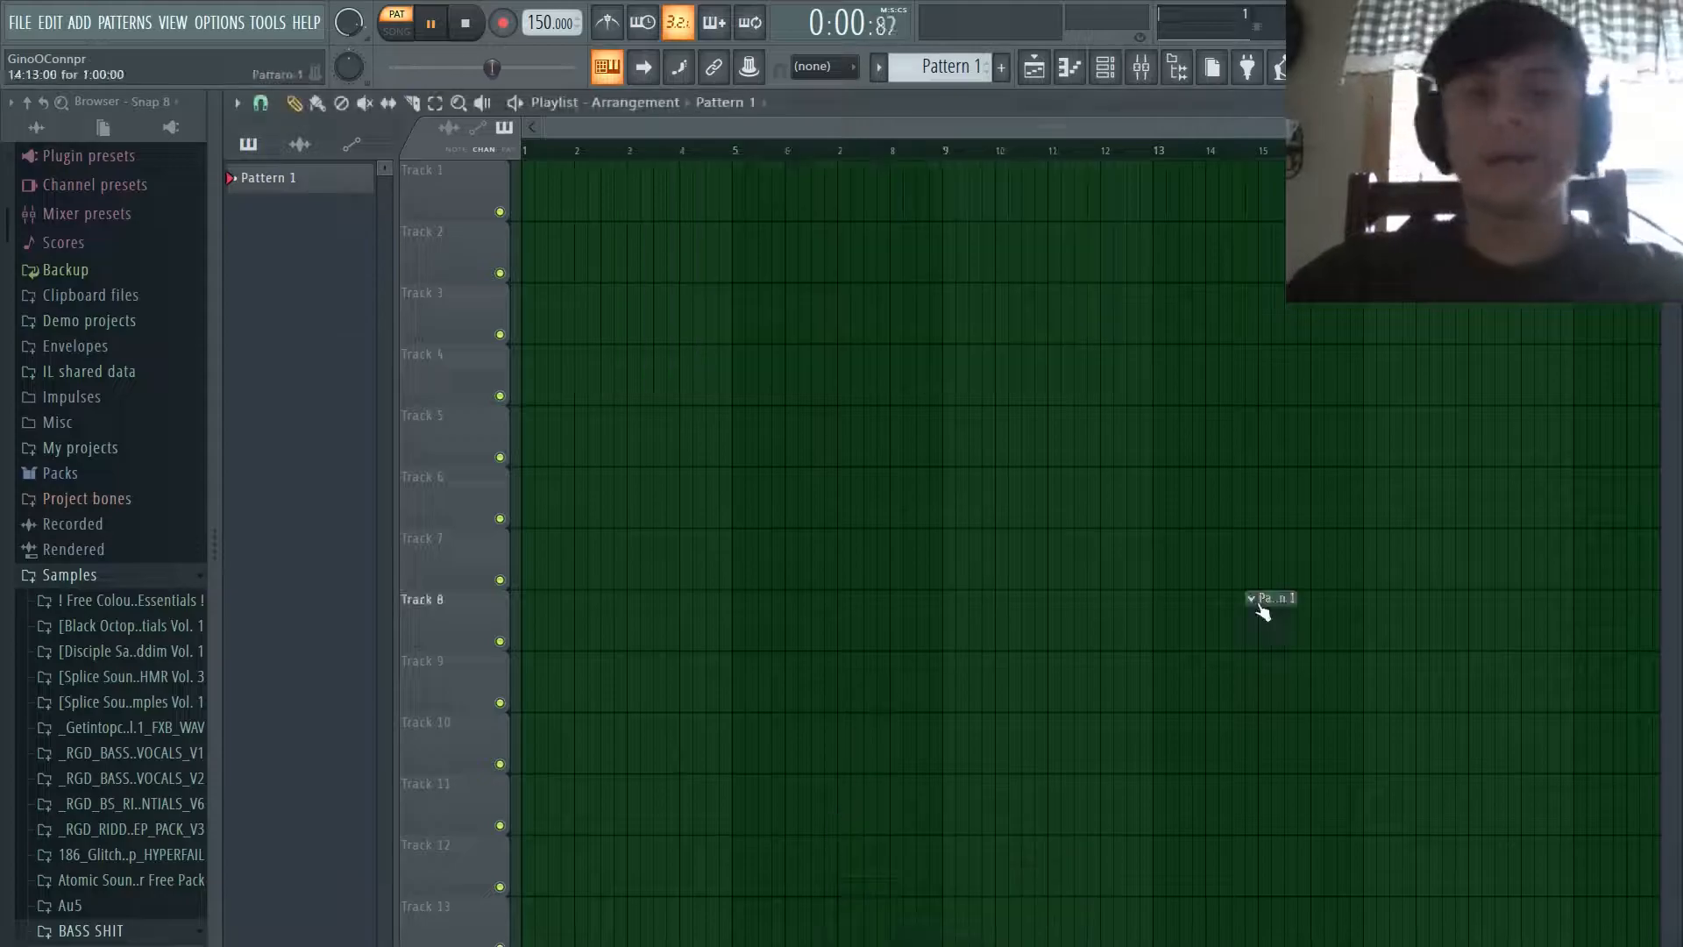
# Step: Find the ZOFTLE sample pack in the sample browser, open its Bass Oneshot folder and audition Z_Bass_Growl_Nasty9_E
pyautogui.press('F6')
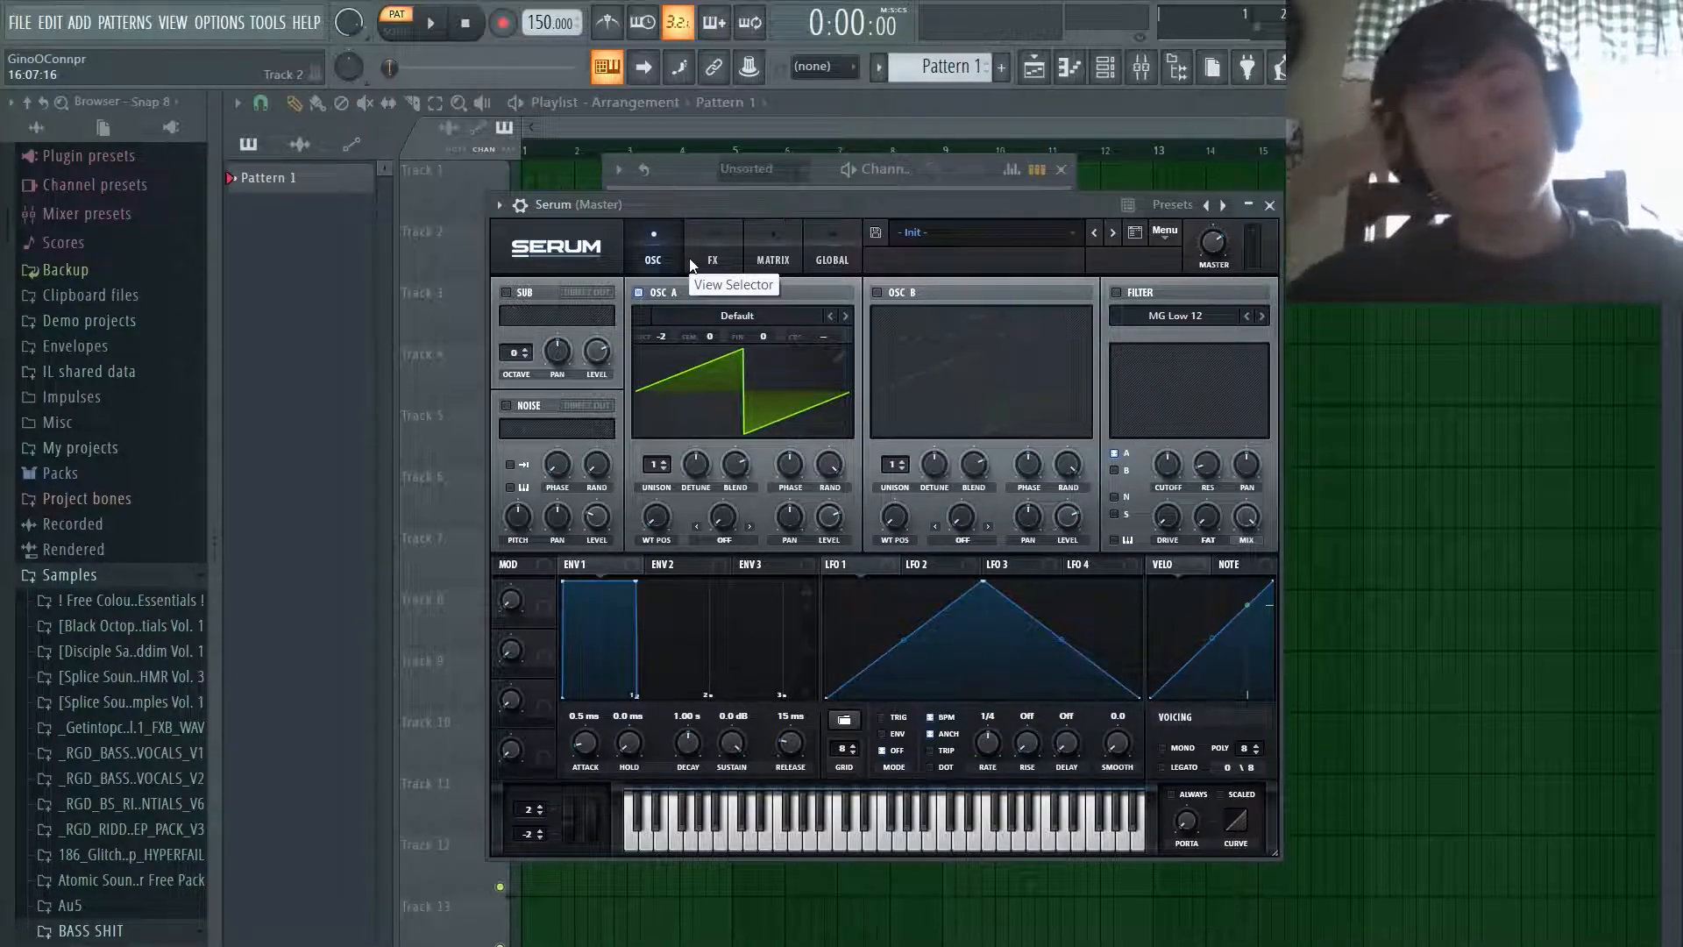
pyautogui.scroll(-4, 100, 653)
pyautogui.click(96, 654)
pyautogui.click(97, 654)
pyautogui.click(95, 624)
pyautogui.scroll(-3, 121, 635)
pyautogui.click(79, 487)
pyautogui.scroll(-15, 105, 702)
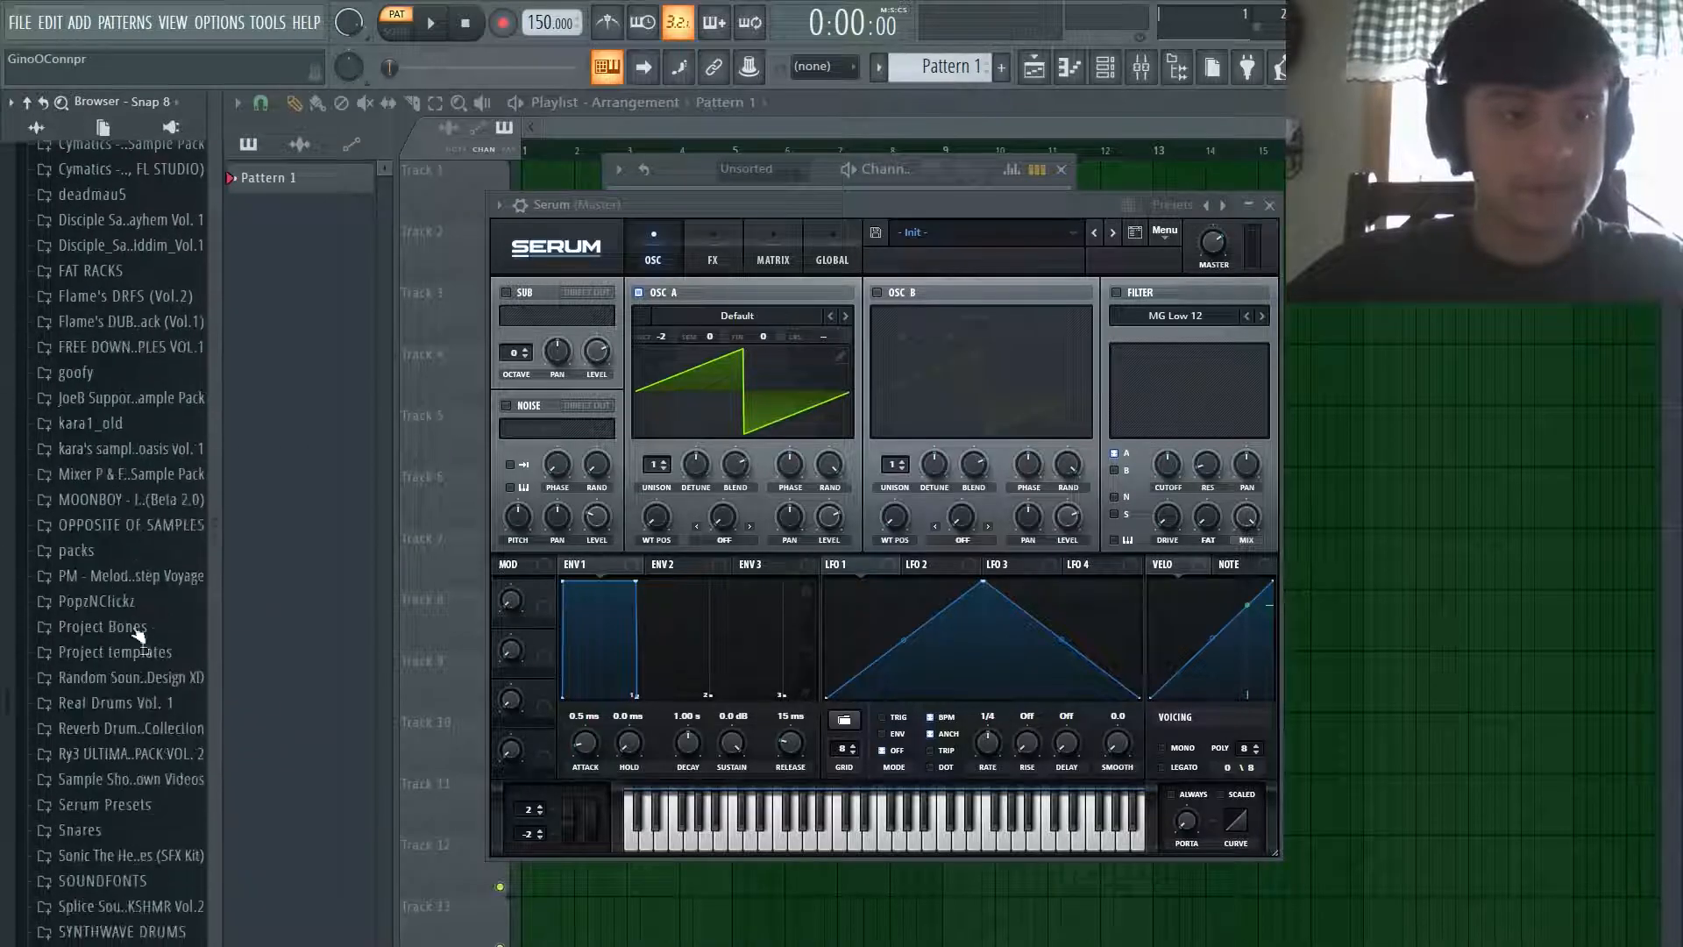
pyautogui.click(124, 856)
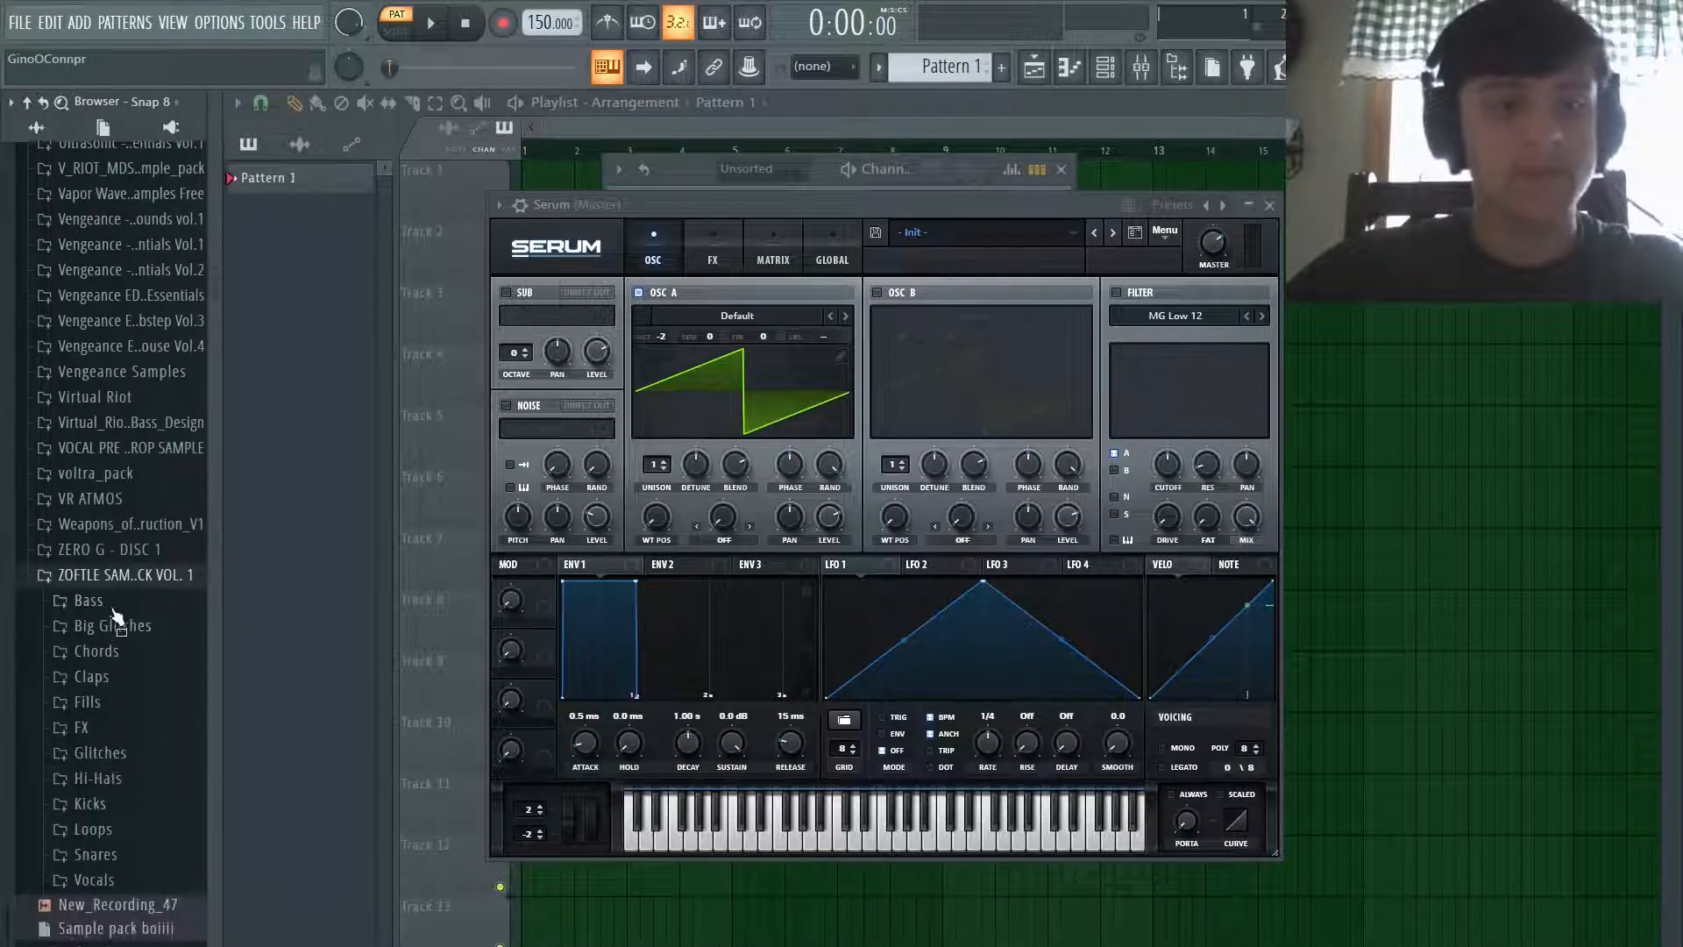
pyautogui.click(112, 605)
pyautogui.click(118, 516)
pyautogui.click(147, 531)
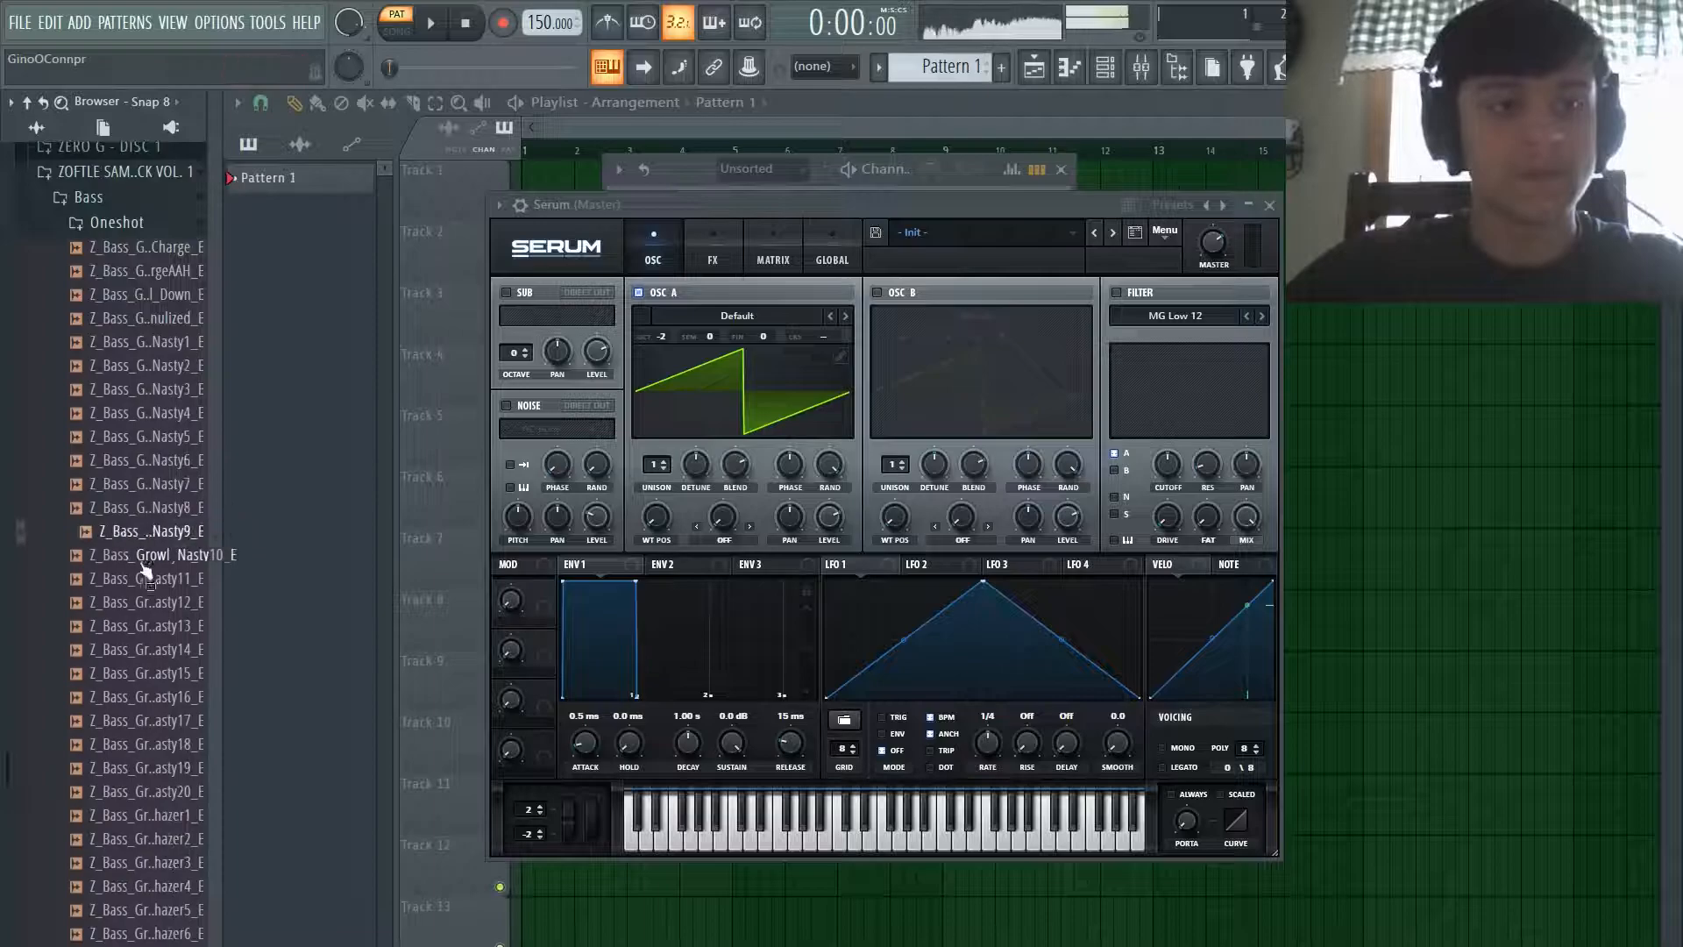
# Step: Load Z_Bass_Growl_Nasty9_E into Serum's oscillator A as a wavetable and sweep the wavetable position
pyautogui.scroll(-6, 147, 583)
pyautogui.scroll(3, 154, 469)
pyautogui.moveTo(169, 383); pyautogui.dragTo(823, 430)
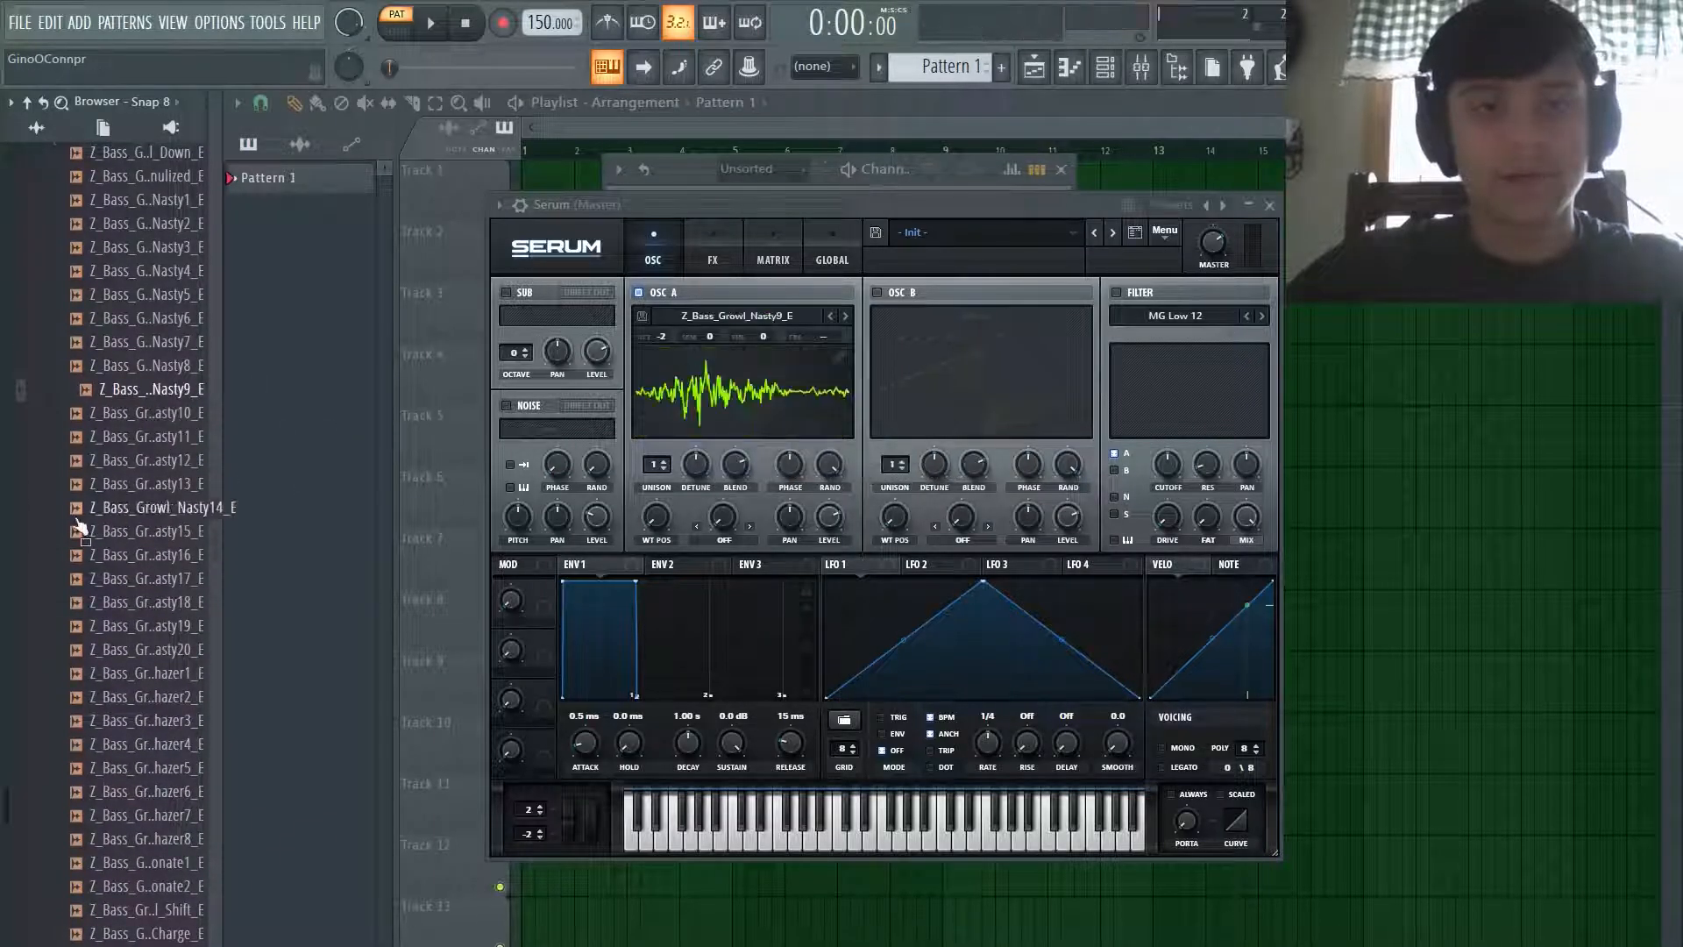
pyautogui.moveTo(659, 519); pyautogui.dragTo(644, 350)
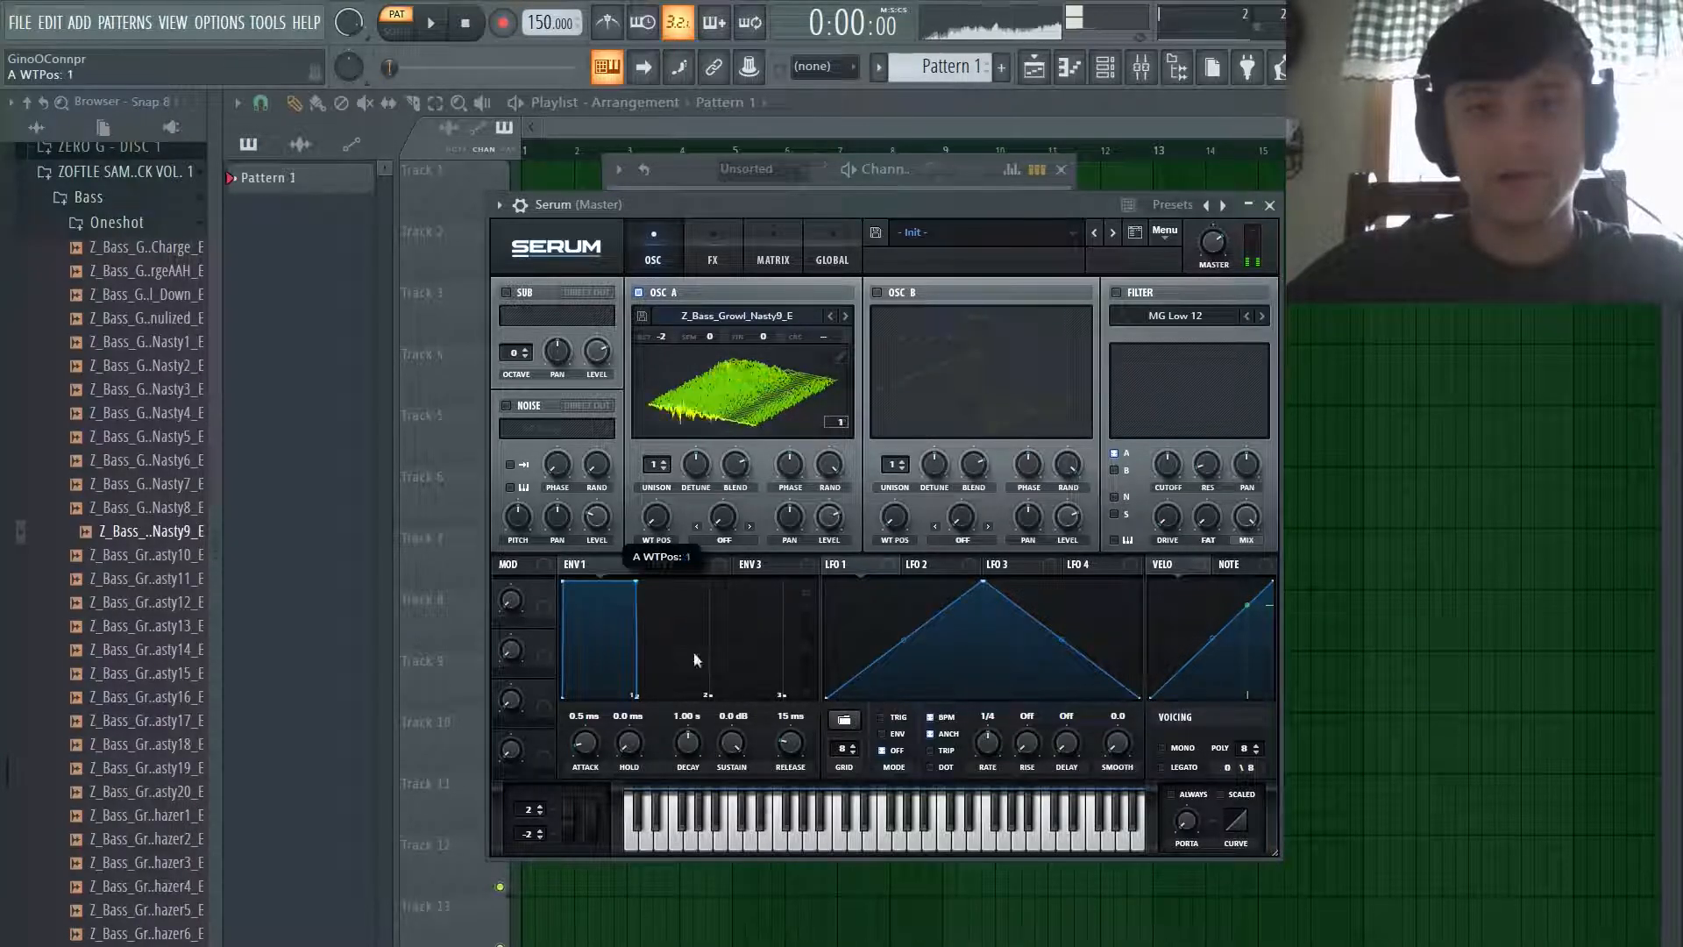
# Step: Normalize each frame of oscillator A's wavetable separately and apply Morph - Spectral in the wavetable editor
pyautogui.click(840, 356)
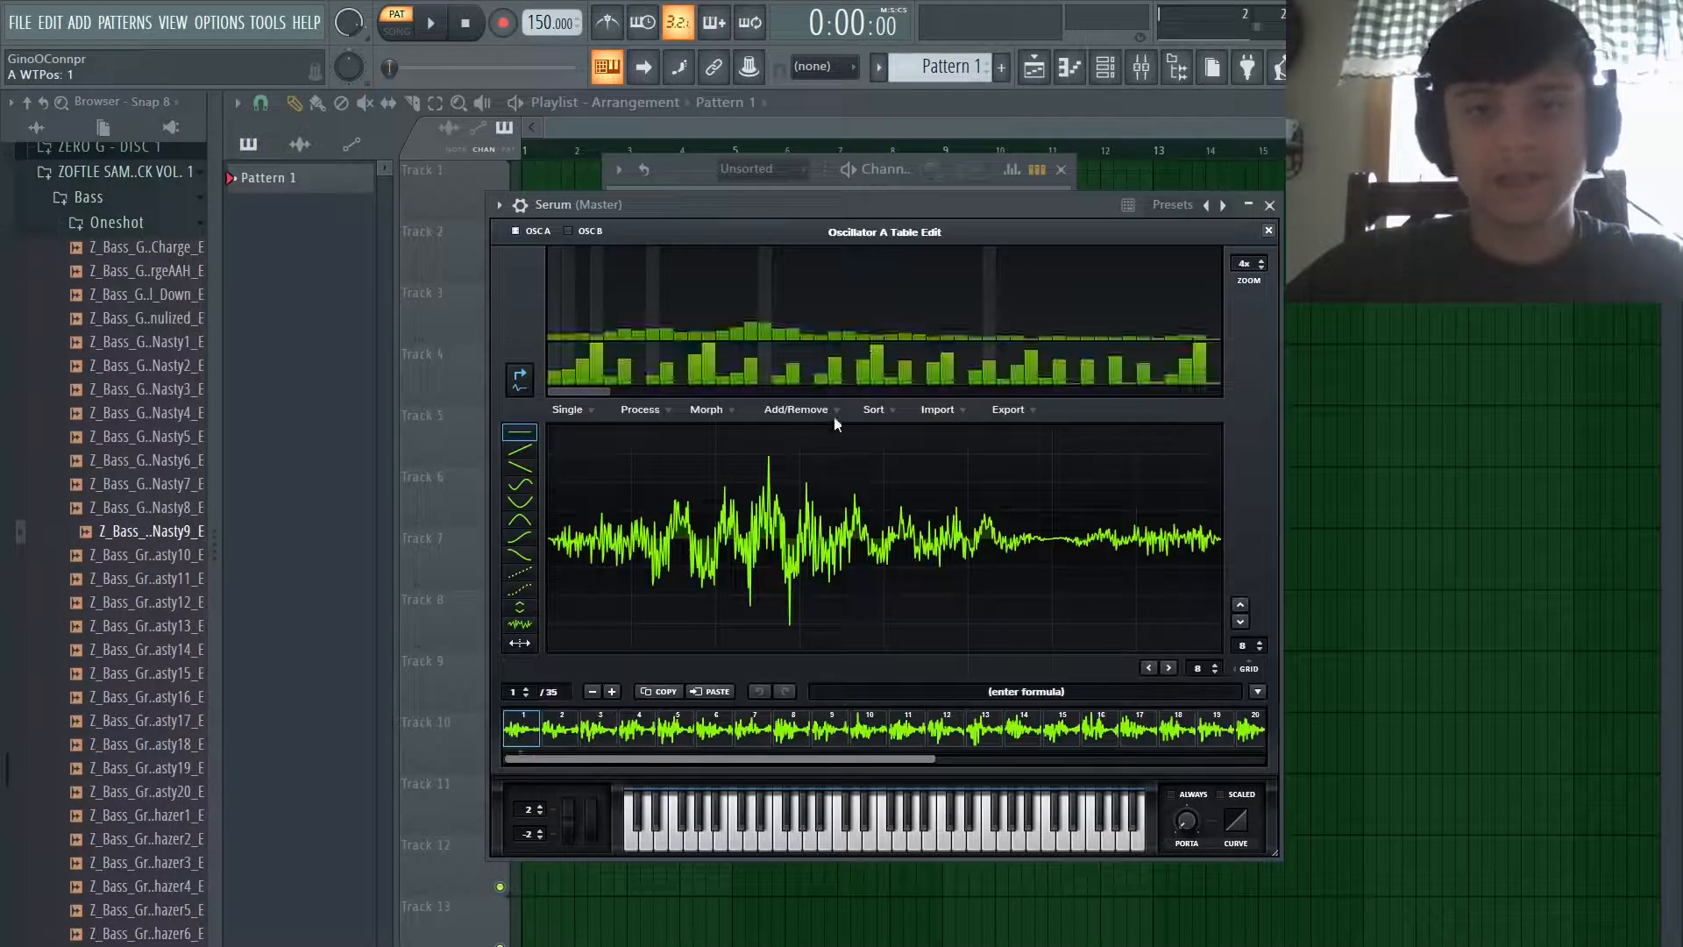
pyautogui.click(715, 410)
pyautogui.click(650, 412)
pyautogui.click(686, 396)
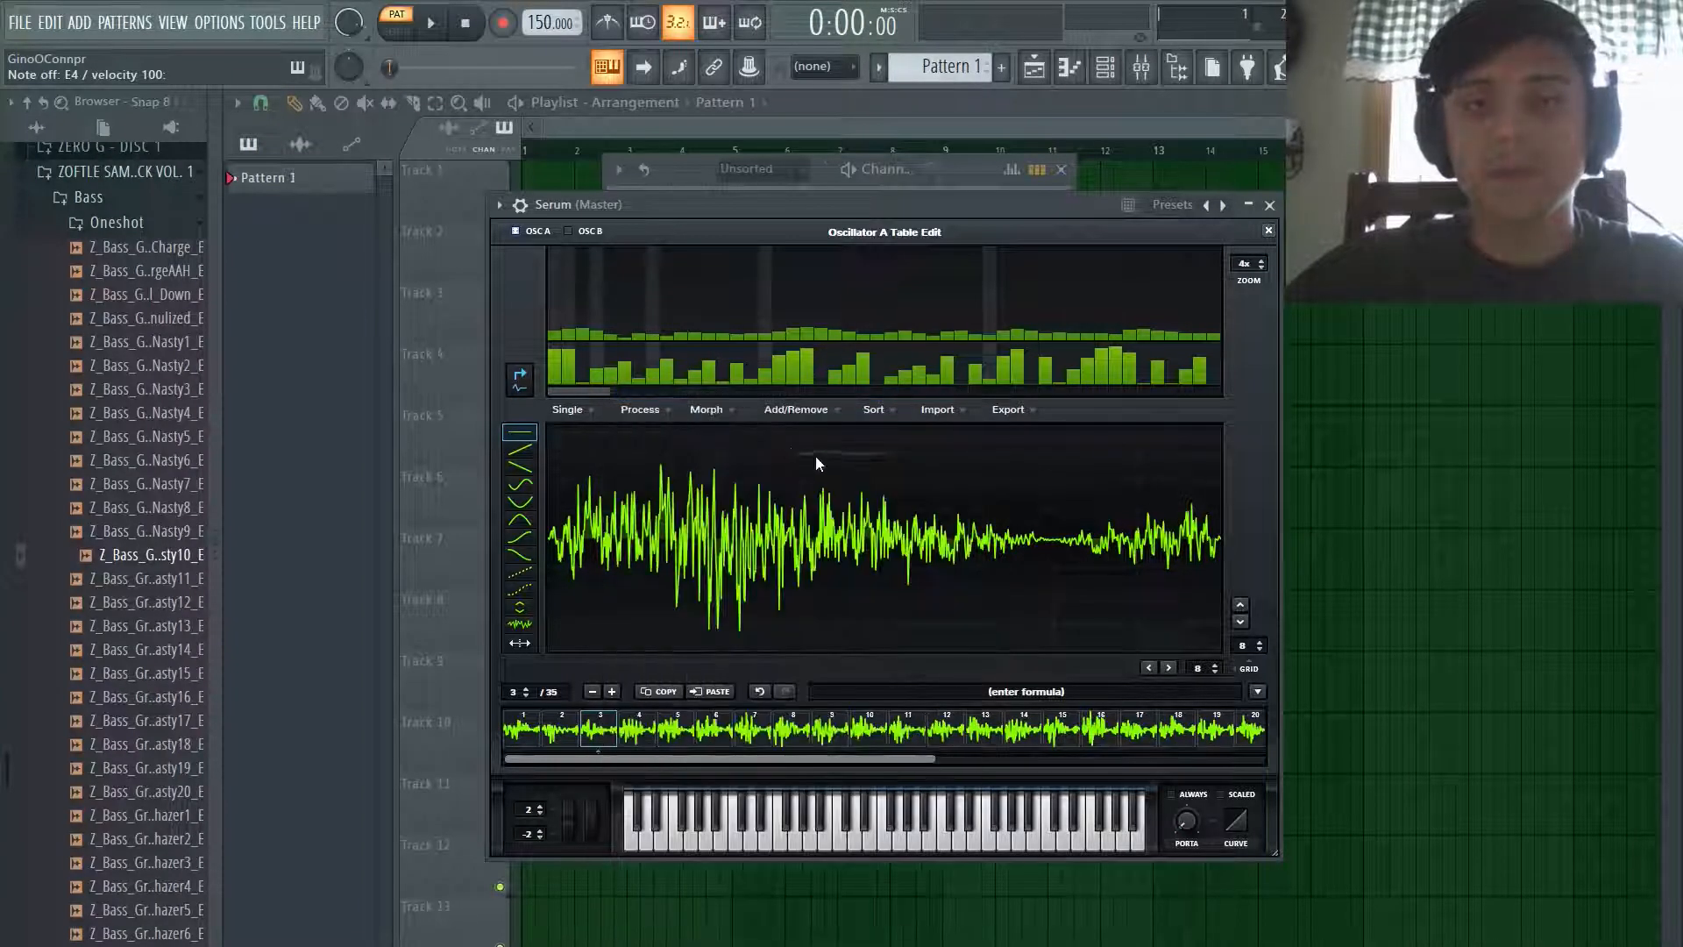
pyautogui.click(707, 410)
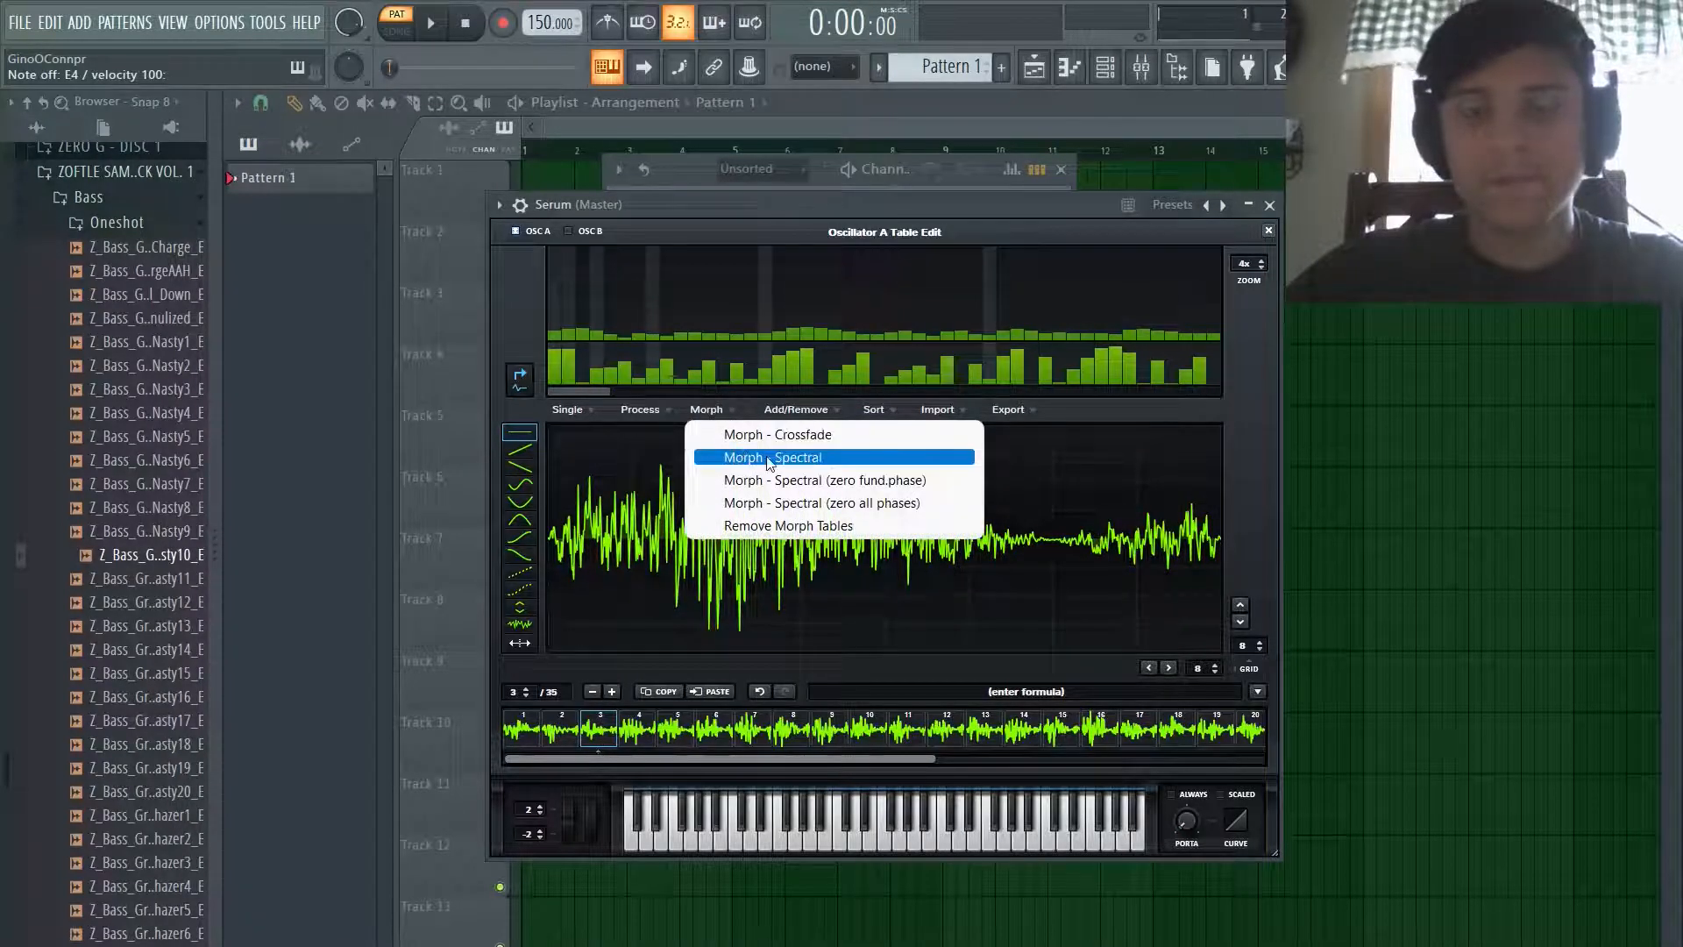
pyautogui.click(771, 457)
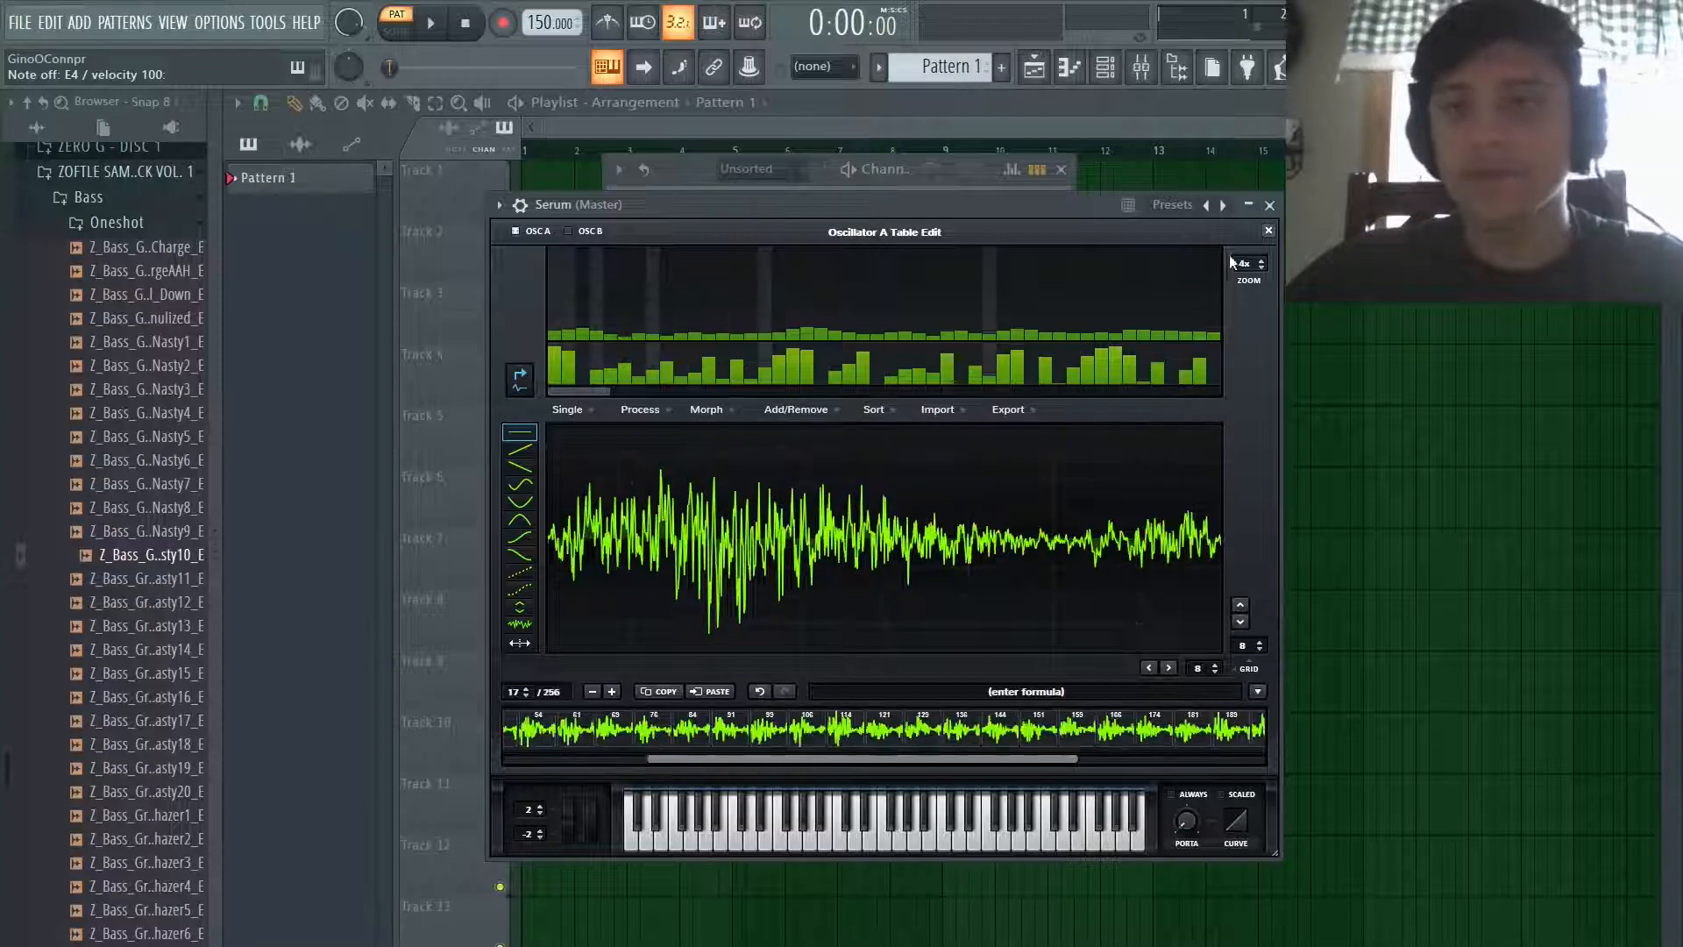
pyautogui.click(1268, 230)
# Step: Set oscillator A's wavetable position to 104 and bend both slopes of LFO 1 outward into a rounded arch
pyautogui.moveTo(670, 518); pyautogui.dragTo(697, 458)
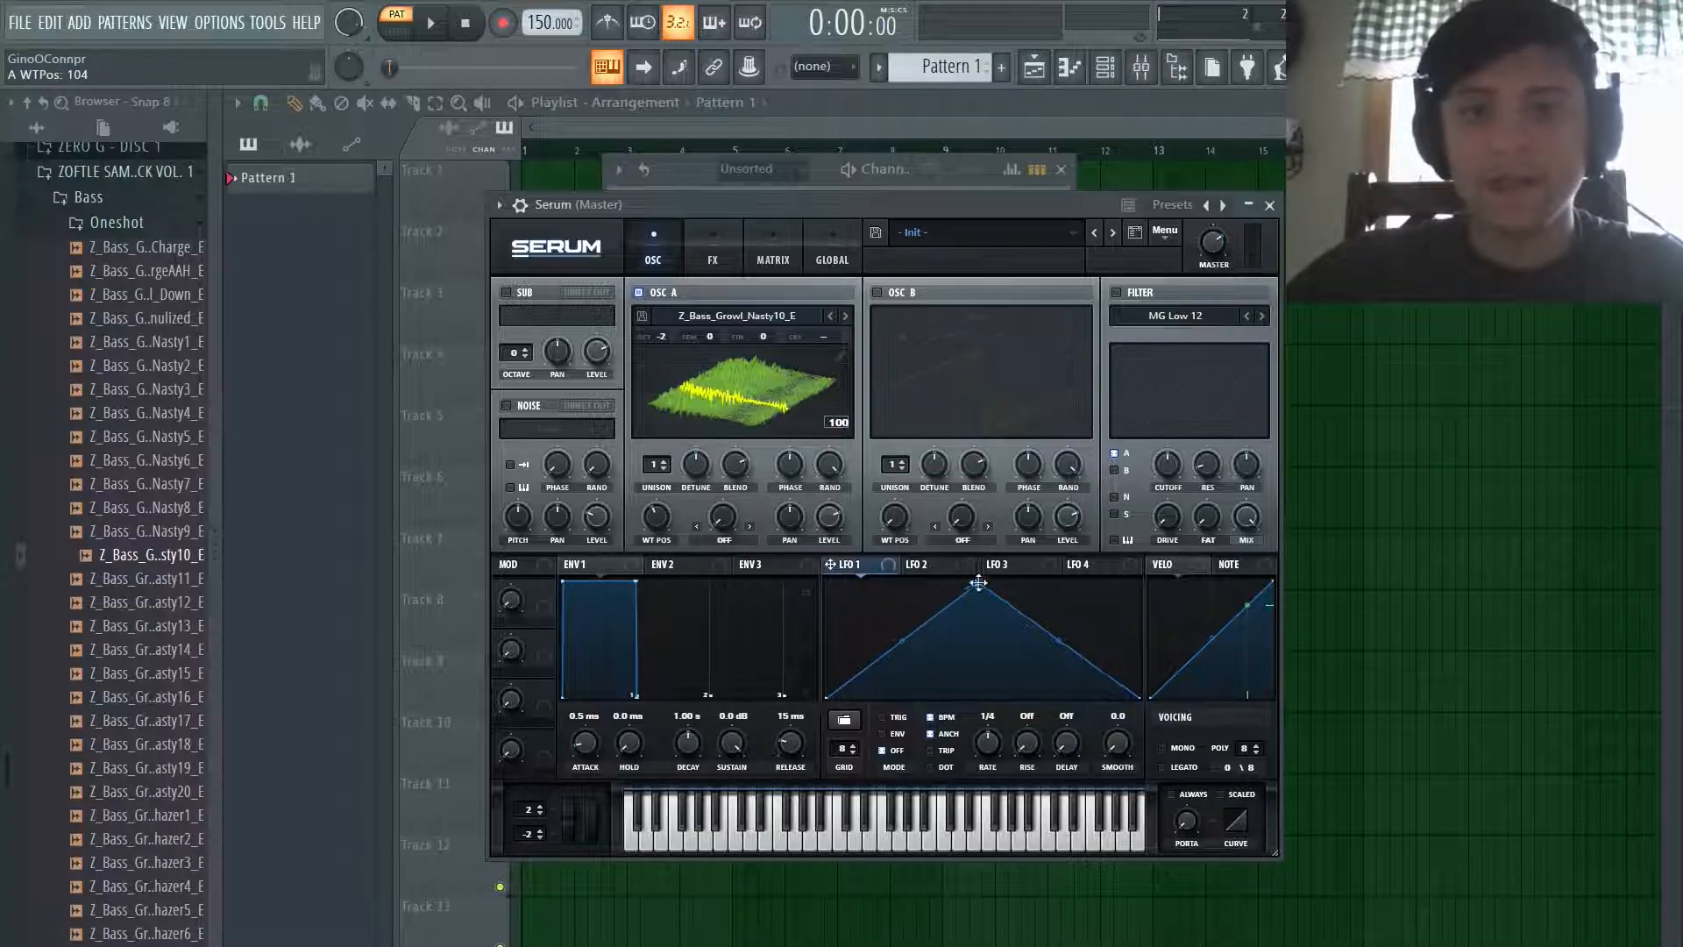
pyautogui.moveTo(909, 639); pyautogui.dragTo(904, 622)
pyautogui.moveTo(1058, 635); pyautogui.dragTo(1060, 605)
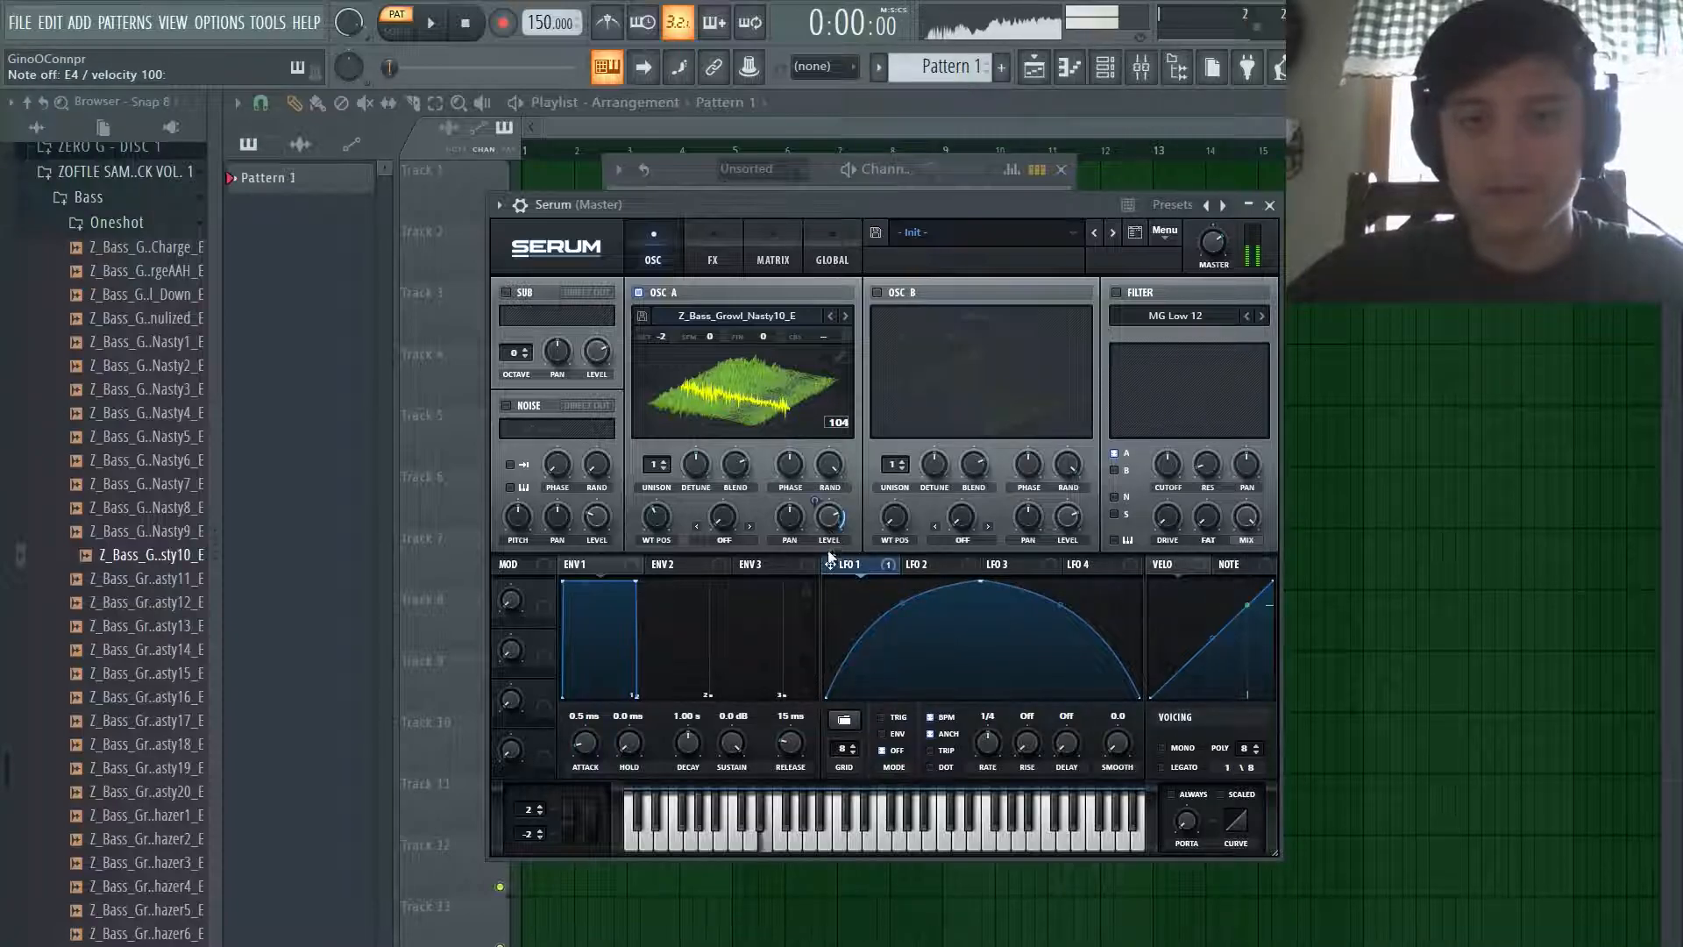
# Step: Remove the LFO 1 modulation from oscillator A's level
pyautogui.rightClick(825, 524)
pyautogui.click(897, 575)
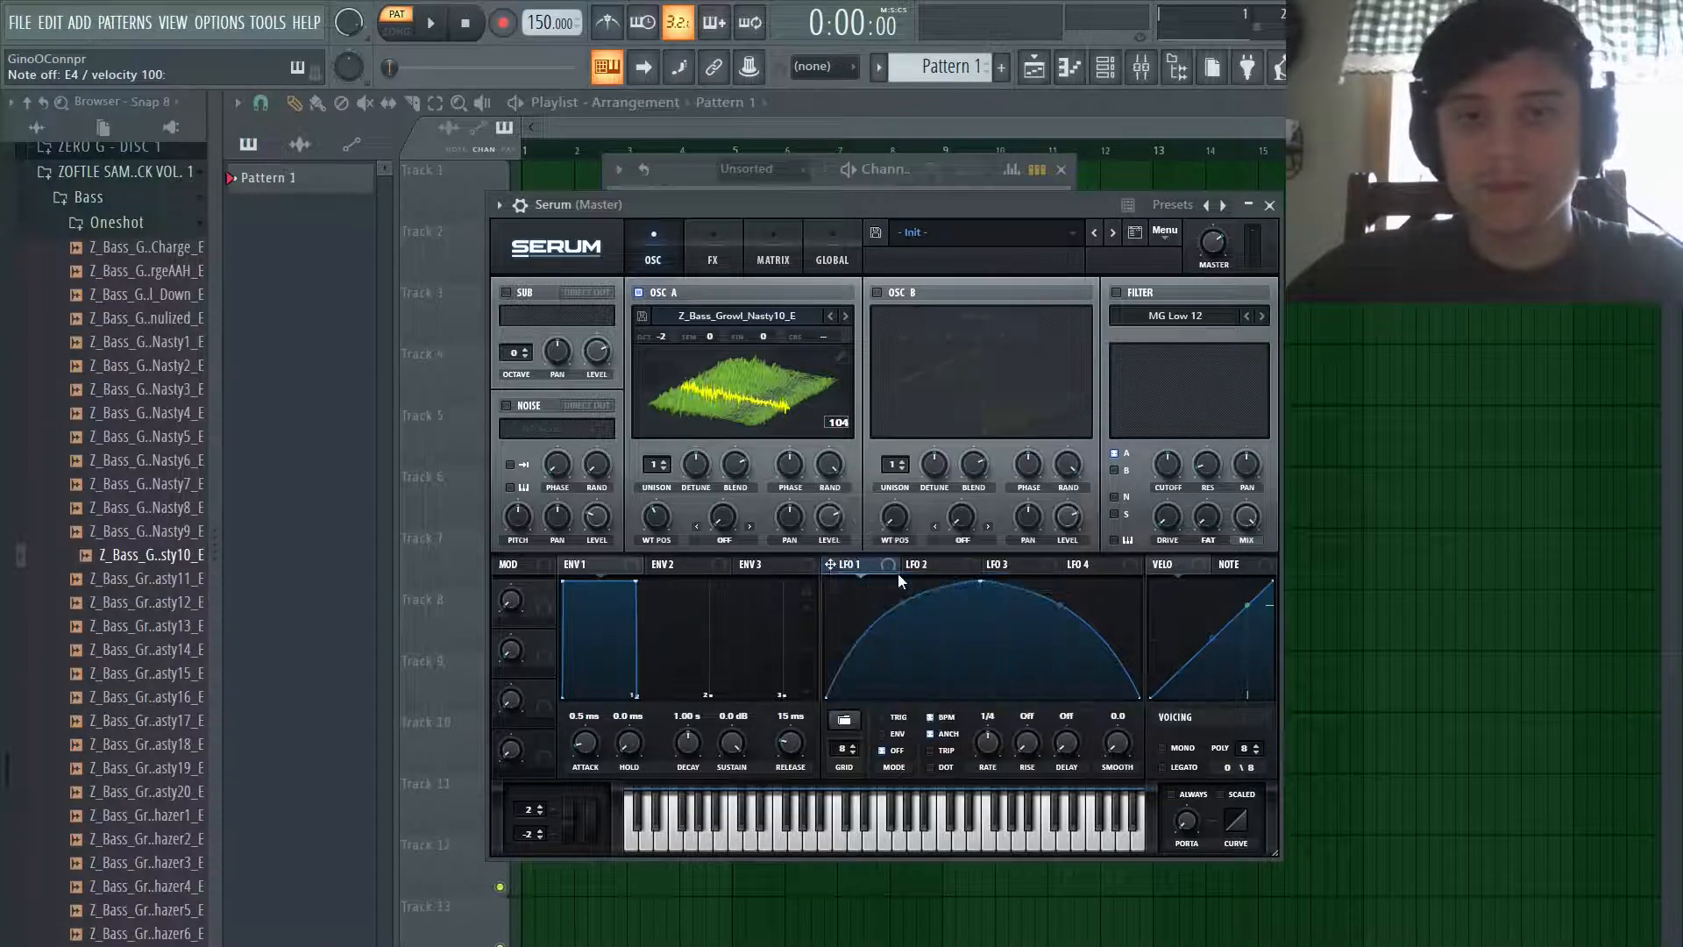
pyautogui.click(933, 565)
pyautogui.click(889, 565)
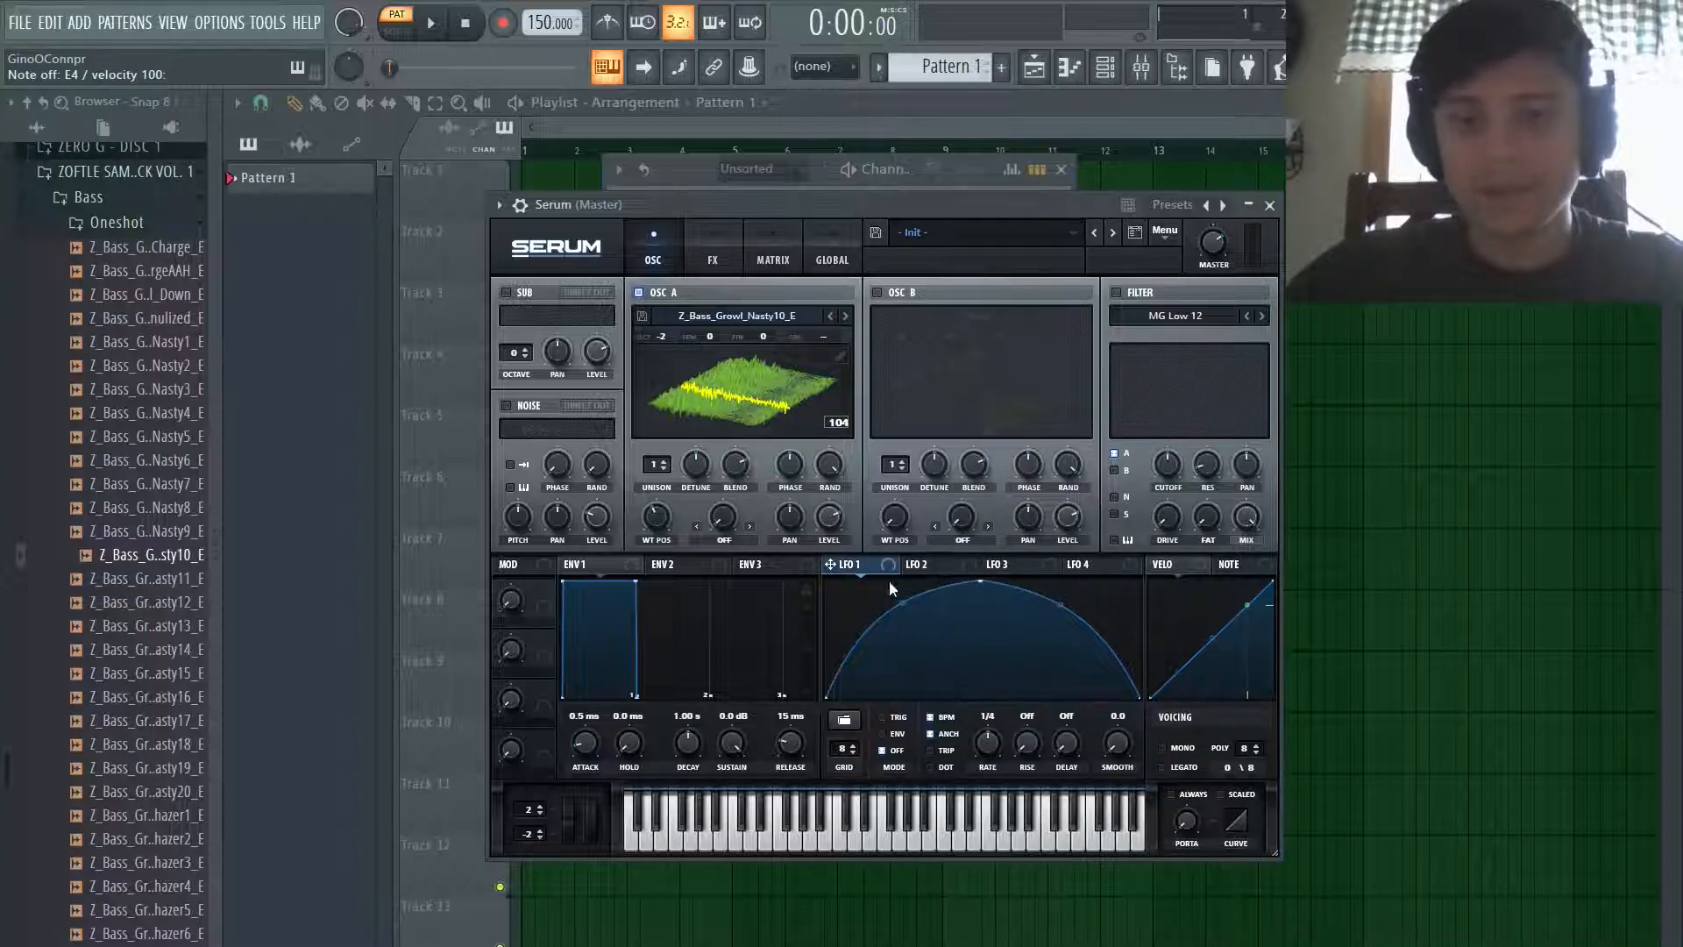
# Step: Turn oscillator A's level down, raise its LFO 1 modulation amount and audition a note
pyautogui.moveTo(824, 522); pyautogui.dragTo(823, 633)
pyautogui.rightClick(812, 503)
pyautogui.click(911, 512)
pyautogui.moveTo(814, 501); pyautogui.dragTo(863, 386)
pyautogui.press('c')
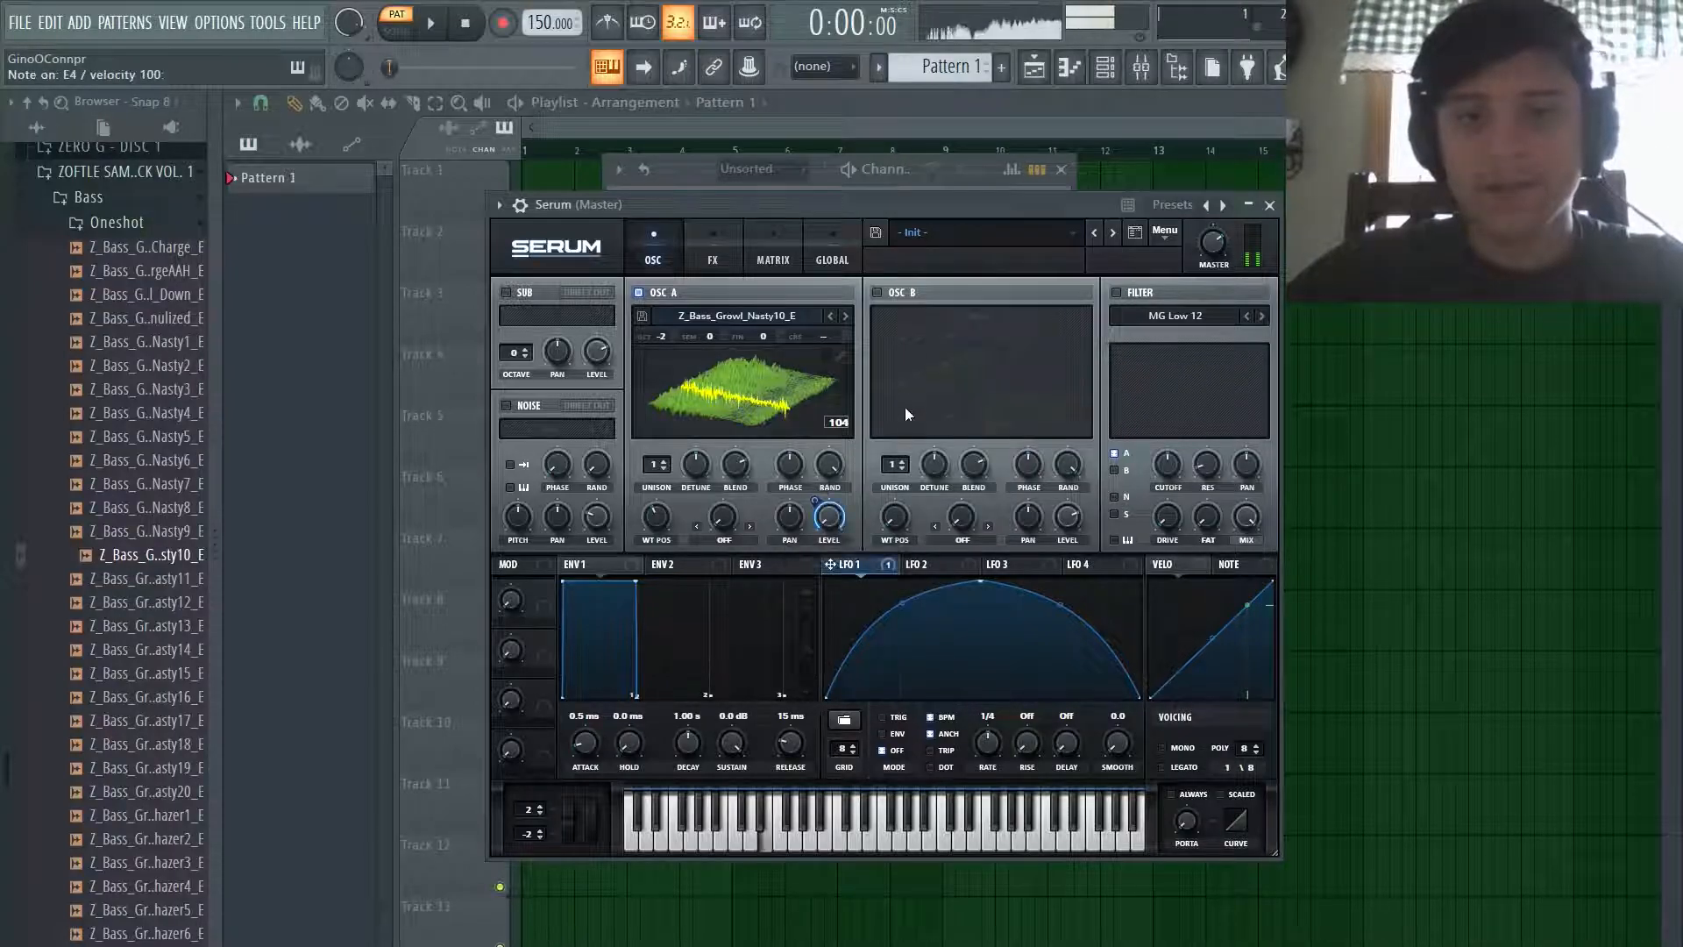
# Step: Set LFO 1 to Trig mode and assign it to oscillator A's wavetable position
pyautogui.click(882, 717)
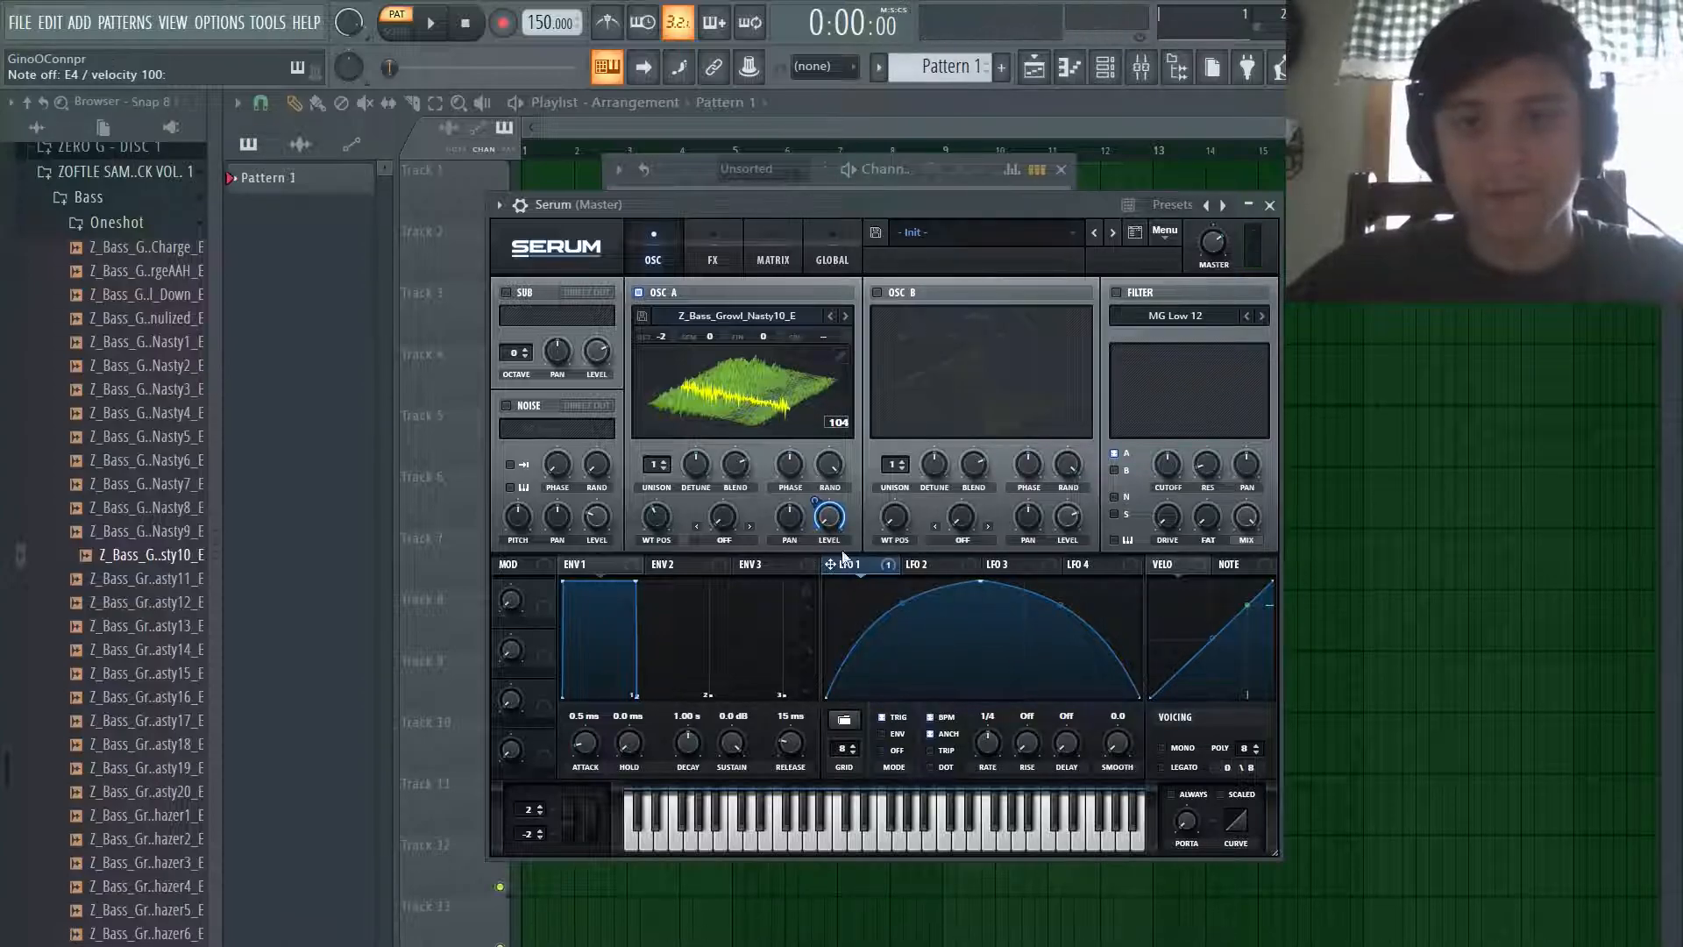
pyautogui.moveTo(871, 572); pyautogui.dragTo(667, 511)
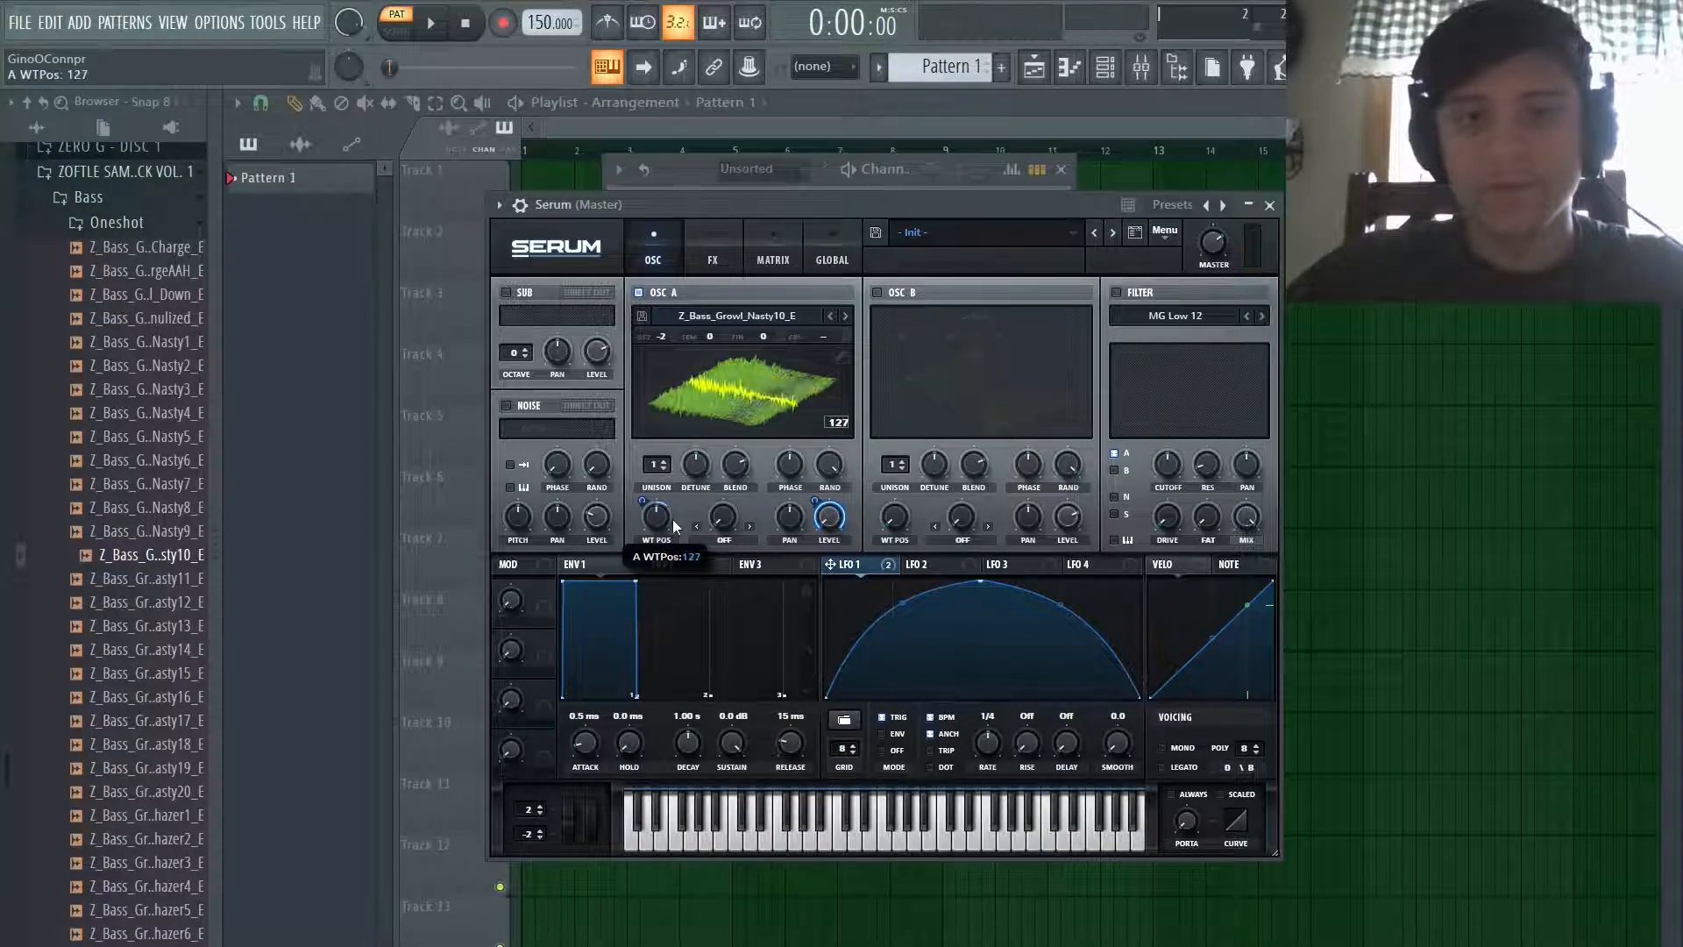
# Step: Load Z_Bass_Growl_Nasty17_E into oscillator A as a wavetable and view its frames in the wavetable editor
pyautogui.scroll(-4, 180, 598)
pyautogui.moveTo(167, 436); pyautogui.dragTo(816, 421)
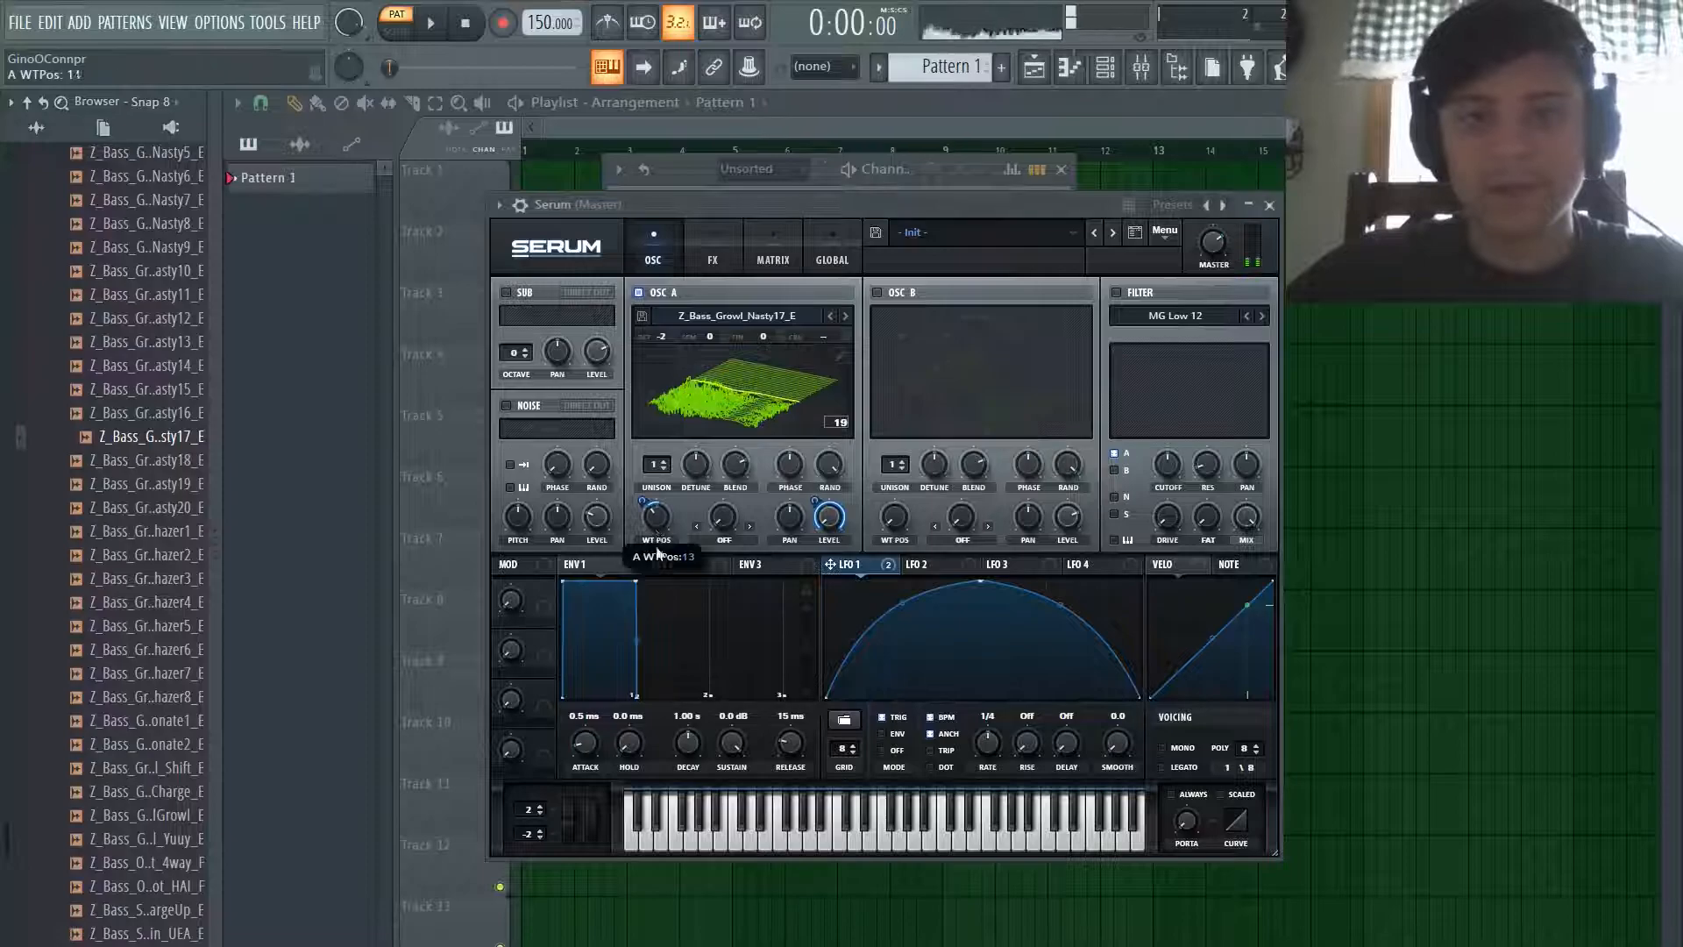
pyautogui.click(838, 420)
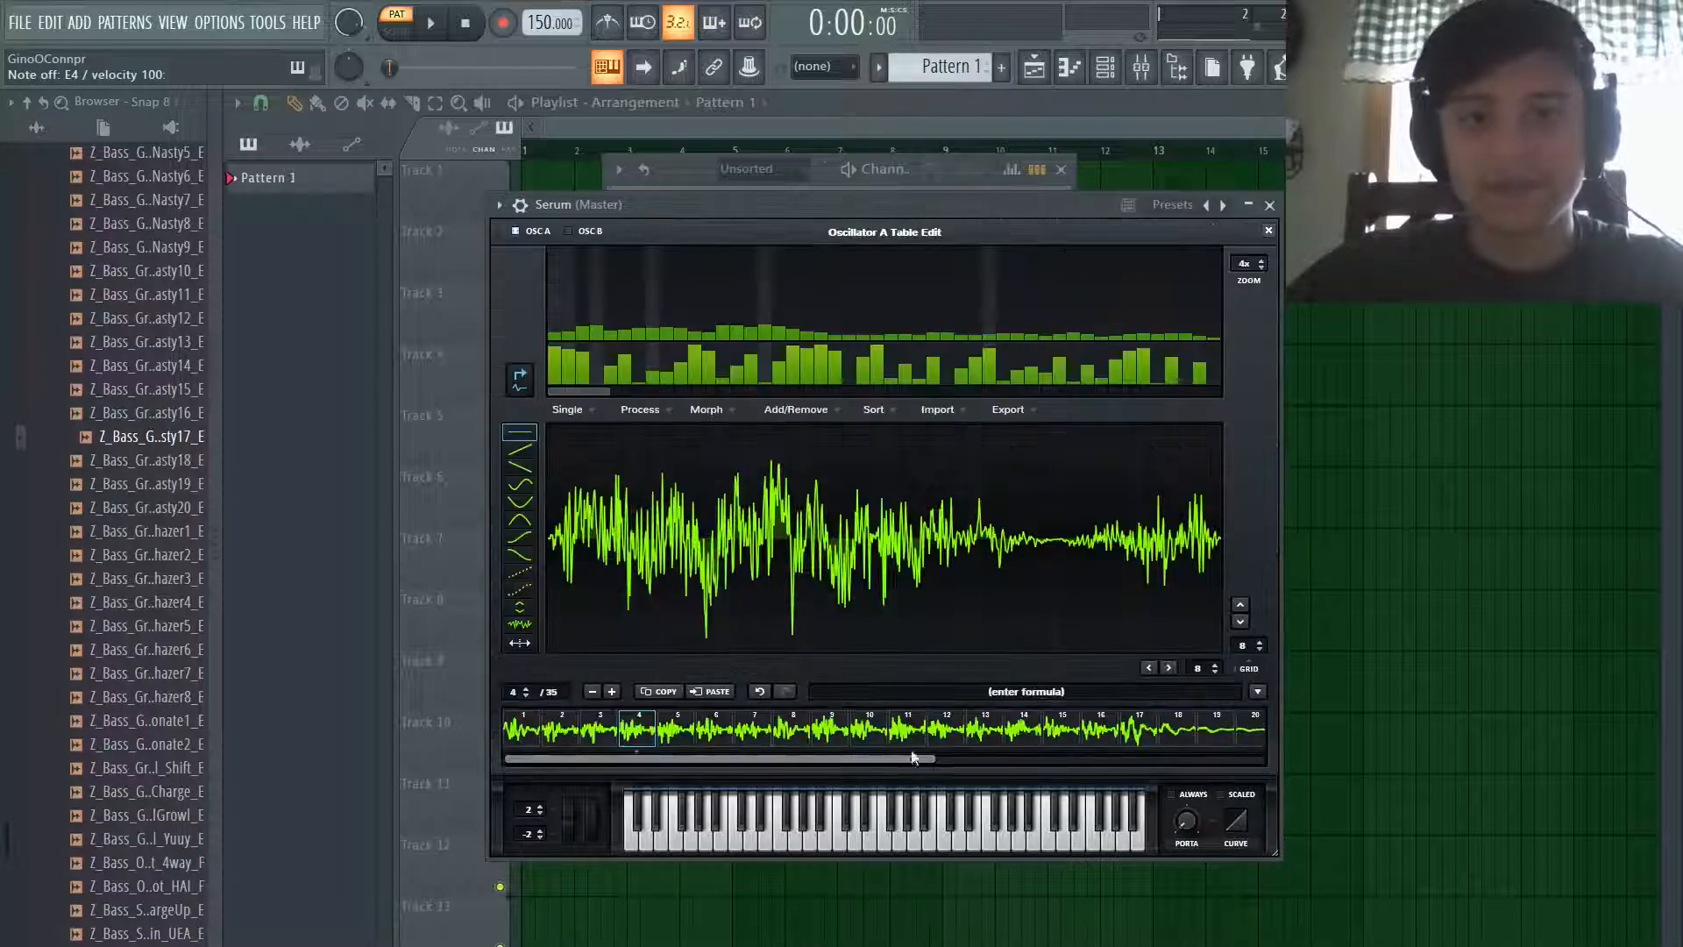
pyautogui.click(1267, 231)
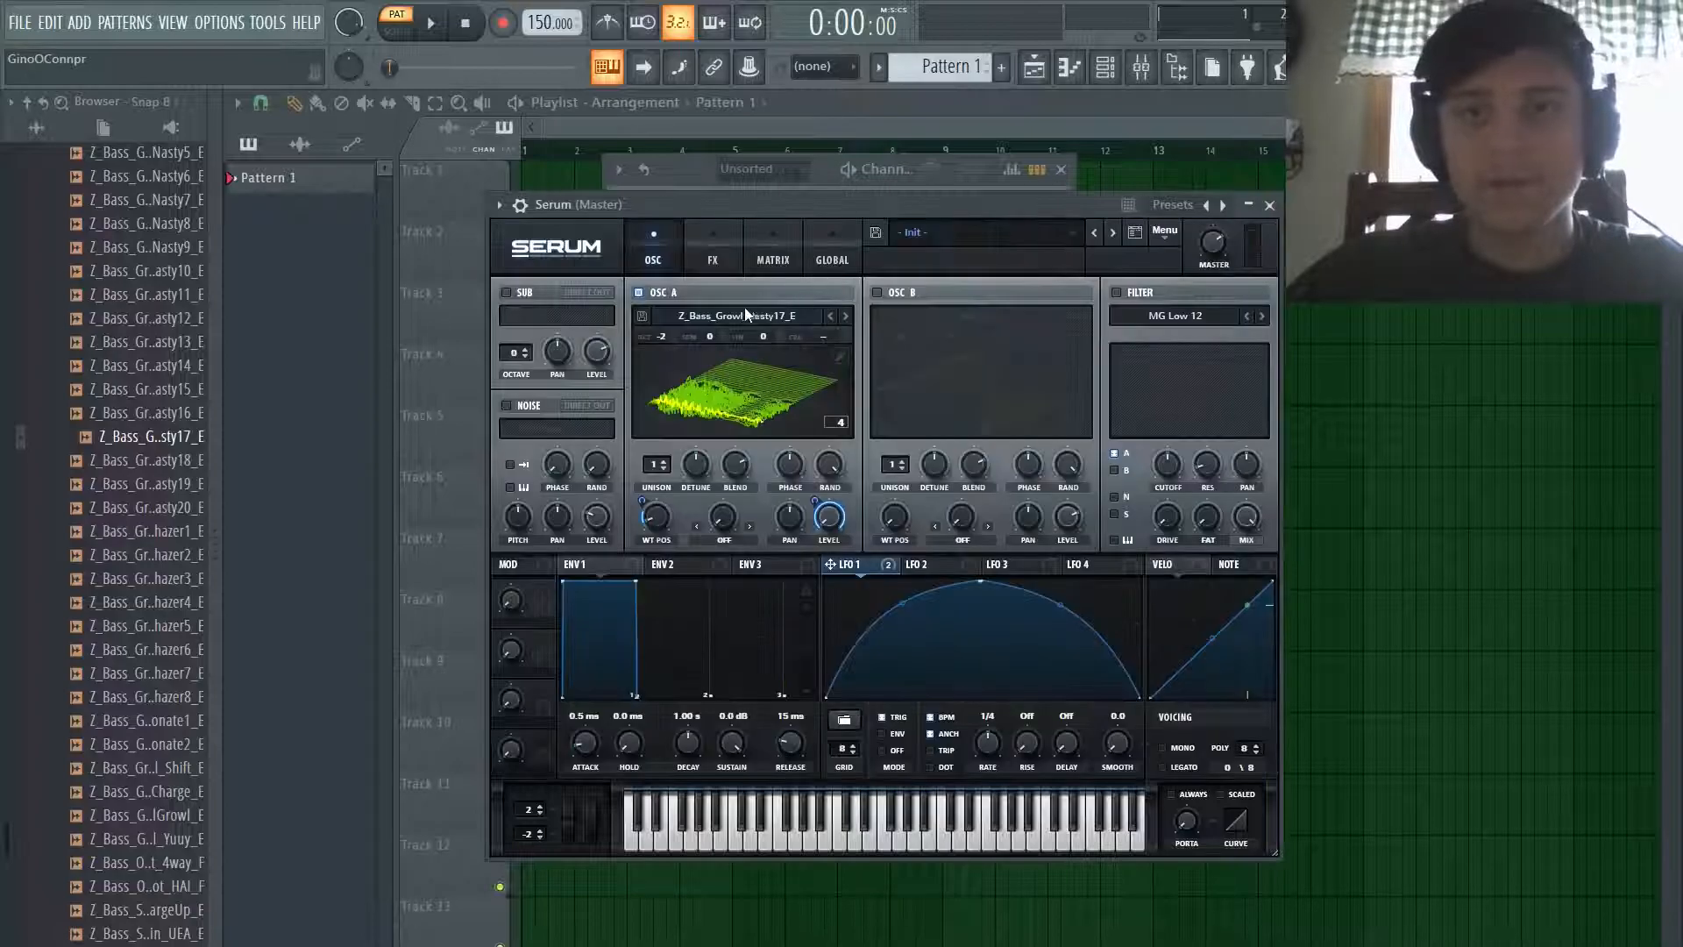
# Step: Remove all frames from frame 21 to the end of oscillator A's wavetable
pyautogui.click(840, 356)
pyautogui.moveTo(840, 760); pyautogui.dragTo(972, 759)
pyautogui.click(1033, 731)
pyautogui.click(1081, 724)
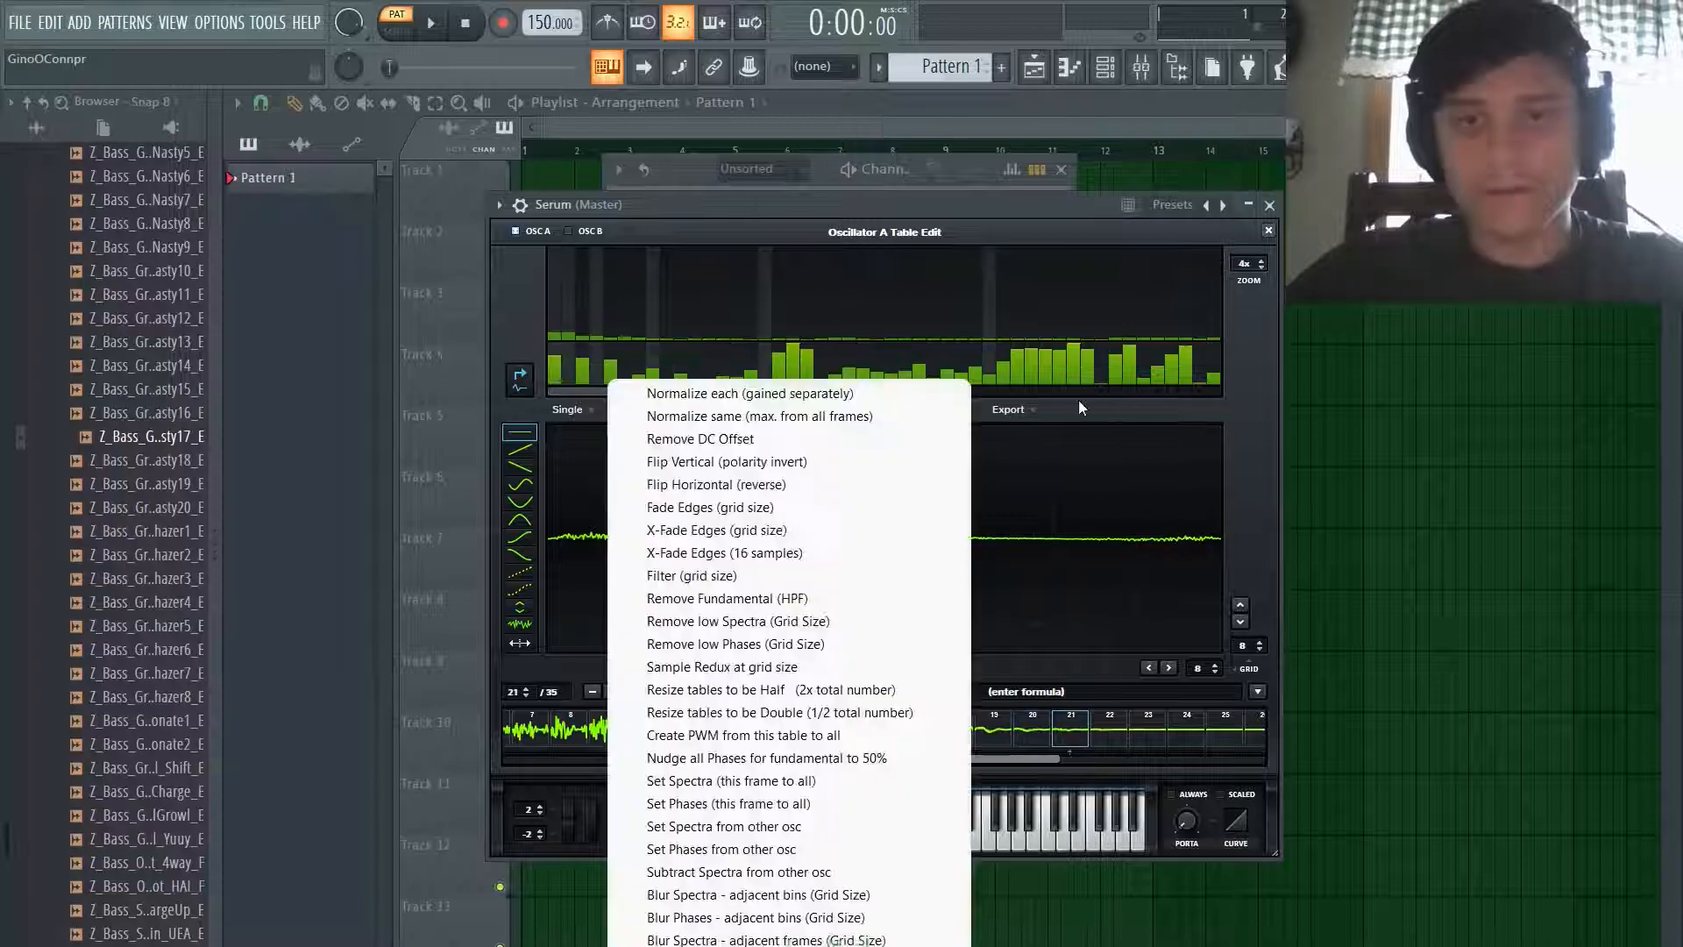
pyautogui.click(1078, 401)
pyautogui.click(824, 412)
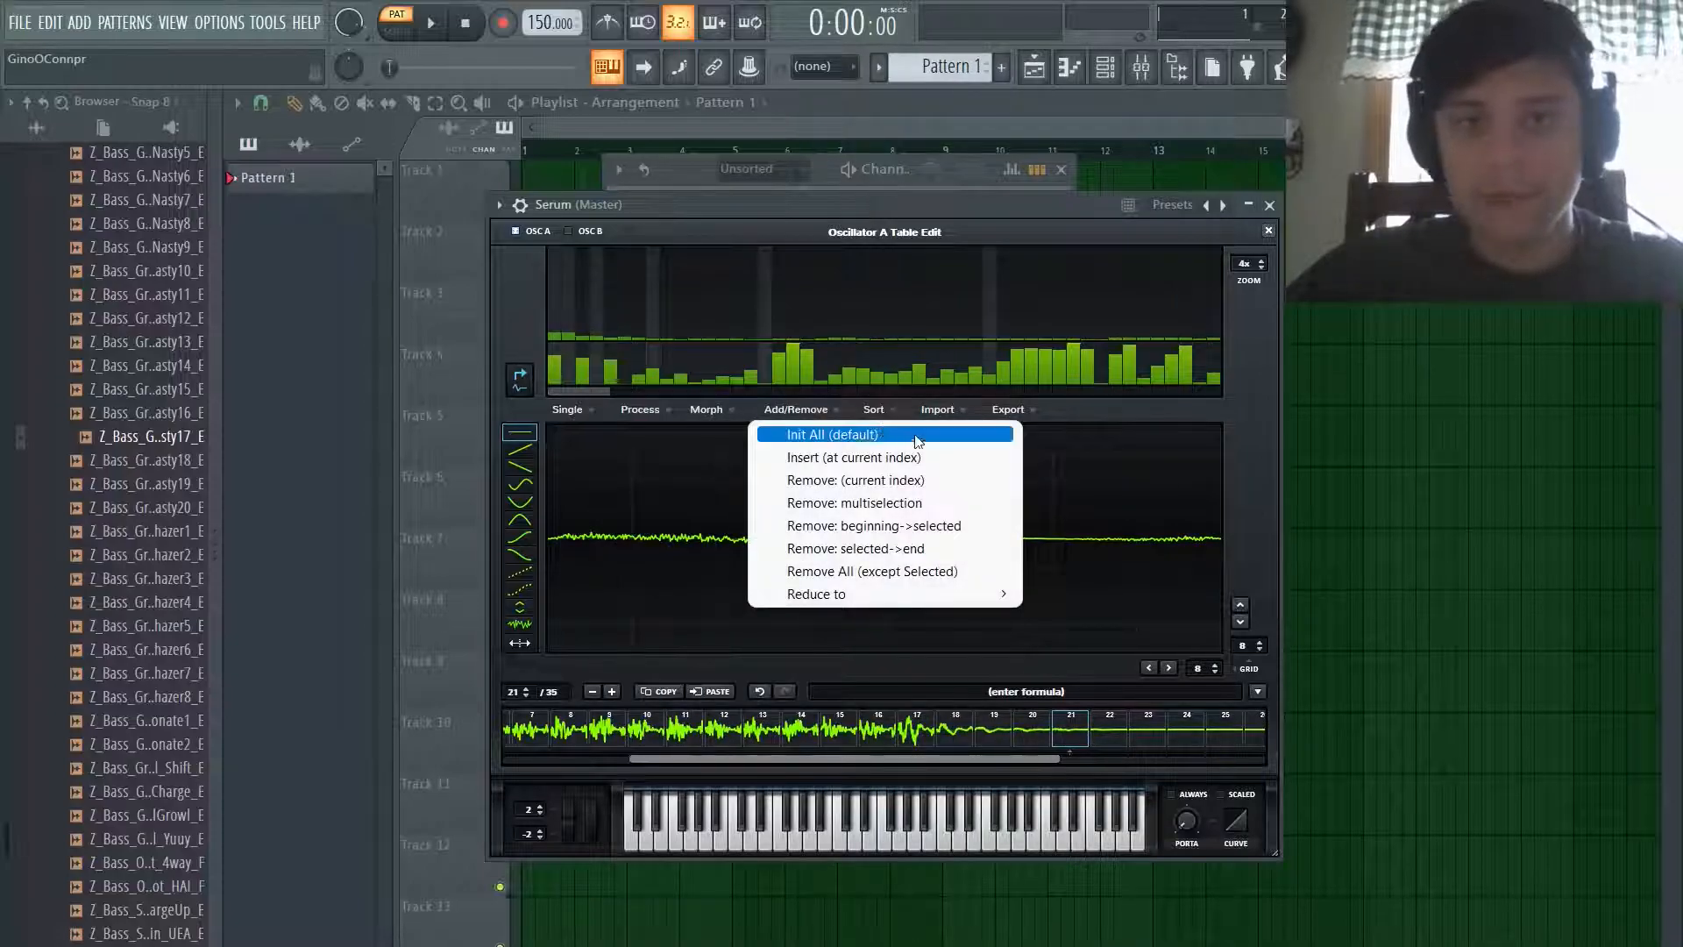
pyautogui.click(927, 548)
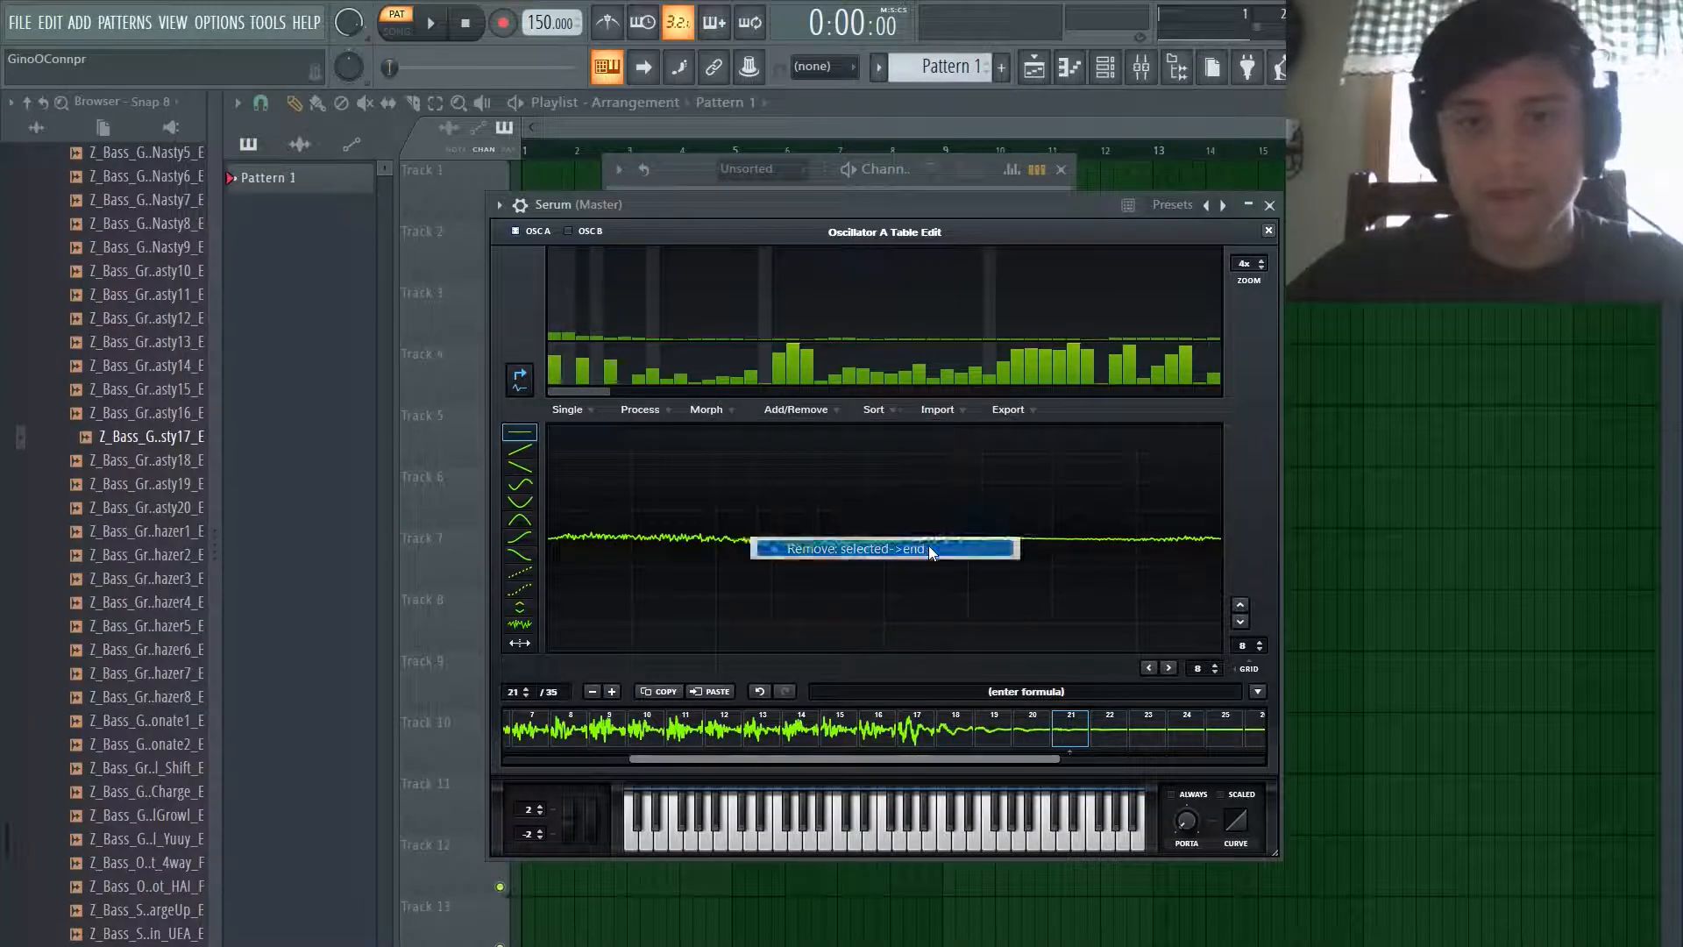
# Step: Normalize each frame of the shortened wavetable separately, apply Morph - Spectral and return to the oscillator view
pyautogui.click(719, 412)
pyautogui.click(641, 411)
pyautogui.click(649, 409)
pyautogui.click(686, 395)
pyautogui.click(727, 412)
pyautogui.click(762, 458)
pyautogui.press('c')
pyautogui.click(1268, 230)
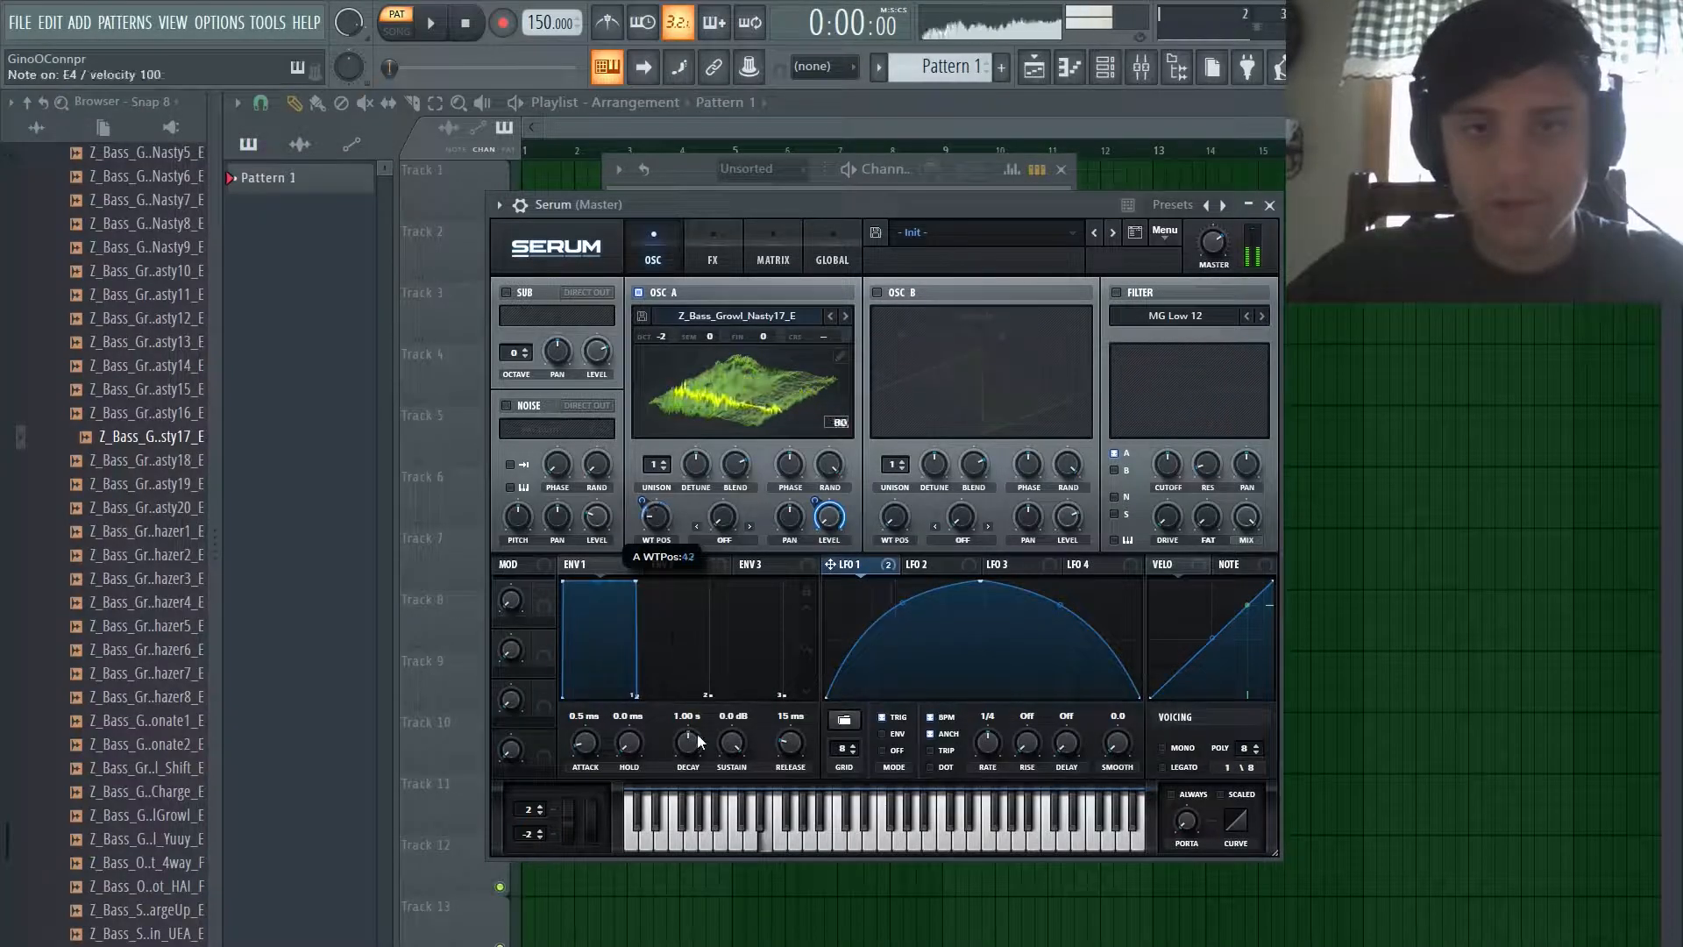
# Step: Enable the Compressor effect in multiband mode and audition a note through it
pyautogui.click(712, 248)
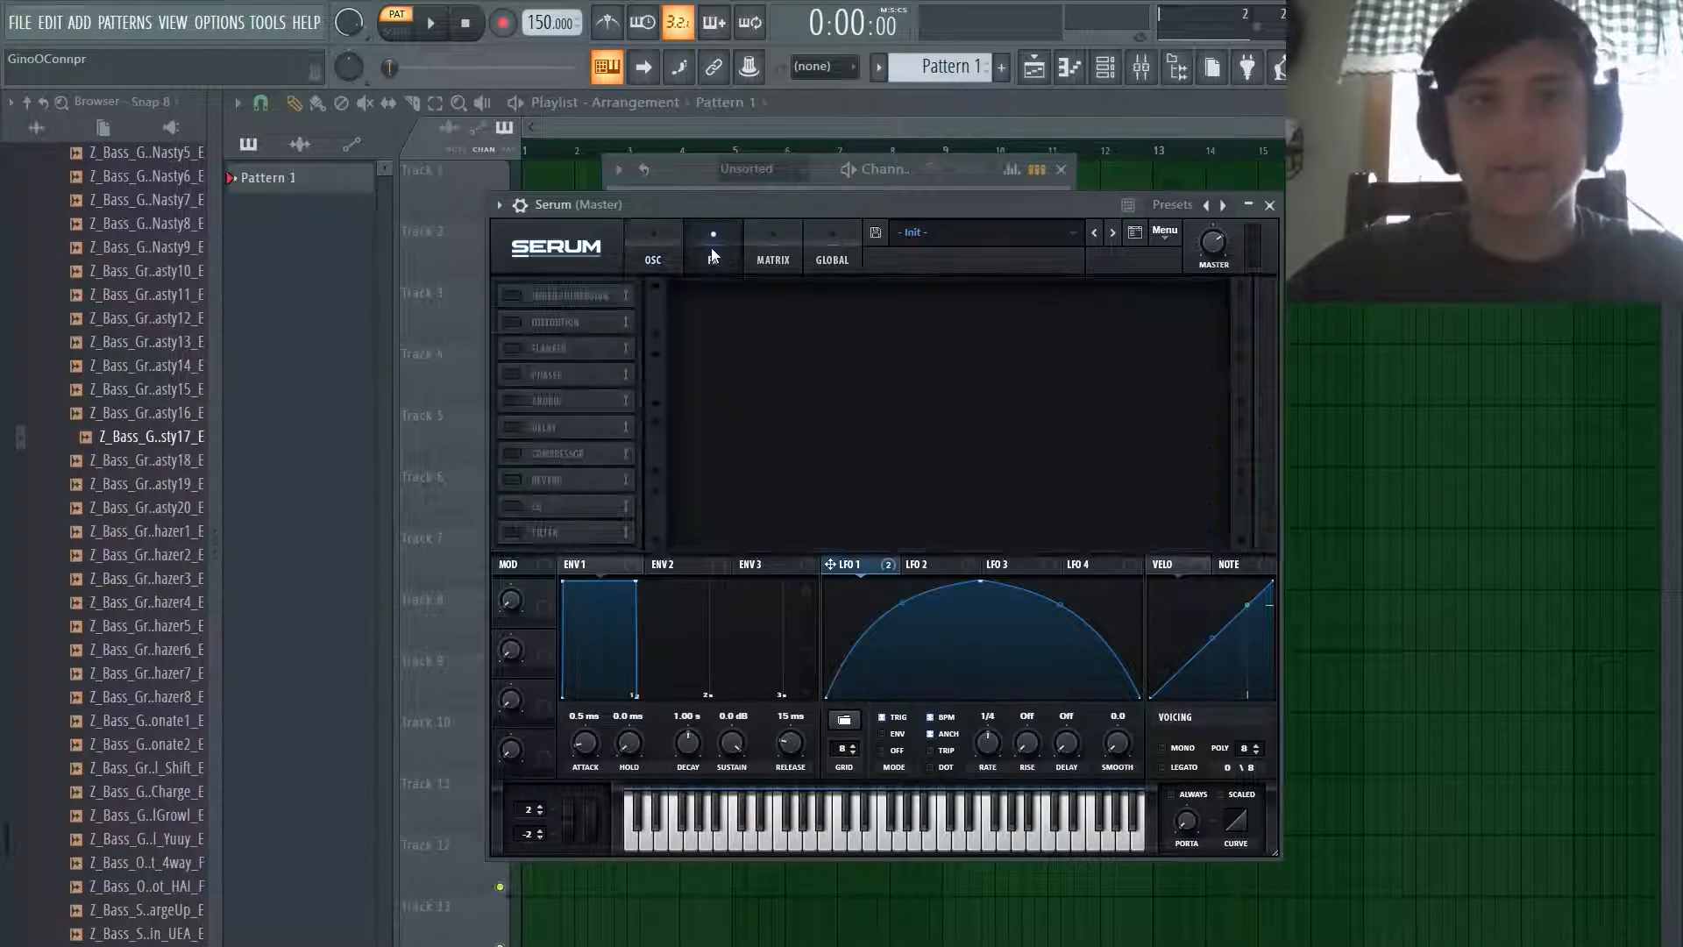
pyautogui.click(513, 454)
pyautogui.click(1025, 330)
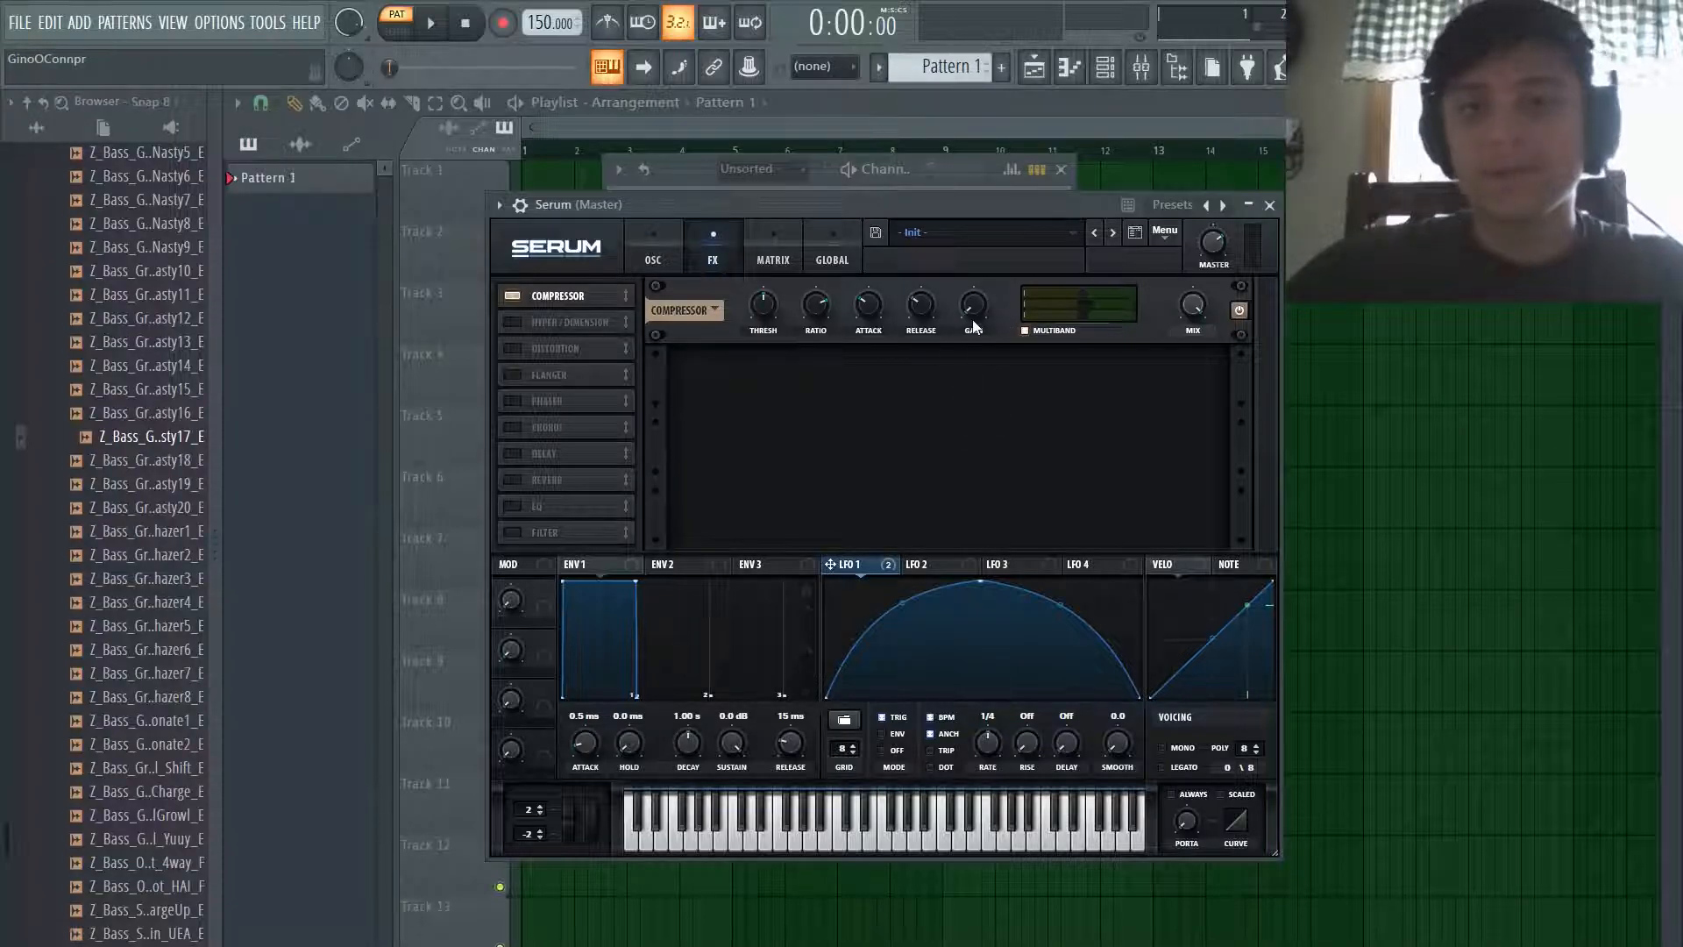
pyautogui.moveTo(970, 324)
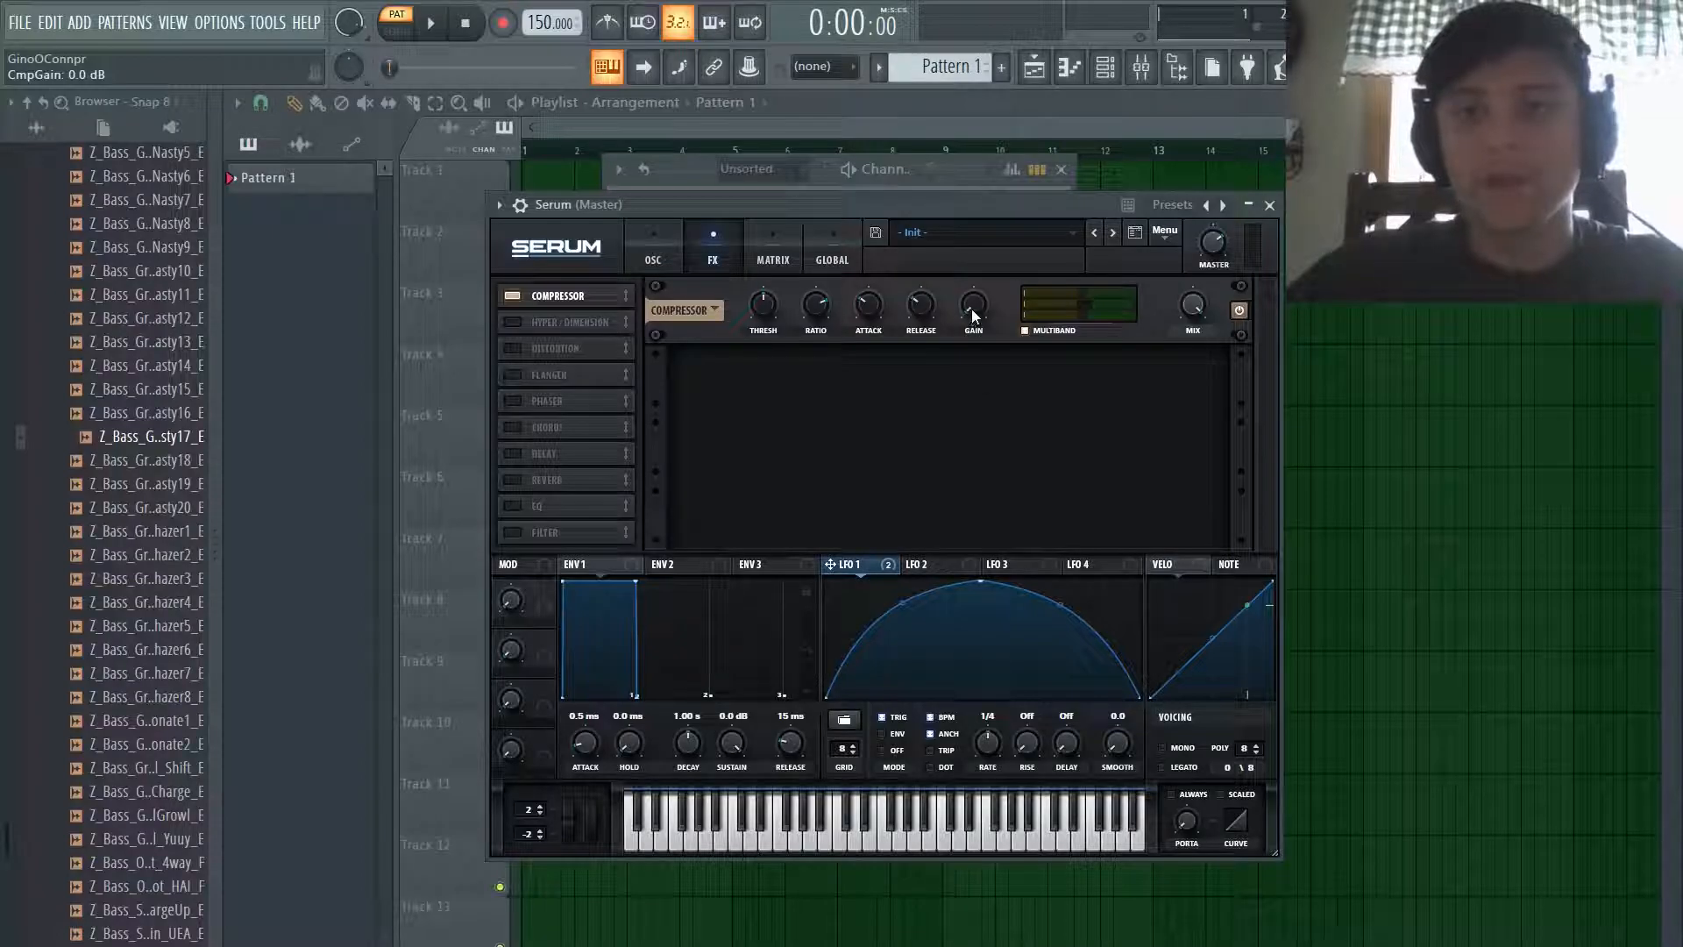
pyautogui.press('c')
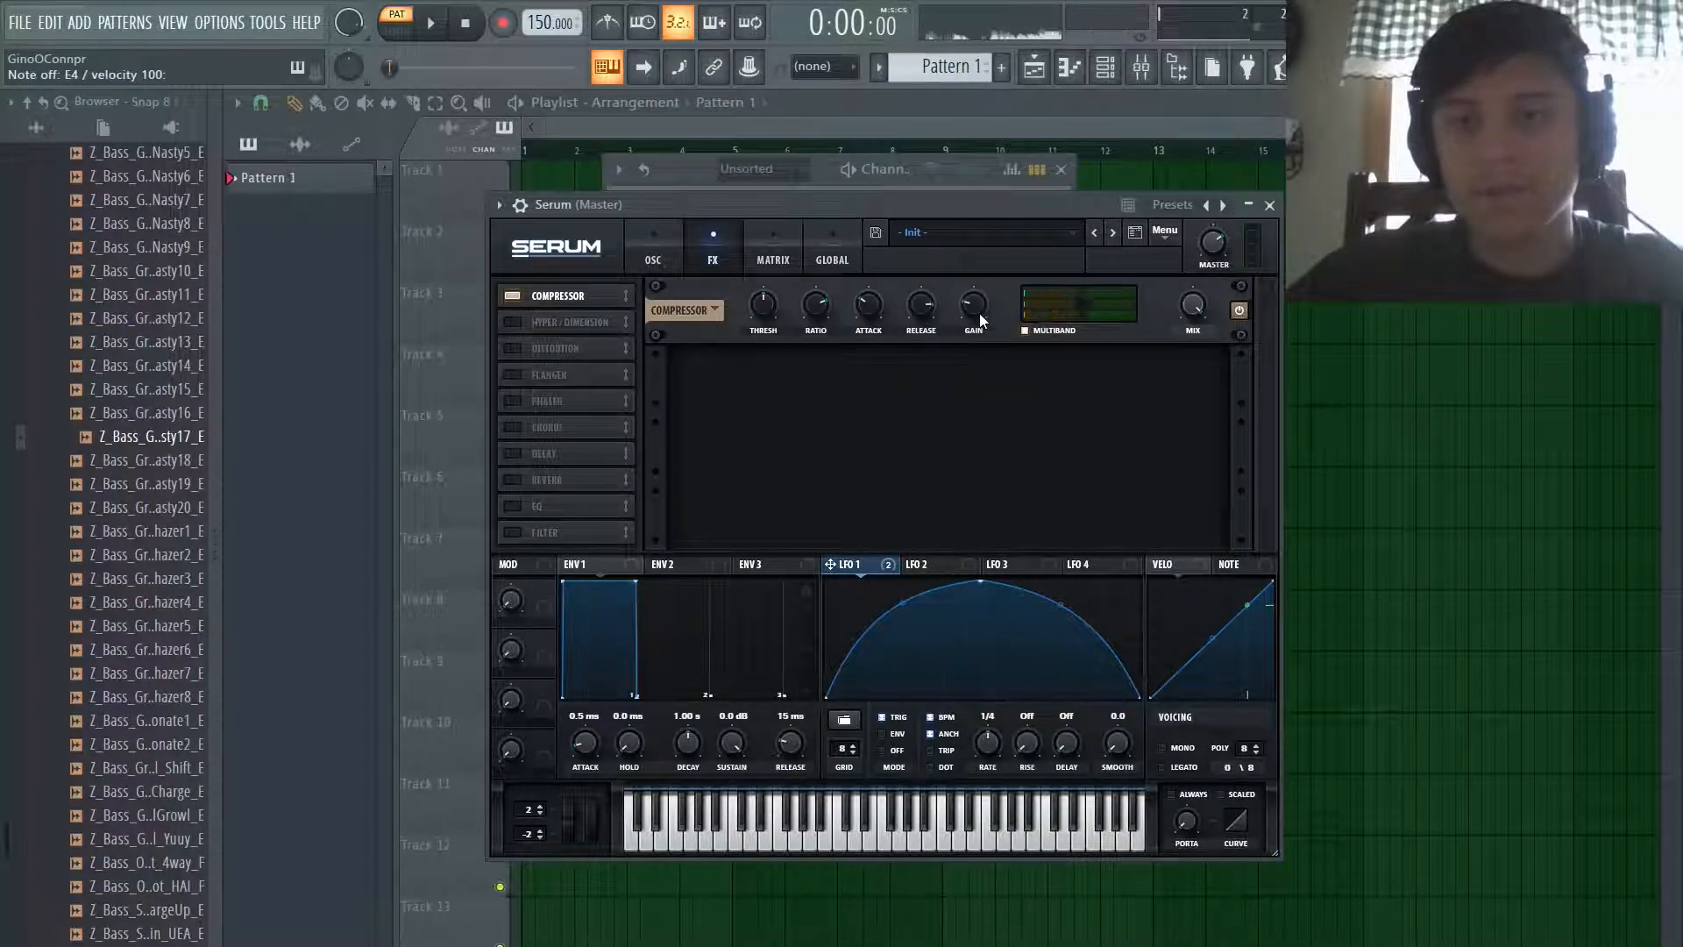
# Step: Enable Hyper/Dimension with Retrig on, 7 unison voices, a lower Hyper mix and a Dimension mix of about 18%
pyautogui.click(514, 324)
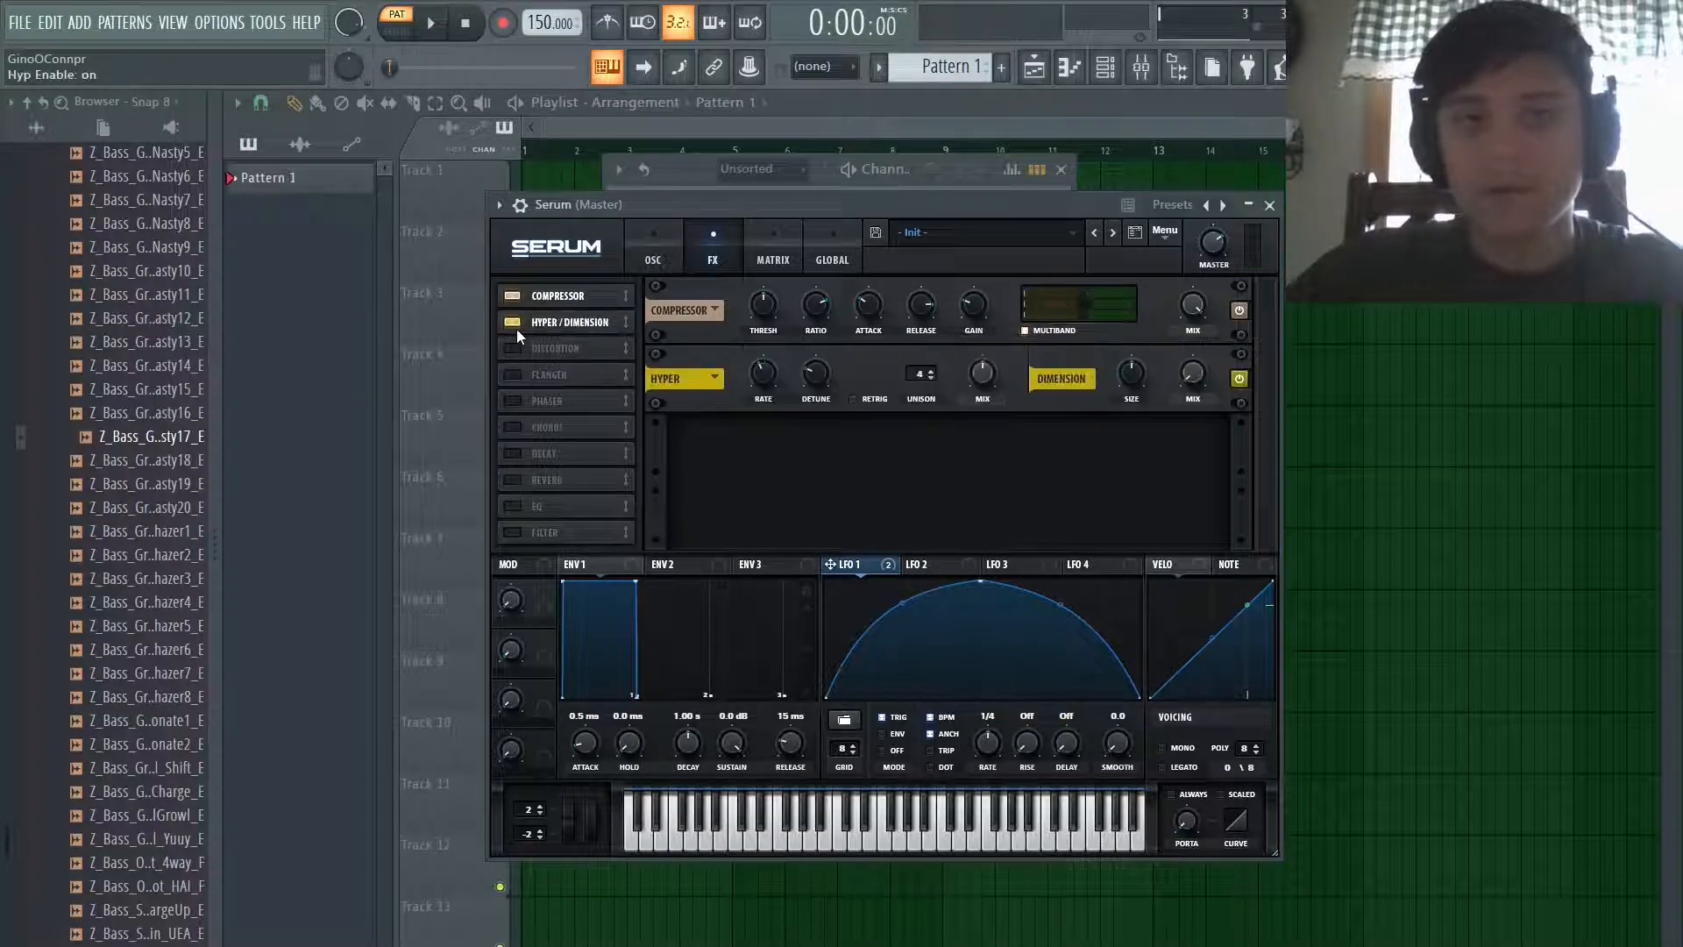
pyautogui.rightClick(743, 367)
pyautogui.moveTo(760, 356); pyautogui.dragTo(815, 405)
pyautogui.click(697, 418)
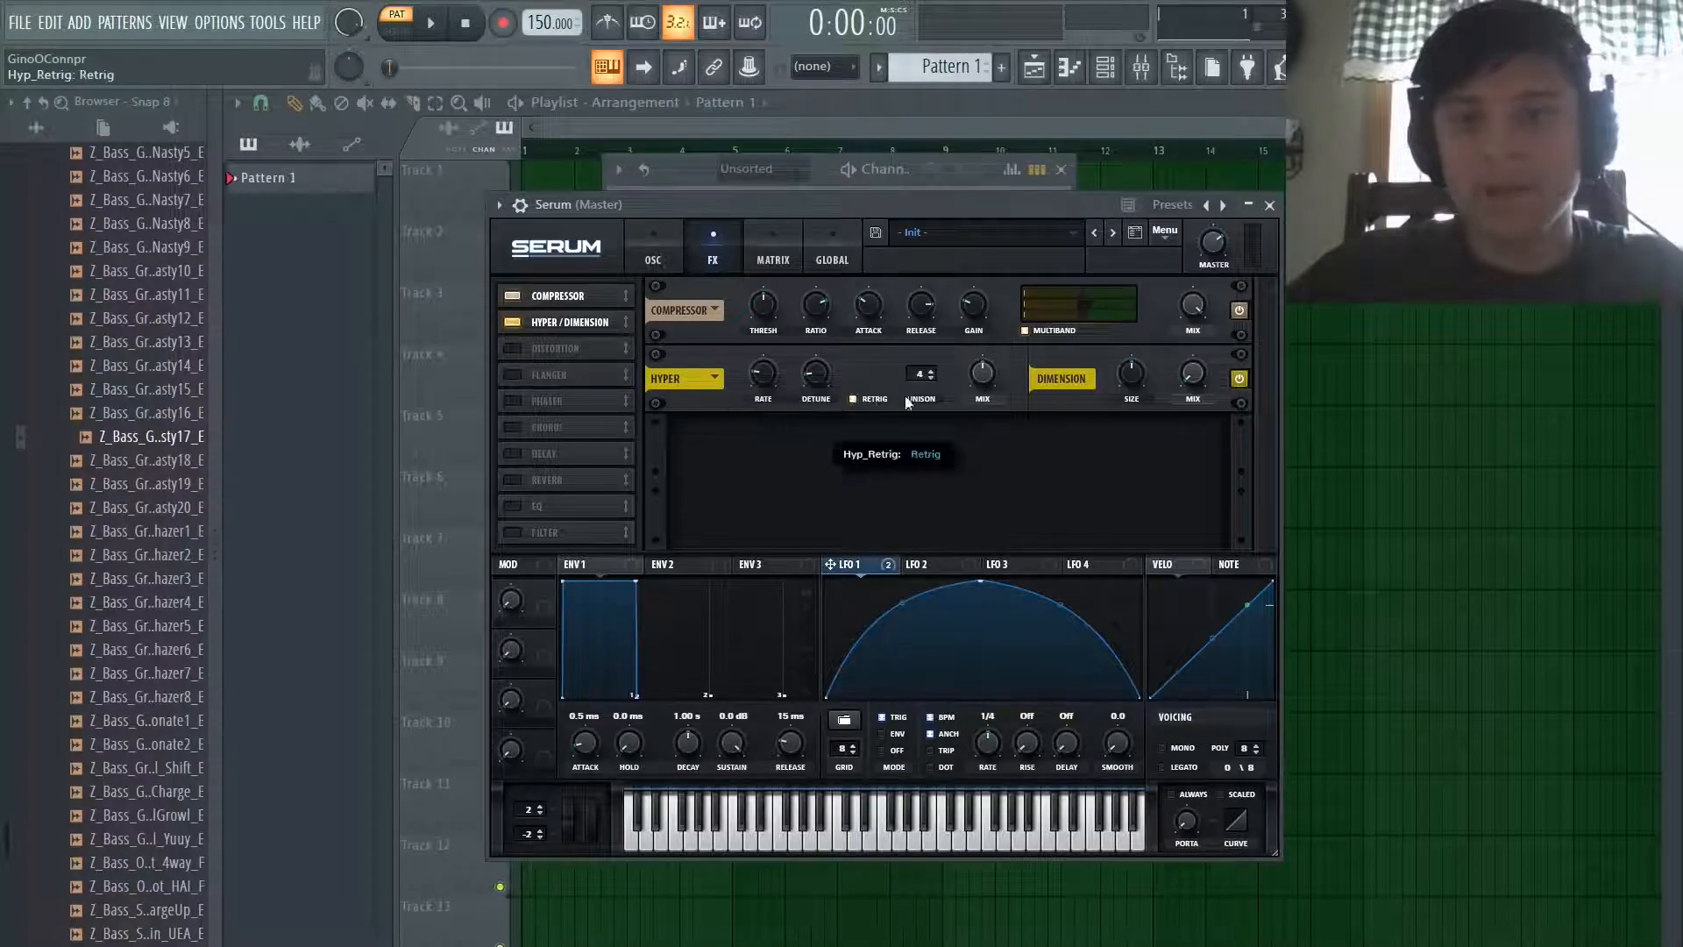
pyautogui.moveTo(1002, 379); pyautogui.dragTo(1002, 447)
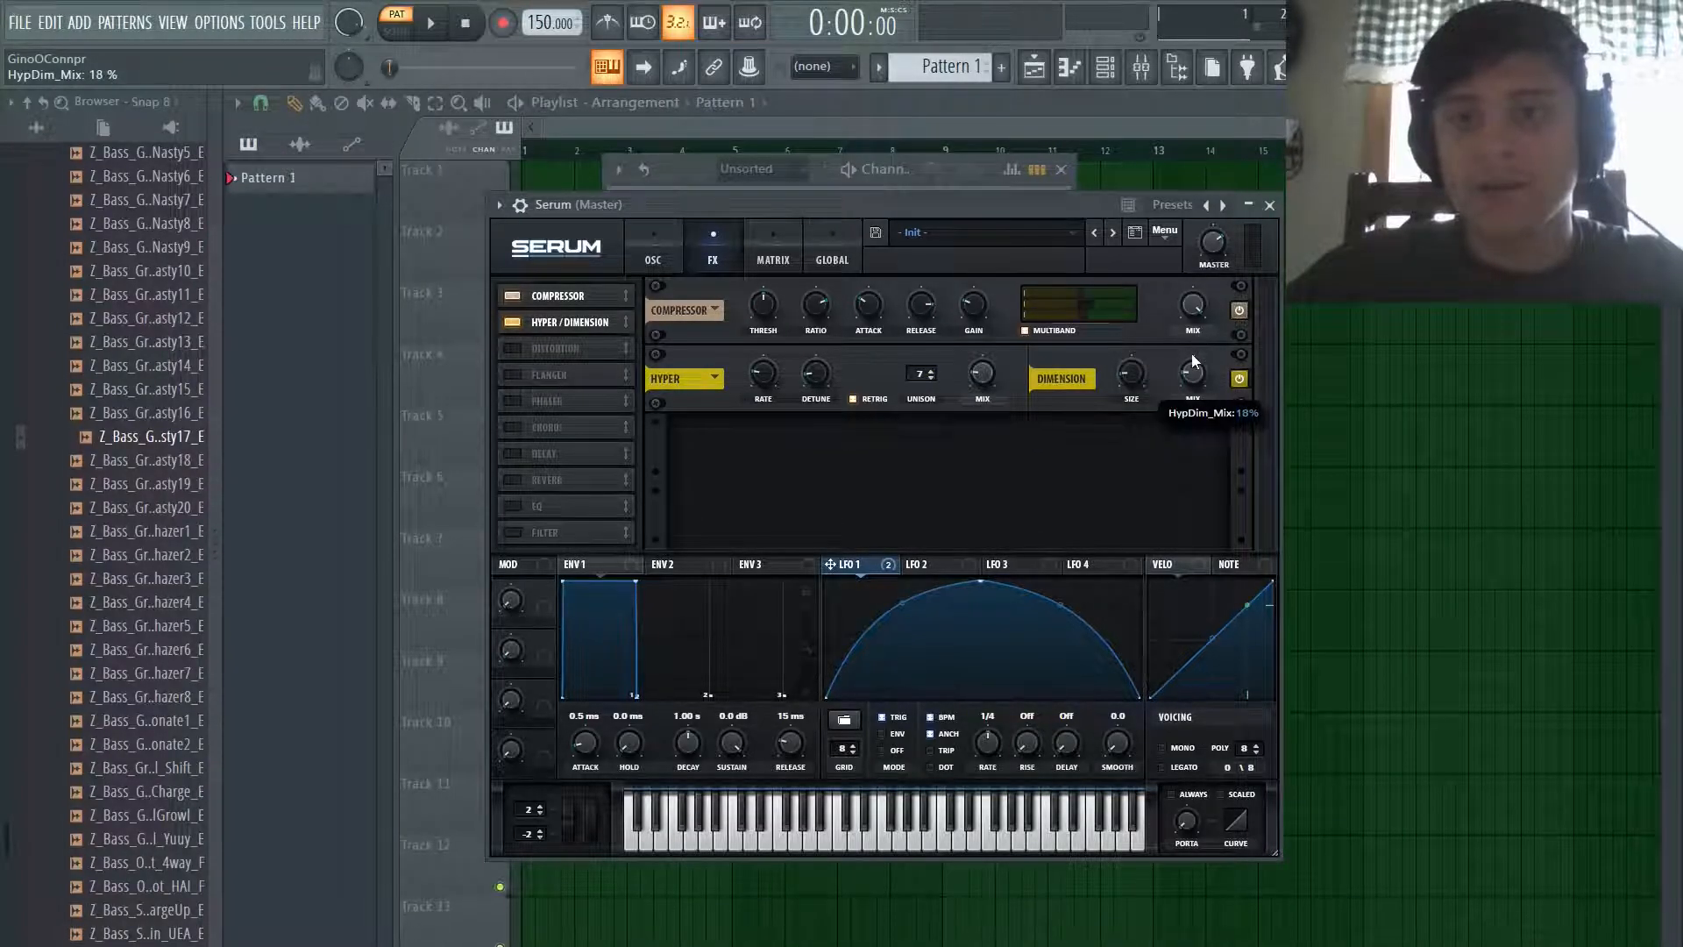
# Step: Enable Distortion, set its type to Diode 1, adjust the drive and return to the oscillator view
pyautogui.click(512, 348)
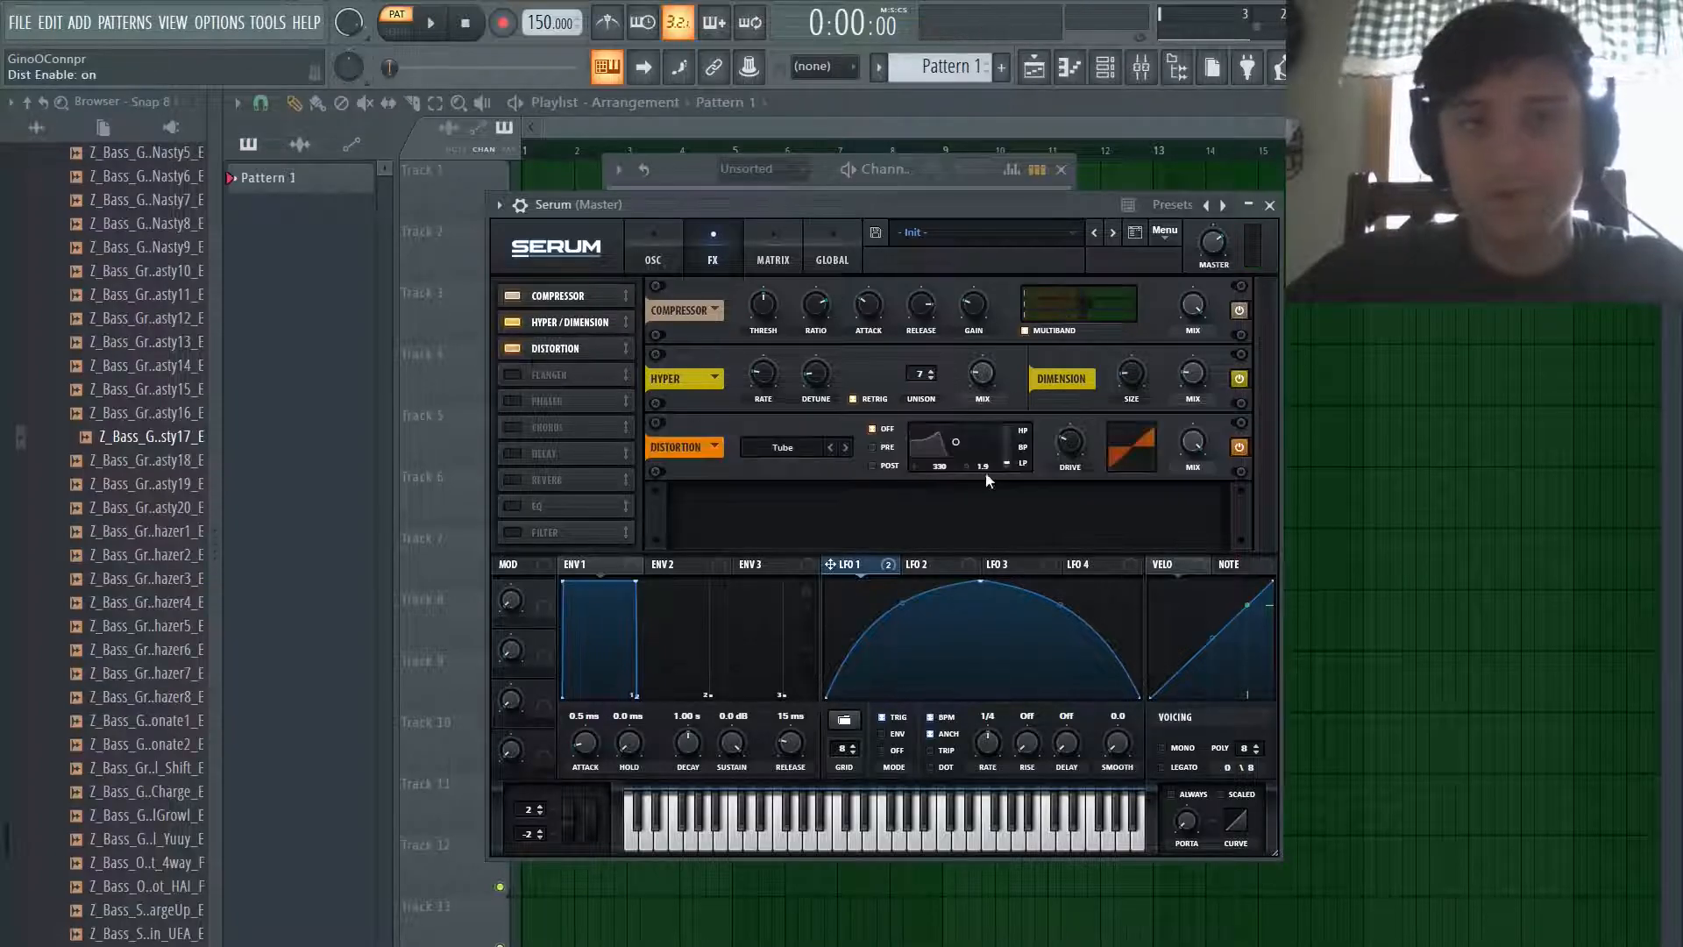
pyautogui.click(804, 448)
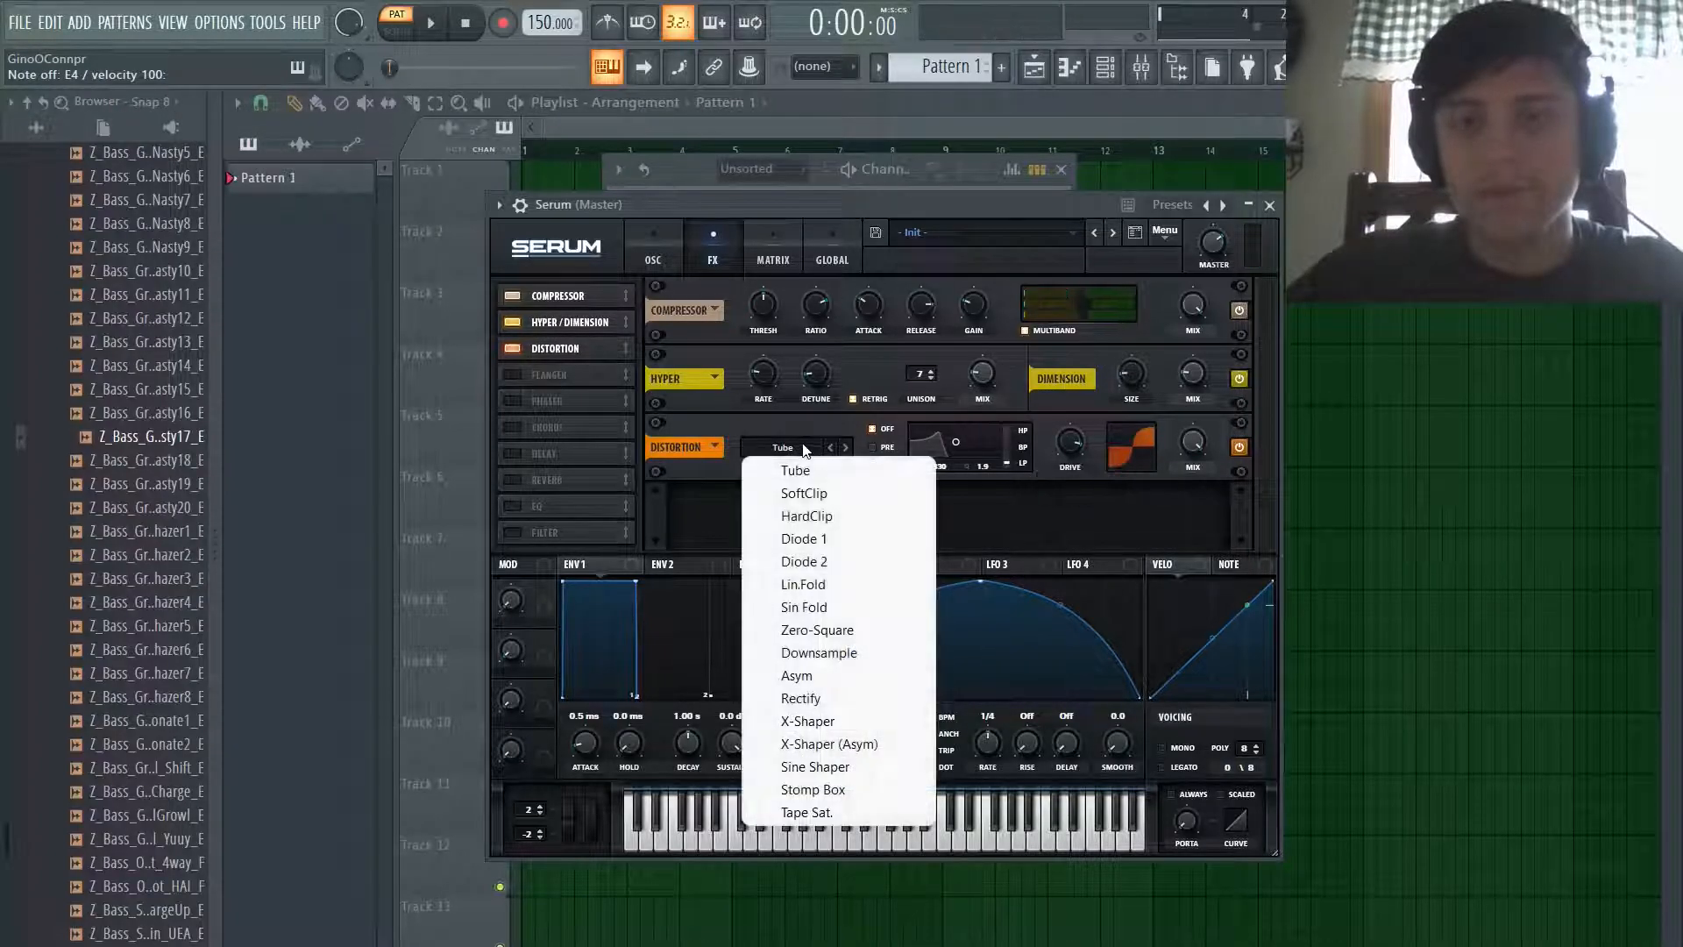
pyautogui.click(875, 540)
pyautogui.moveTo(1066, 444); pyautogui.dragTo(1080, 579)
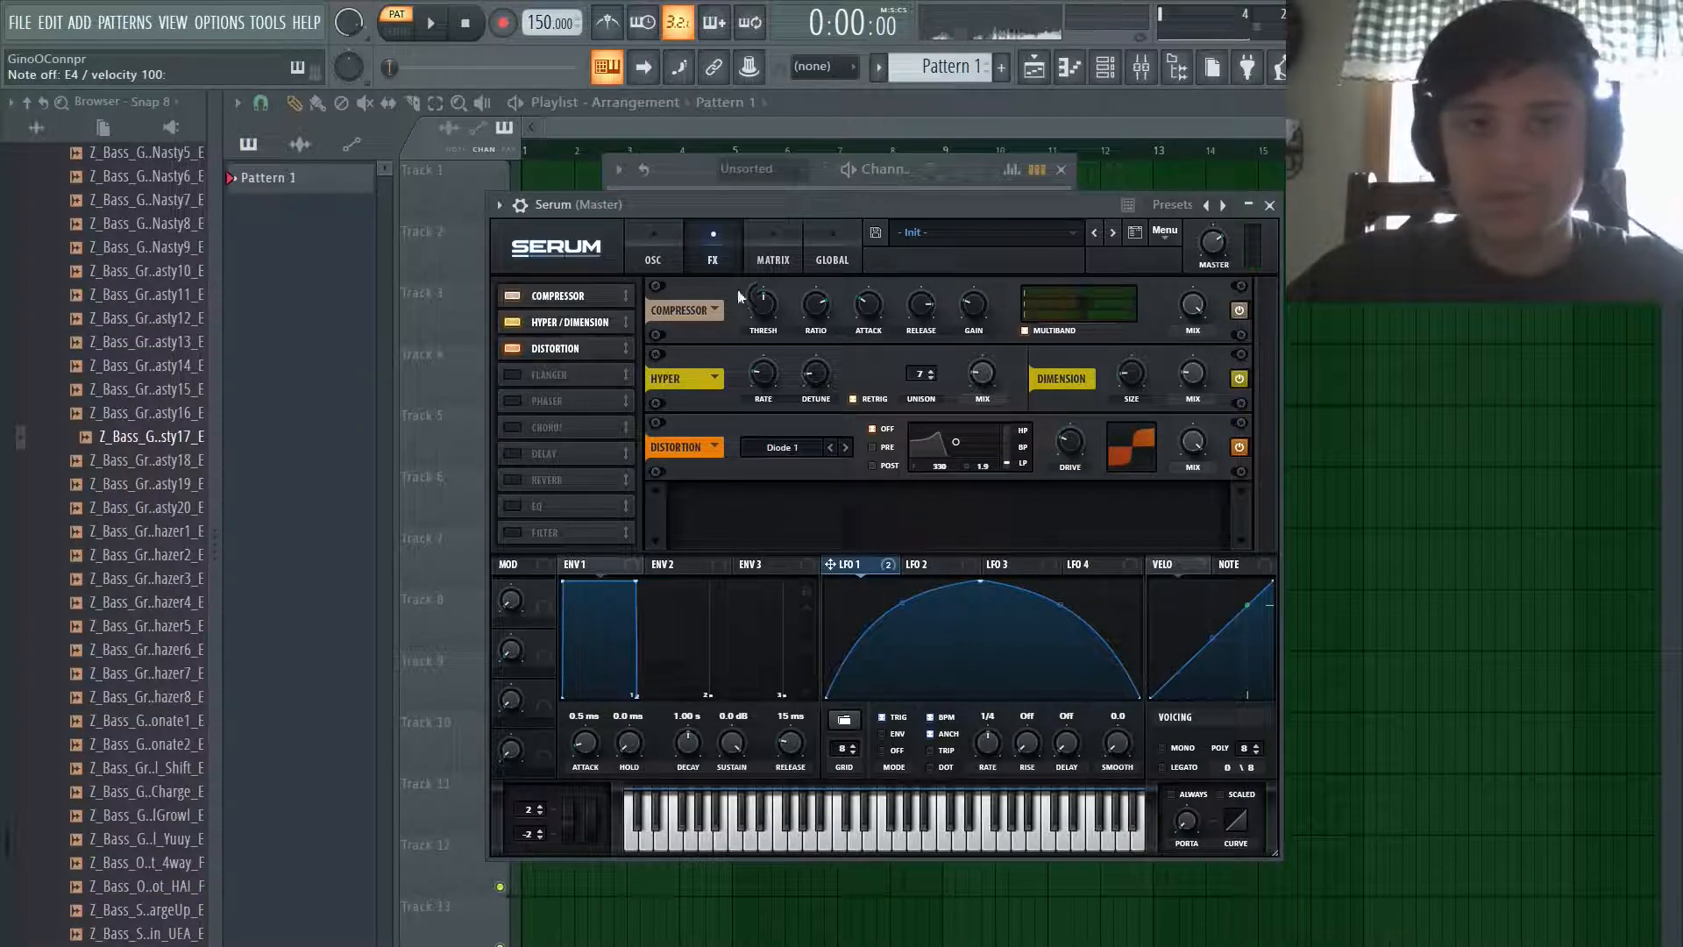
pyautogui.click(654, 237)
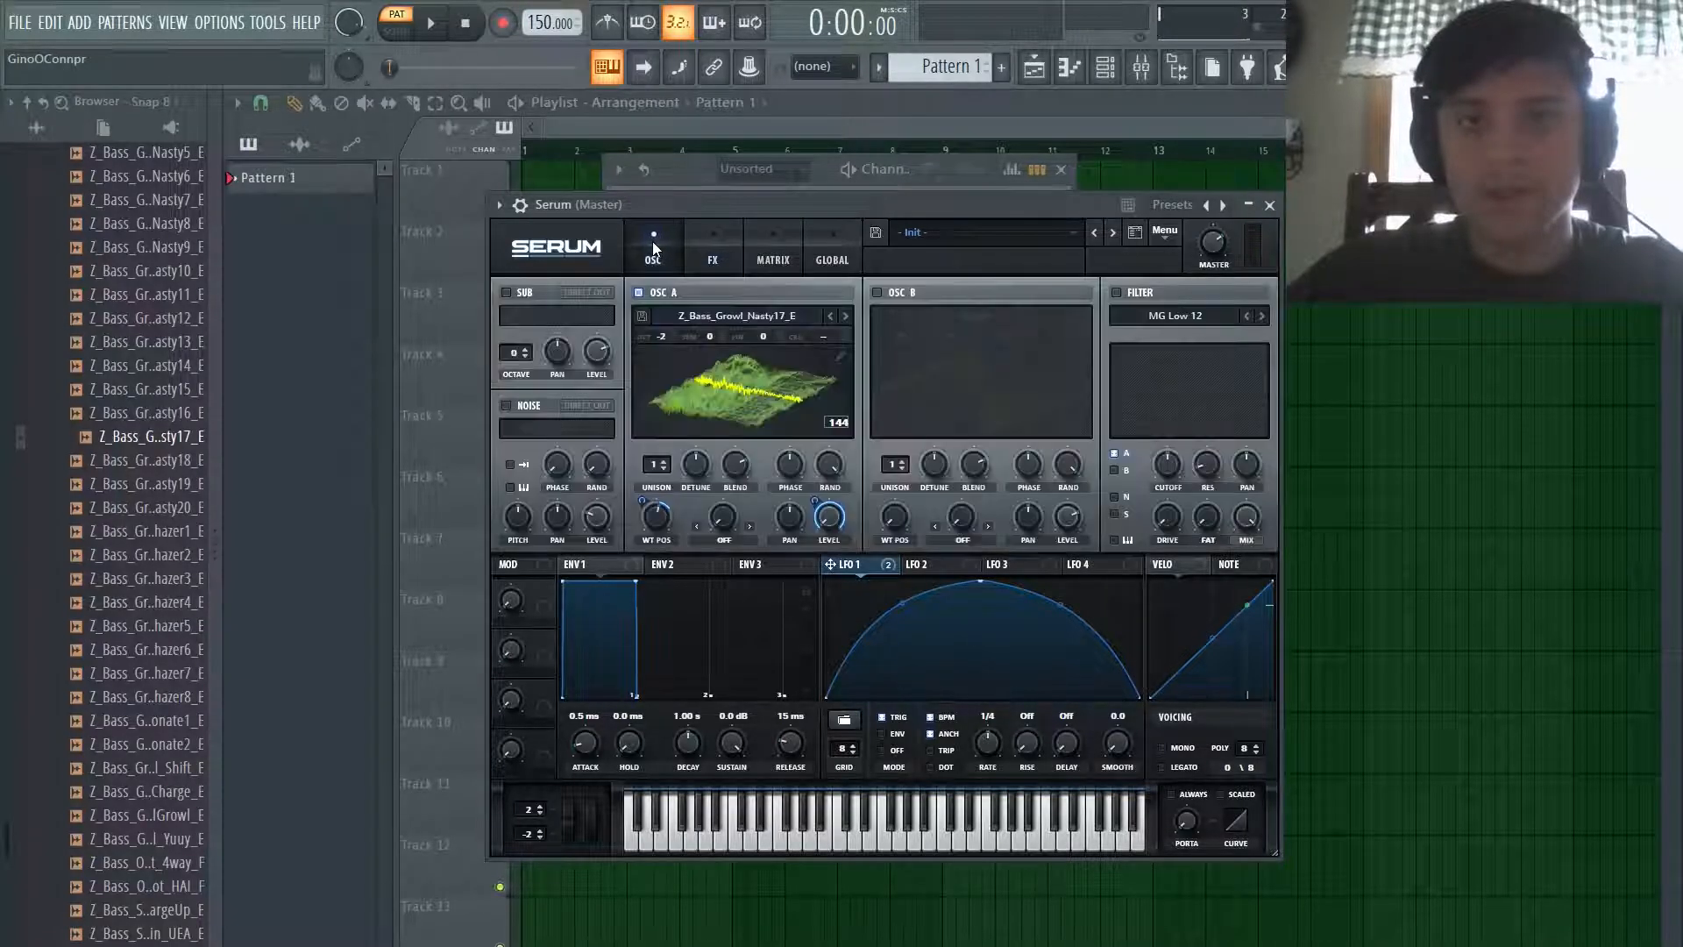
# Step: Enable the filter on oscillator A and set its type to HP 12
pyautogui.click(1117, 293)
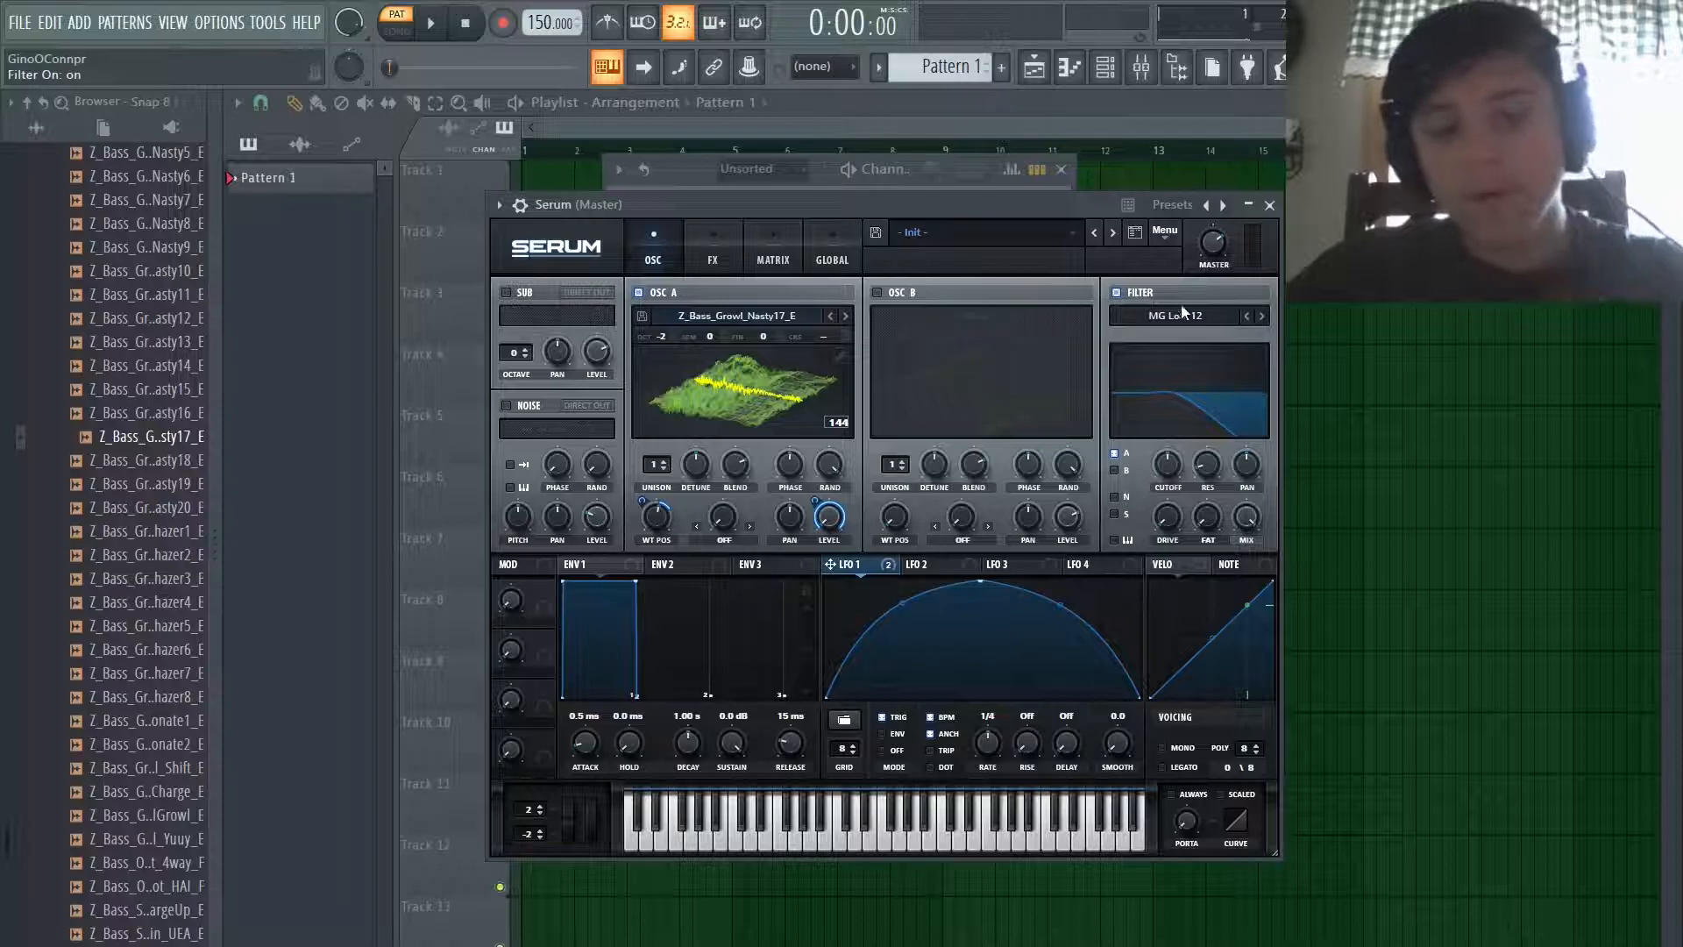
pyautogui.click(1155, 314)
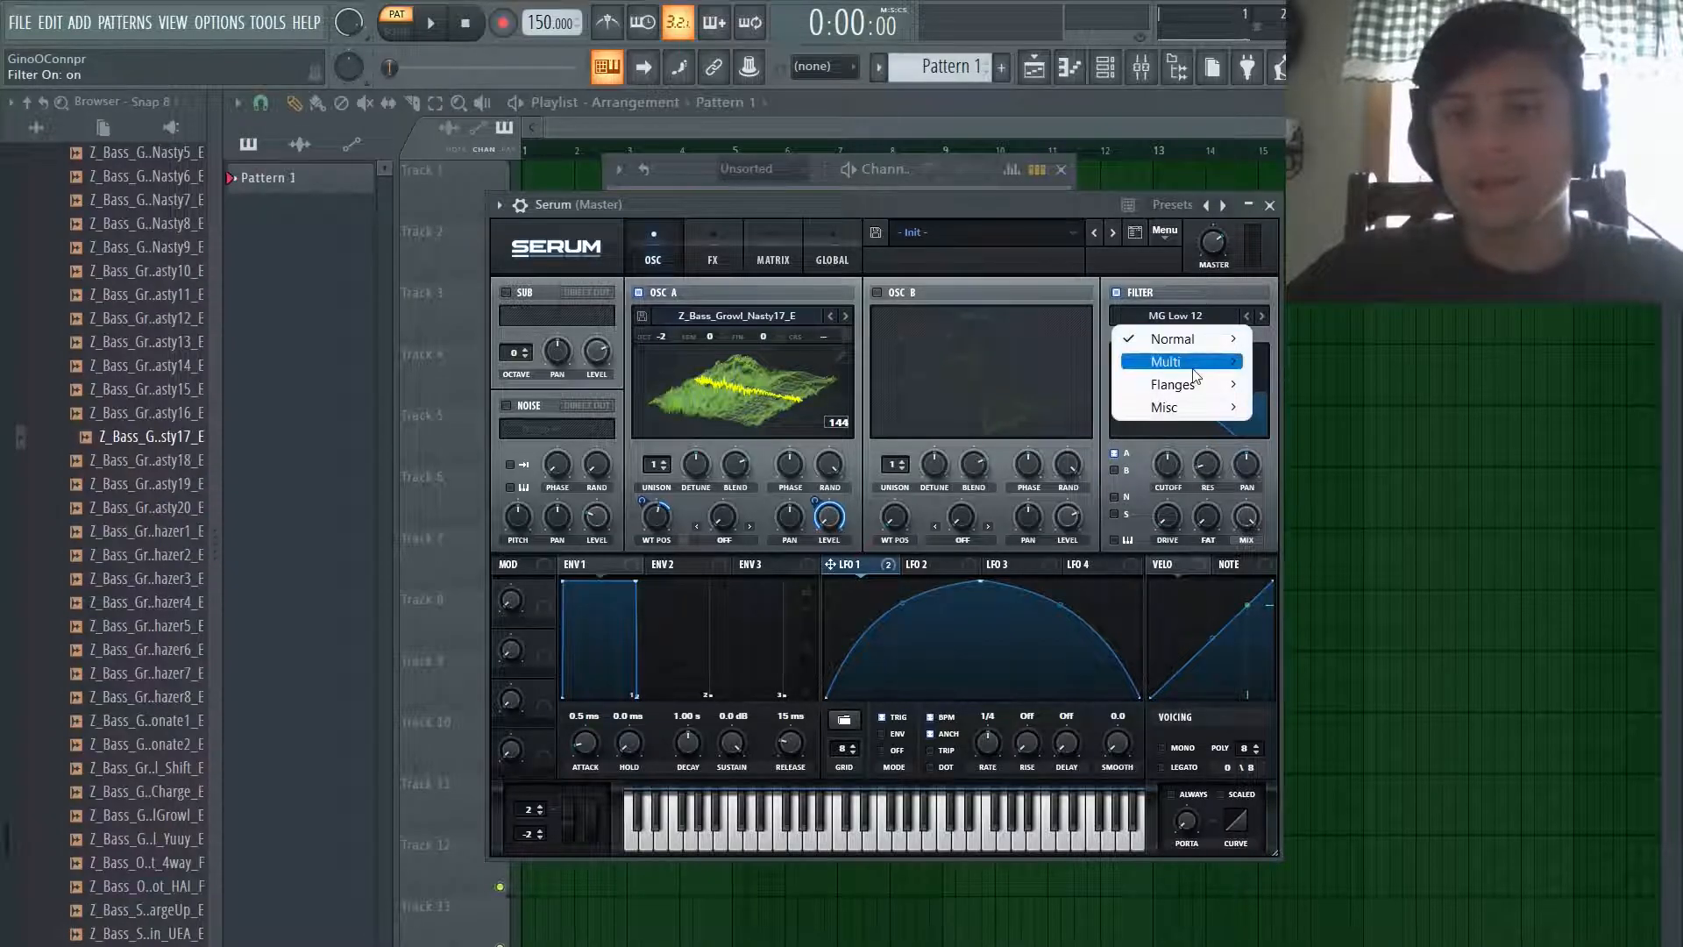
pyautogui.moveTo(1194, 370)
pyautogui.click(1298, 498)
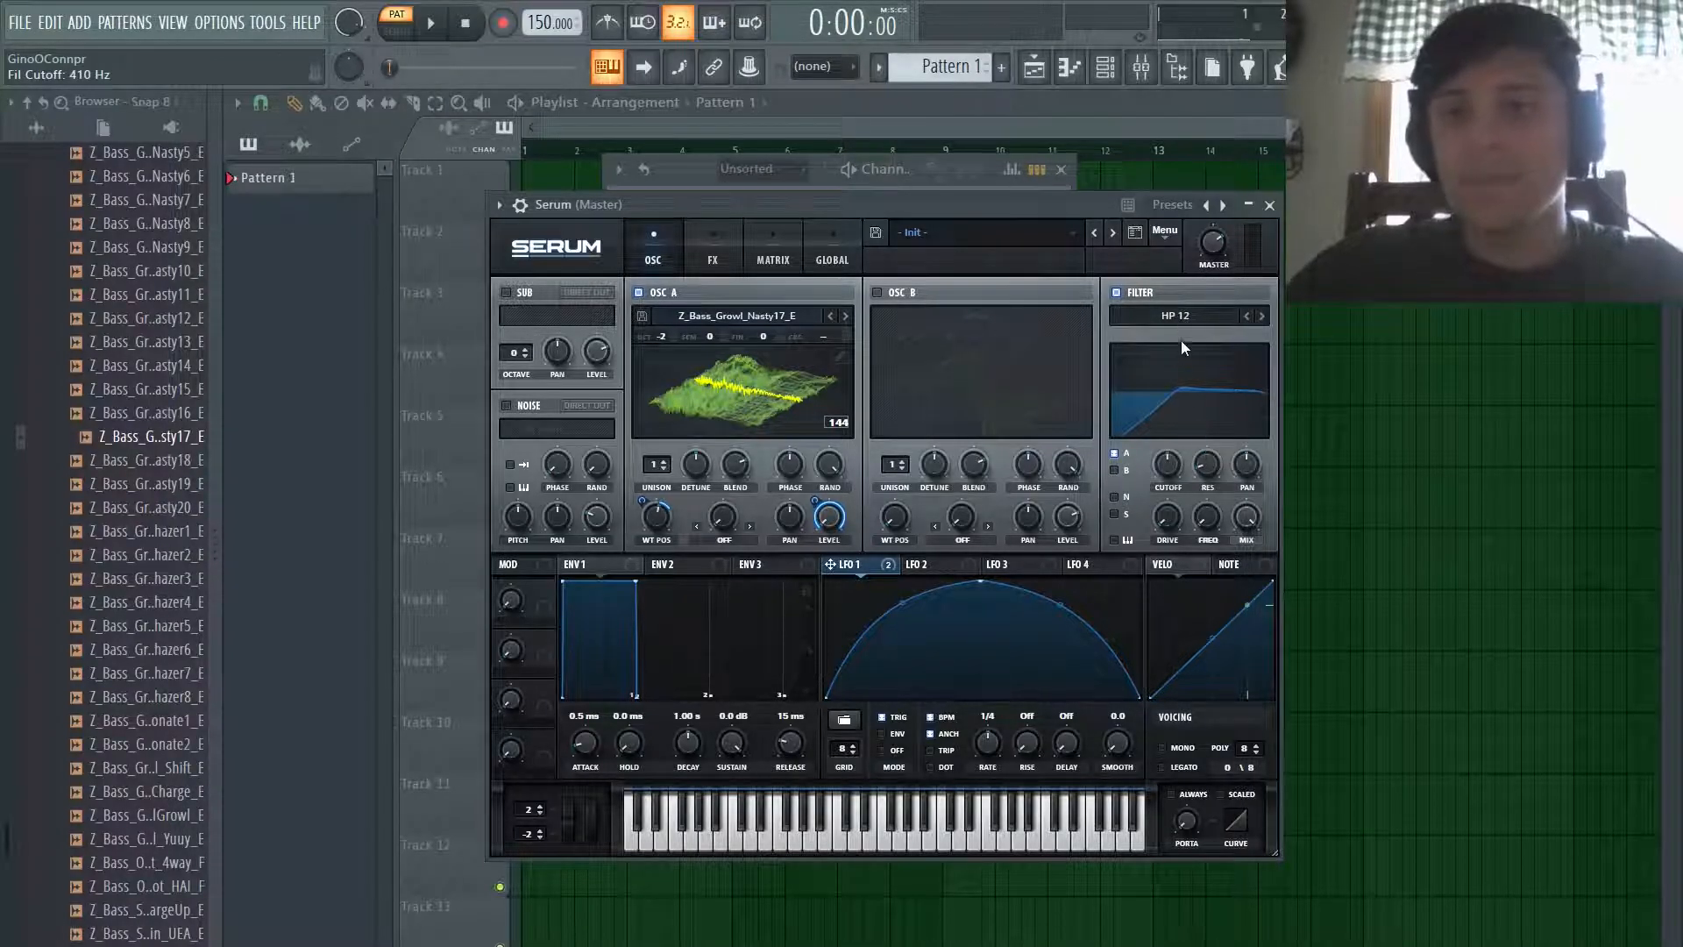
# Step: Assign LFO 1 to the filter cutoff and fine-tune the cutoff while auditioning a note
pyautogui.moveTo(1159, 465); pyautogui.dragTo(1155, 428)
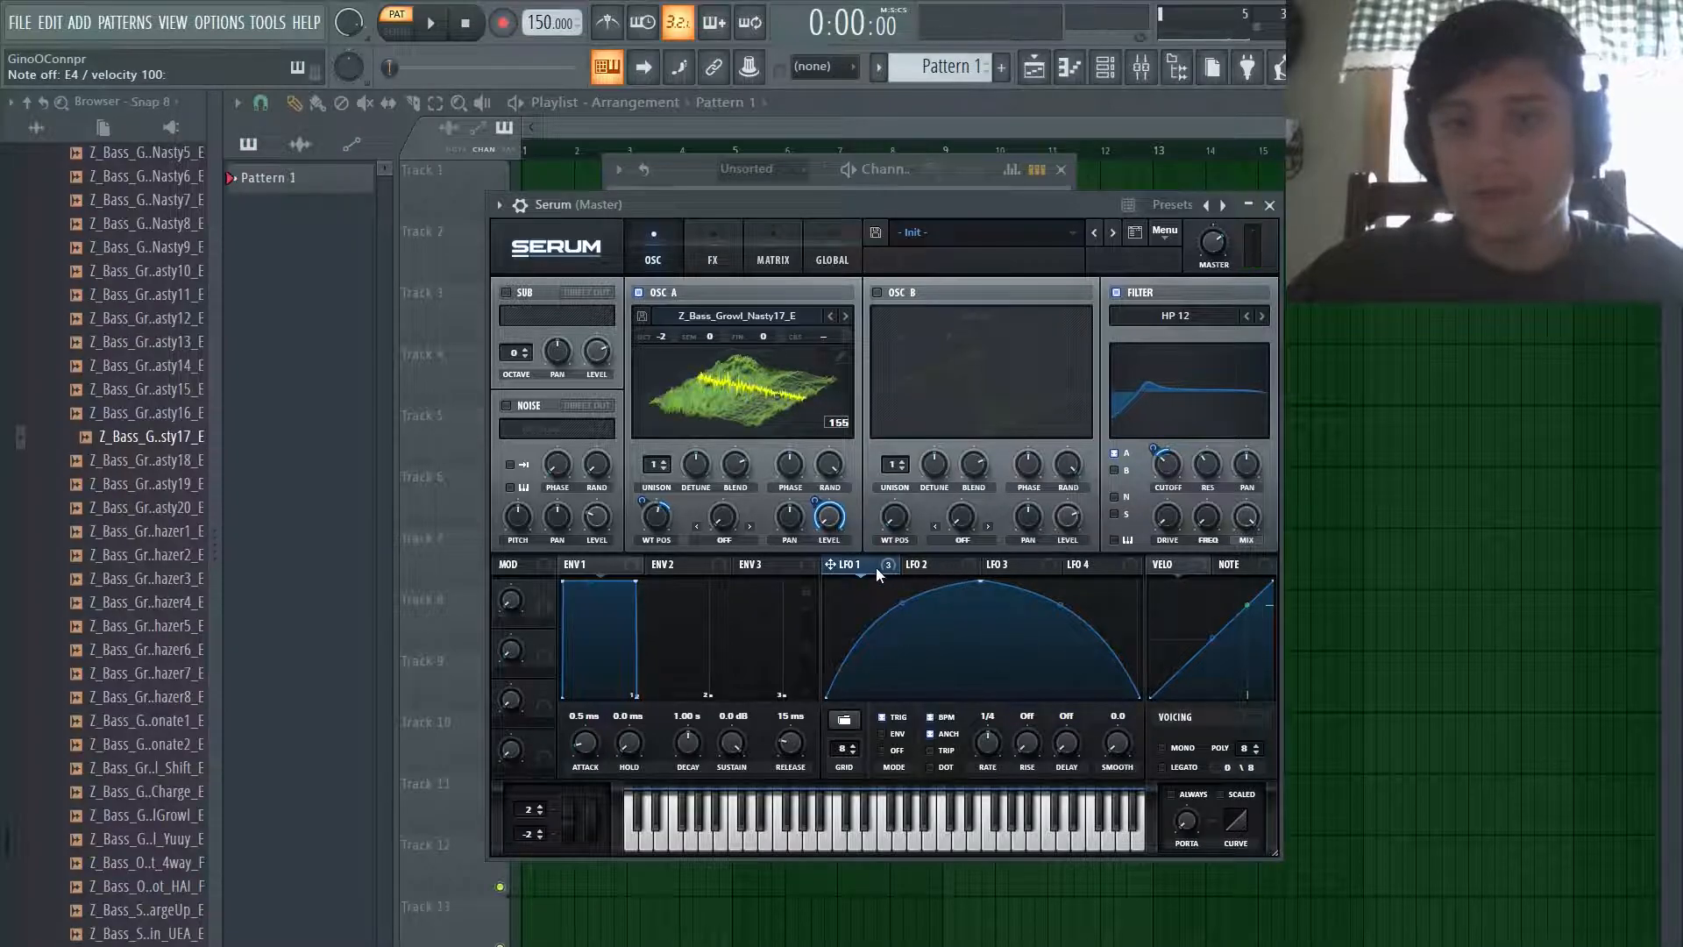
pyautogui.moveTo(1171, 482)
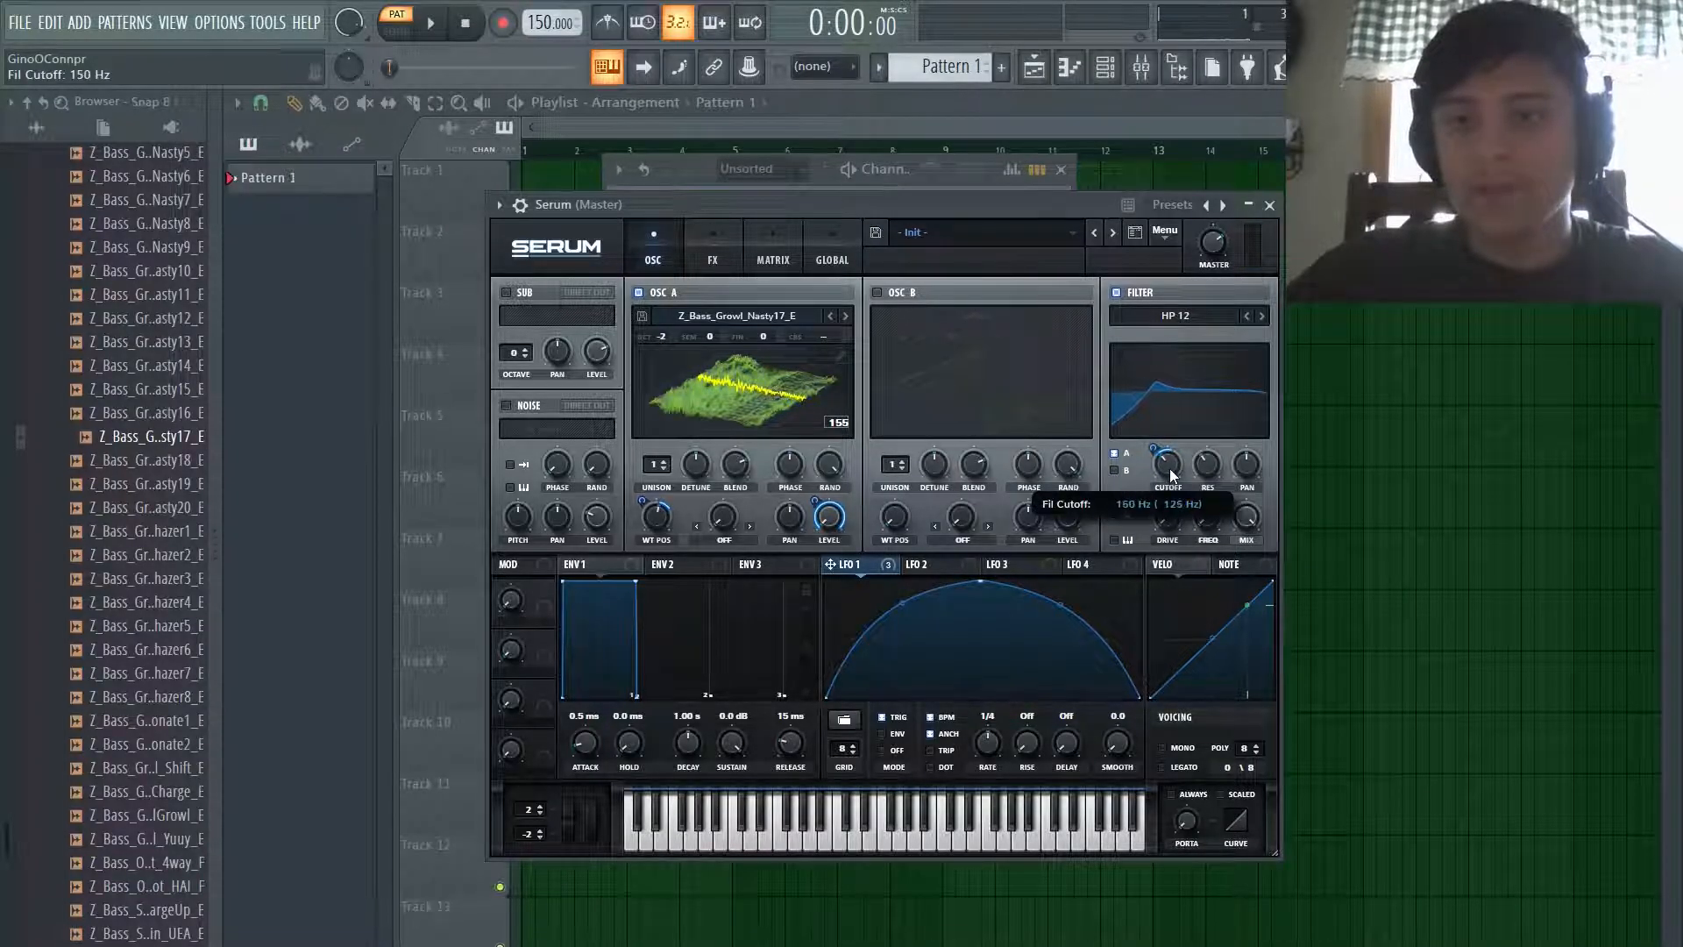
pyautogui.moveTo(1161, 475); pyautogui.dragTo(1206, 433)
pyautogui.press('c')
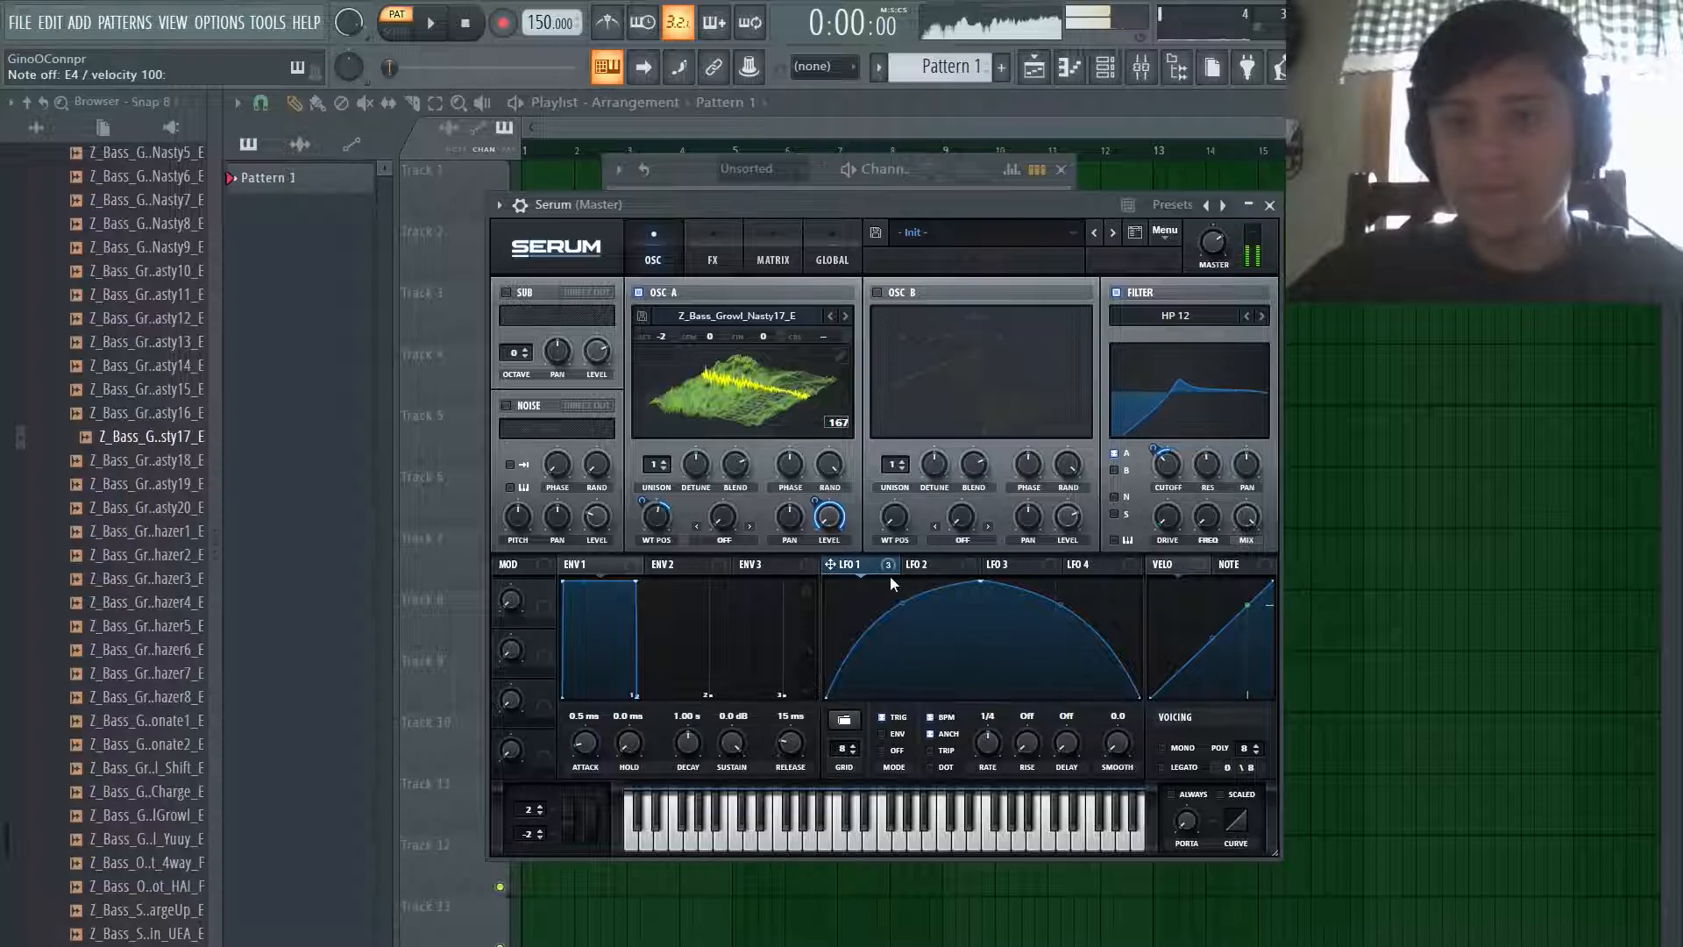
# Step: Modulate the filter's Freq control with LFO 1, switch the filter type to HN 12 and audition notes
pyautogui.moveTo(1207, 523); pyautogui.dragTo(1192, 627)
pyautogui.press('c')
pyautogui.press('c')
pyautogui.press('c')
pyautogui.press('c')
pyautogui.moveTo(1207, 519); pyautogui.dragTo(1217, 556)
pyautogui.click(1262, 315)
pyautogui.press('c')
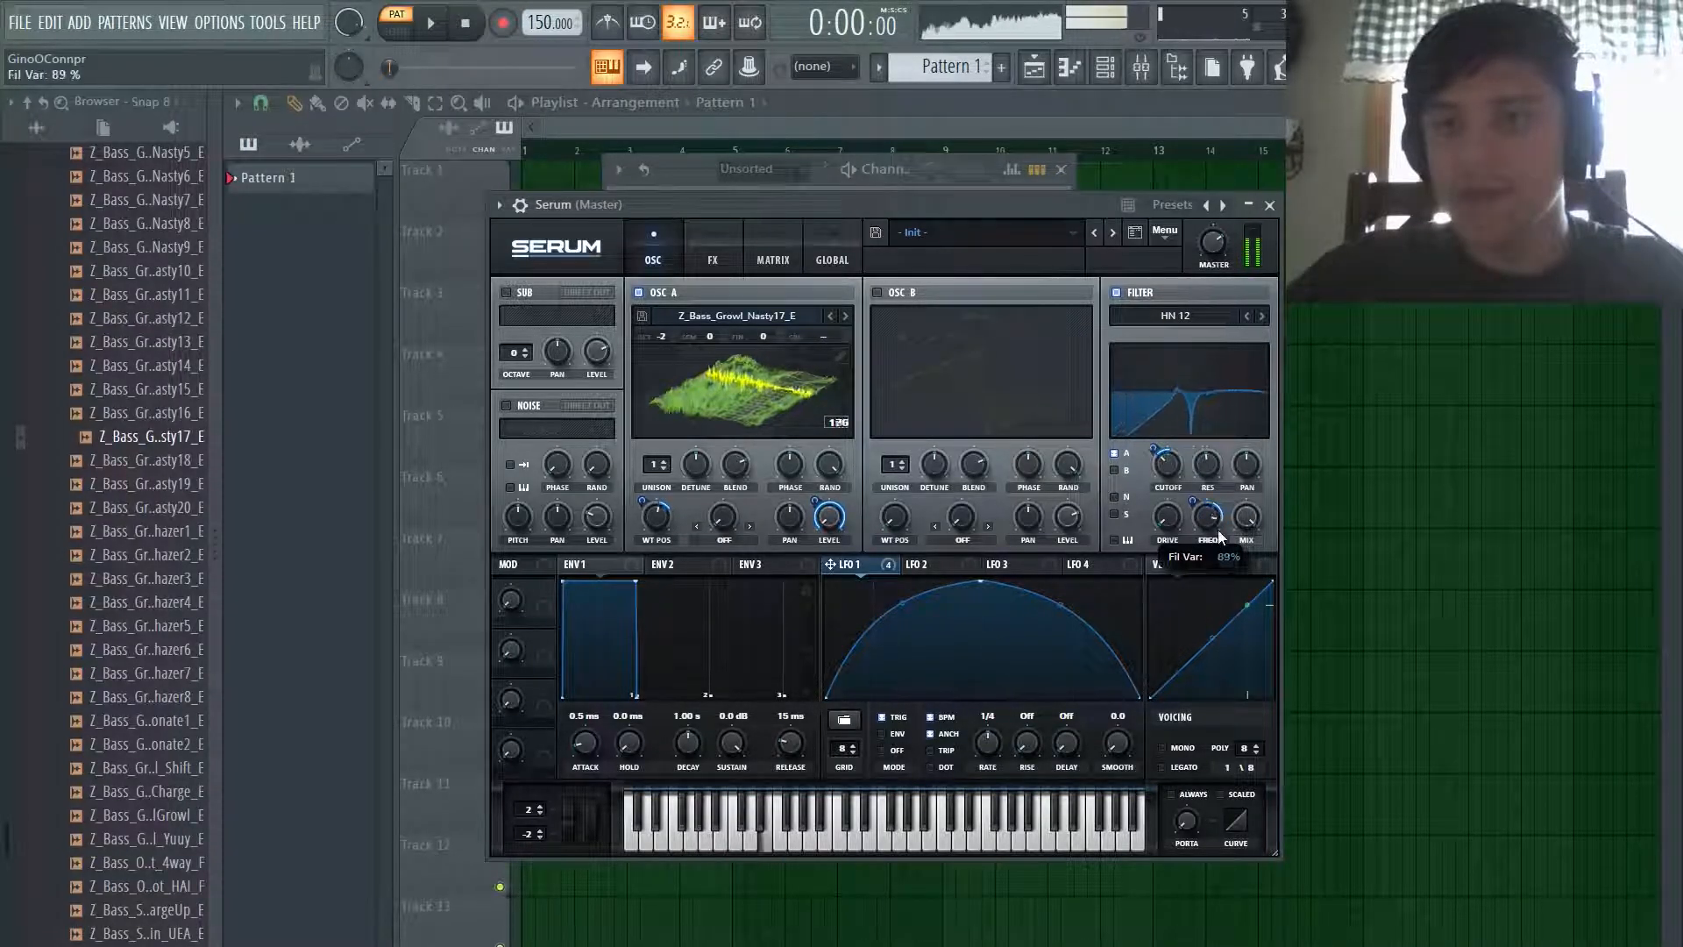
# Step: Fine-tune the filter's cutoff and Freq settings, and set oscillator A's wavetable position to about 145
pyautogui.moveTo(1177, 469); pyautogui.dragTo(1211, 551)
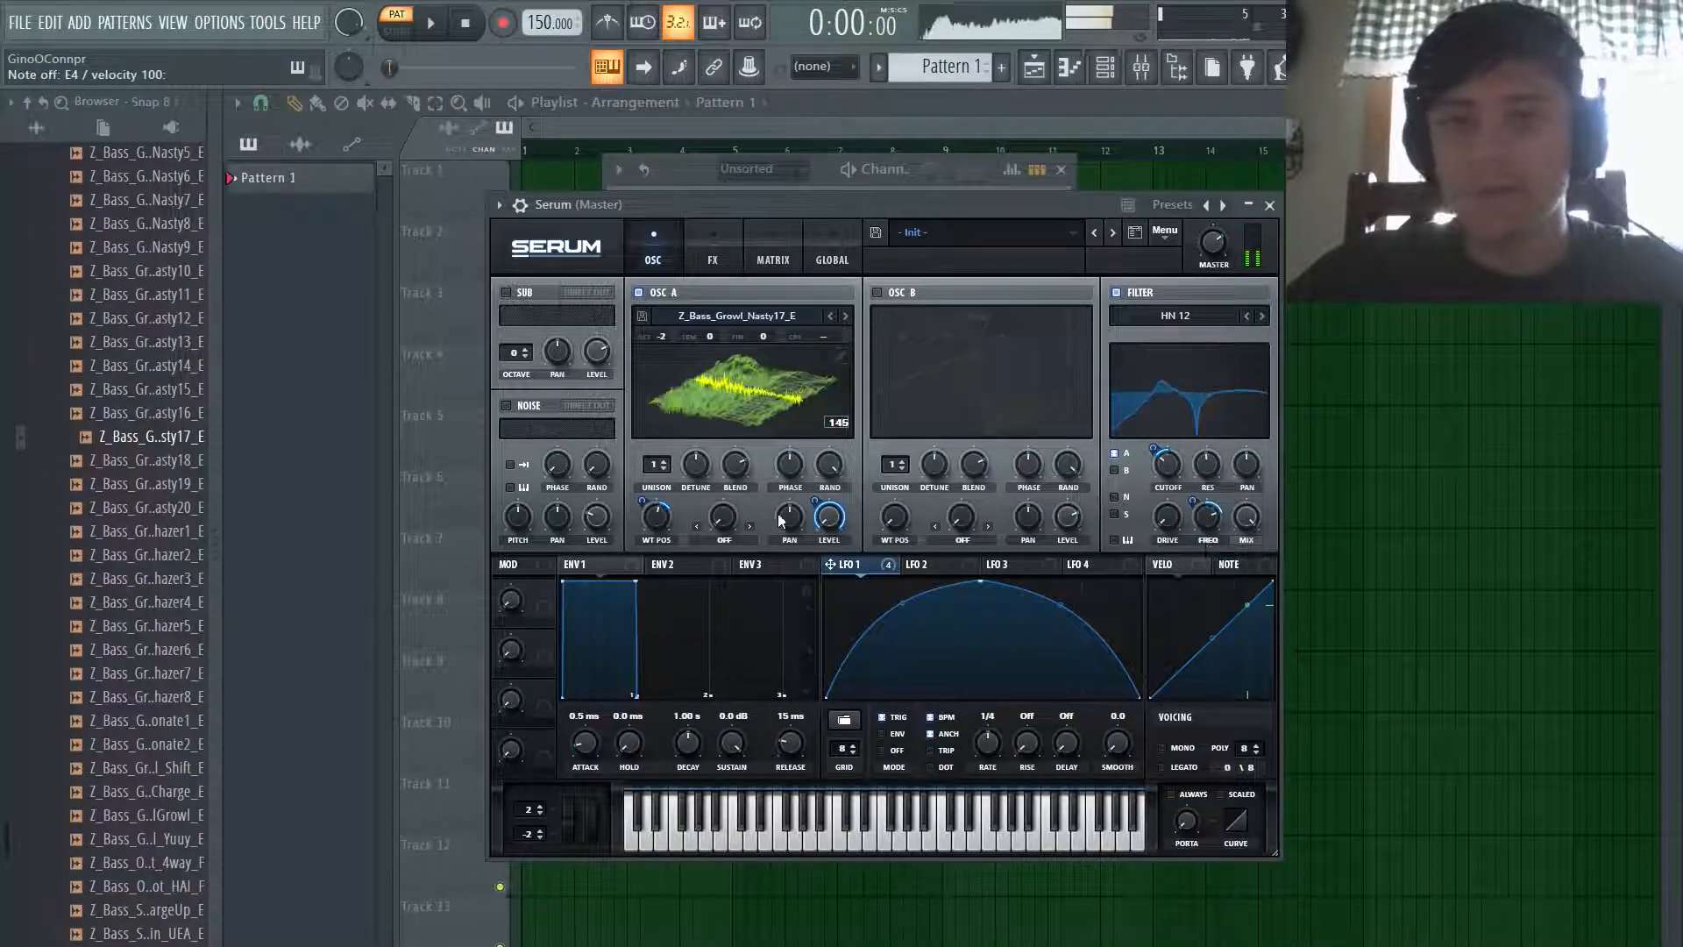
pyautogui.moveTo(656, 518); pyautogui.dragTo(687, 571)
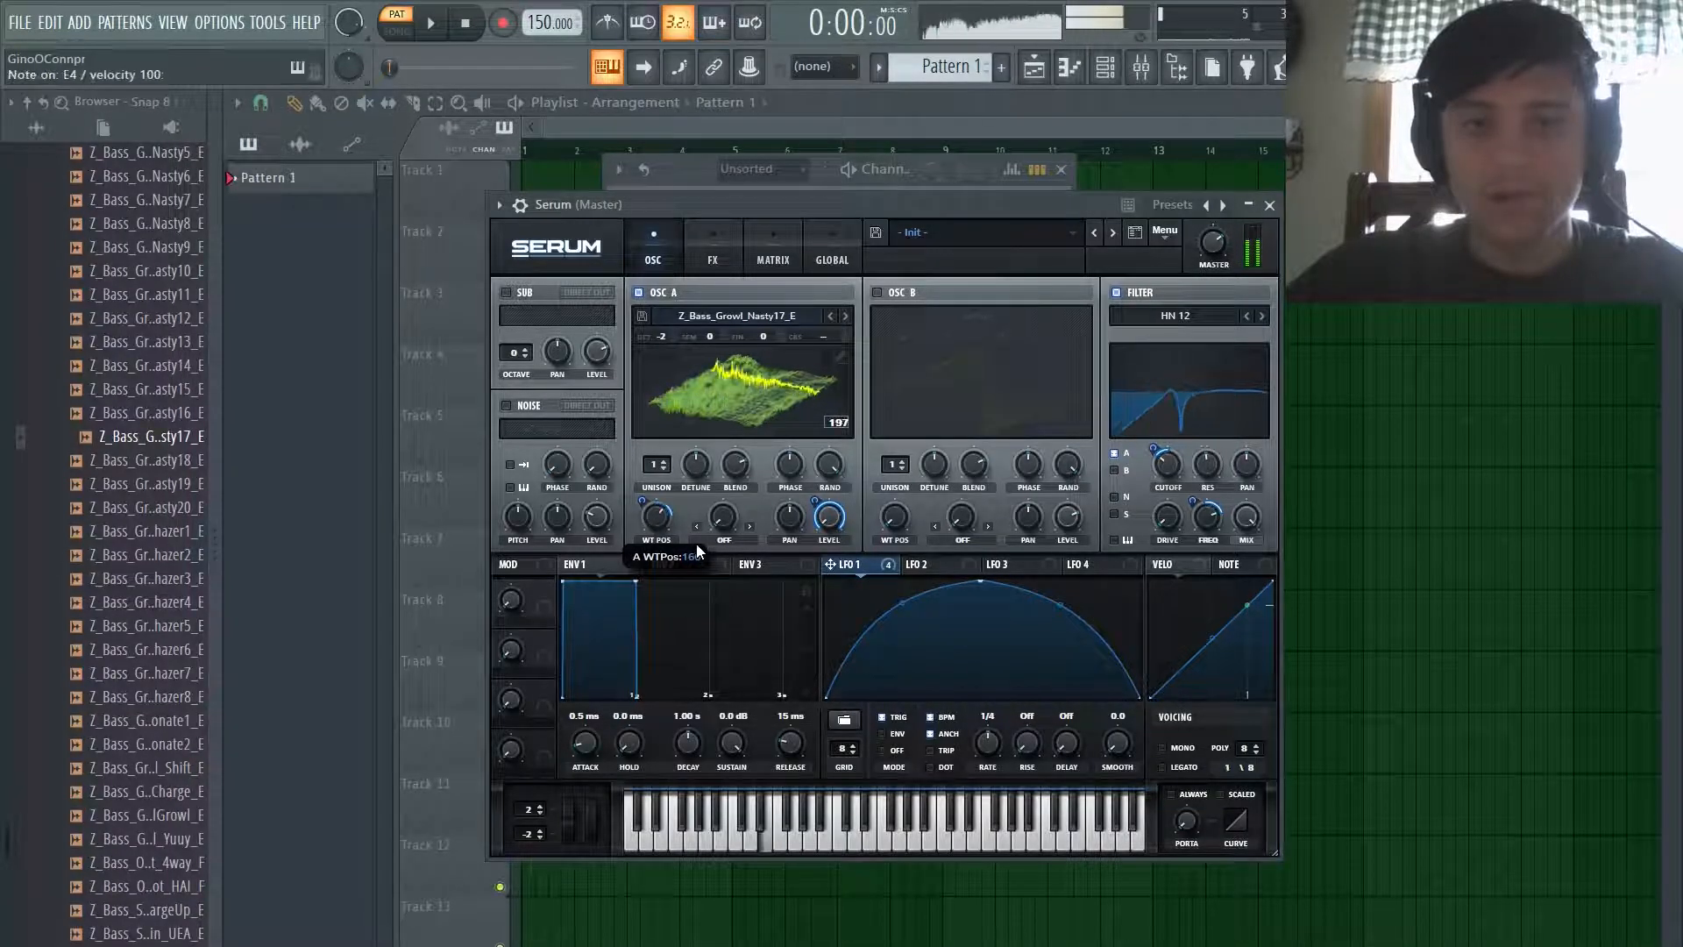
pyautogui.moveTo(661, 524)
pyautogui.mouseDown()
pyautogui.moveTo(665, 552)
pyautogui.moveTo(662, 529)
pyautogui.mouseUp()
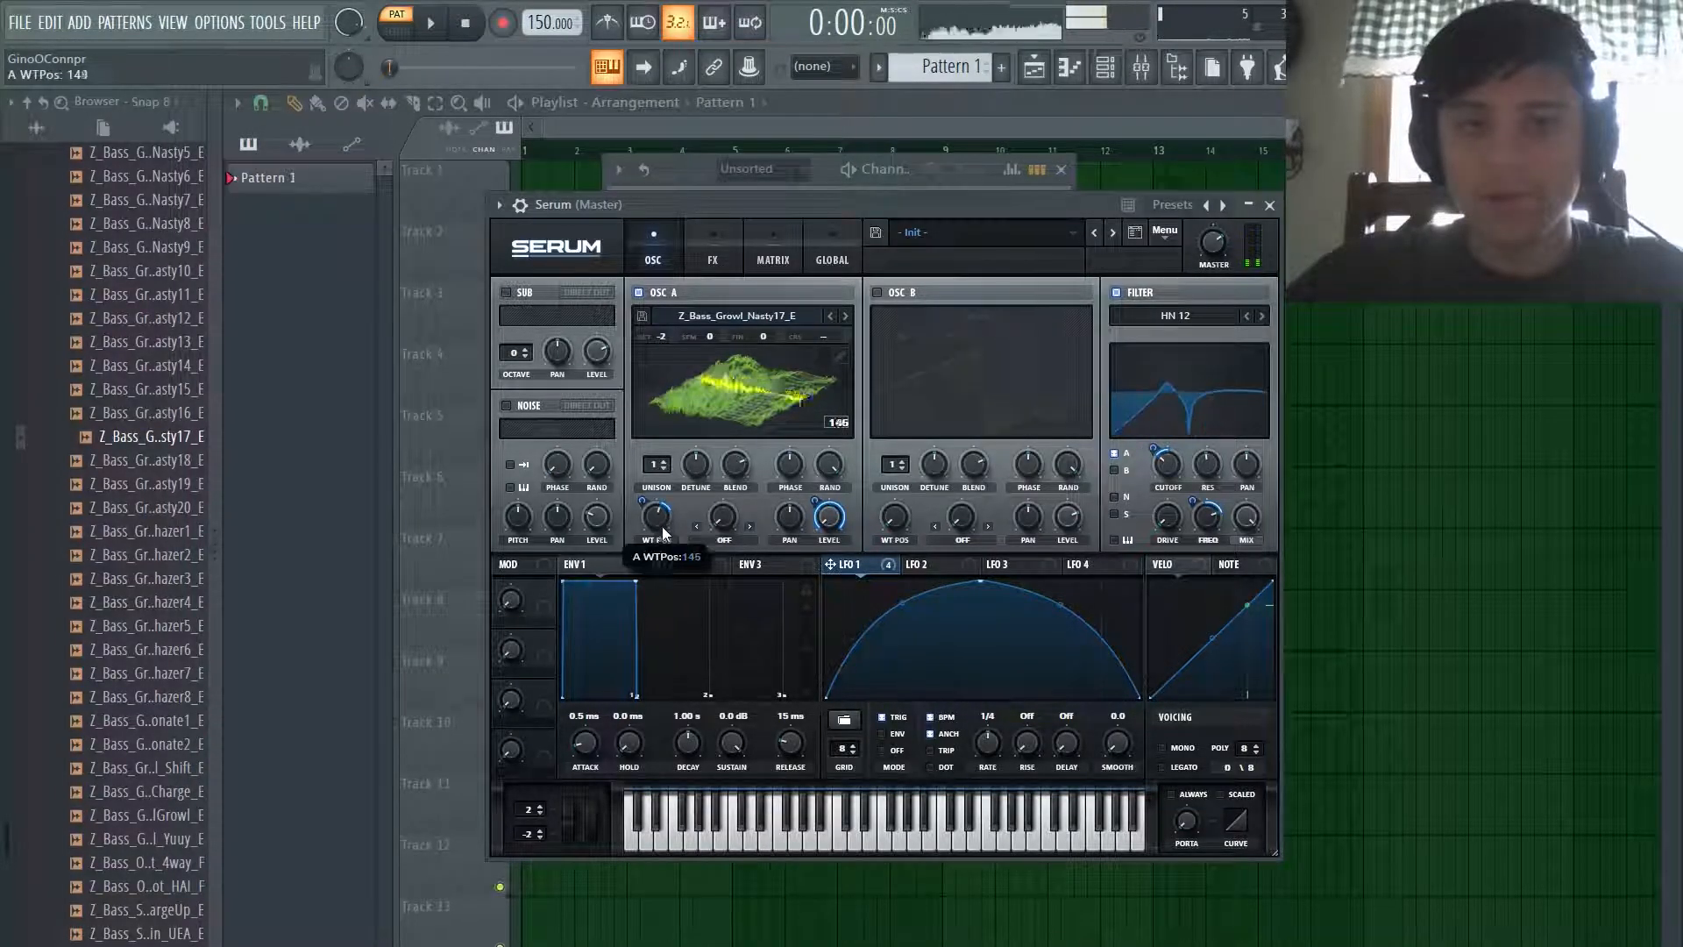
# Step: Try the Asym + and Bend - warp modes on oscillator A with varying warp amounts
pyautogui.click(728, 538)
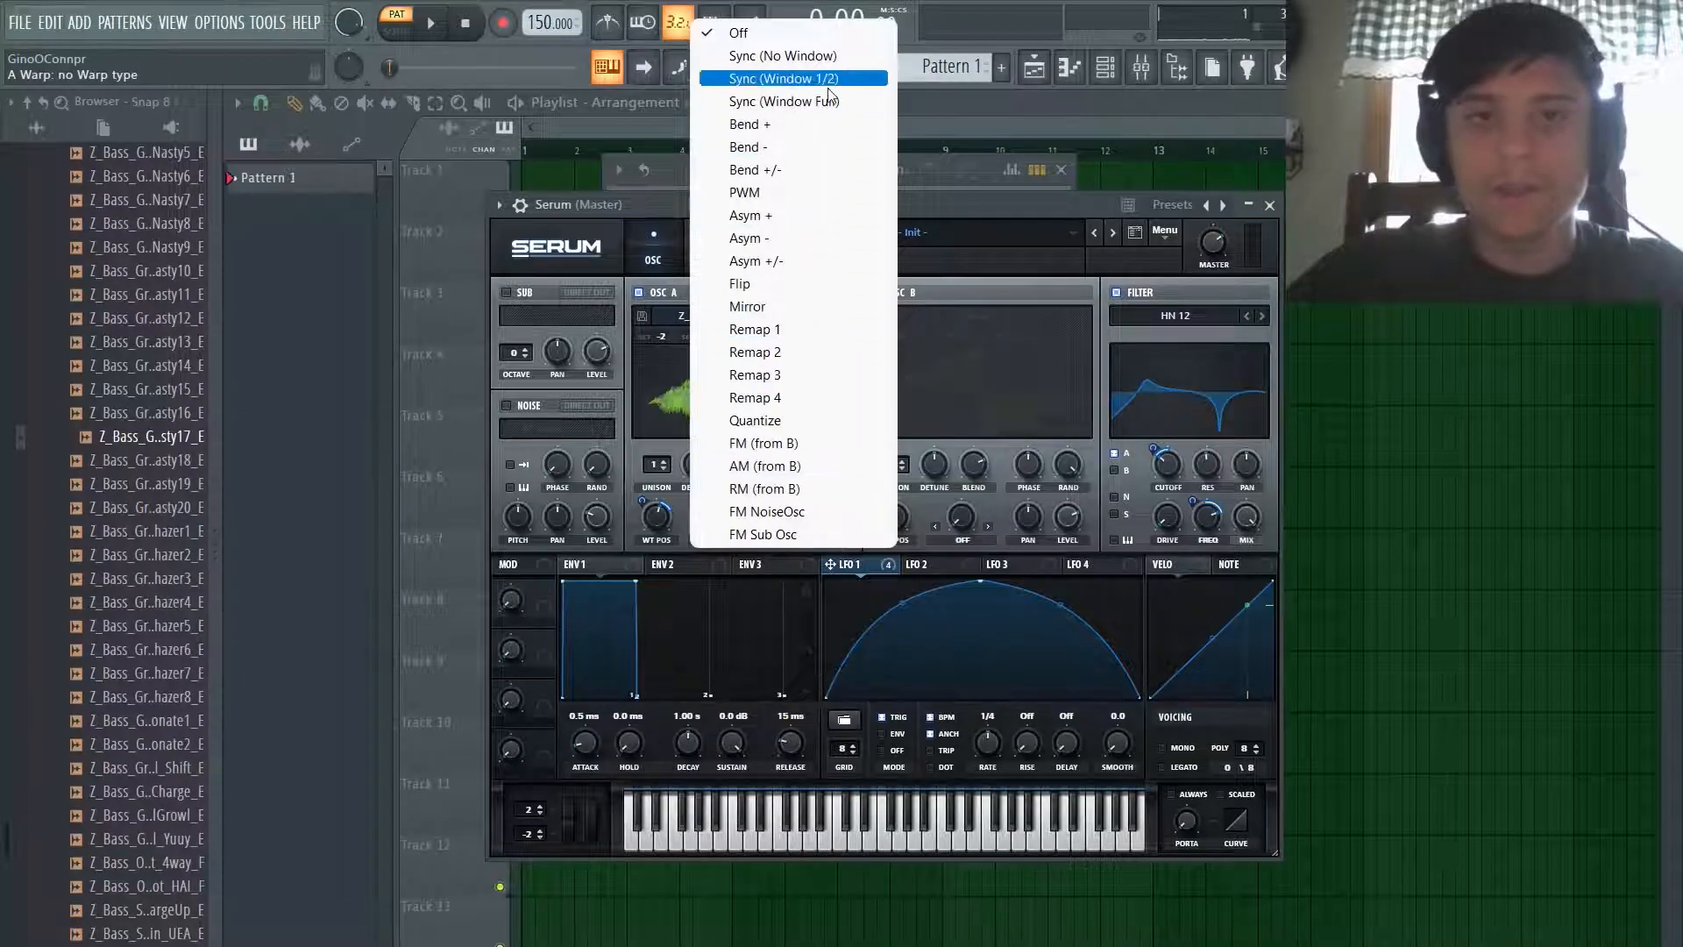
pyautogui.click(750, 215)
pyautogui.click(738, 424)
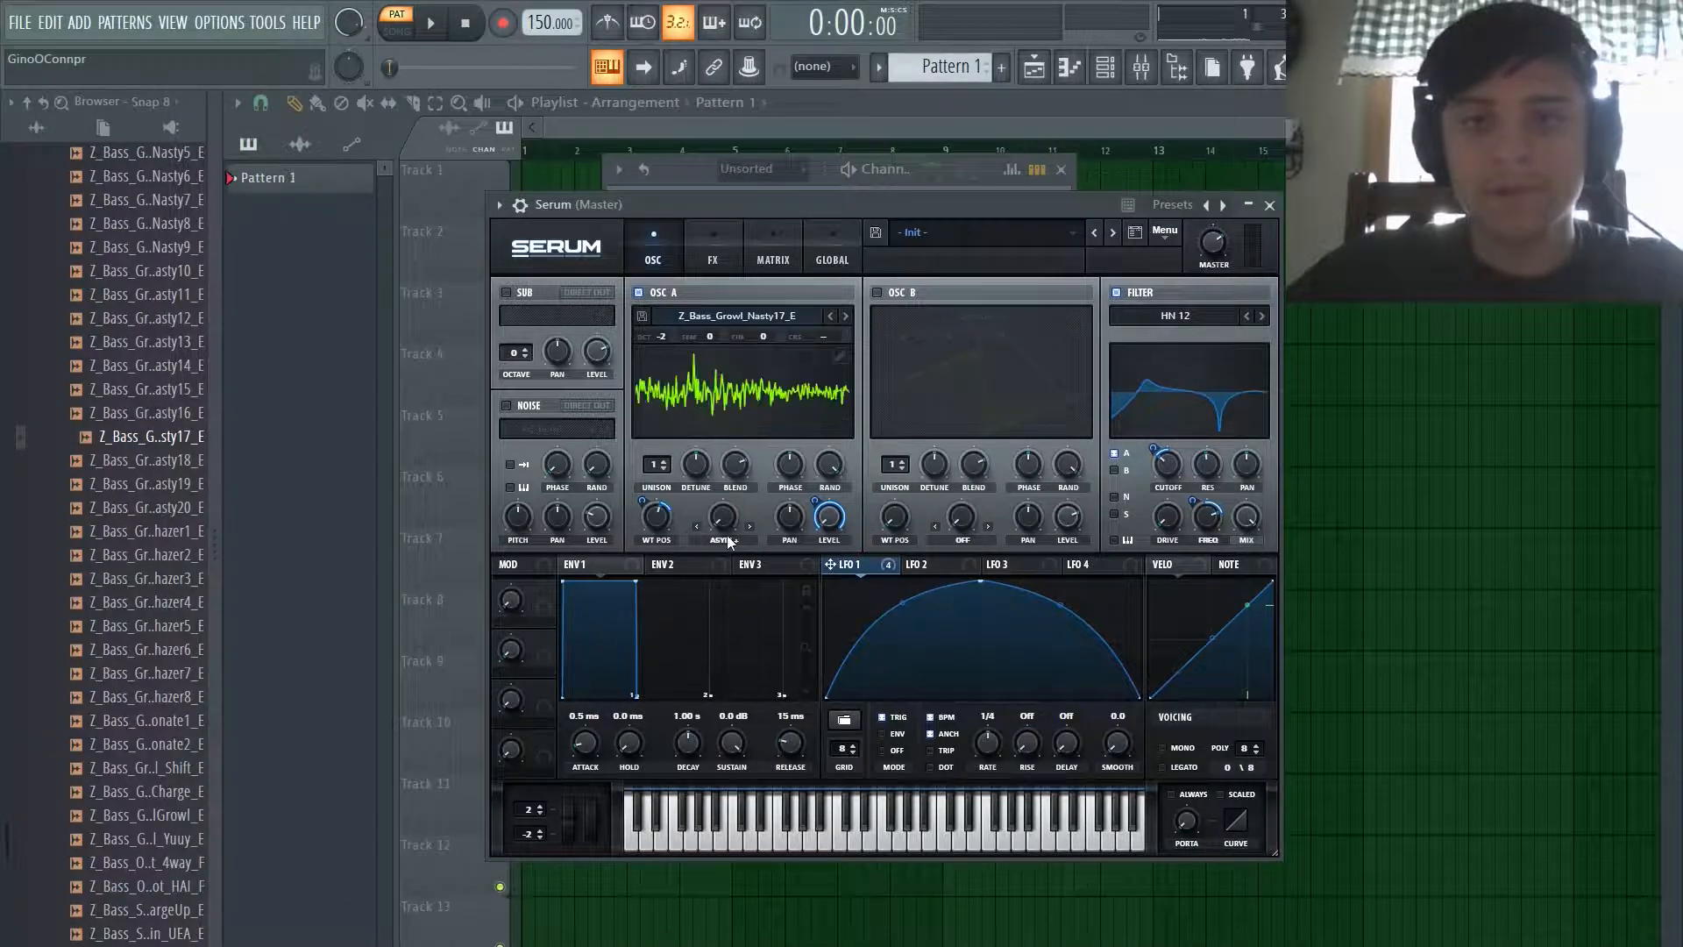
pyautogui.moveTo(726, 517); pyautogui.dragTo(792, 533)
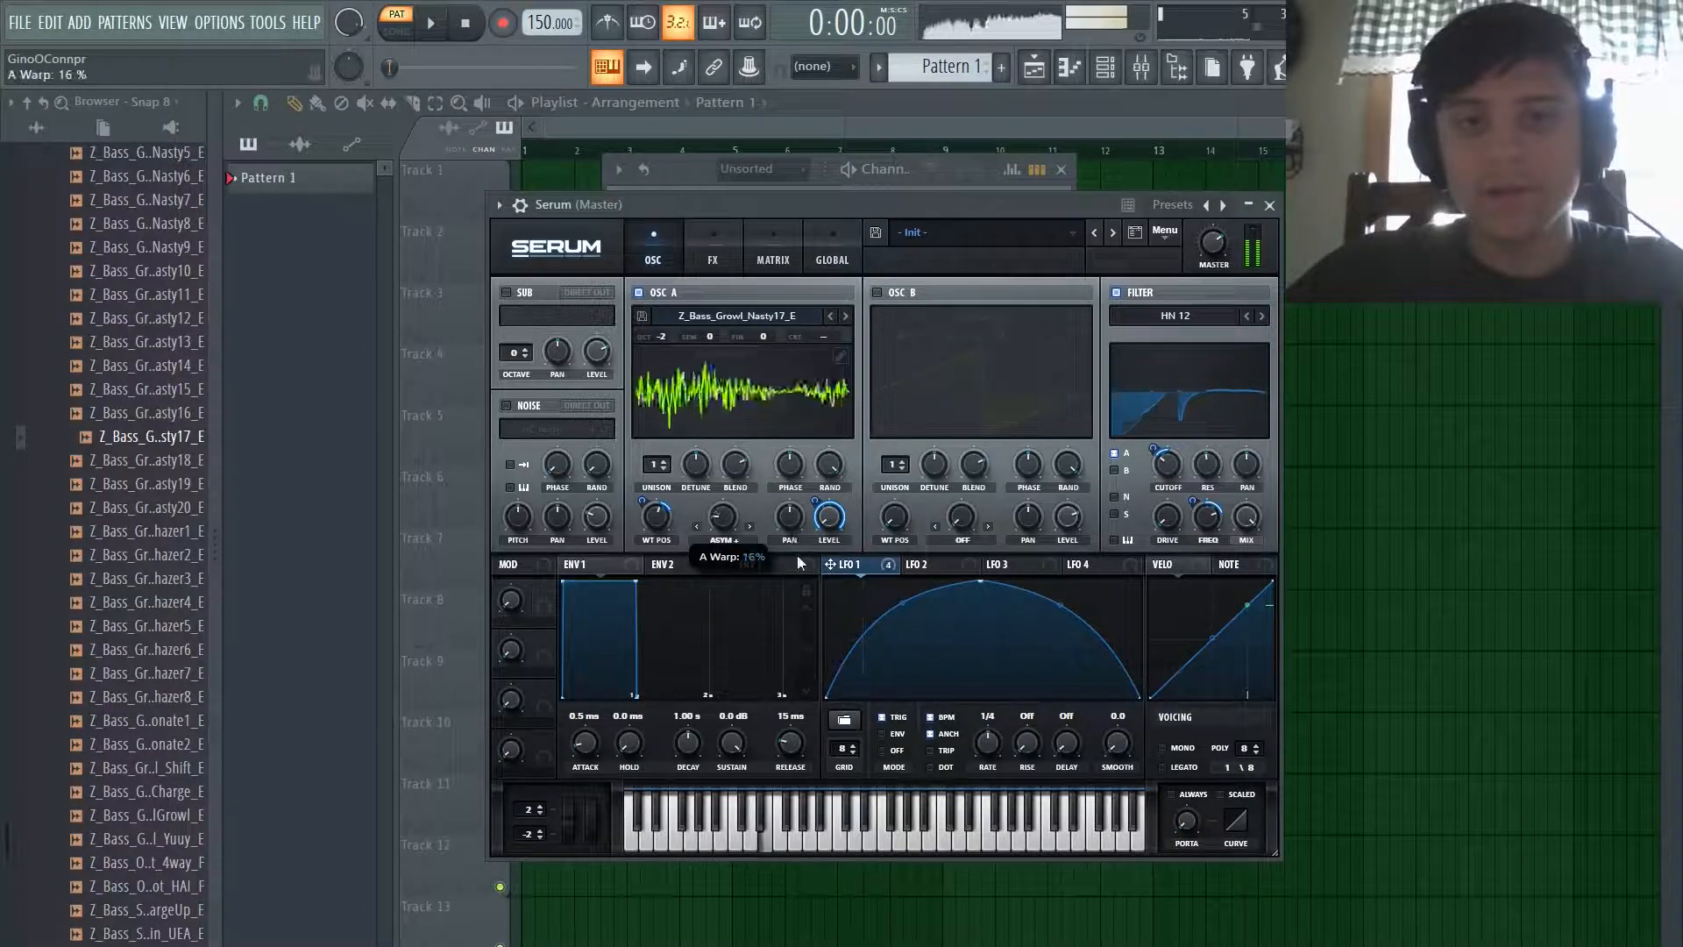
pyautogui.click(724, 539)
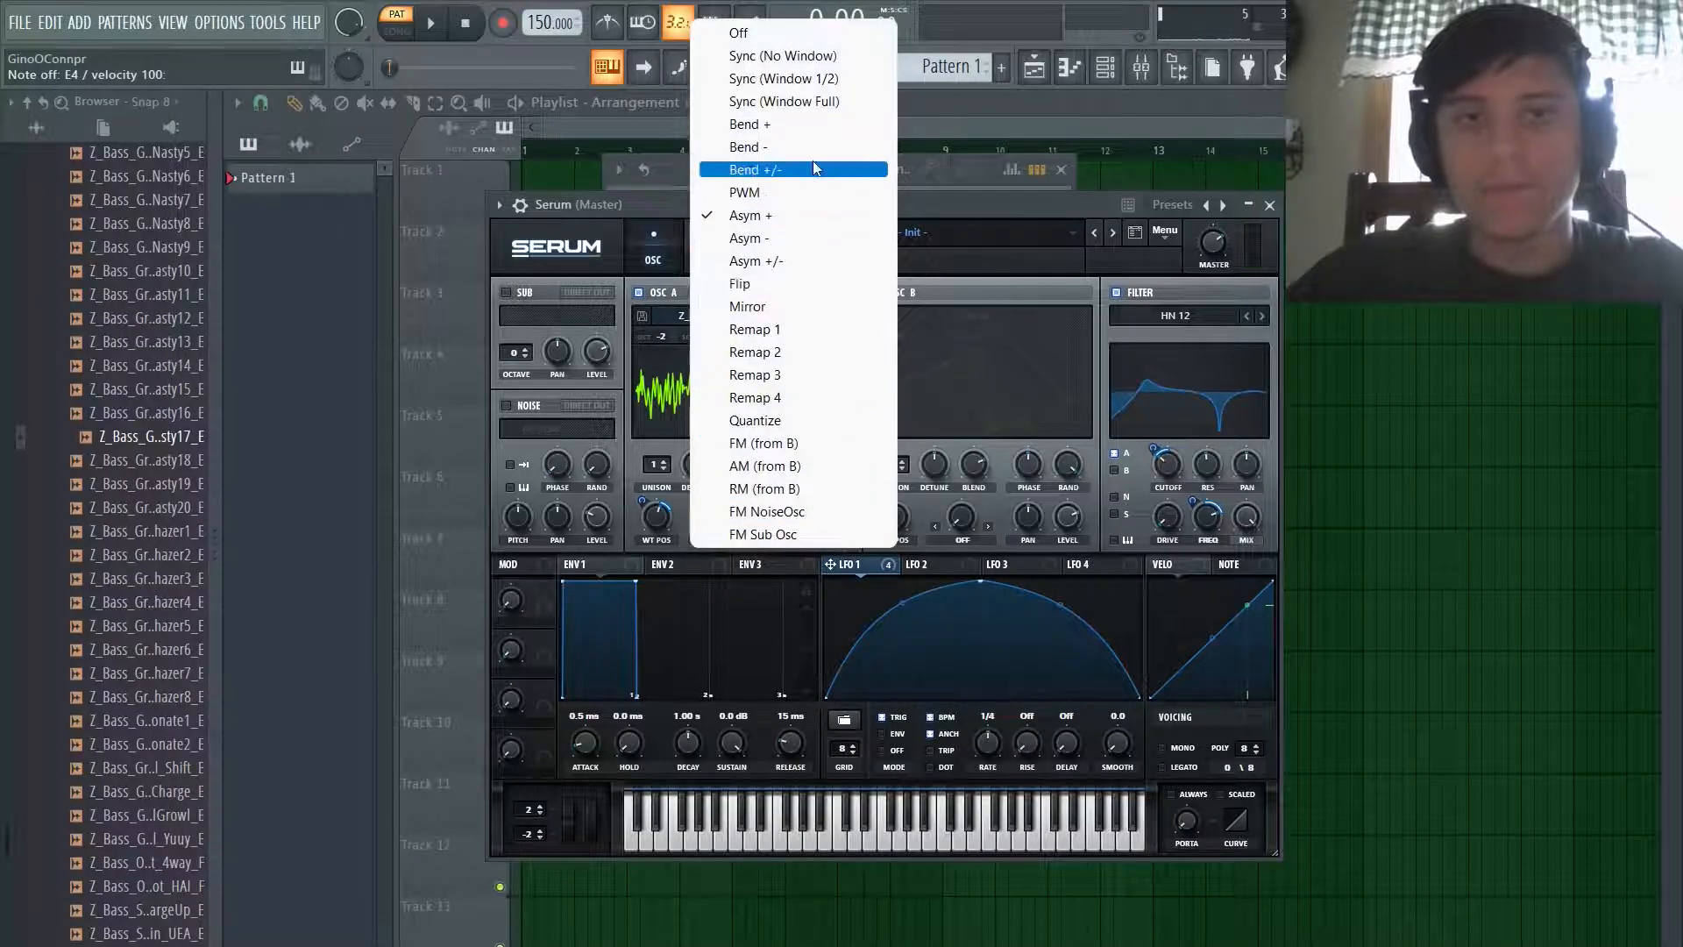
pyautogui.click(780, 147)
pyautogui.moveTo(722, 517); pyautogui.dragTo(726, 704)
# Step: Set oscillator A's warp mode to Bend +/- with a warp amount of about -40%
pyautogui.click(709, 541)
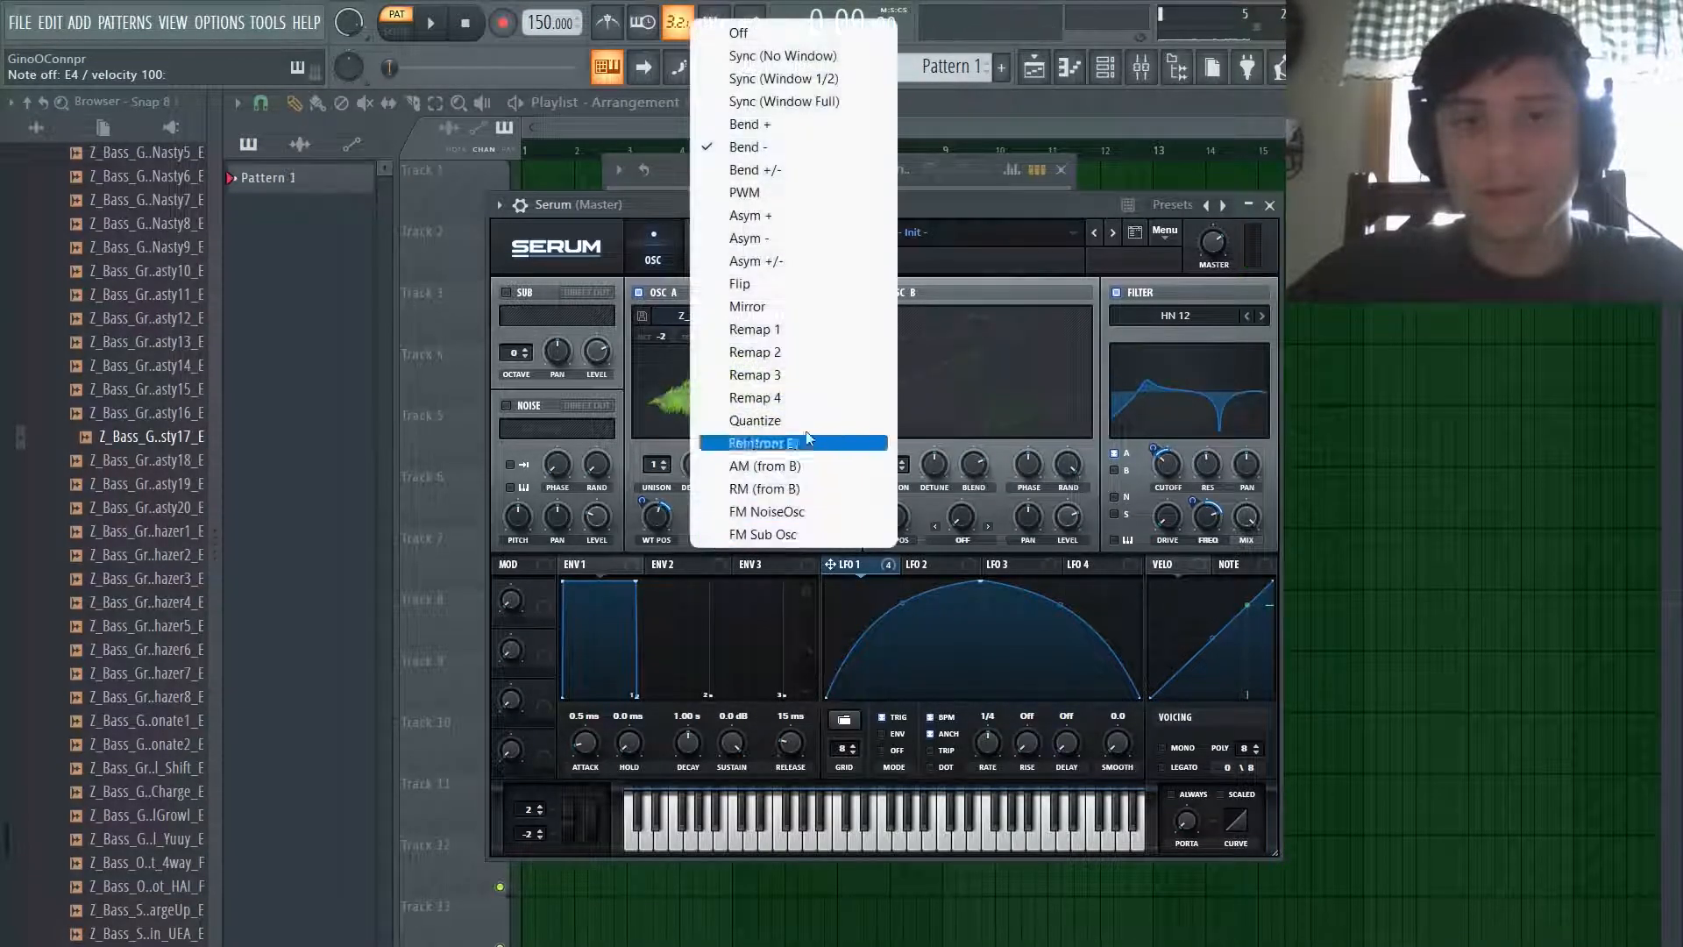
pyautogui.click(790, 181)
pyautogui.moveTo(723, 518); pyautogui.dragTo(736, 443)
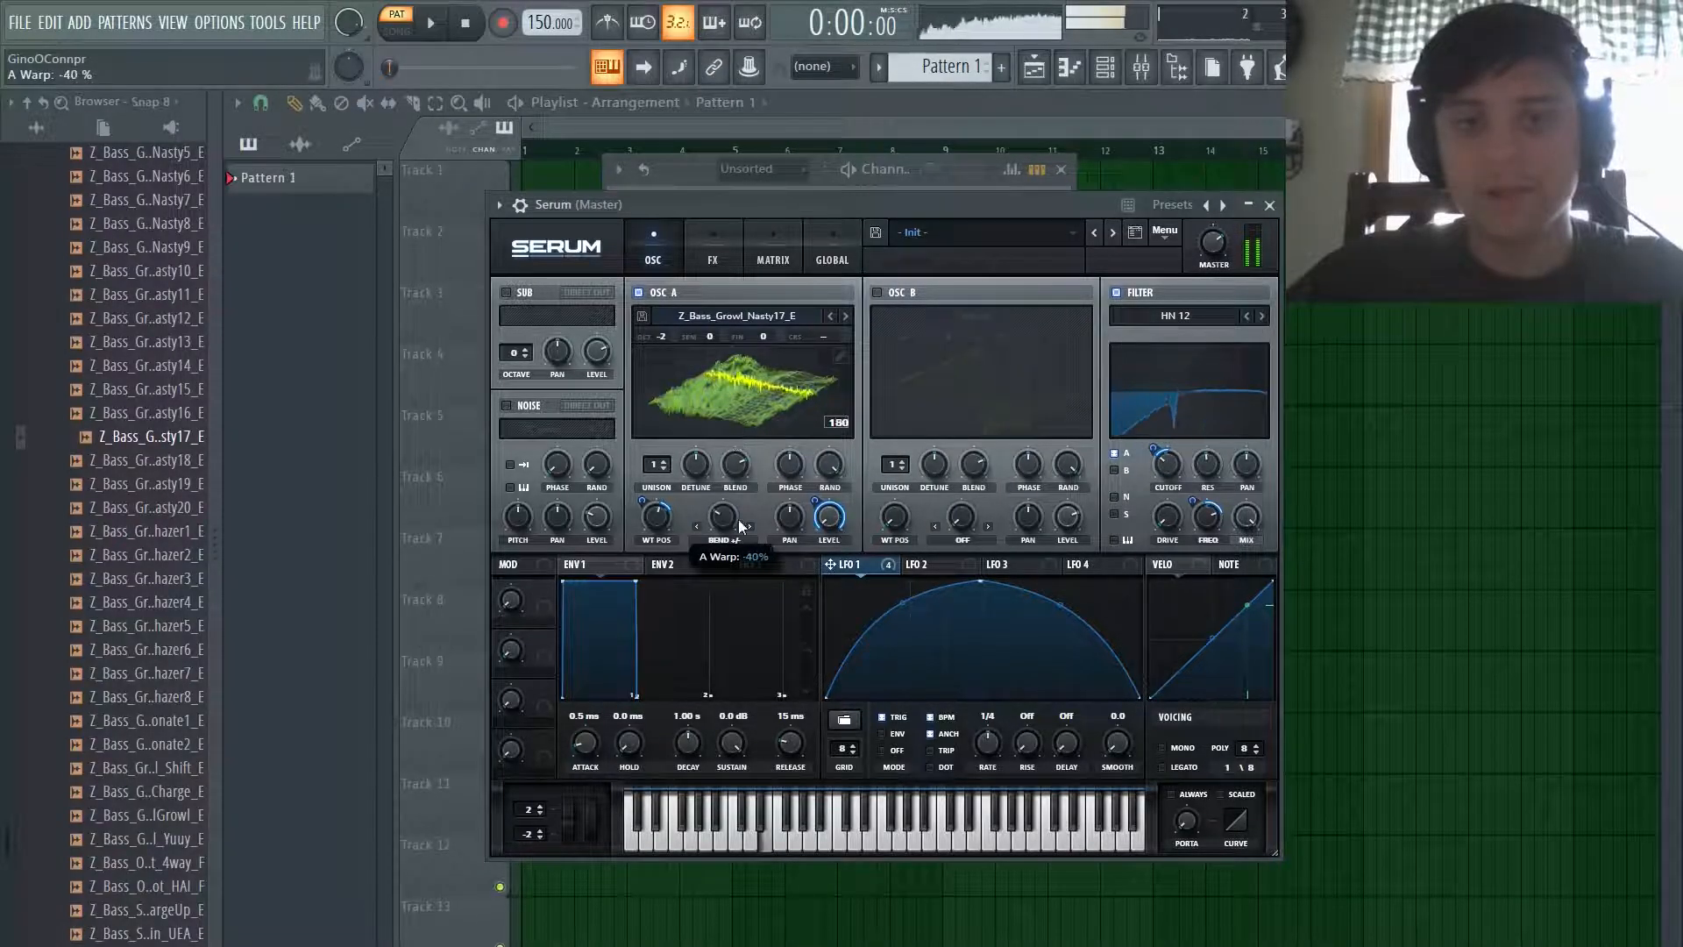
# Step: Show the effects rack and set LFO 1's rate to 1/2
pyautogui.click(712, 250)
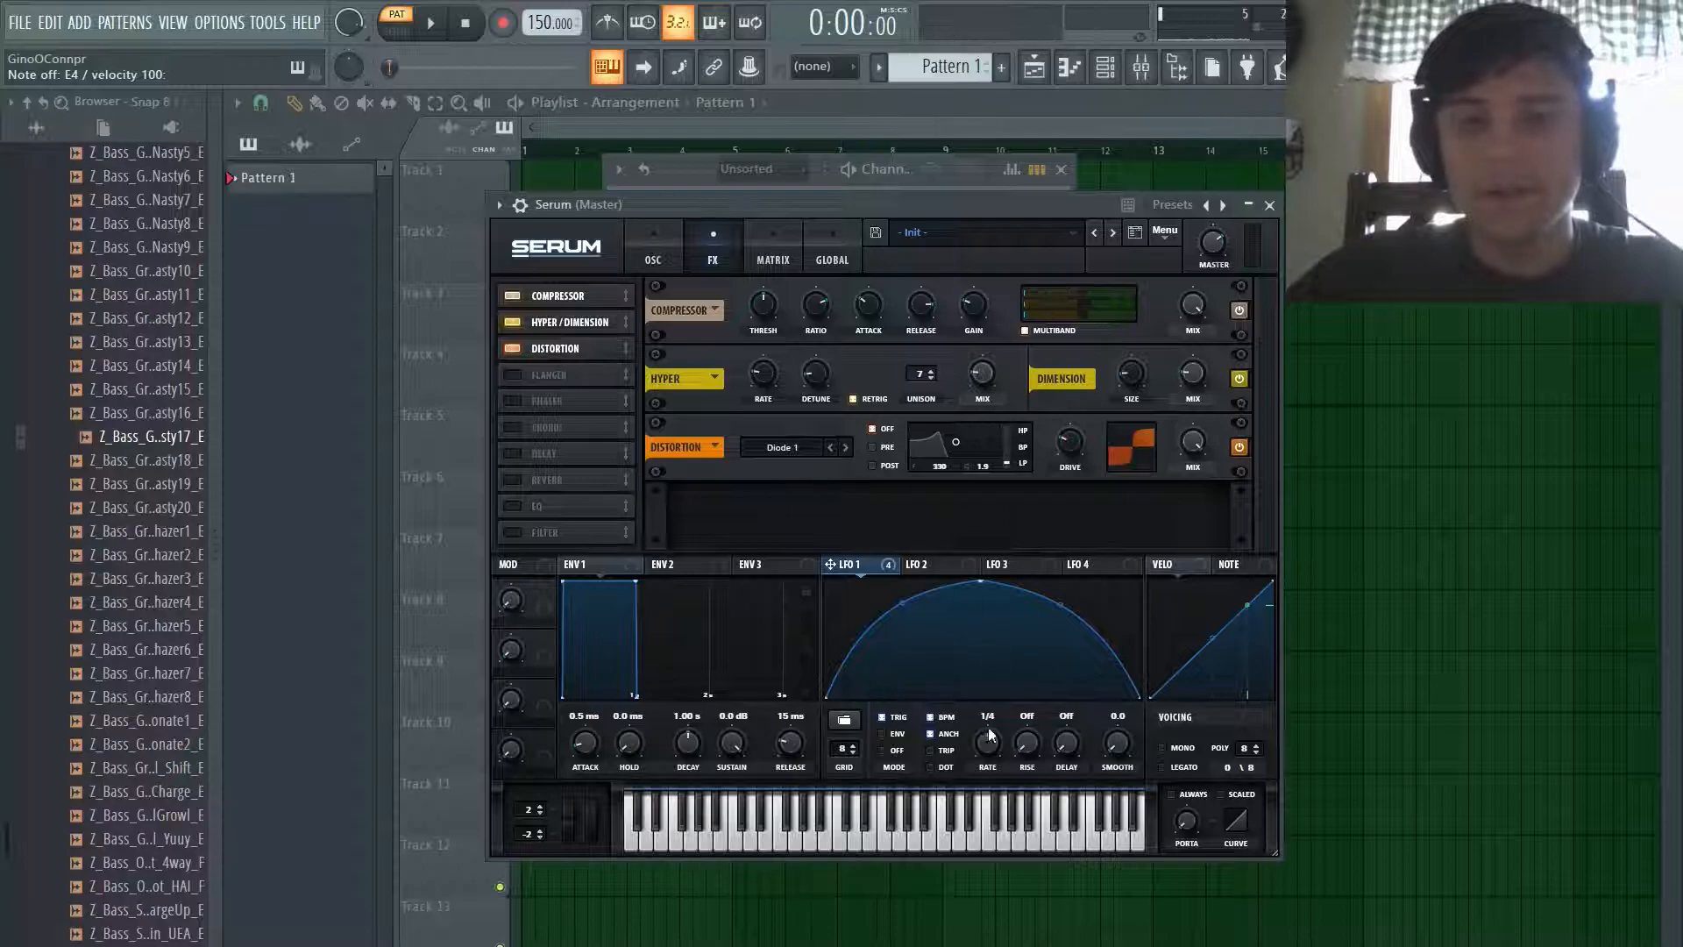
pyautogui.scroll(-1, 992, 748)
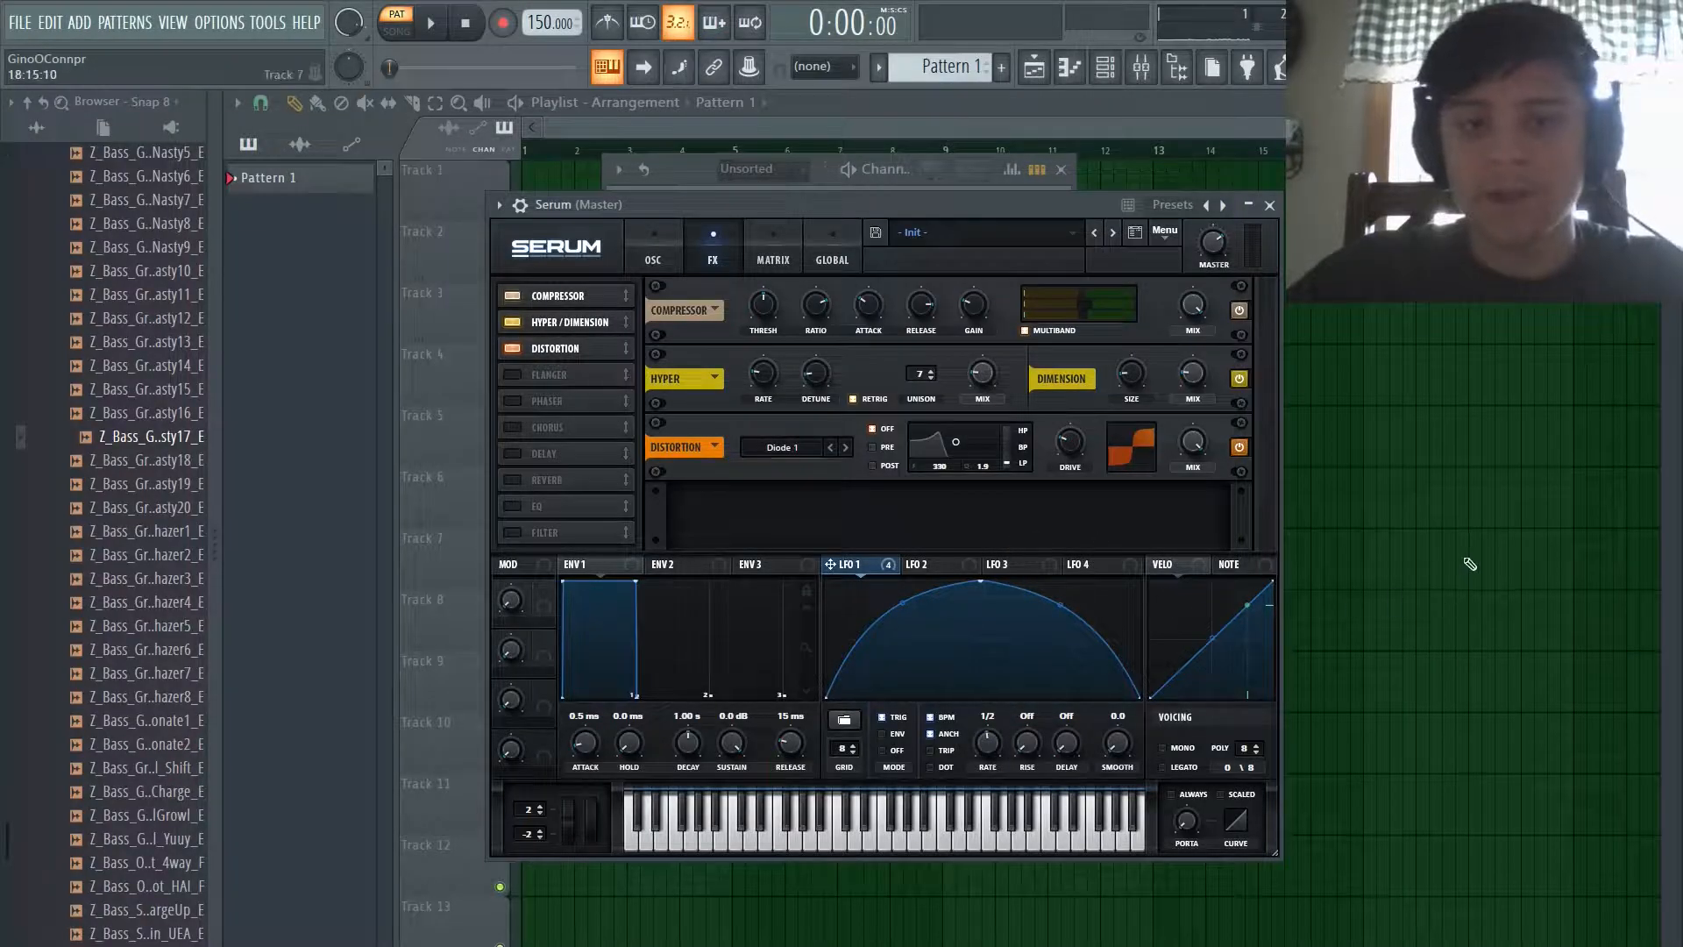
# Step: Enable the EQ with a high-pass low band, modulate its frequency with LFO 1 by about 45, and bow LFO 1's falling curve outward
pyautogui.click(523, 507)
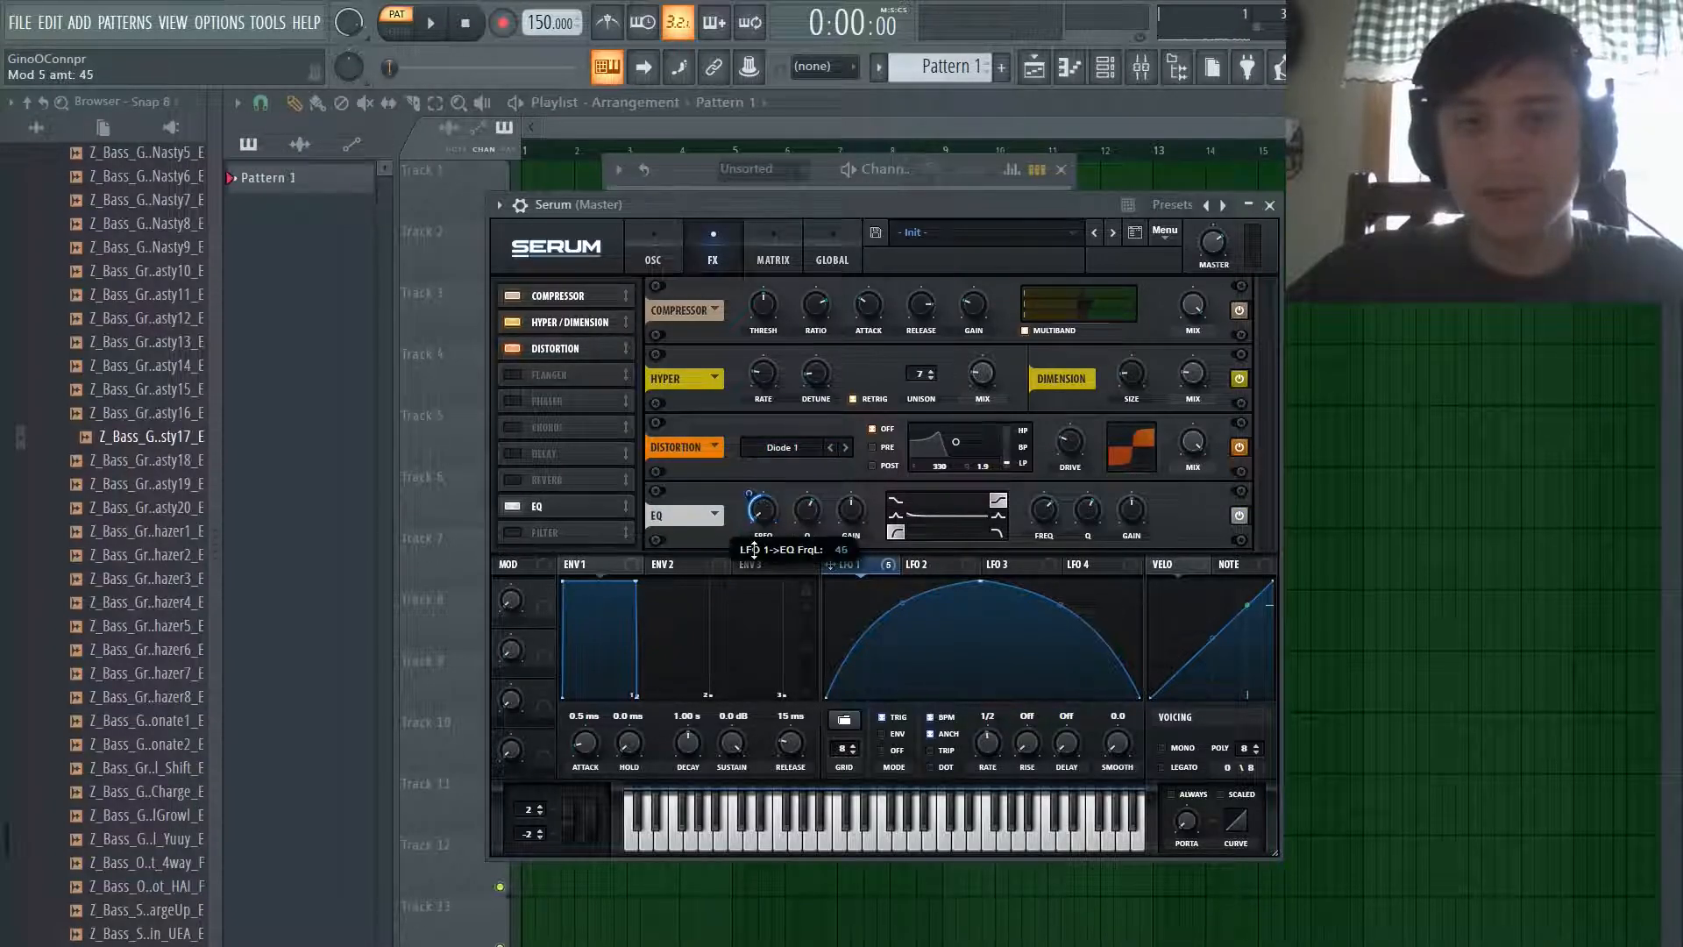
pyautogui.moveTo(855, 508); pyautogui.dragTo(857, 506)
pyautogui.moveTo(1064, 605); pyautogui.dragTo(1072, 593)
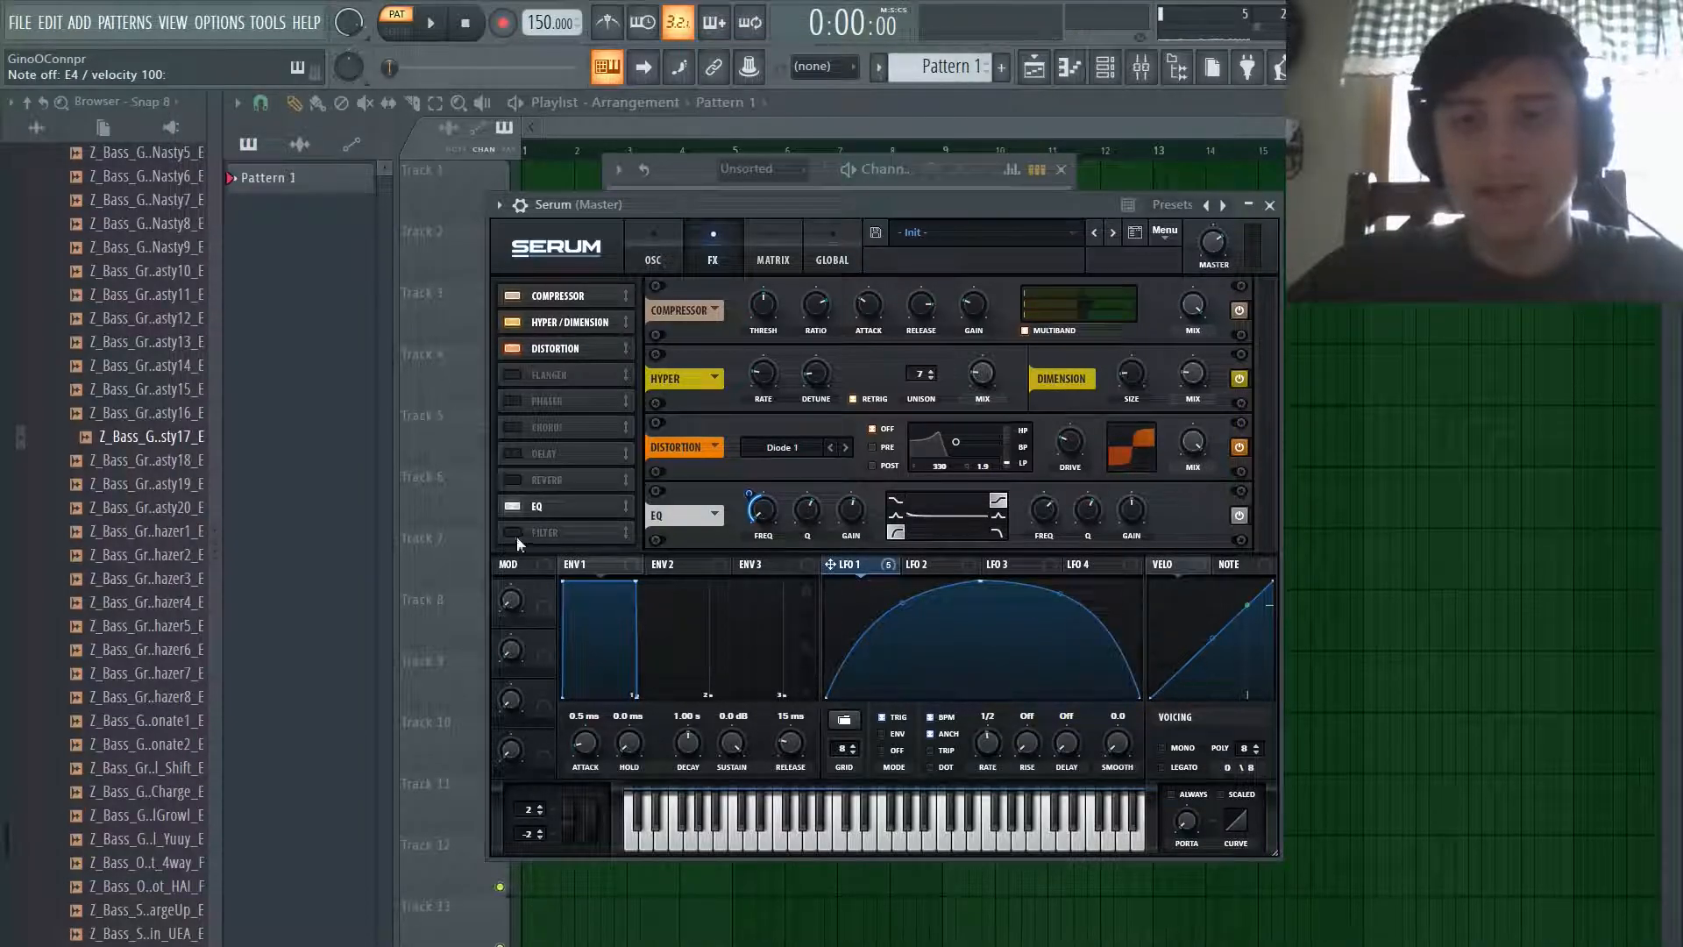
pyautogui.moveTo(588, 377); pyautogui.dragTo(624, 514)
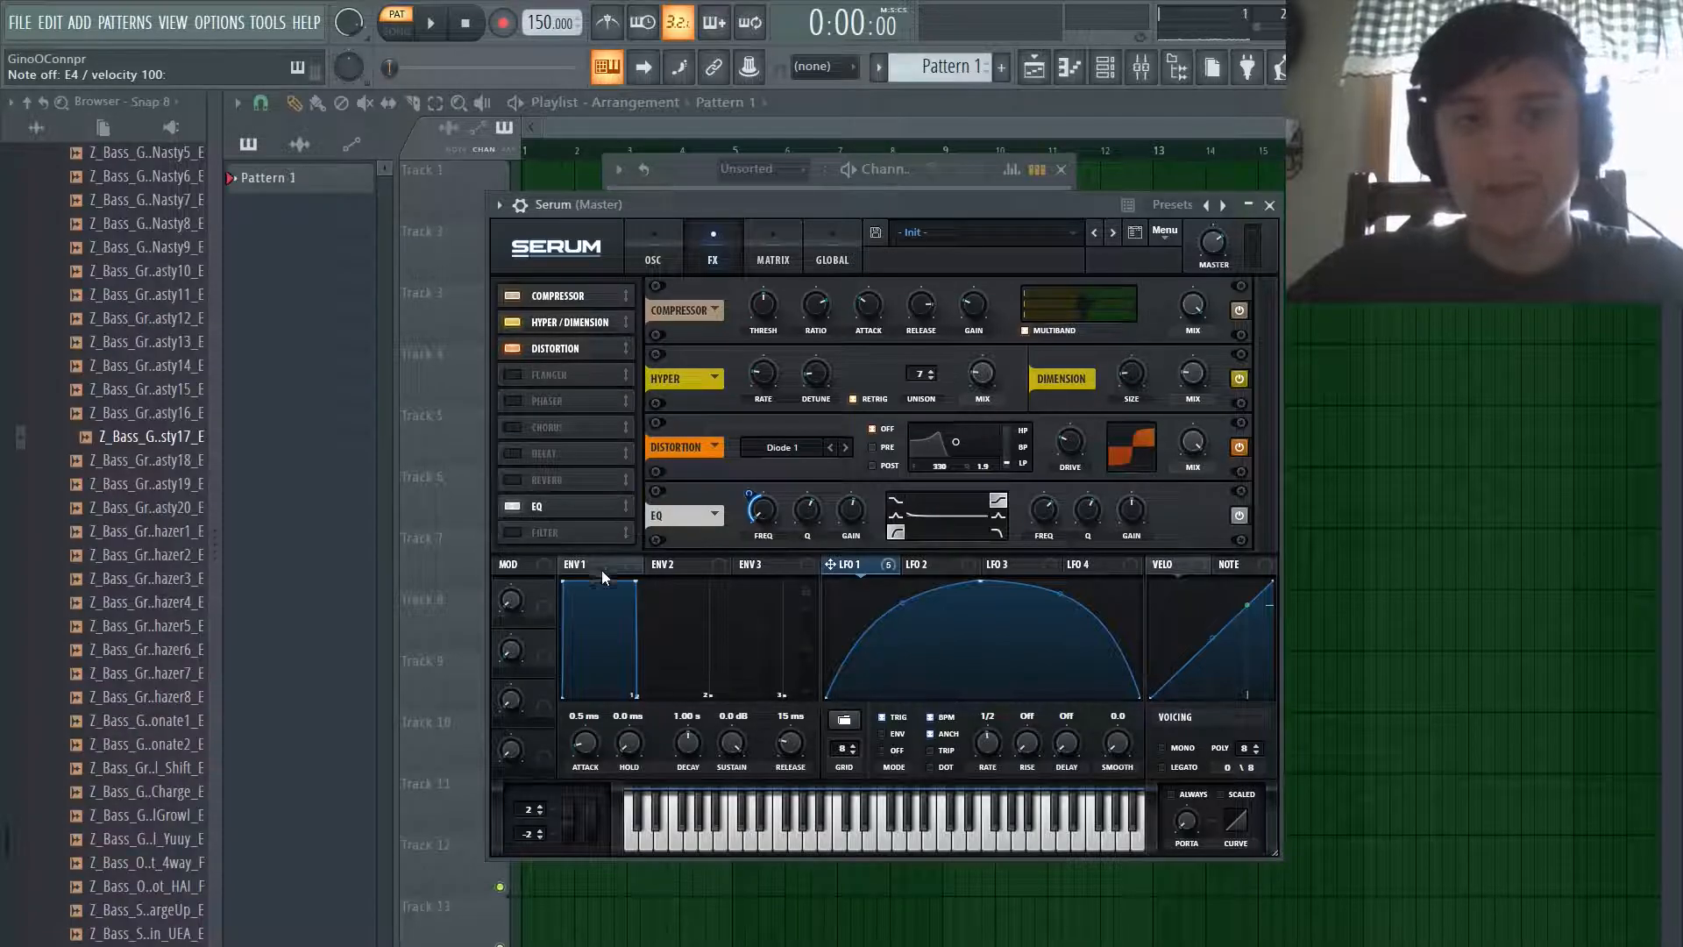
# Step: Try a Filter effect of type Cmb - with adjusted resonance and cutoff, and disable it again
pyautogui.click(512, 533)
pyautogui.scroll(-2, 1258, 428)
pyautogui.click(776, 517)
pyautogui.moveTo(813, 586)
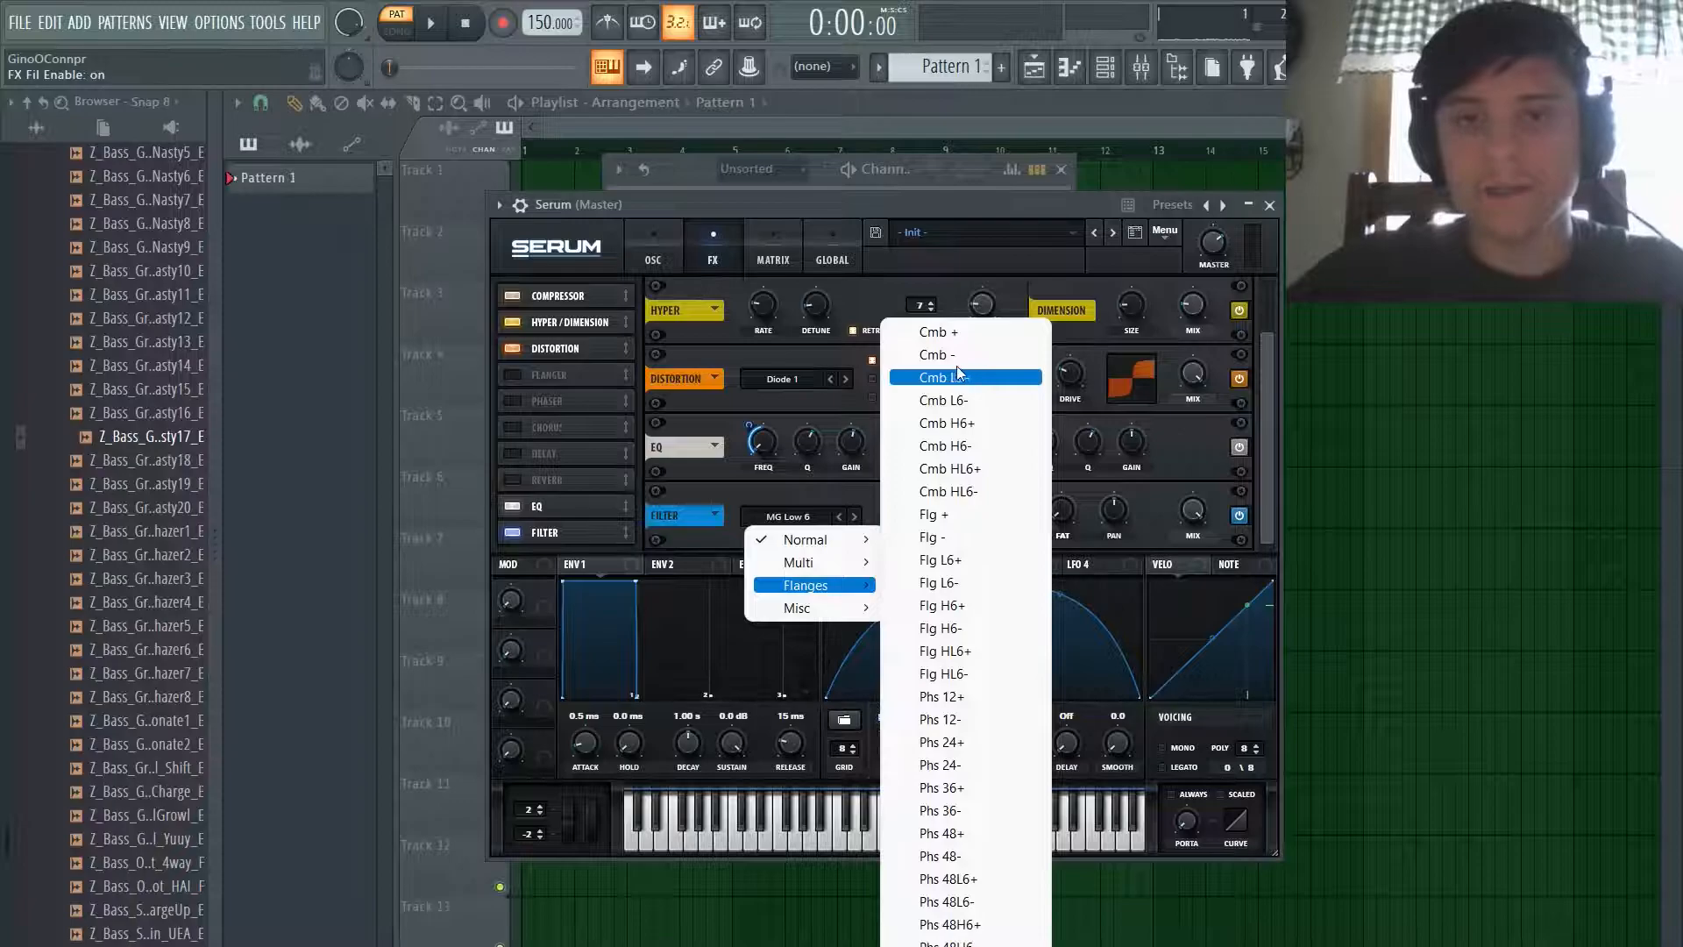
pyautogui.click(954, 357)
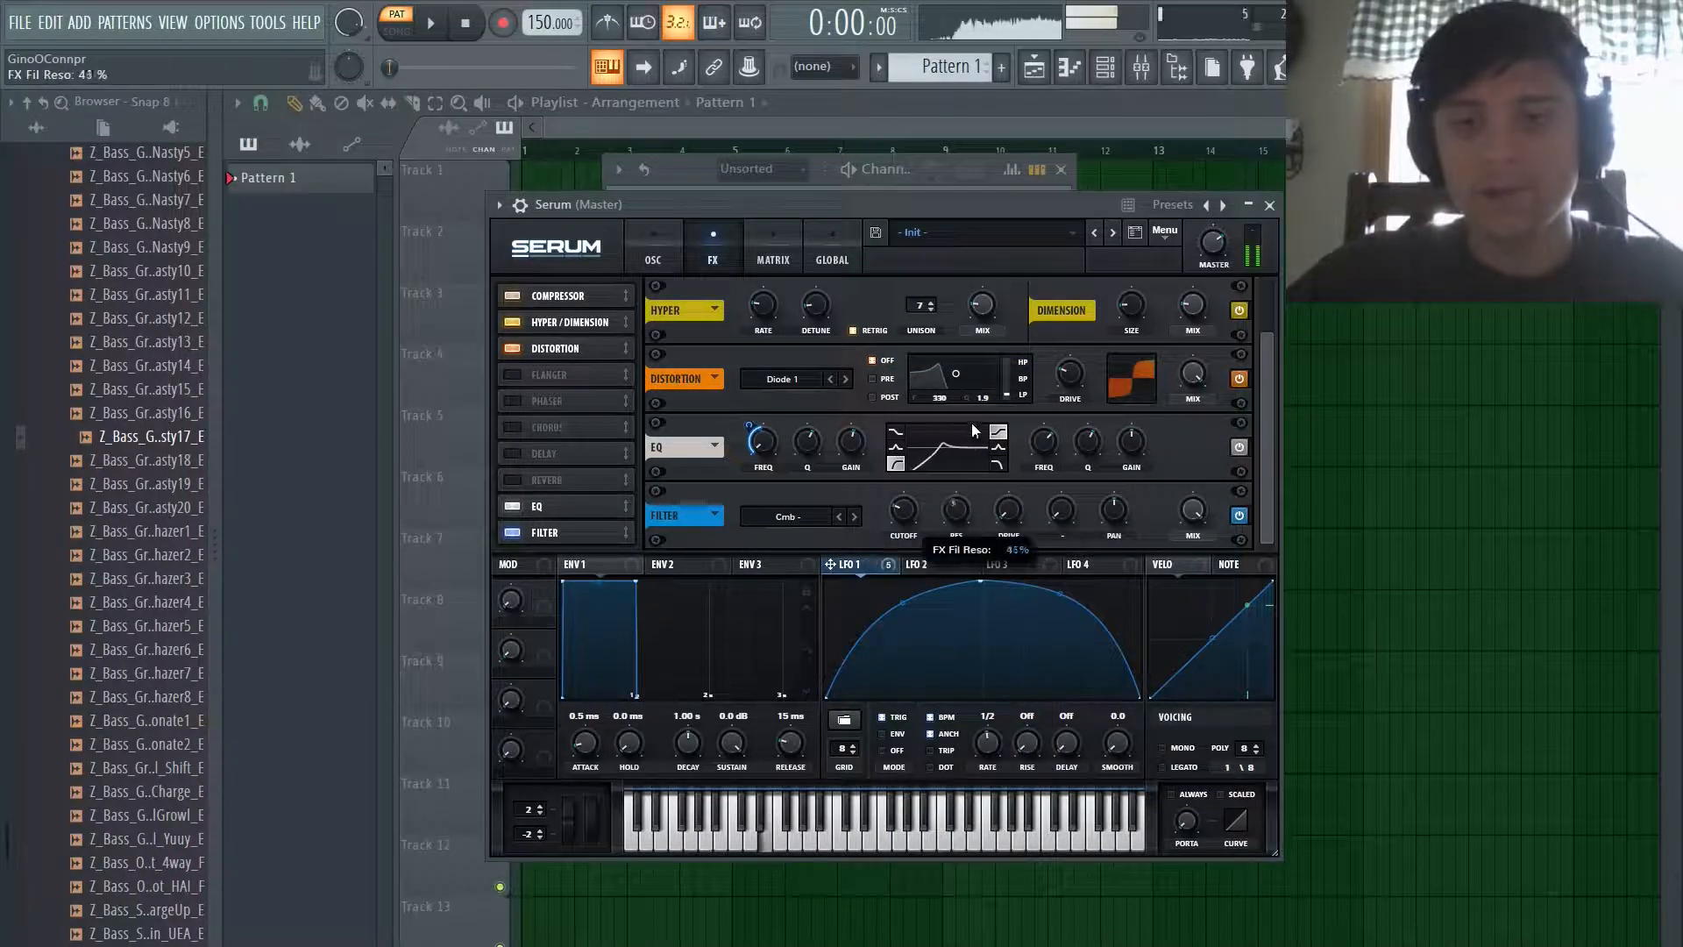
pyautogui.moveTo(911, 515); pyautogui.dragTo(907, 497)
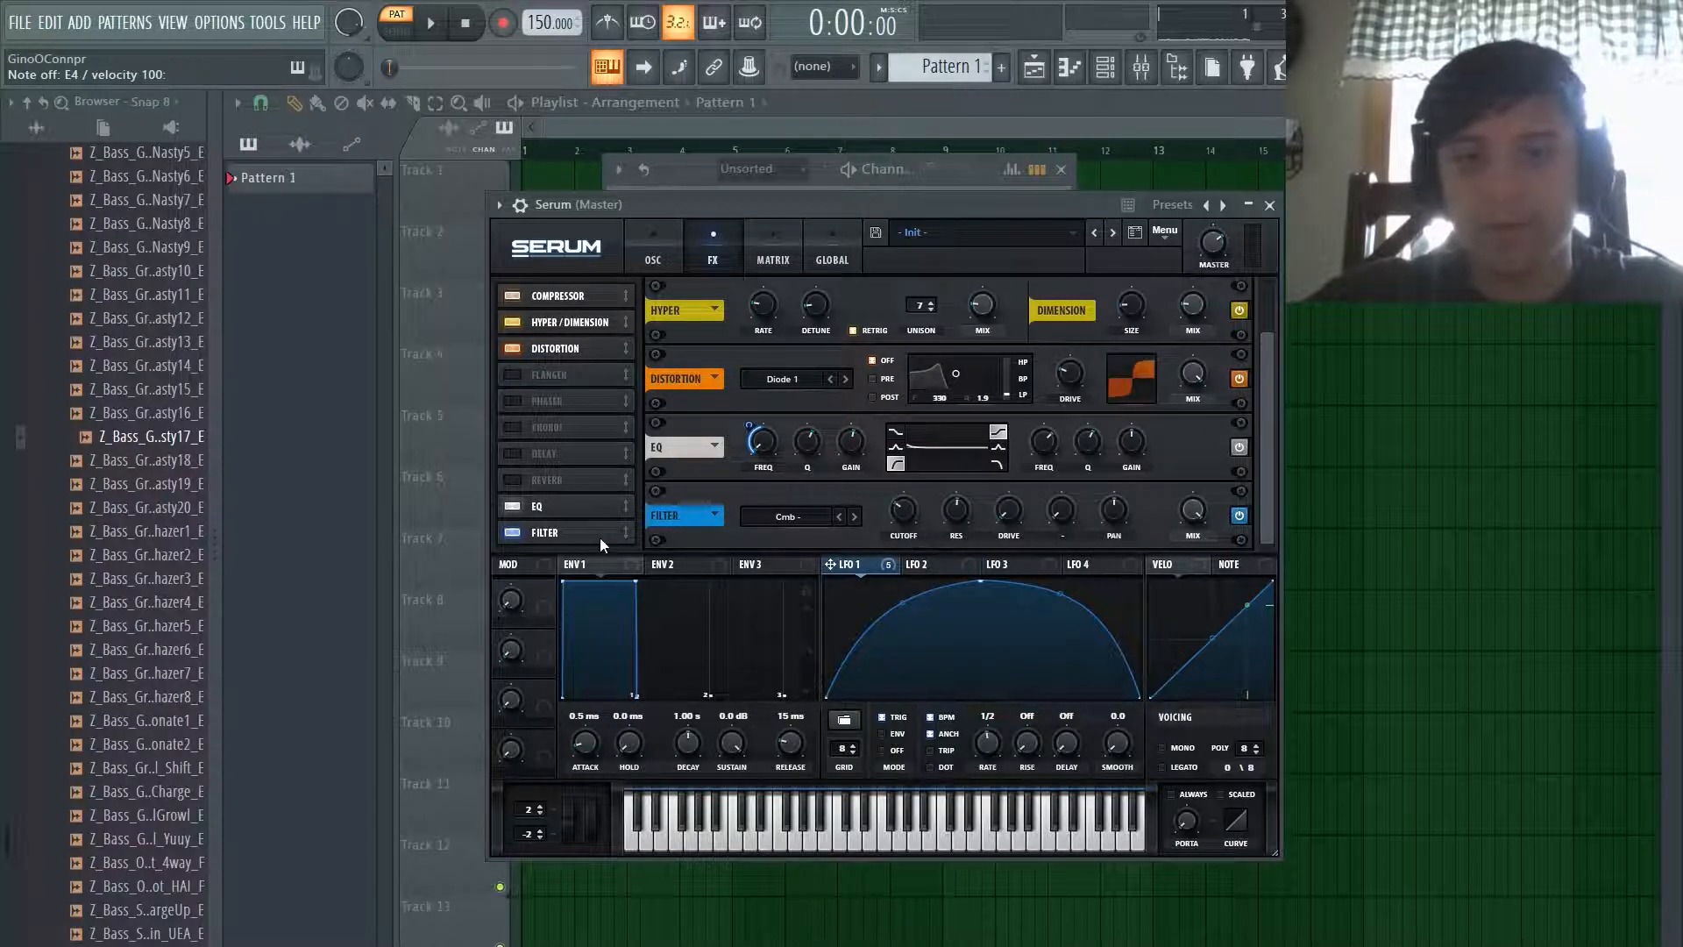
pyautogui.click(511, 531)
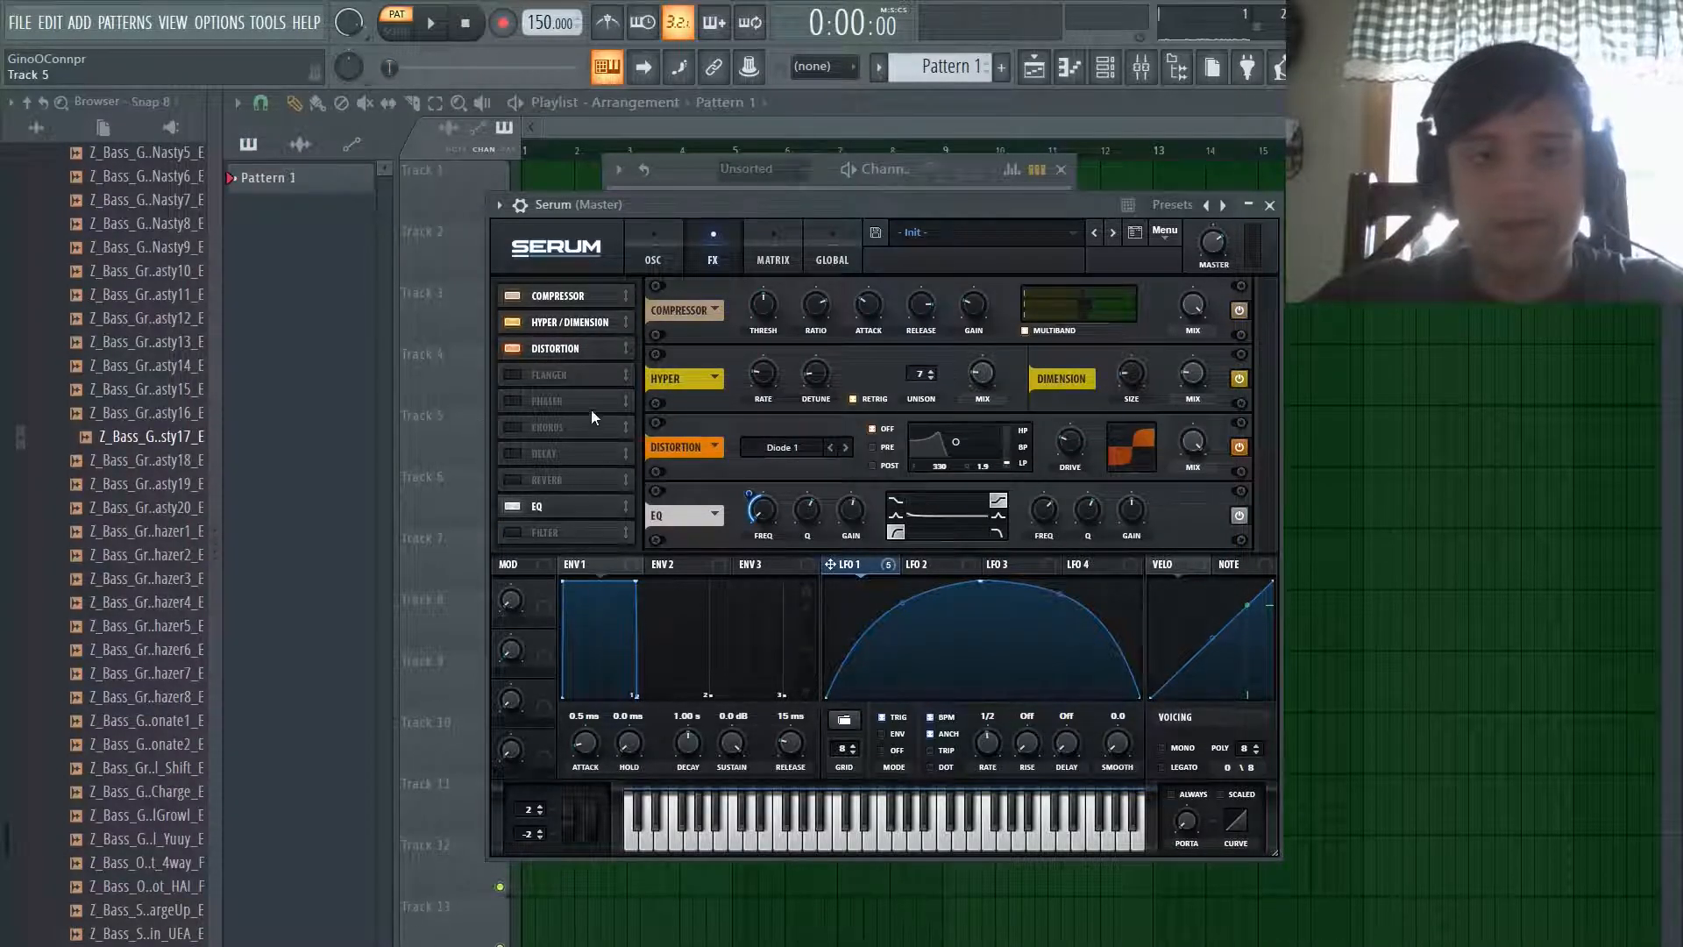
# Step: Open the piano roll for the Serum channel and place a one-bar E4 note at the start of Pattern 1
pyautogui.click(653, 261)
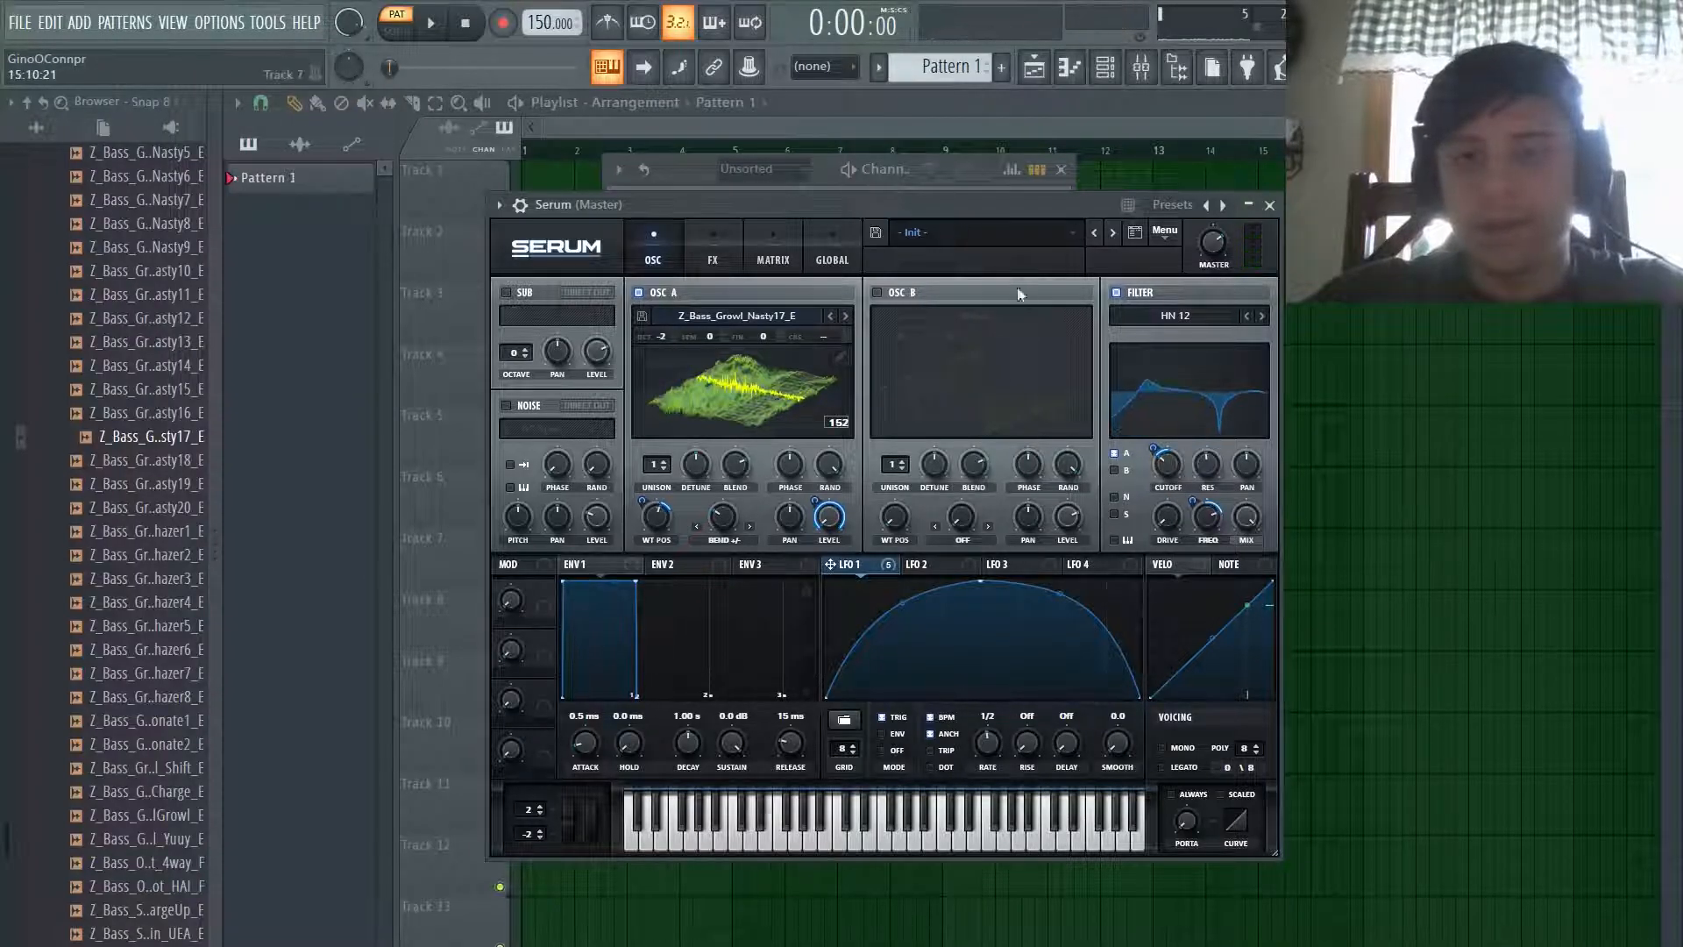
pyautogui.click(719, 158)
pyautogui.rightClick(805, 351)
pyautogui.click(833, 354)
pyautogui.scroll(-5, 401, 380)
pyautogui.click(320, 570)
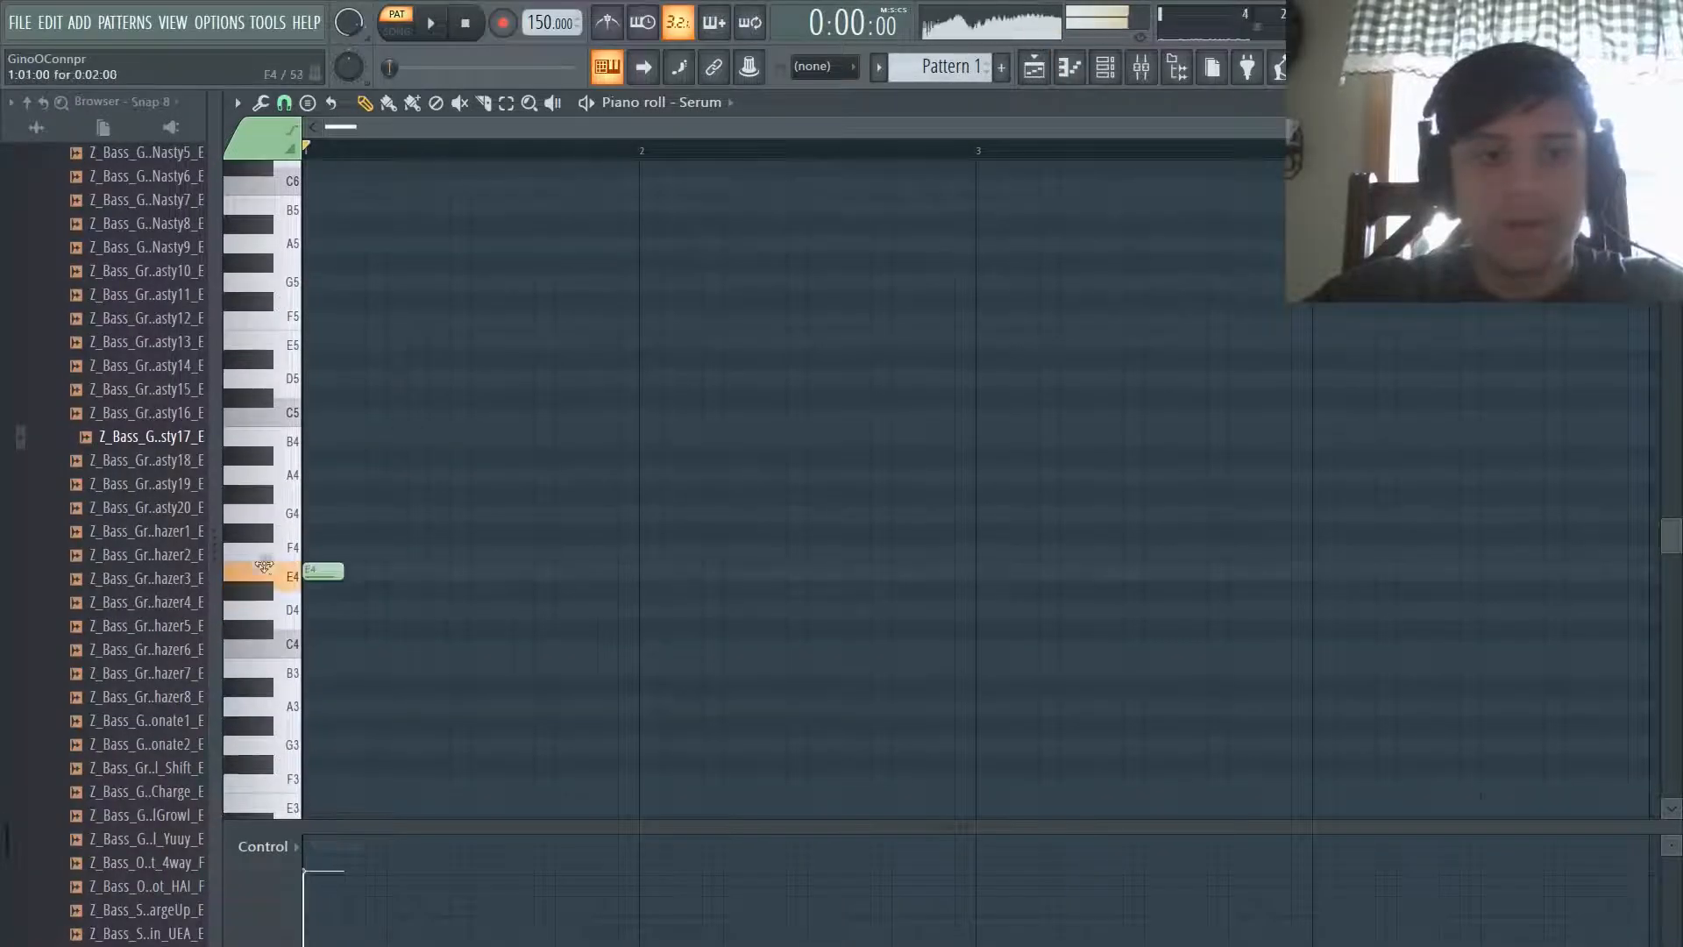
pyautogui.moveTo(342, 571); pyautogui.dragTo(656, 633)
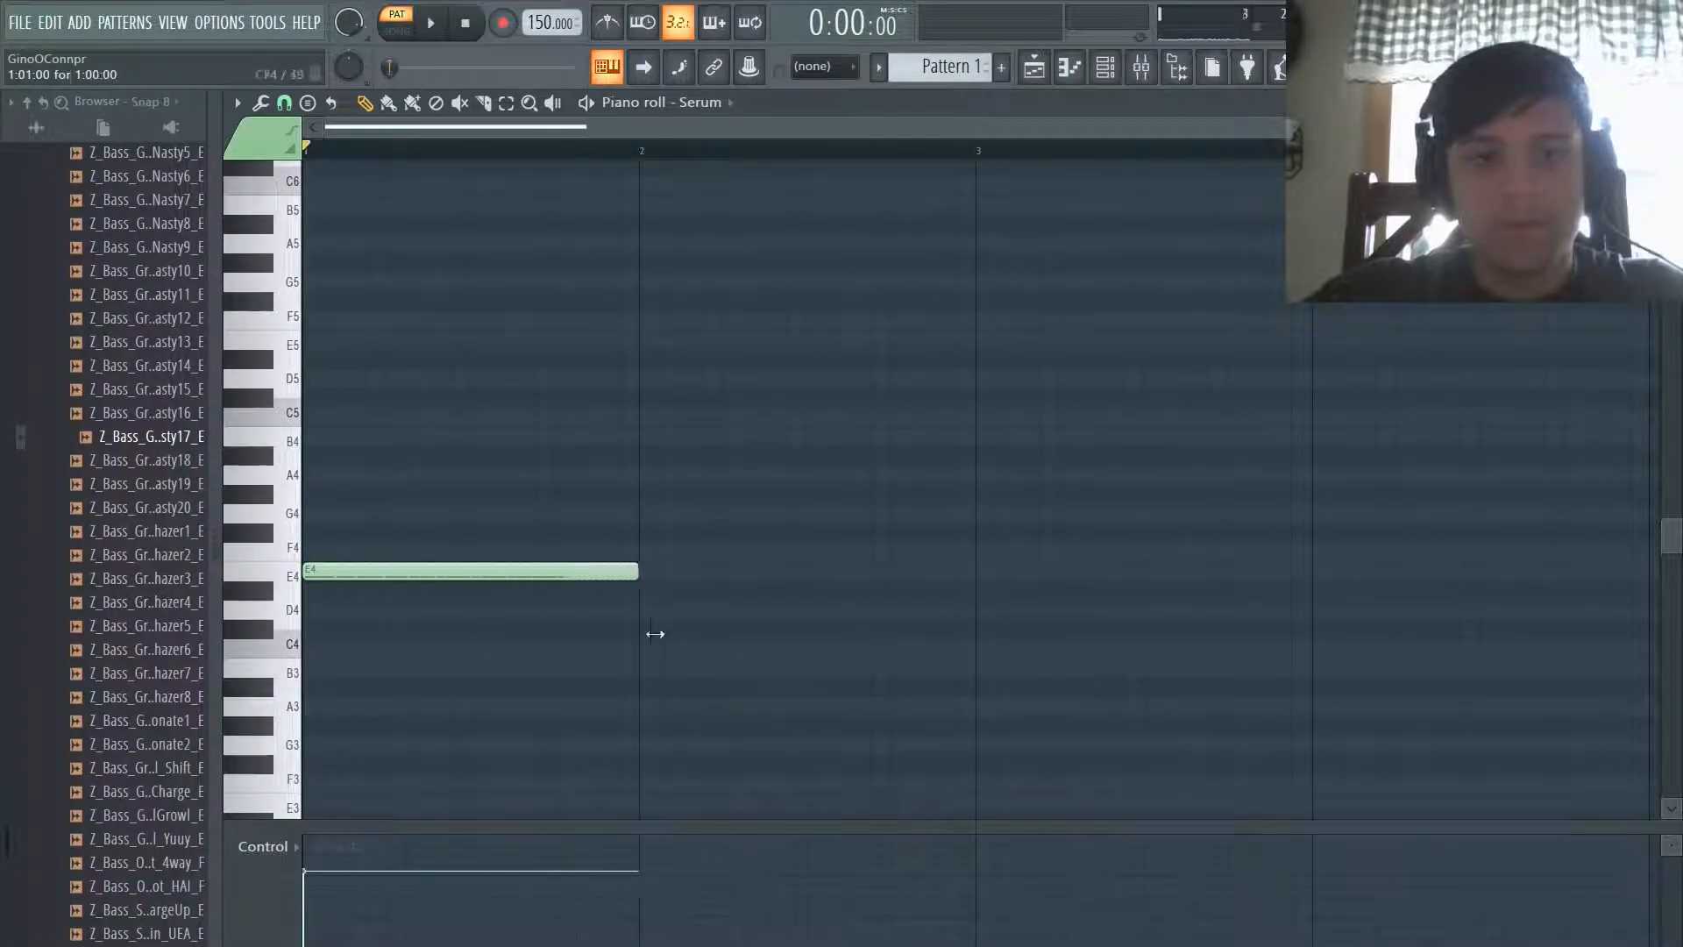
# Step: Place Pattern 1 at the start of Track 1 in the playlist and select the first half bar of the timeline
pyautogui.click(1035, 70)
pyautogui.press('space')
pyautogui.press('space')
pyautogui.moveTo(598, 153); pyautogui.dragTo(526, 153)
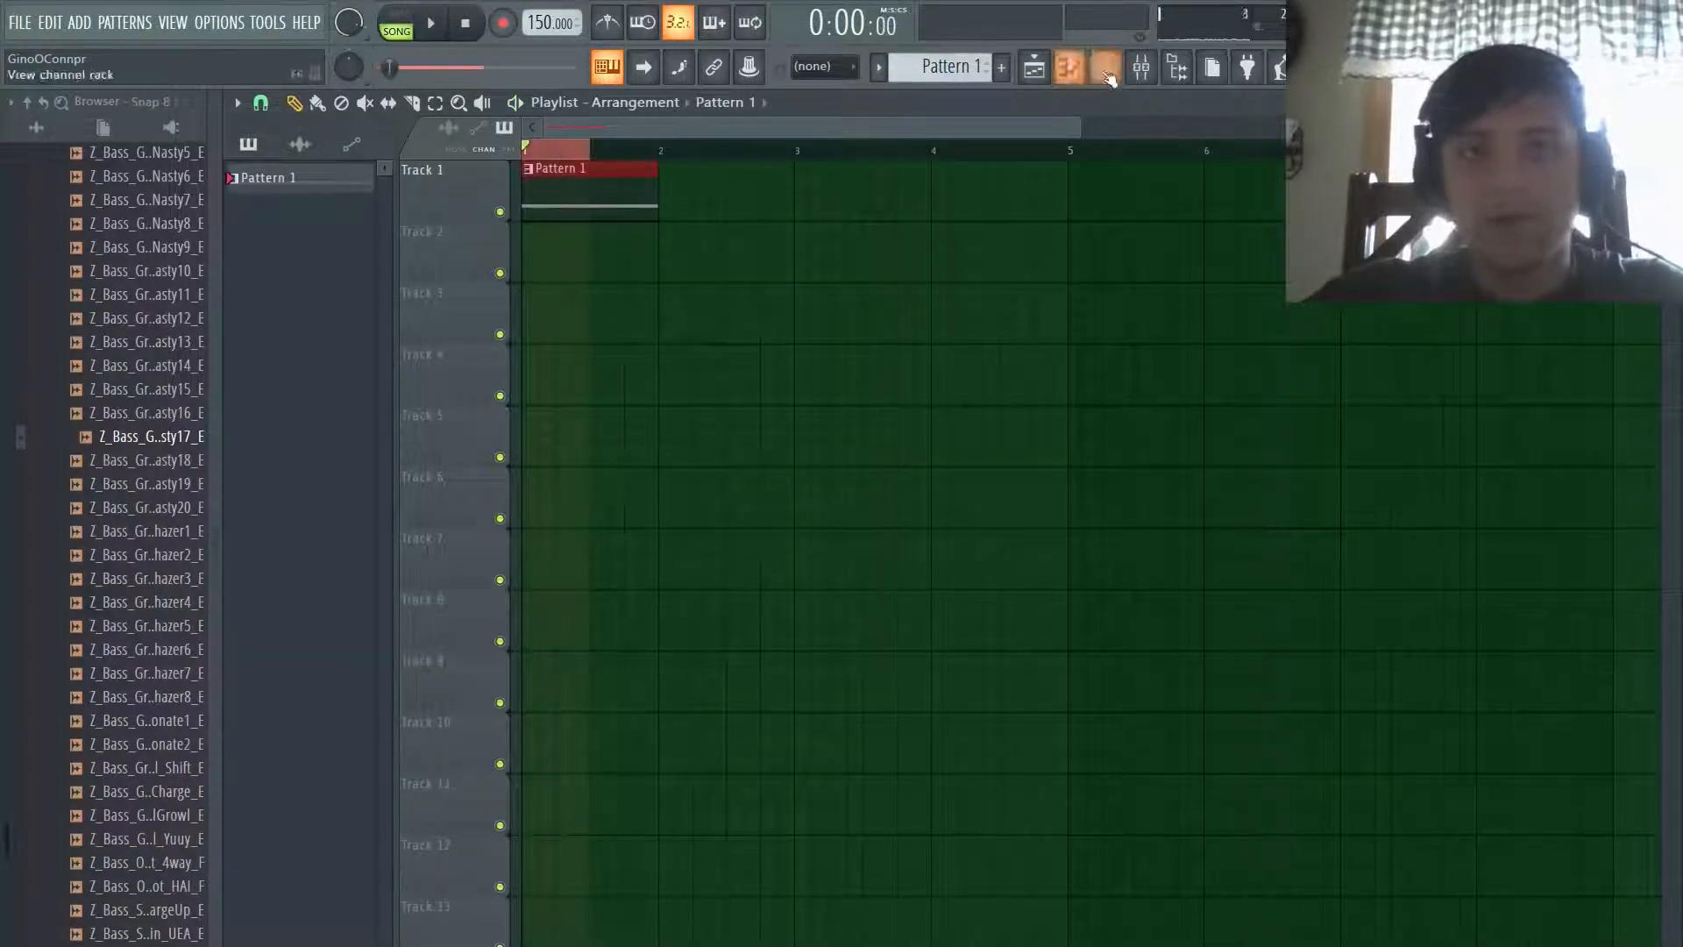
# Step: Reopen the Serum channel and set its pitch bend range to 12 semitones up and -12 down
pyautogui.click(1108, 72)
pyautogui.click(764, 351)
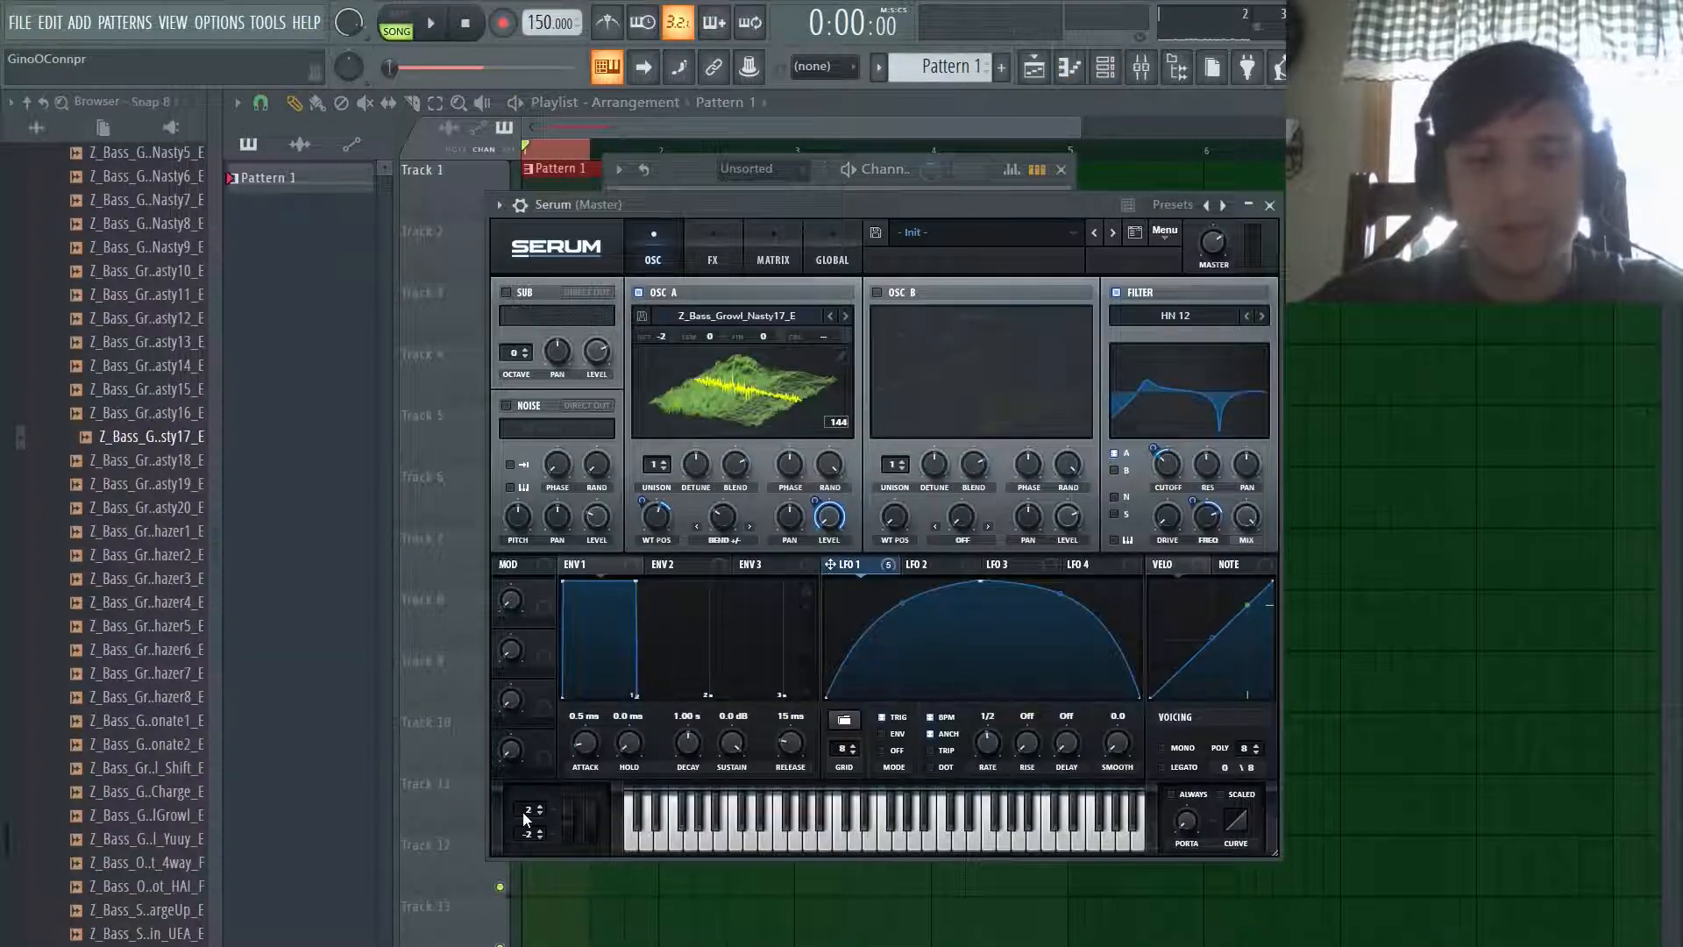
pyautogui.moveTo(519, 812)
pyautogui.moveTo(541, 782); pyautogui.dragTo(536, 868)
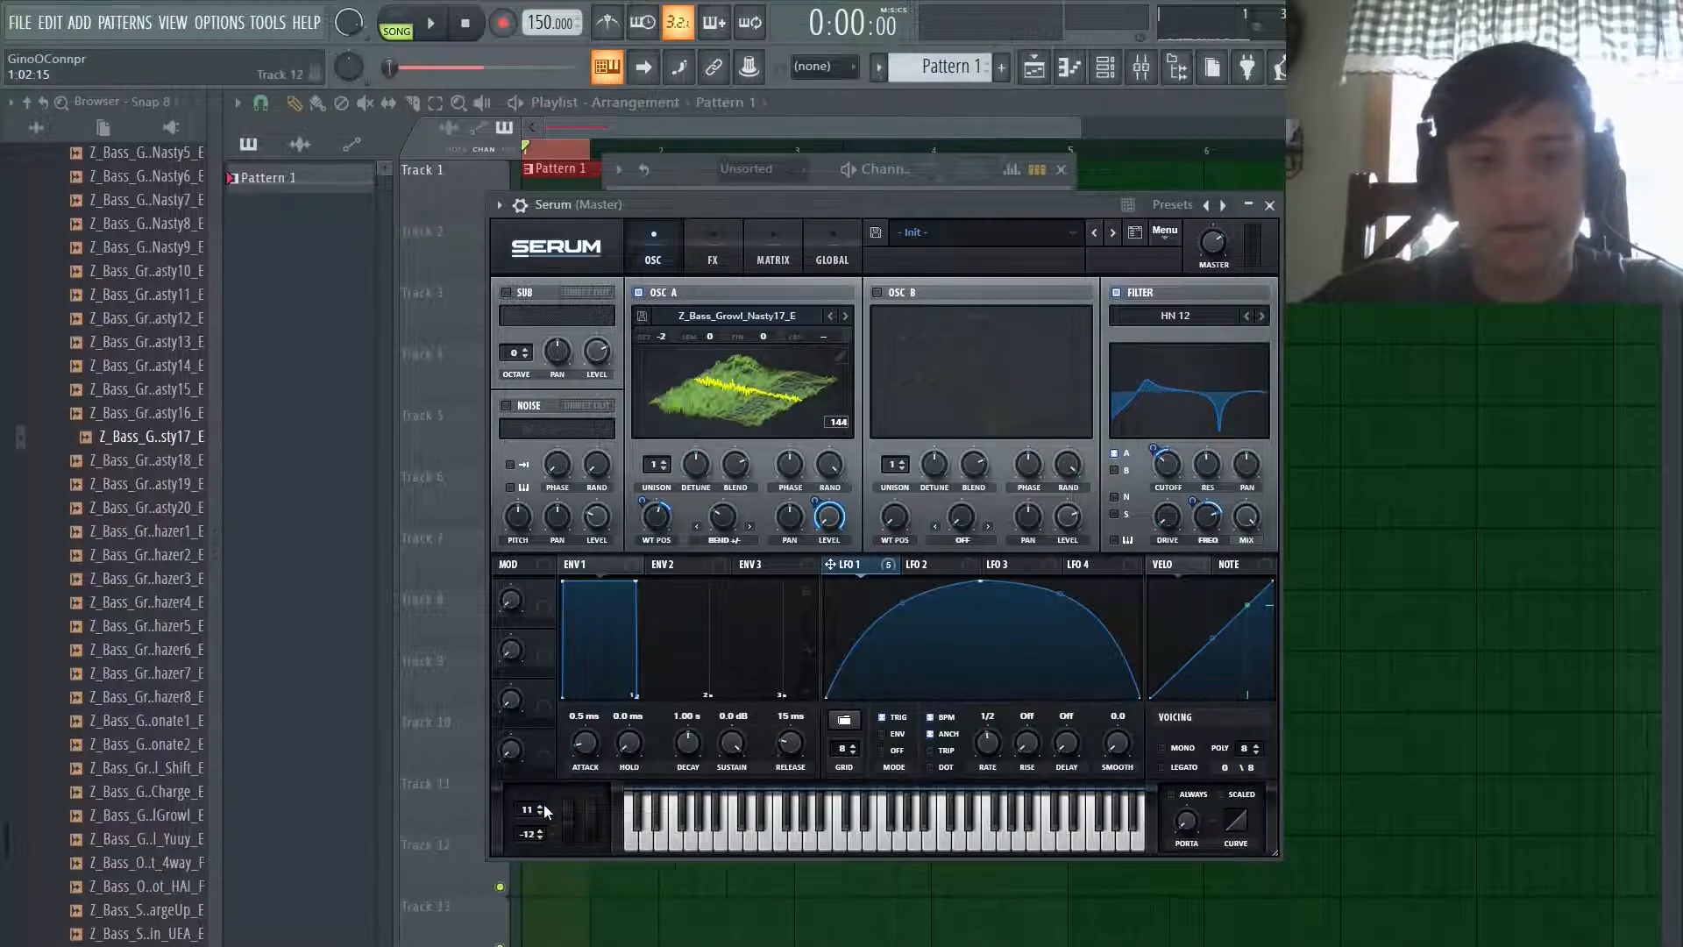
pyautogui.moveTo(551, 808); pyautogui.dragTo(541, 804)
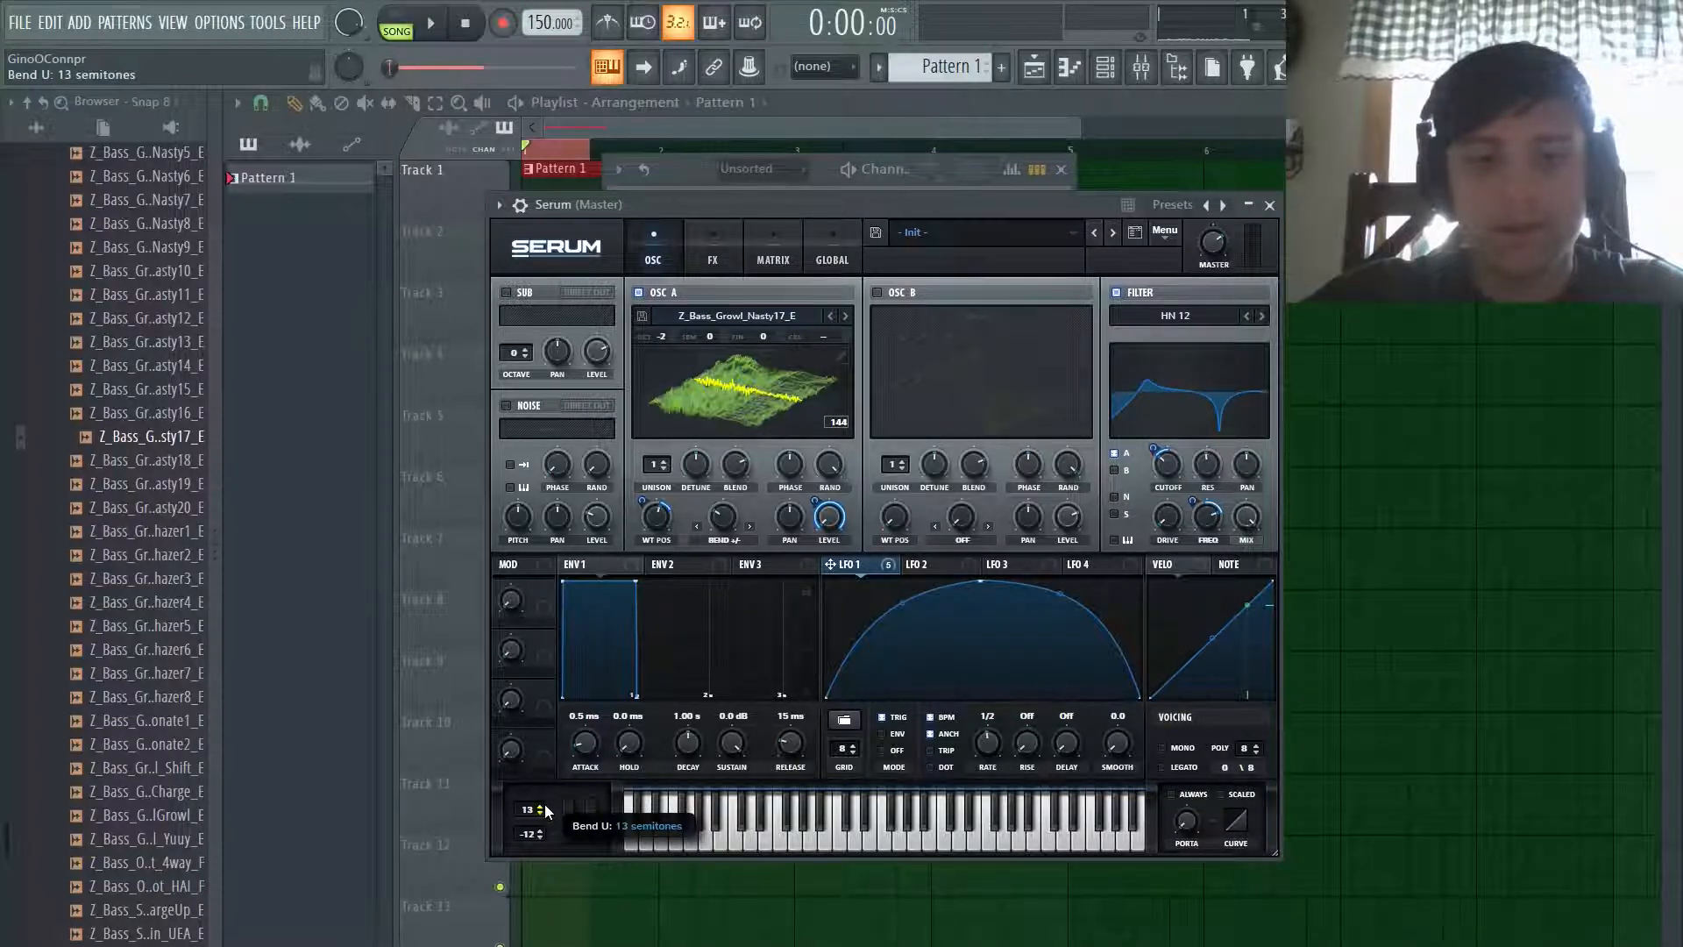
# Step: Set the Serum channel's pitch range to 12 and create an automation clip for its channel pitch
pyautogui.click(520, 205)
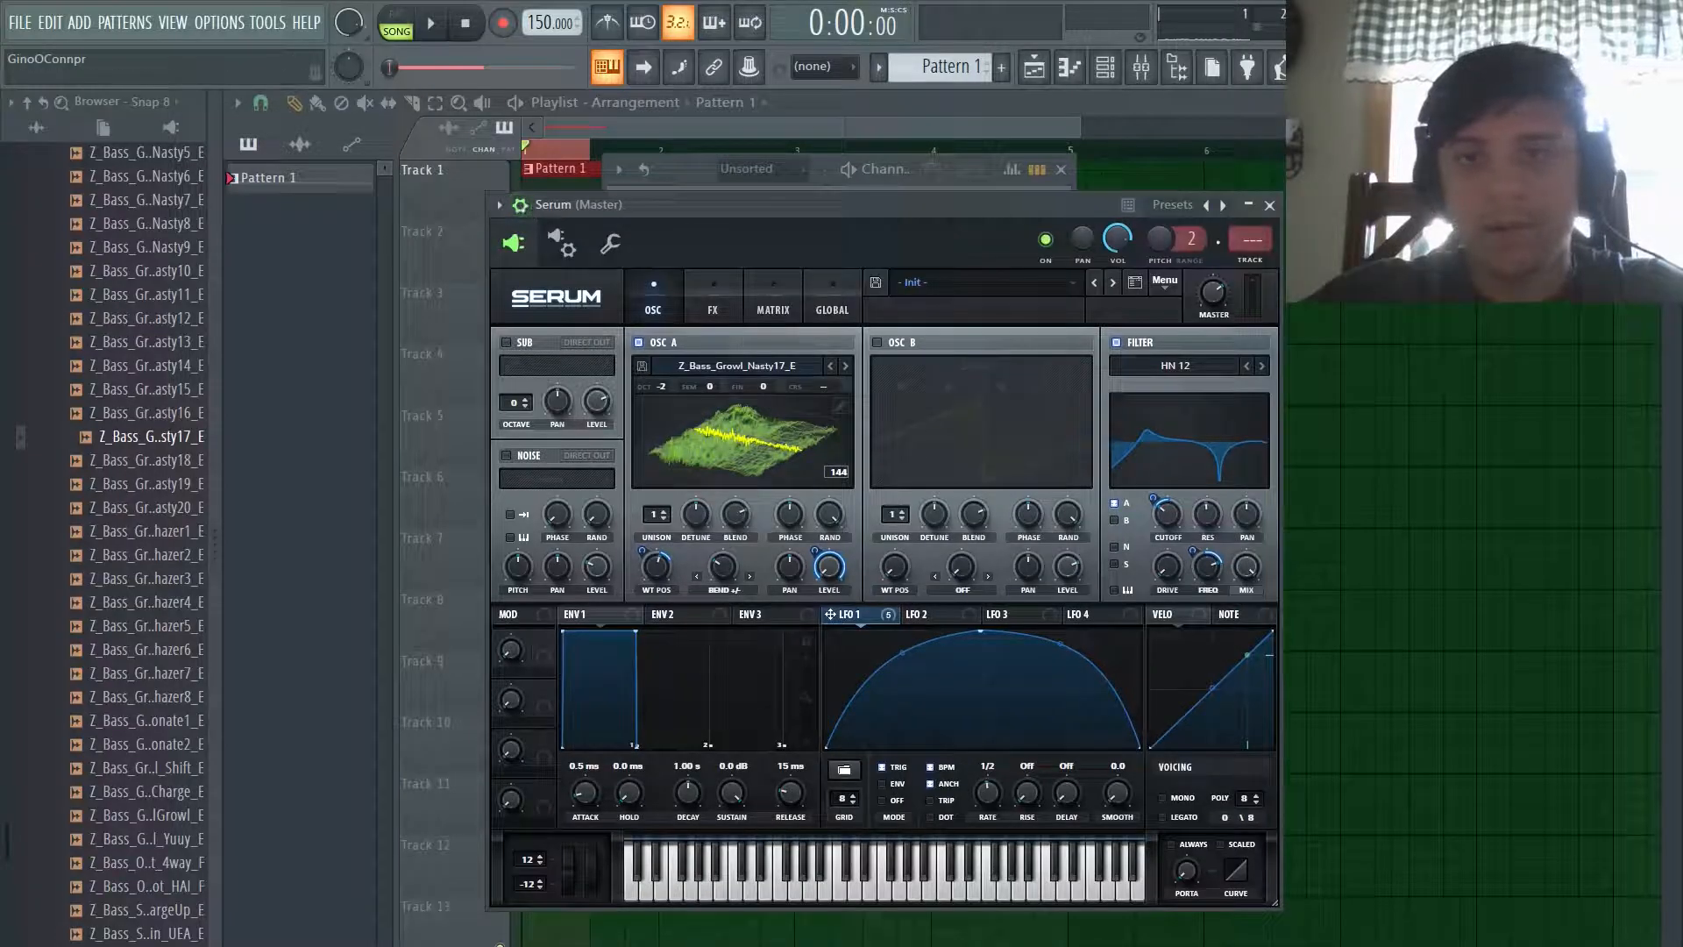
pyautogui.rightClick(1160, 240)
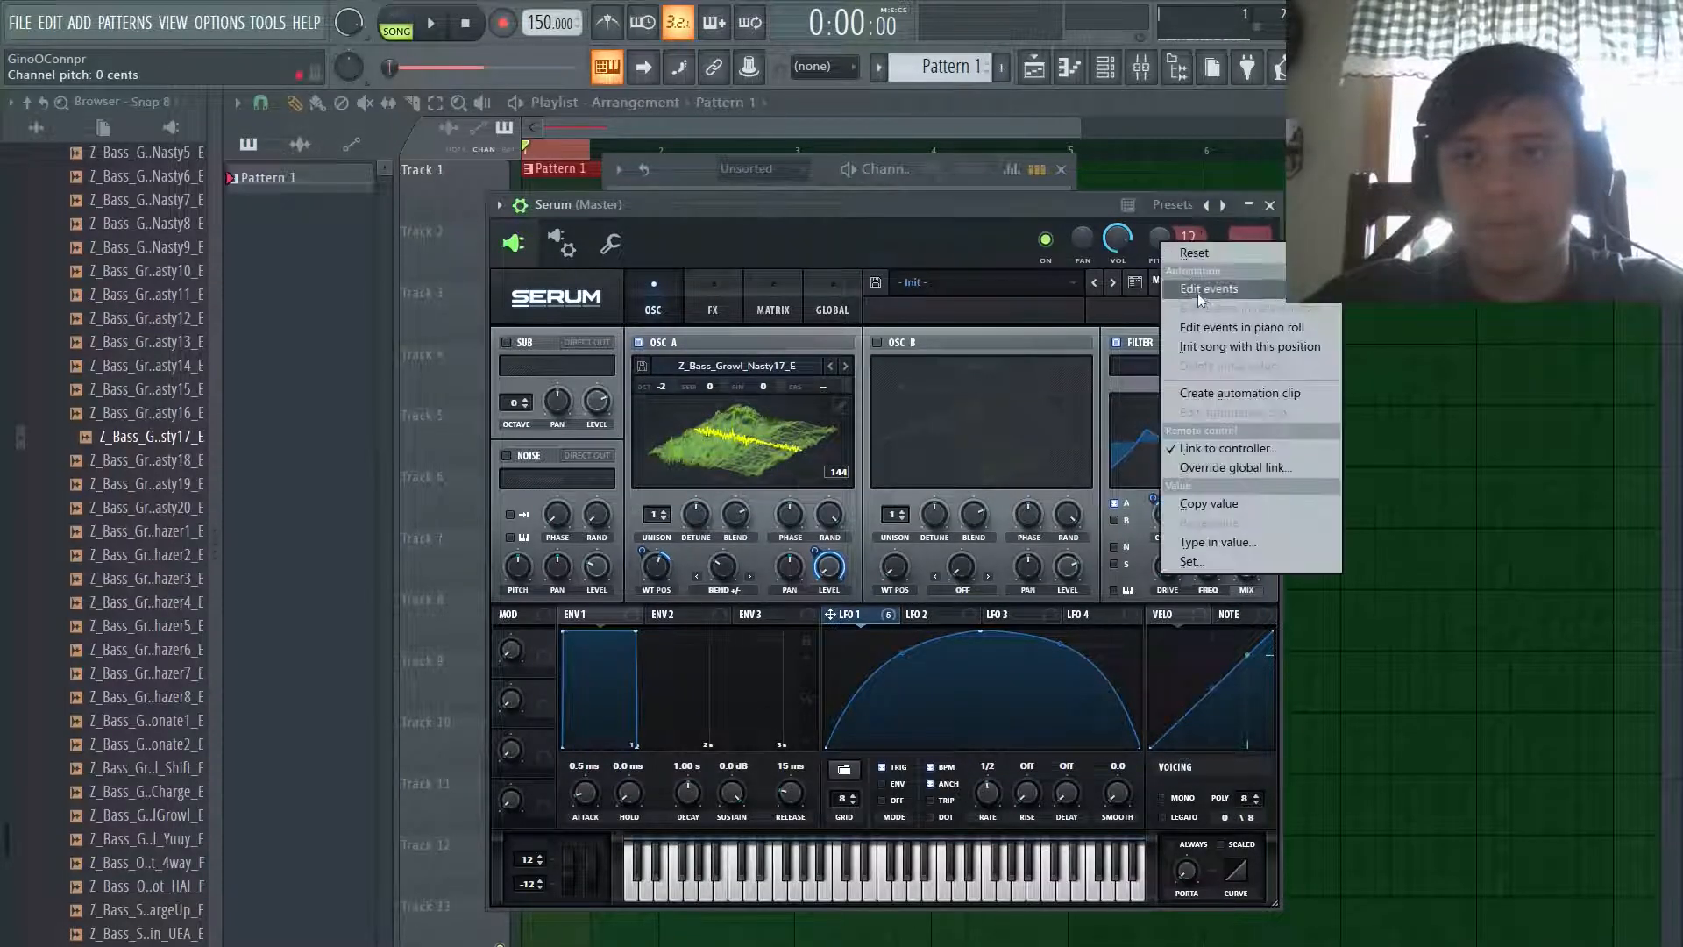
pyautogui.click(1201, 393)
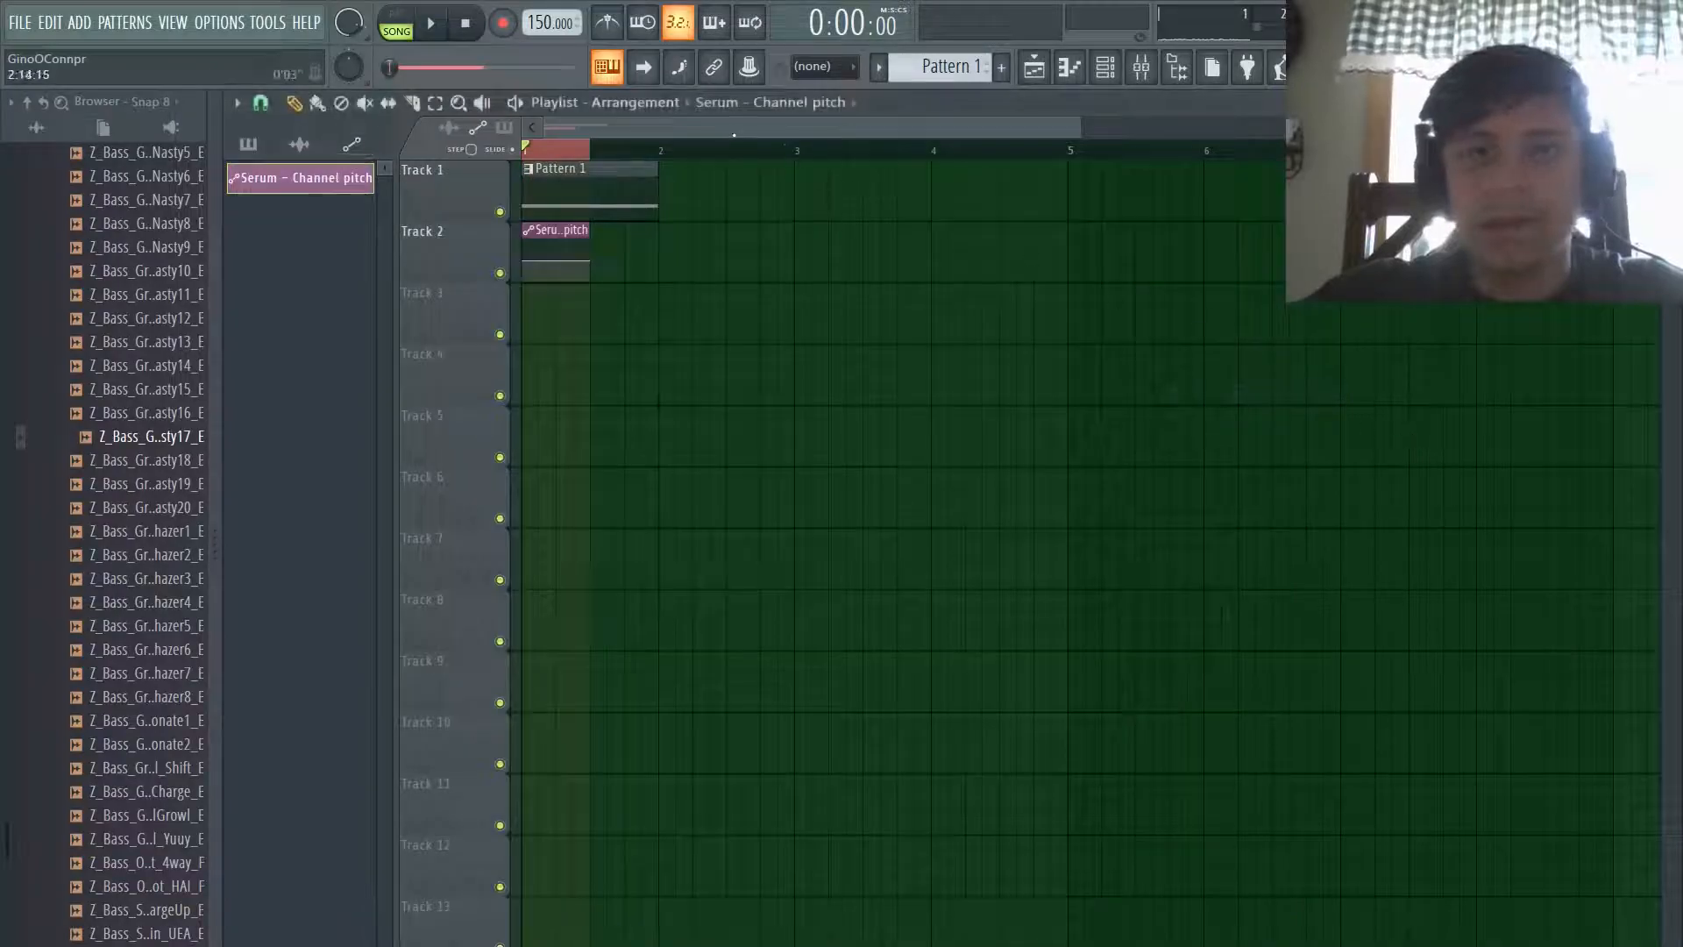
# Step: Shape the Serum channel pitch automation to peak midway through the half bar, matching the end point's value to the start point
pyautogui.scroll(3, 544, 265)
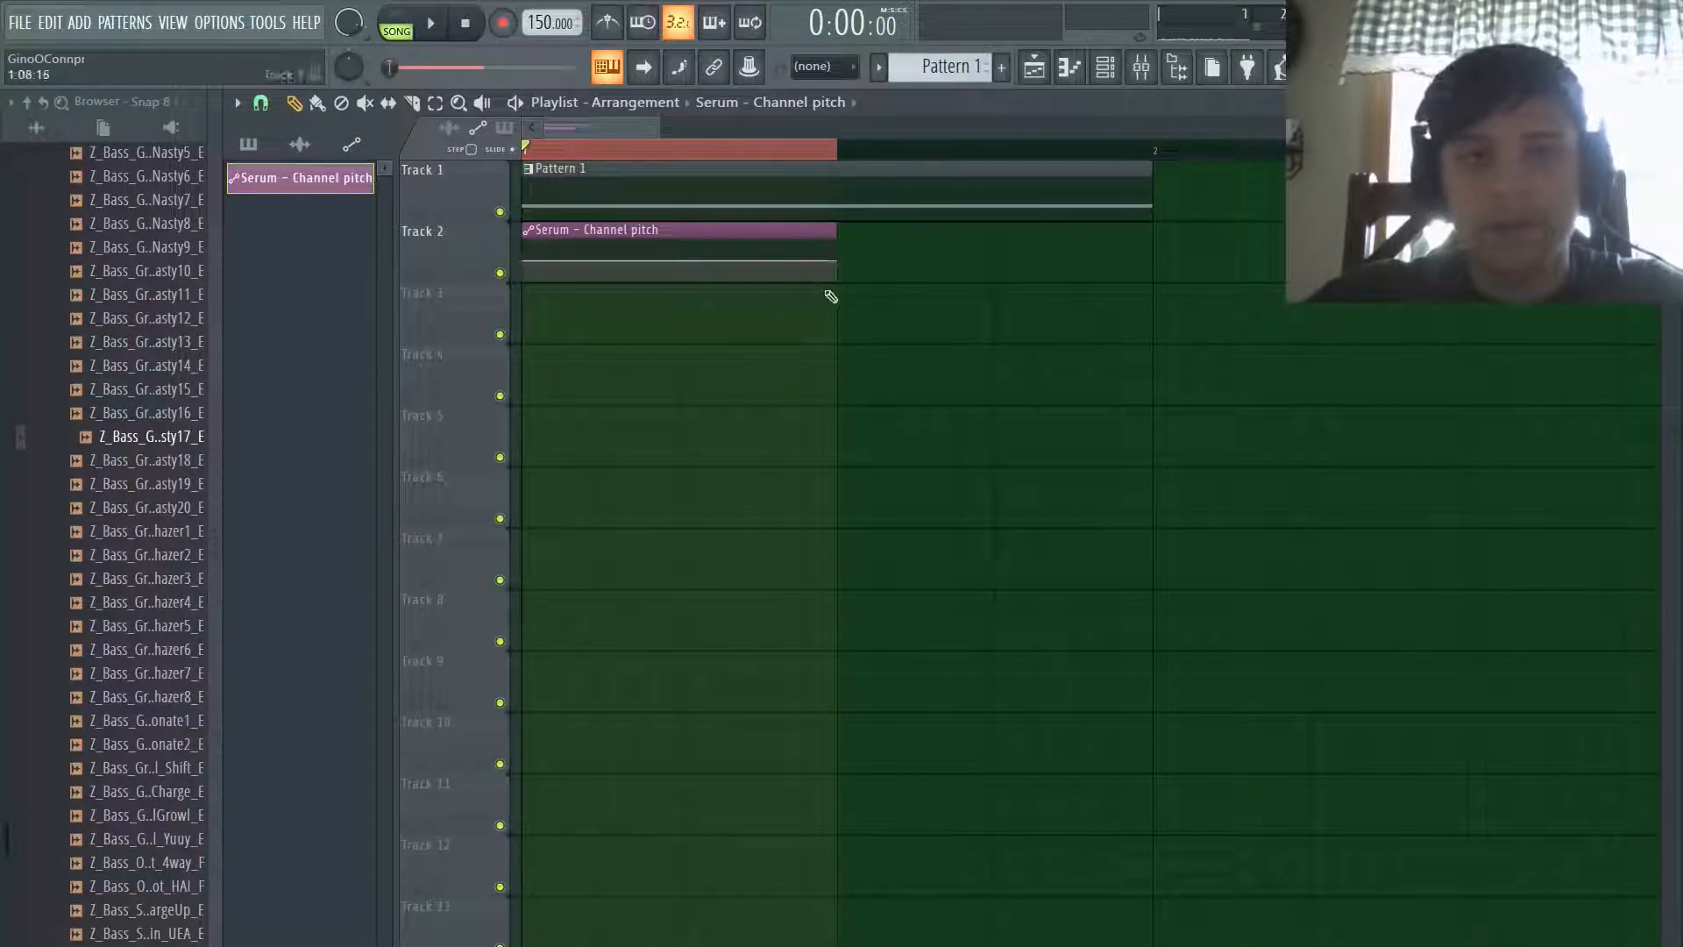
pyautogui.moveTo(831, 259); pyautogui.dragTo(855, 231)
pyautogui.moveTo(680, 241); pyautogui.dragTo(840, 249)
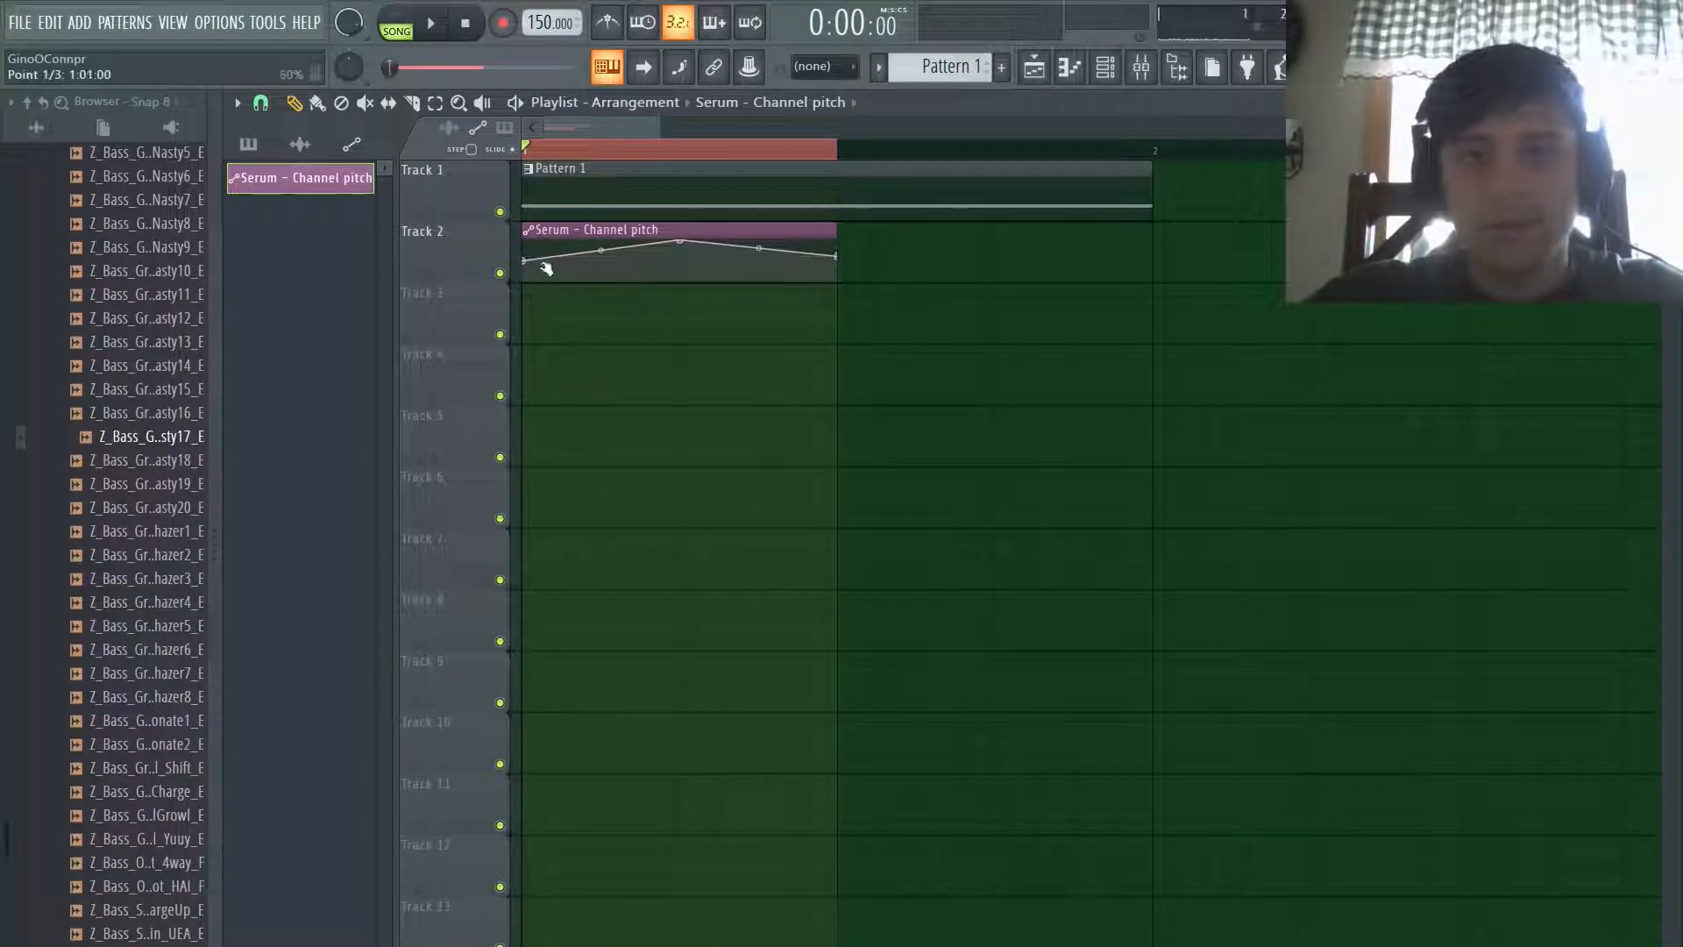
pyautogui.rightClick(526, 262)
pyautogui.click(594, 586)
pyautogui.rightClick(838, 257)
pyautogui.click(886, 603)
# Step: Bow the rising and falling segments of the pitch automation upward and play back the loop
pyautogui.press('space')
pyautogui.press('space')
pyautogui.press('space')
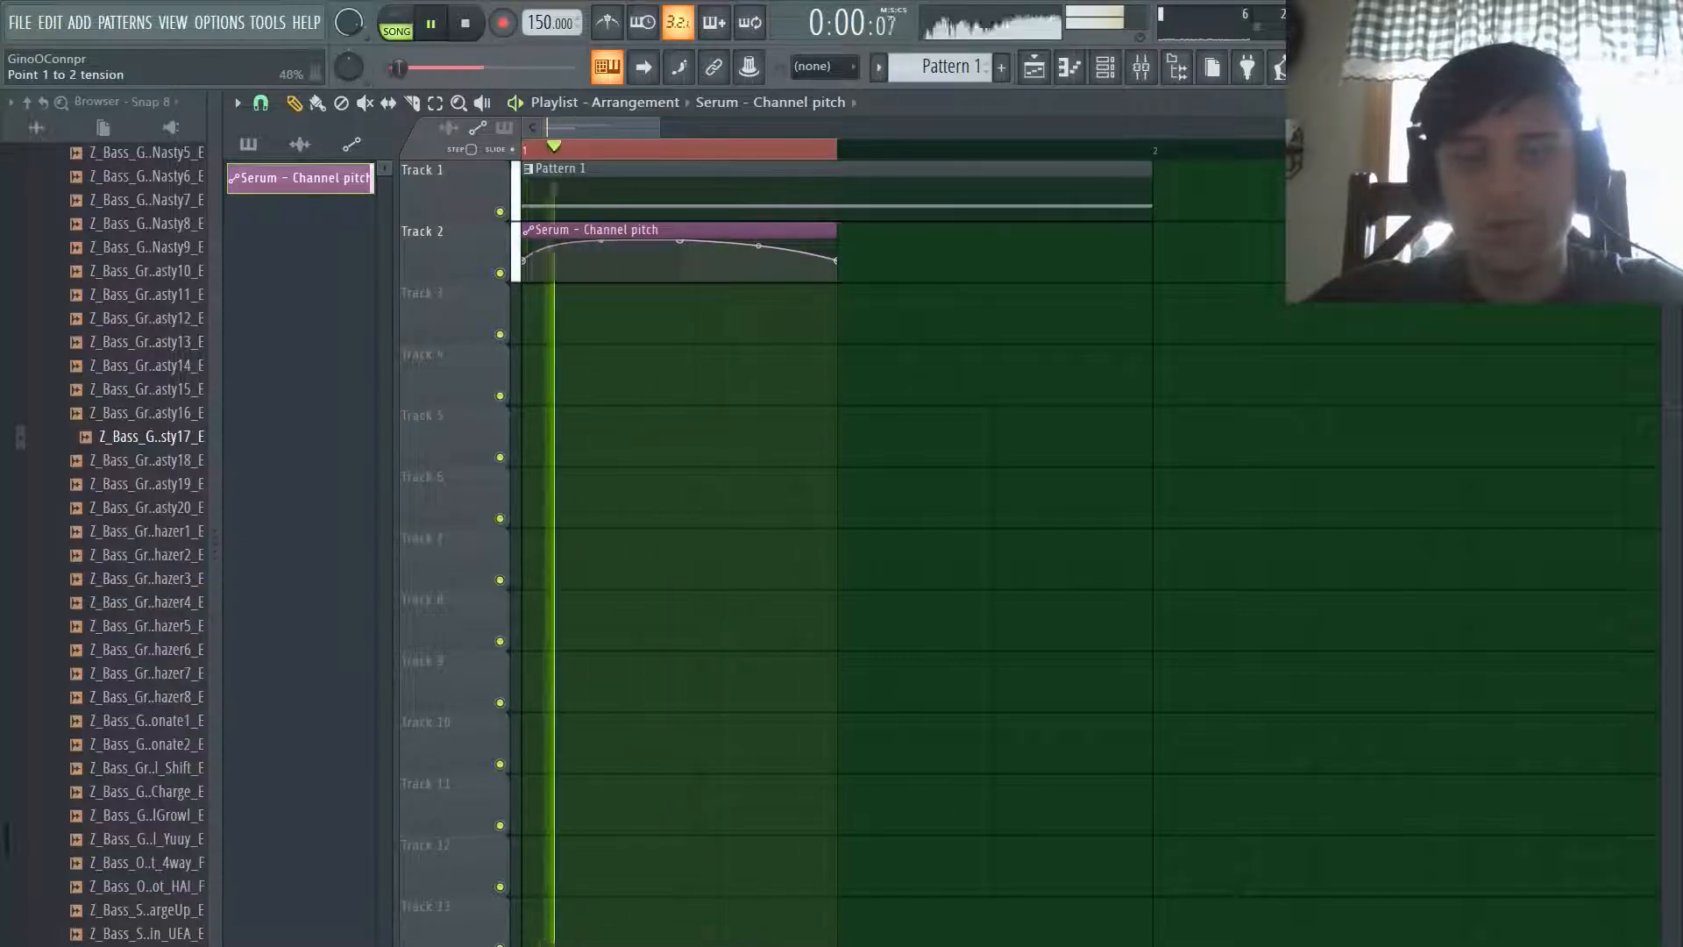
pyautogui.press('space')
# Step: Show all channels, open the Serum channel and set LFO 1's rate to 1/4 while the loop plays
pyautogui.press('F6')
pyautogui.click(754, 168)
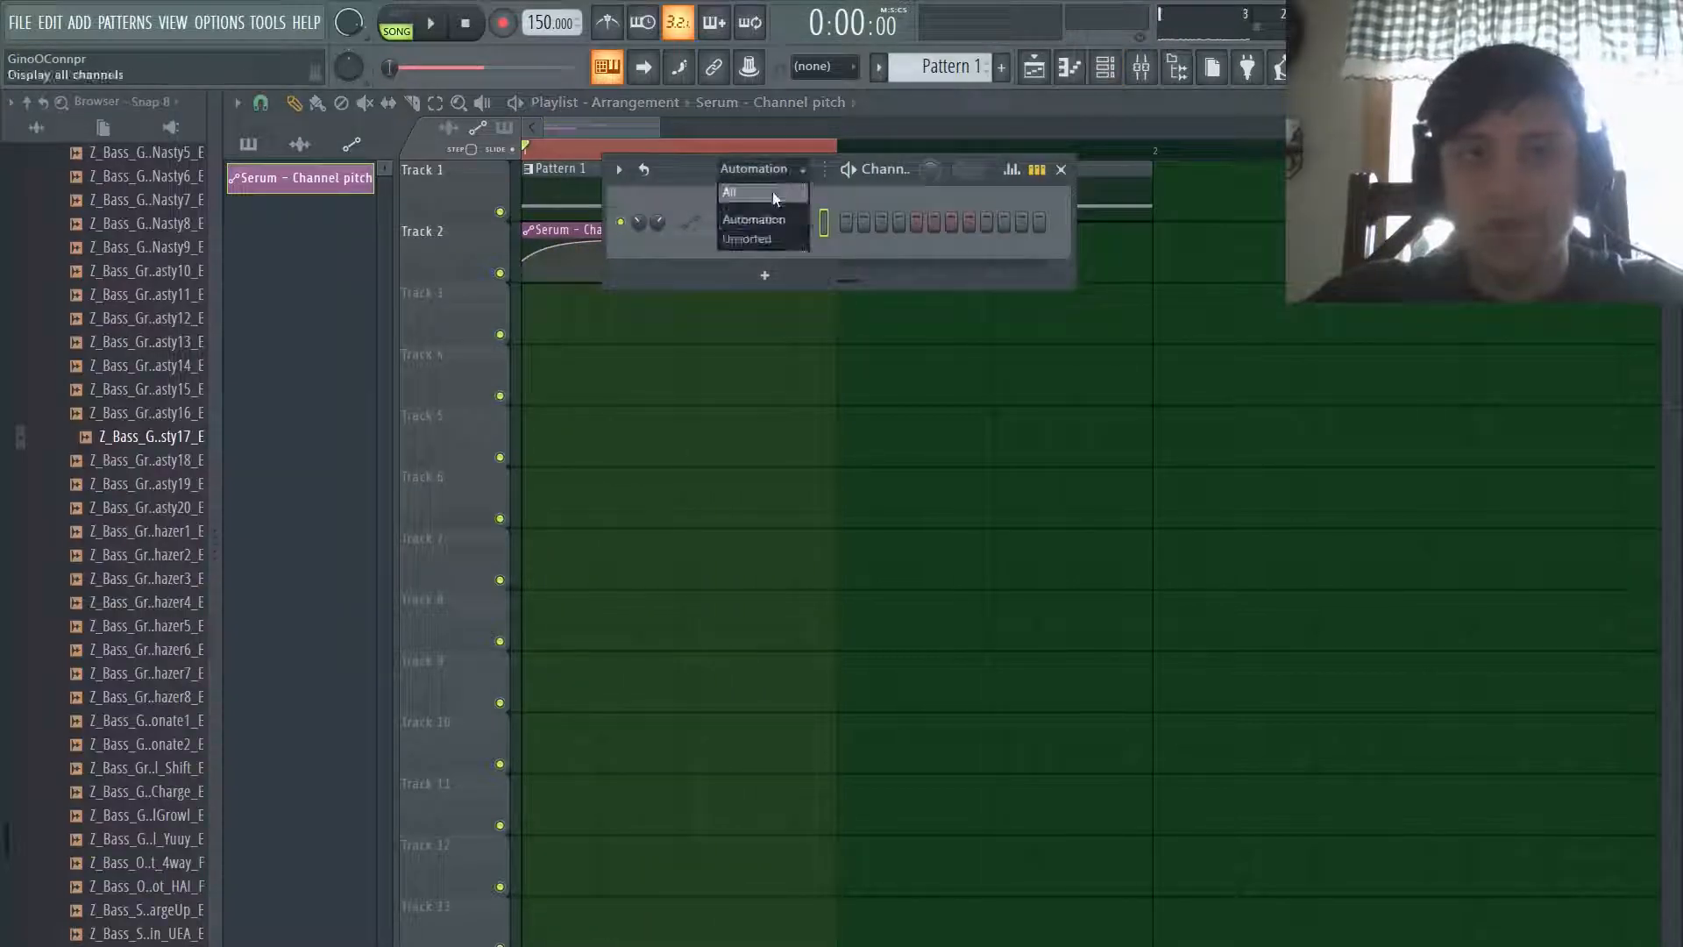
pyautogui.click(754, 189)
pyautogui.click(776, 351)
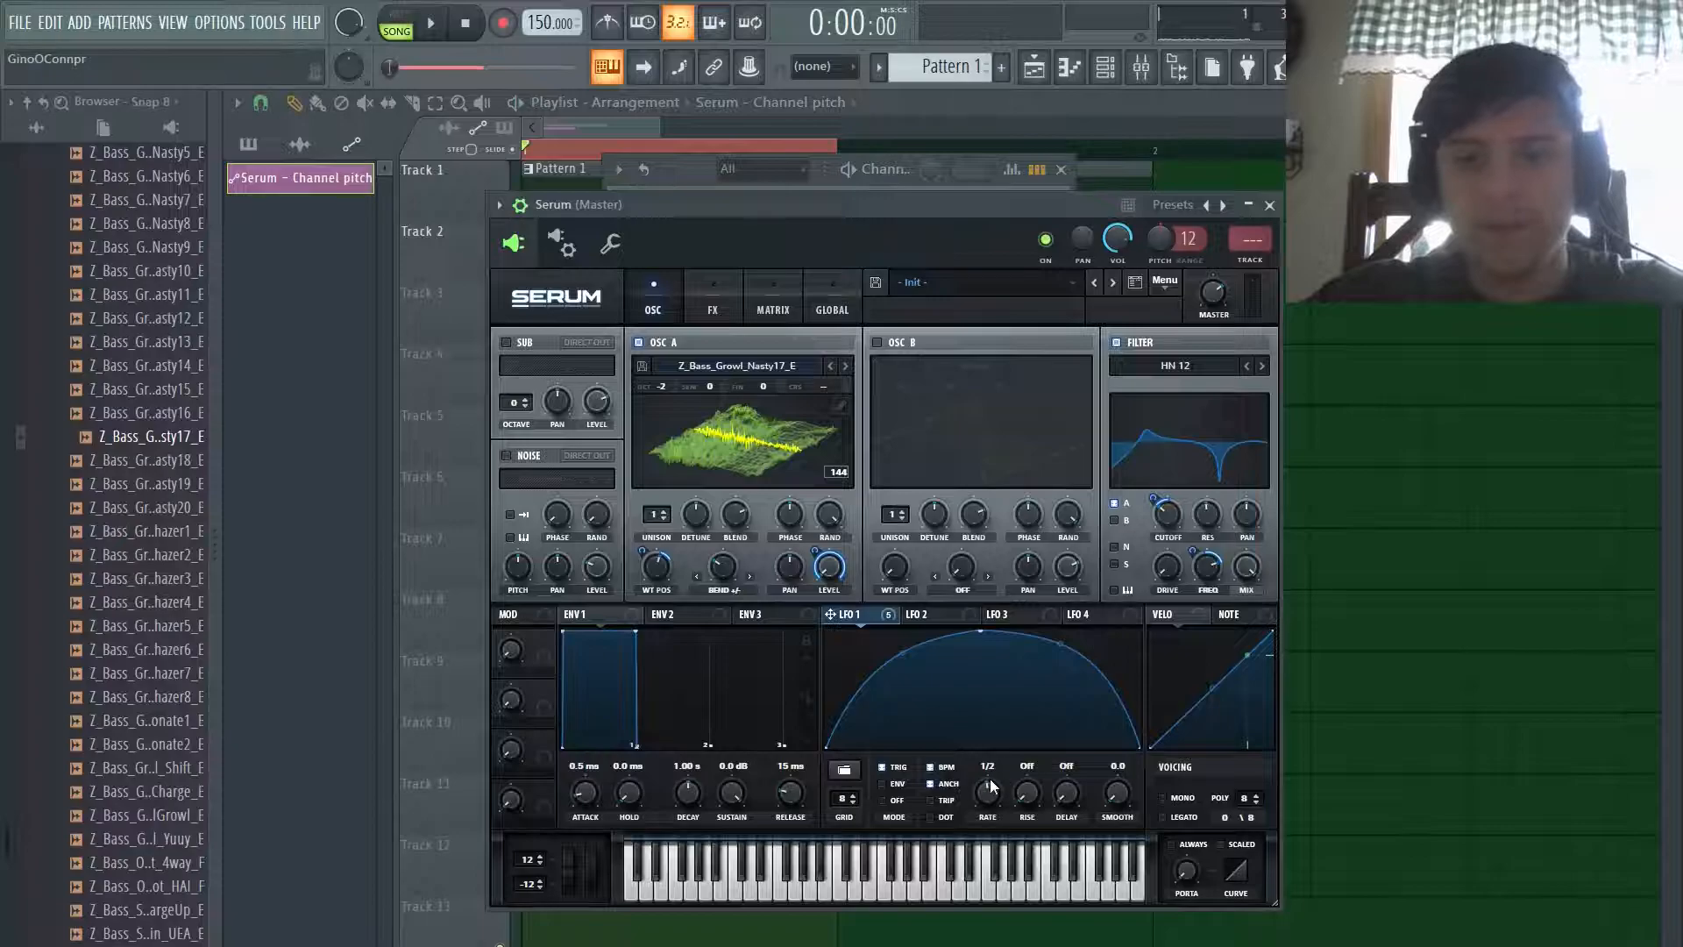
pyautogui.press('space')
pyautogui.rightClick(1364, 594)
# Step: Try bending the falling segment of the pitch automation downward and audition the loop
pyautogui.press('space')
pyautogui.press('space')
pyautogui.press('space')
pyautogui.press('space')
pyautogui.moveTo(760, 246); pyautogui.dragTo(759, 257)
pyautogui.press('space')
pyautogui.press('space')
pyautogui.press('space')
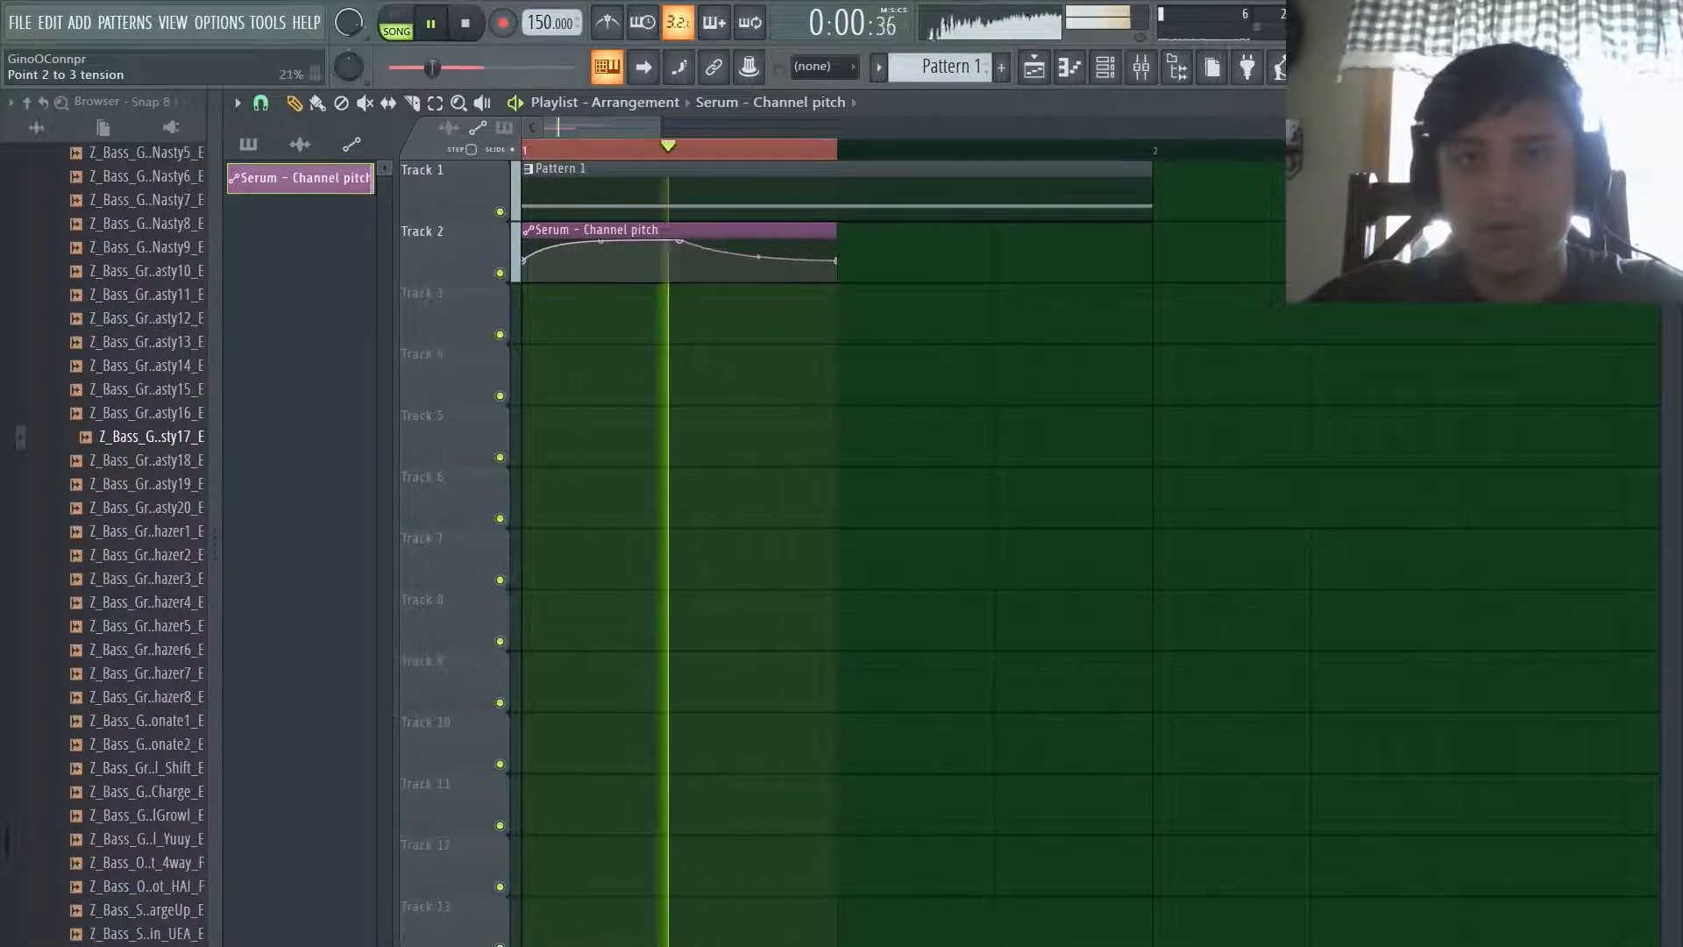
pyautogui.press('space')
# Step: Reopen Serum with its channel settings shown, route it to free mixer track 5, and narrow the browser
pyautogui.click(1106, 67)
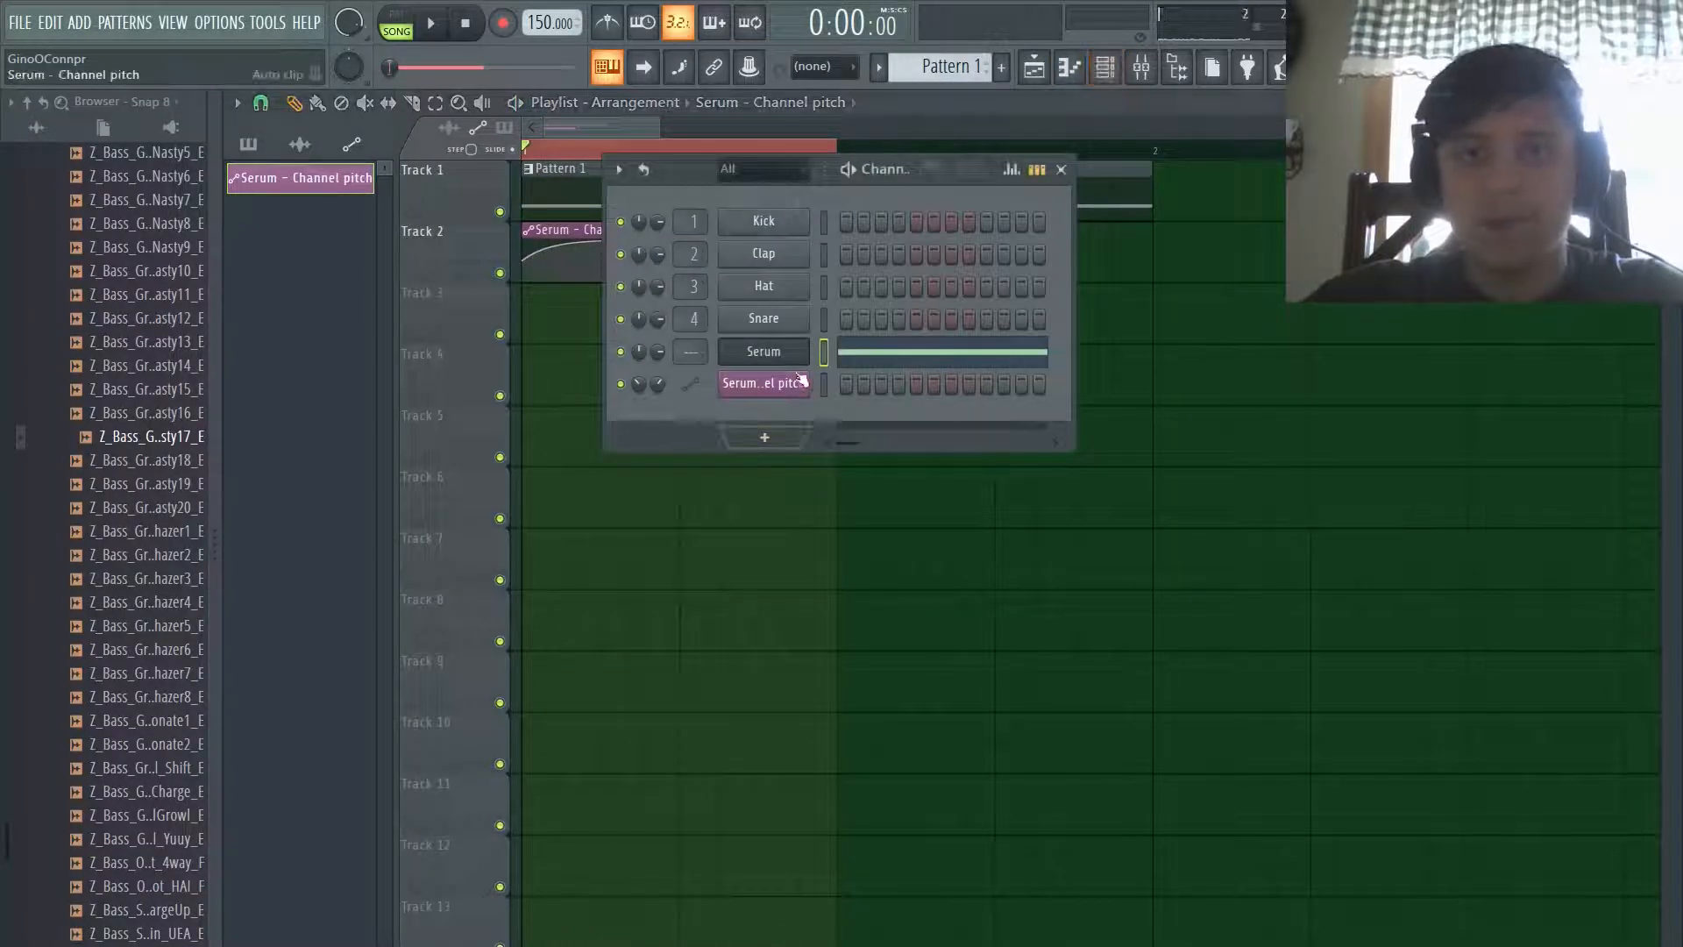
pyautogui.click(788, 353)
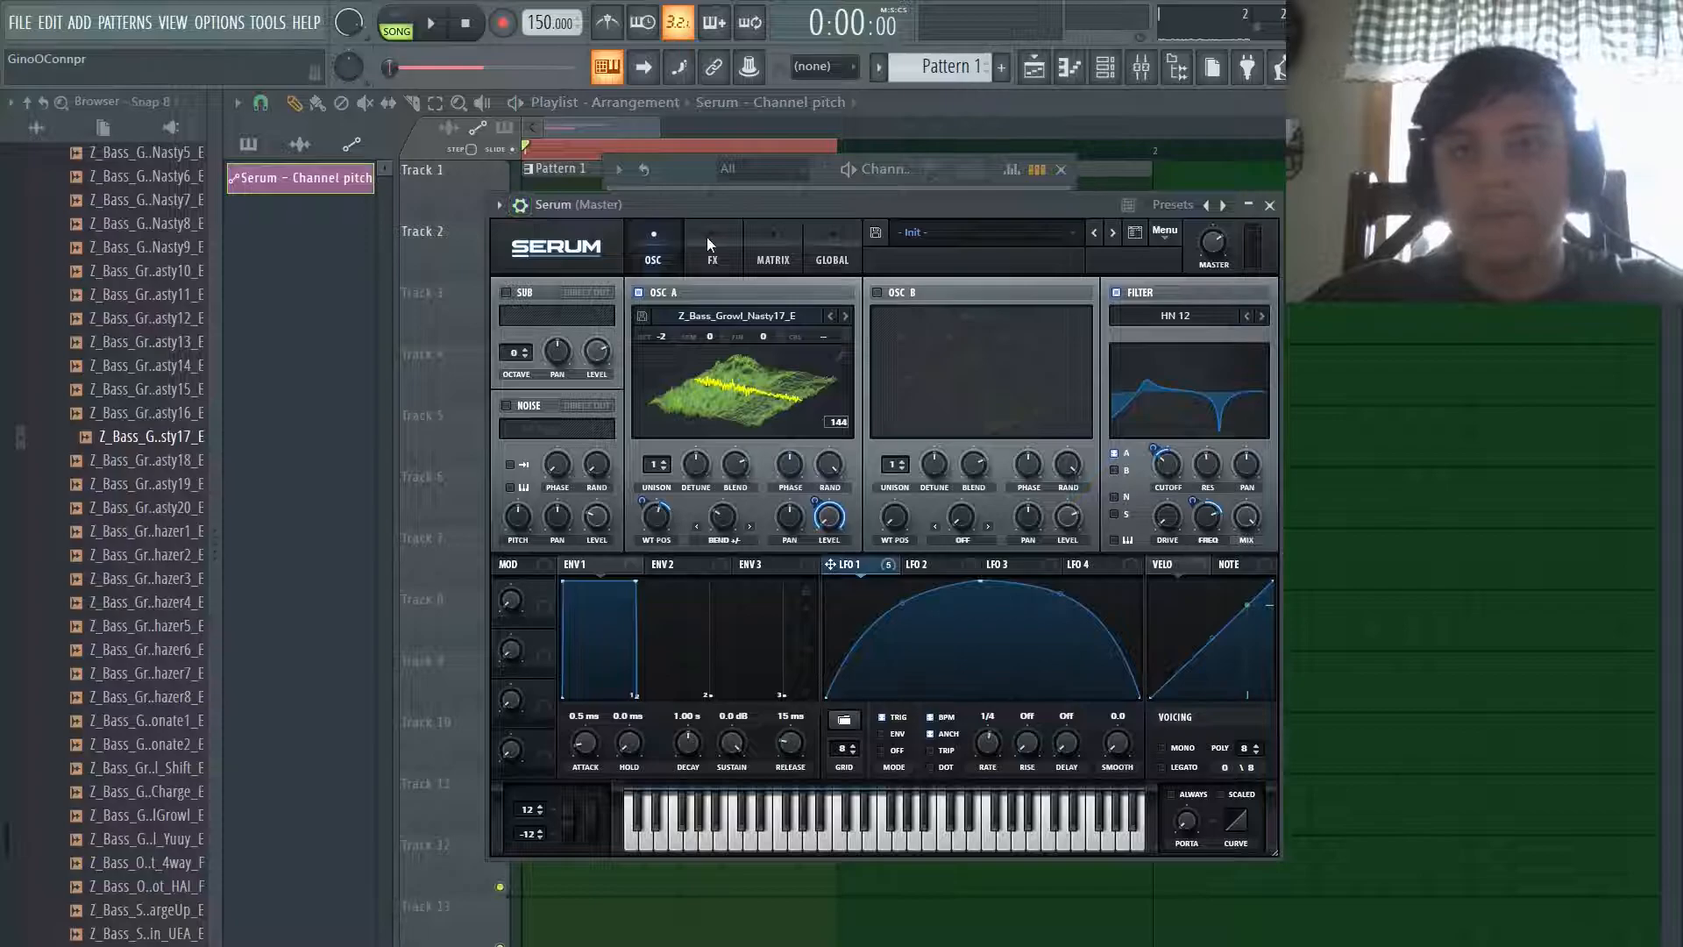
pyautogui.click(521, 205)
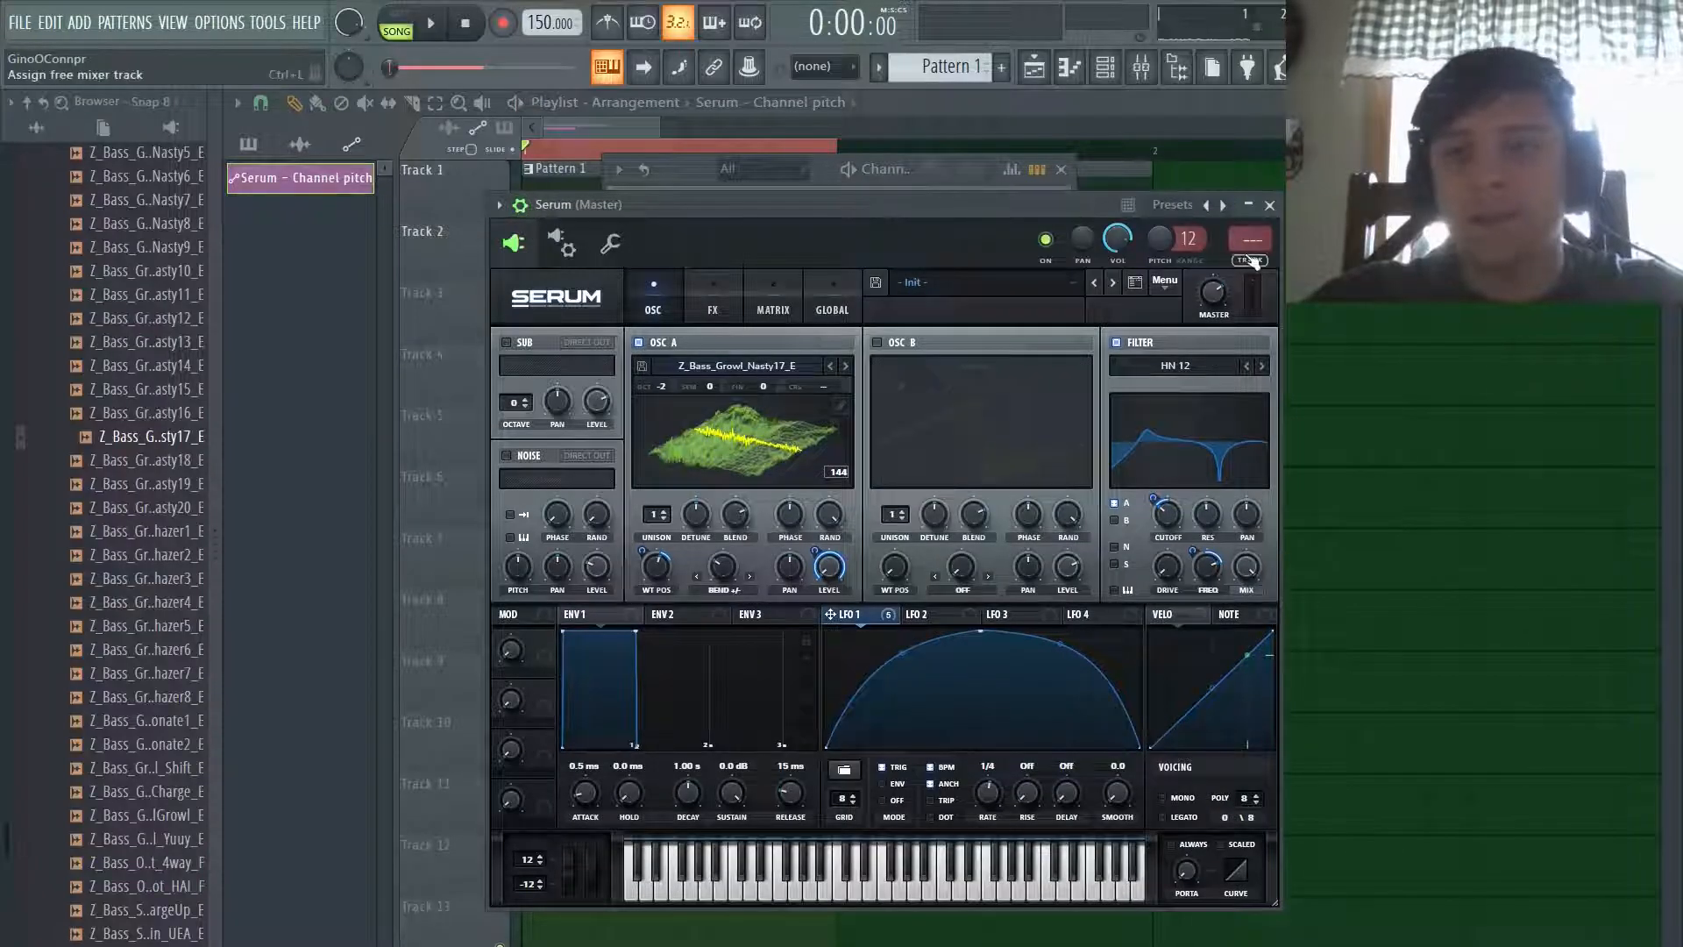
pyautogui.hotkey('ctrl', 'l')
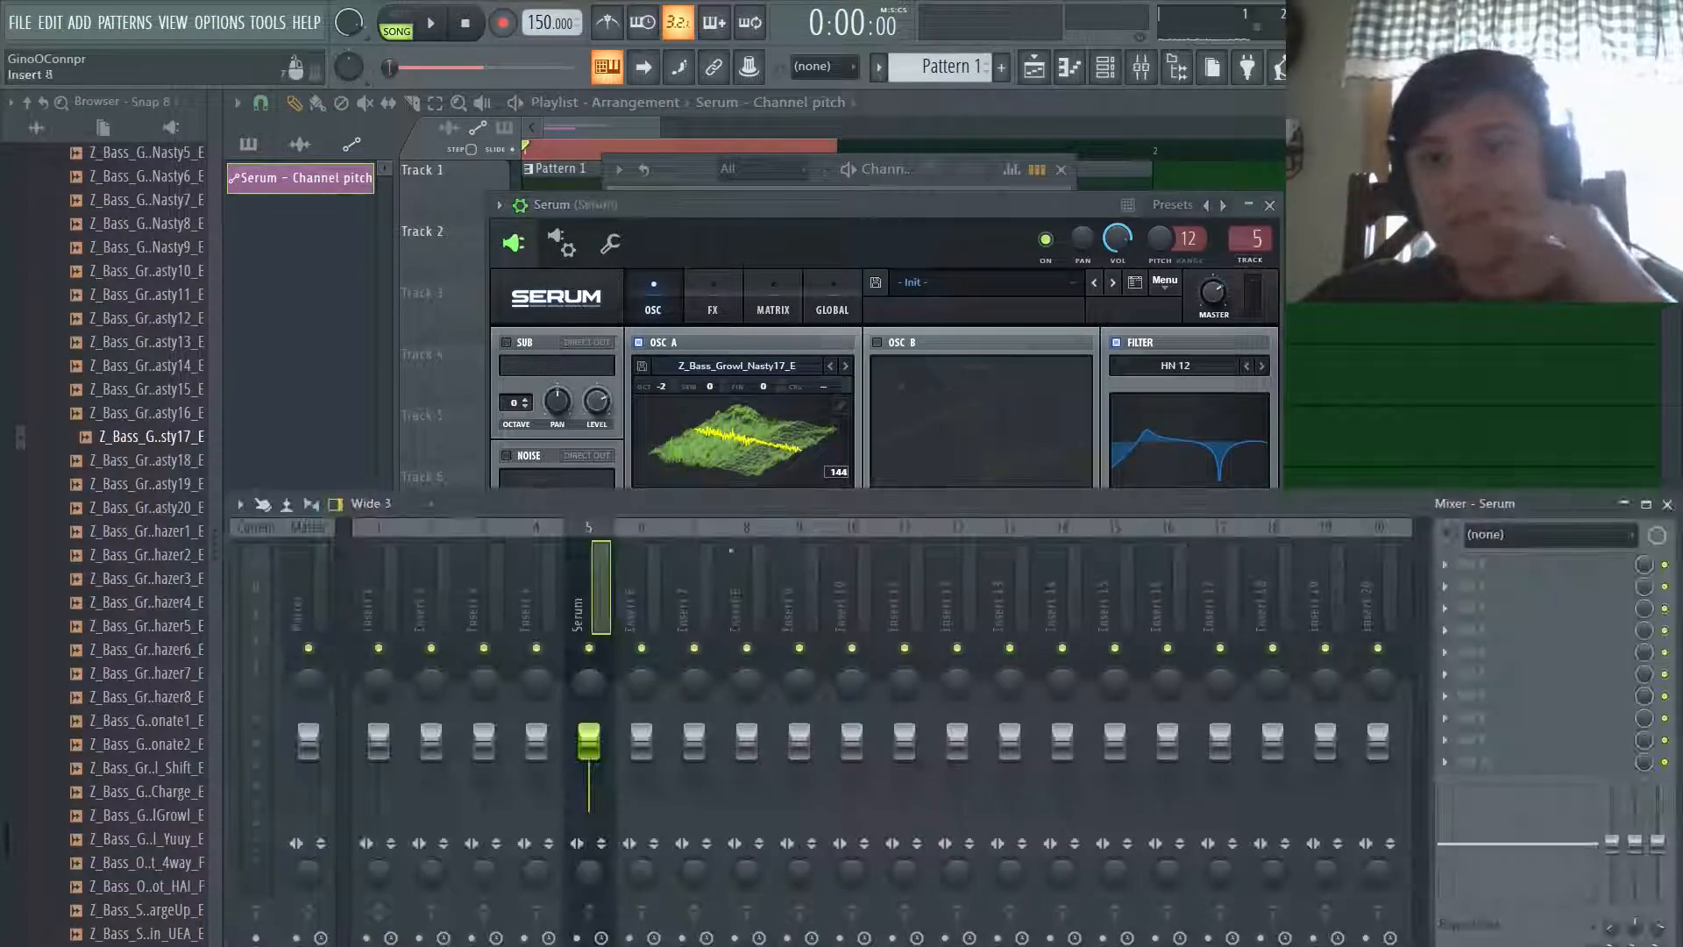
pyautogui.moveTo(218, 546); pyautogui.dragTo(189, 546)
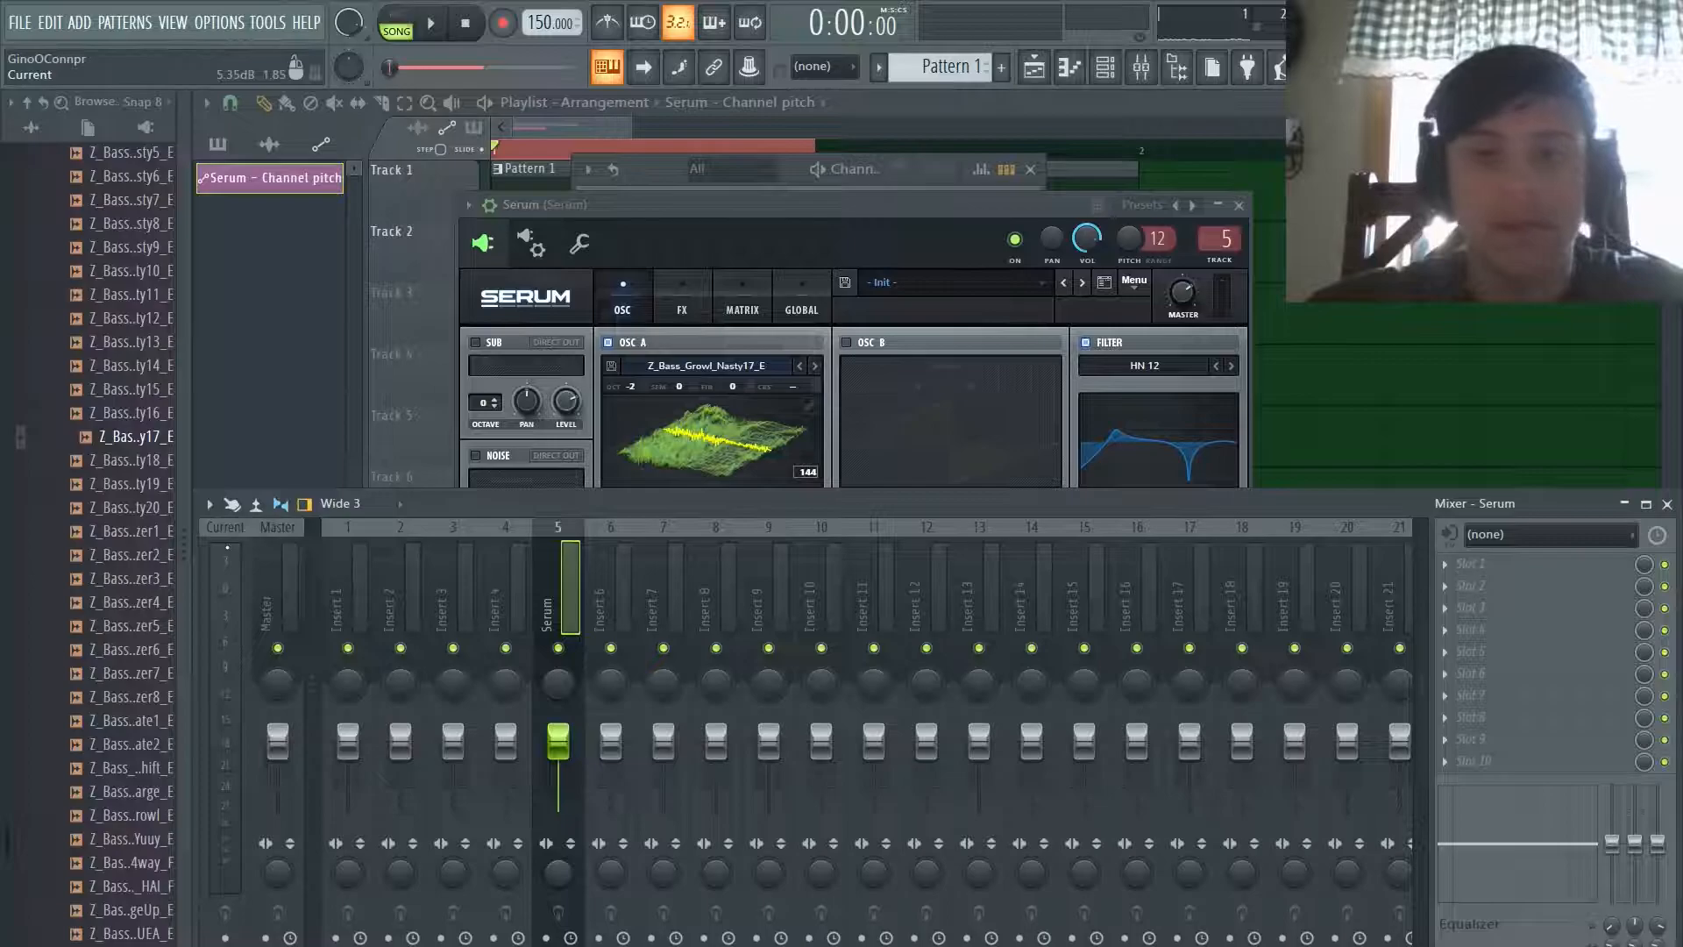
# Step: Load OTT in effect slot 2 of the Serum mixer track and raise its output gain above 6 dB
pyautogui.click(1481, 591)
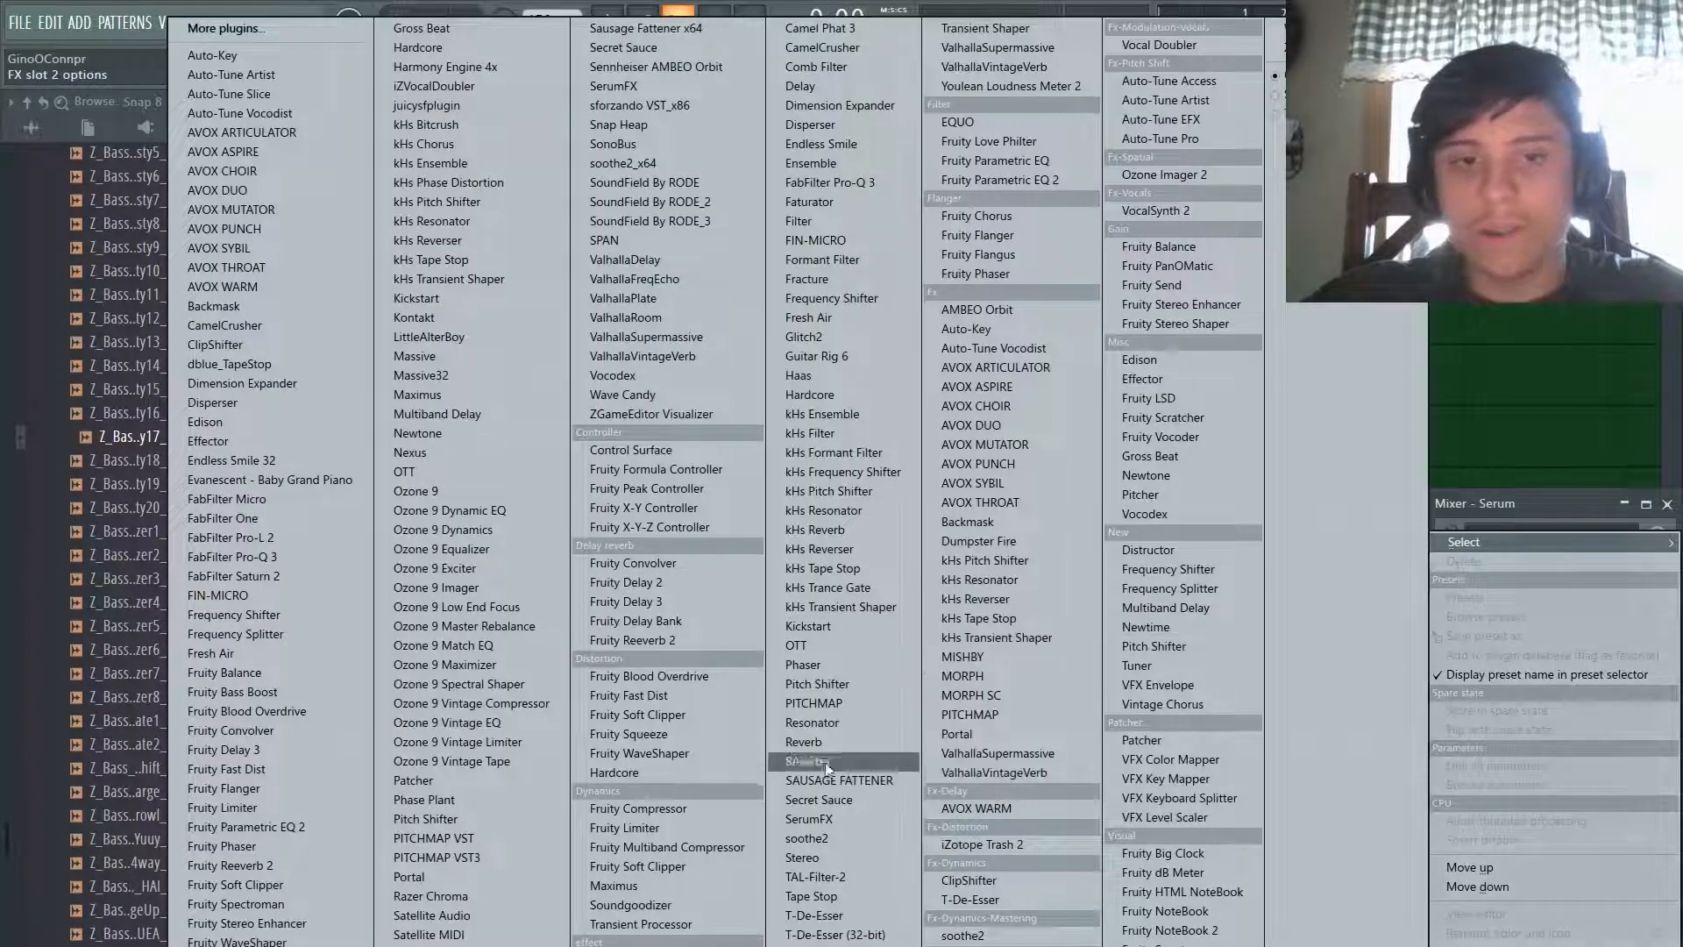
pyautogui.click(821, 642)
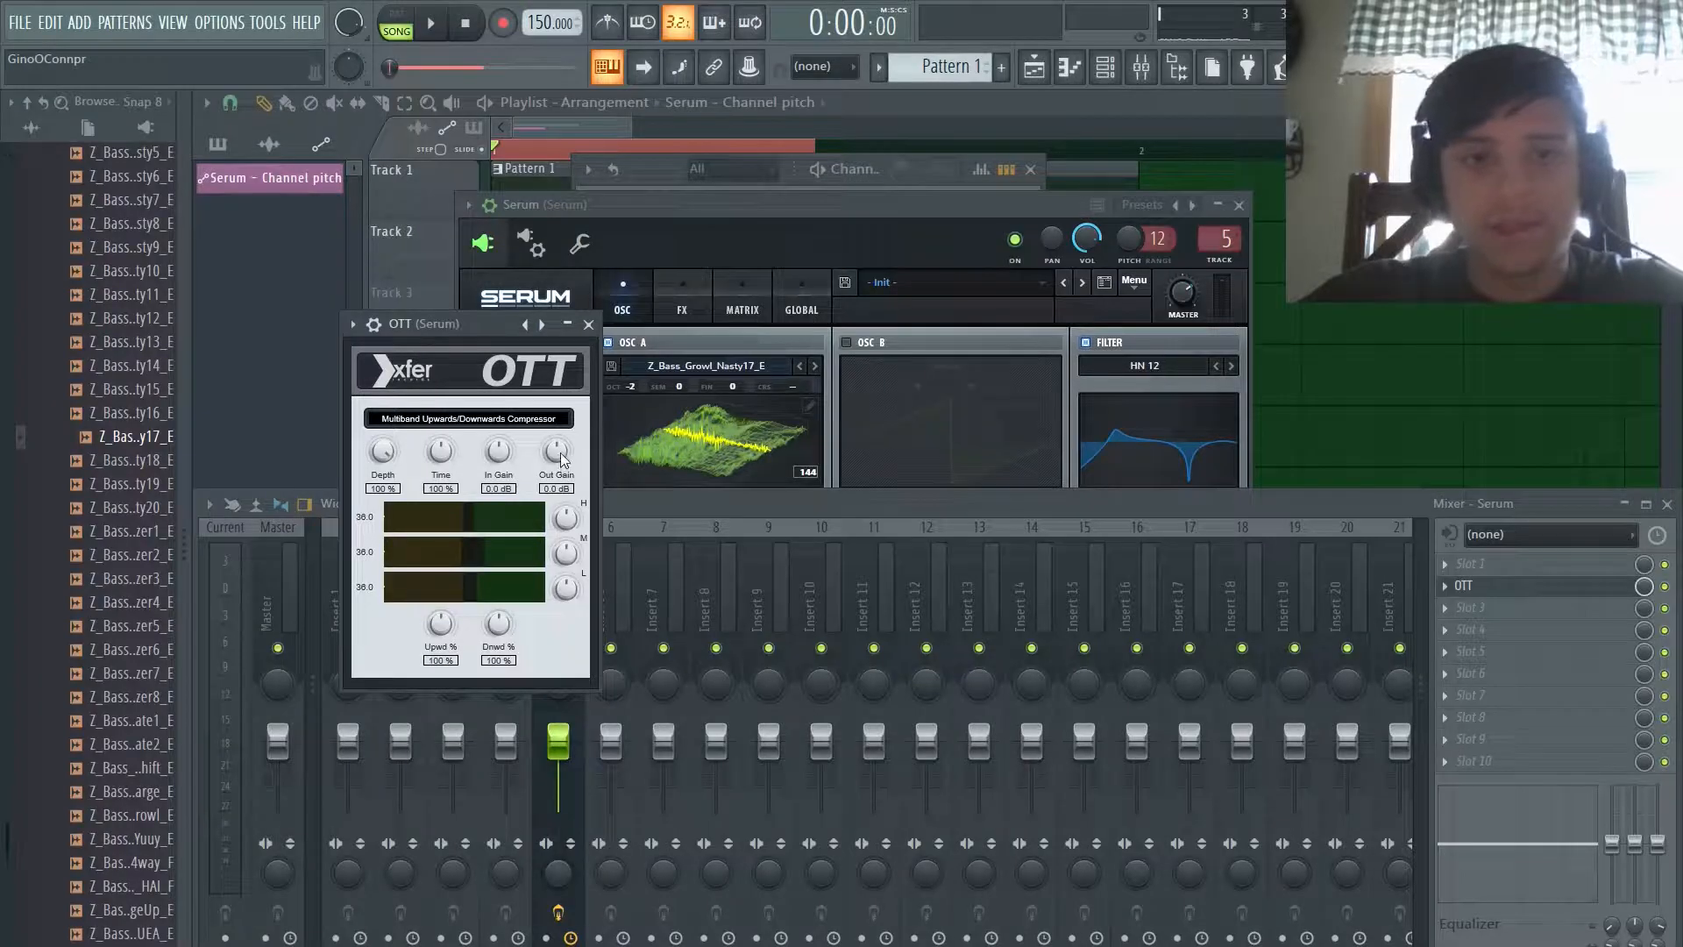
pyautogui.moveTo(565, 462); pyautogui.dragTo(561, 429)
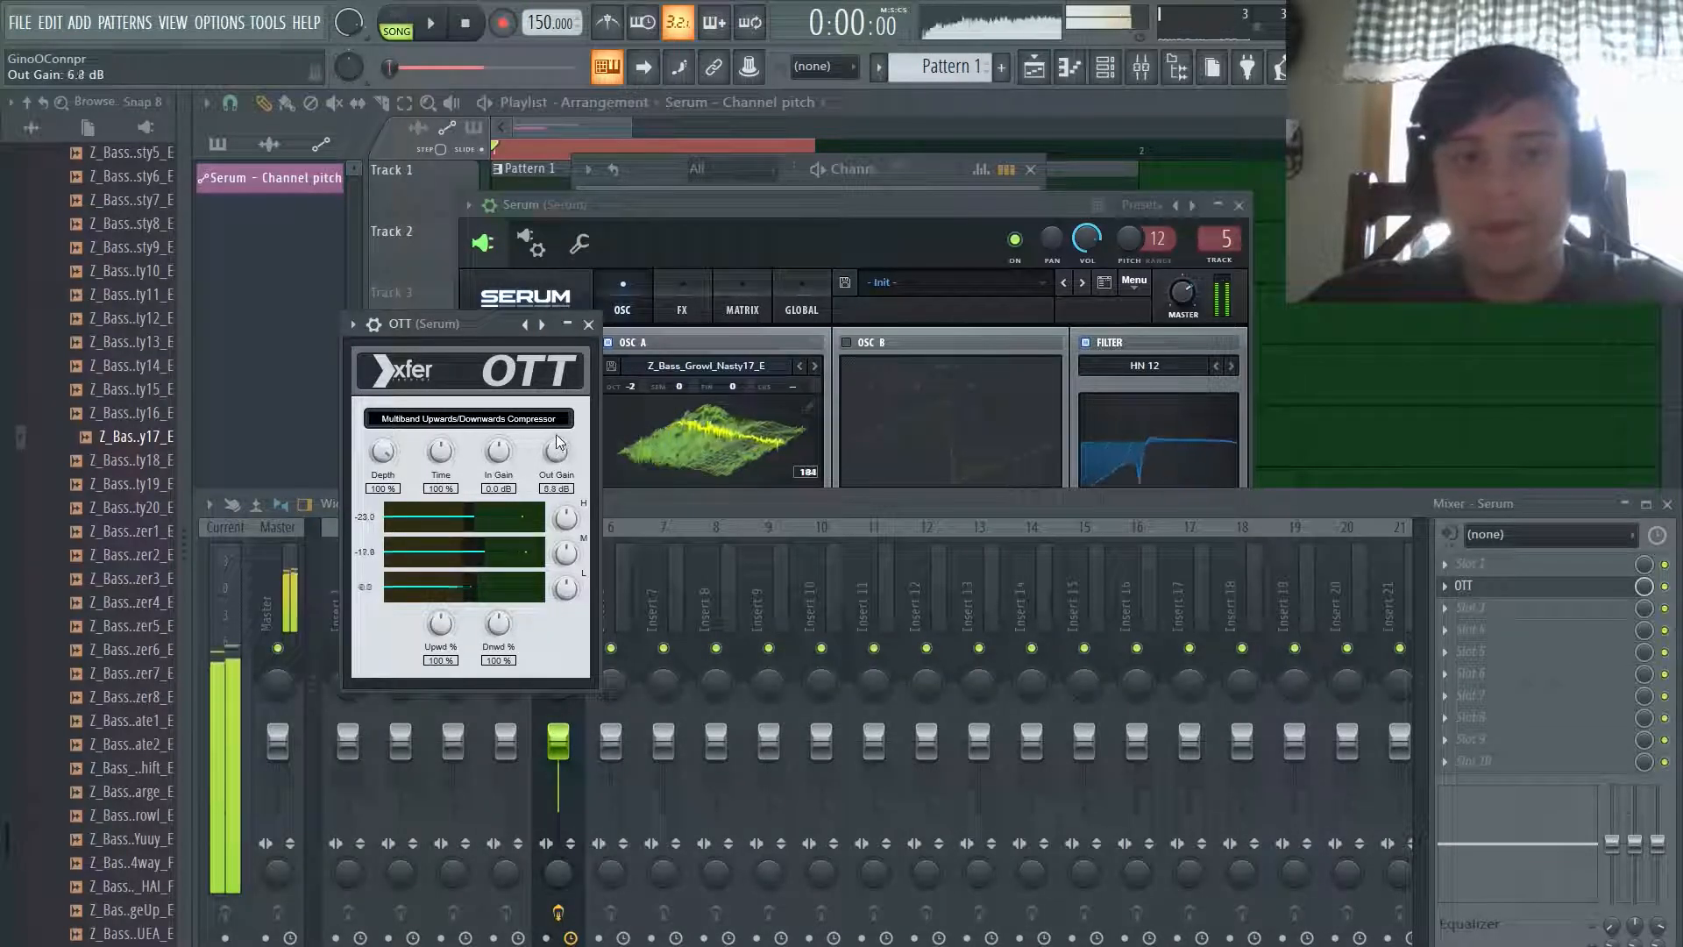
pyautogui.click(588, 323)
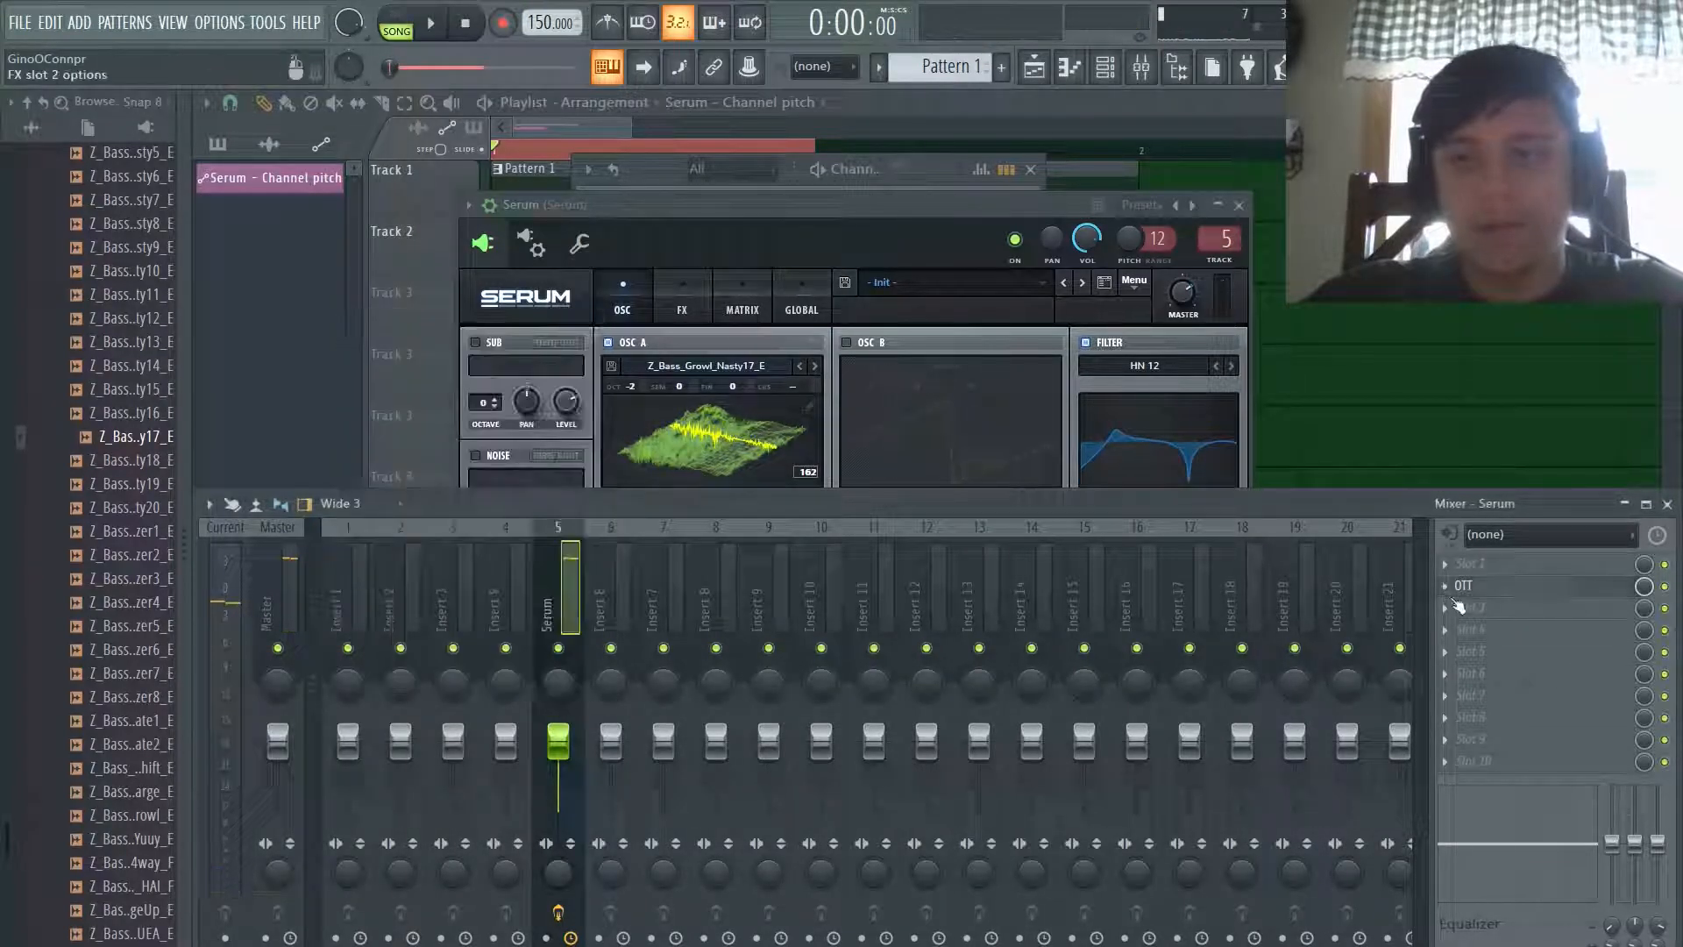
# Step: Add CamelCrusher after OTT on the Serum mixer track and select its British Clean patch
pyautogui.click(1496, 597)
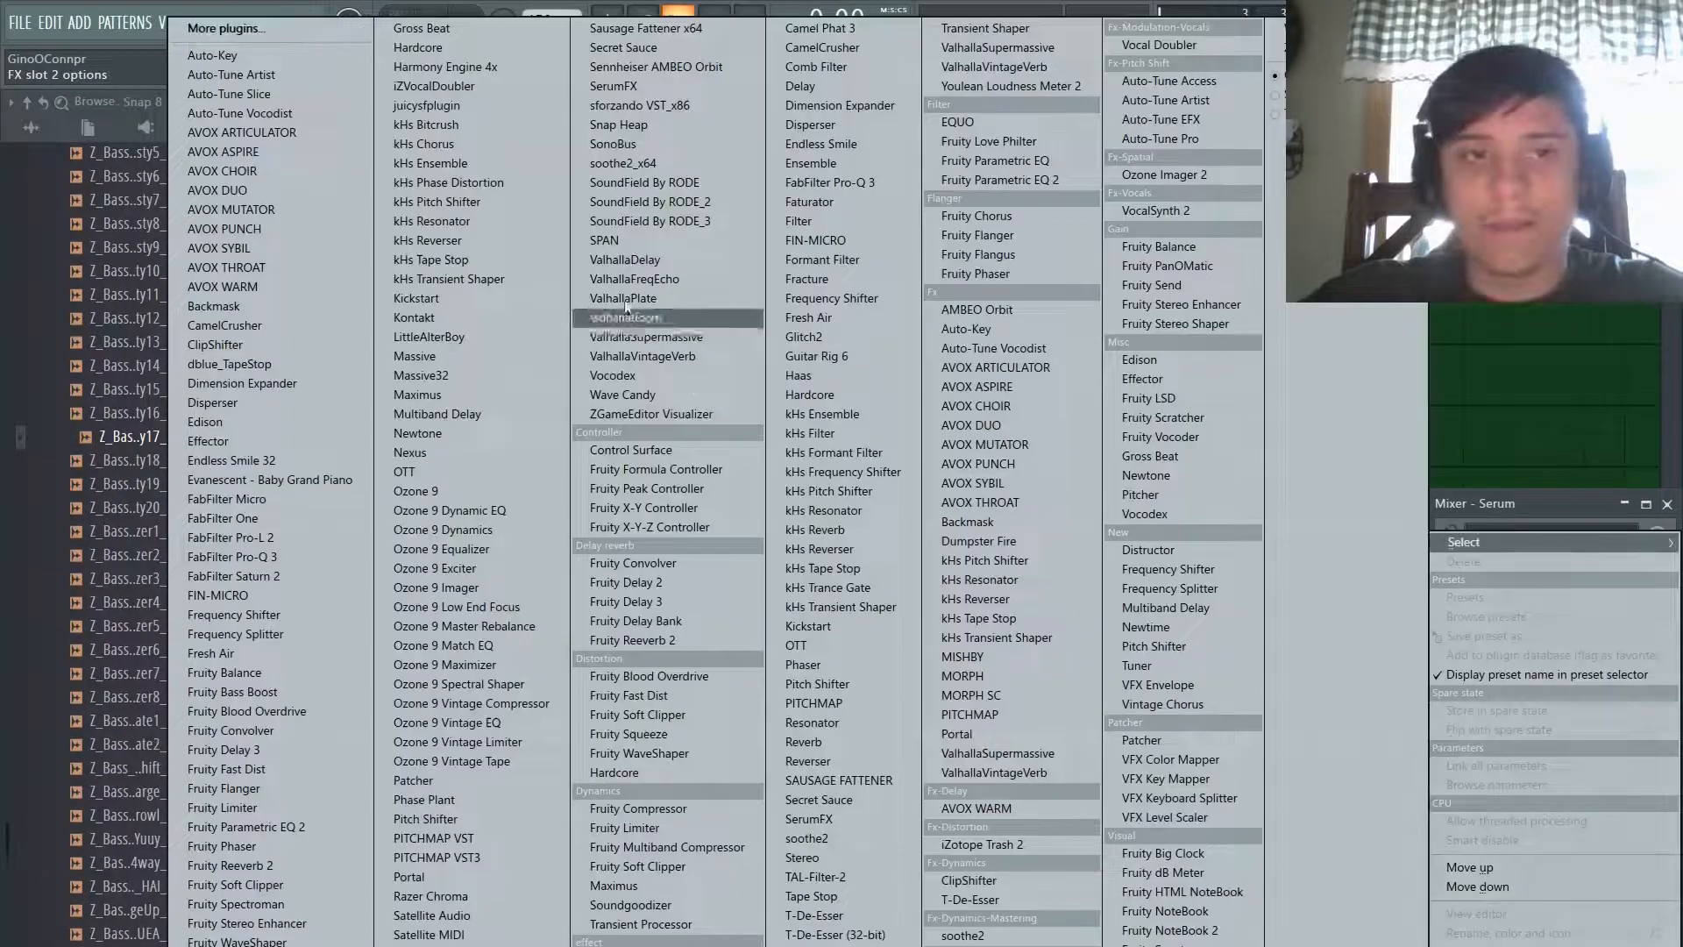
pyautogui.click(320, 334)
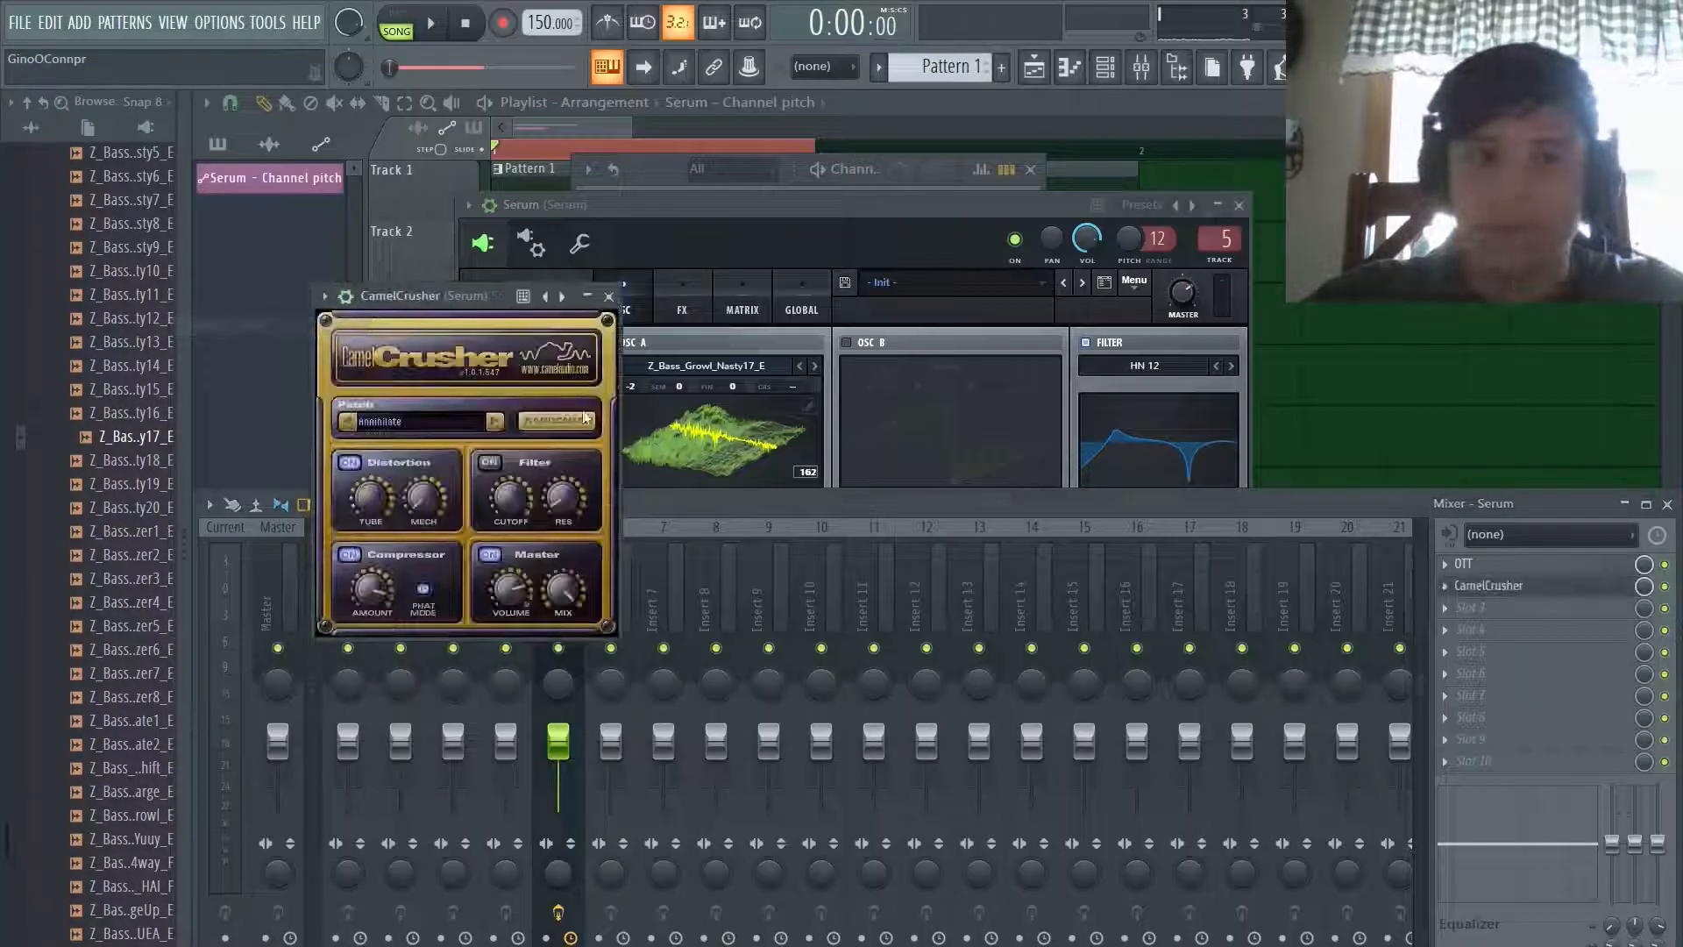
pyautogui.click(495, 422)
pyautogui.moveTo(446, 296); pyautogui.dragTo(616, 332)
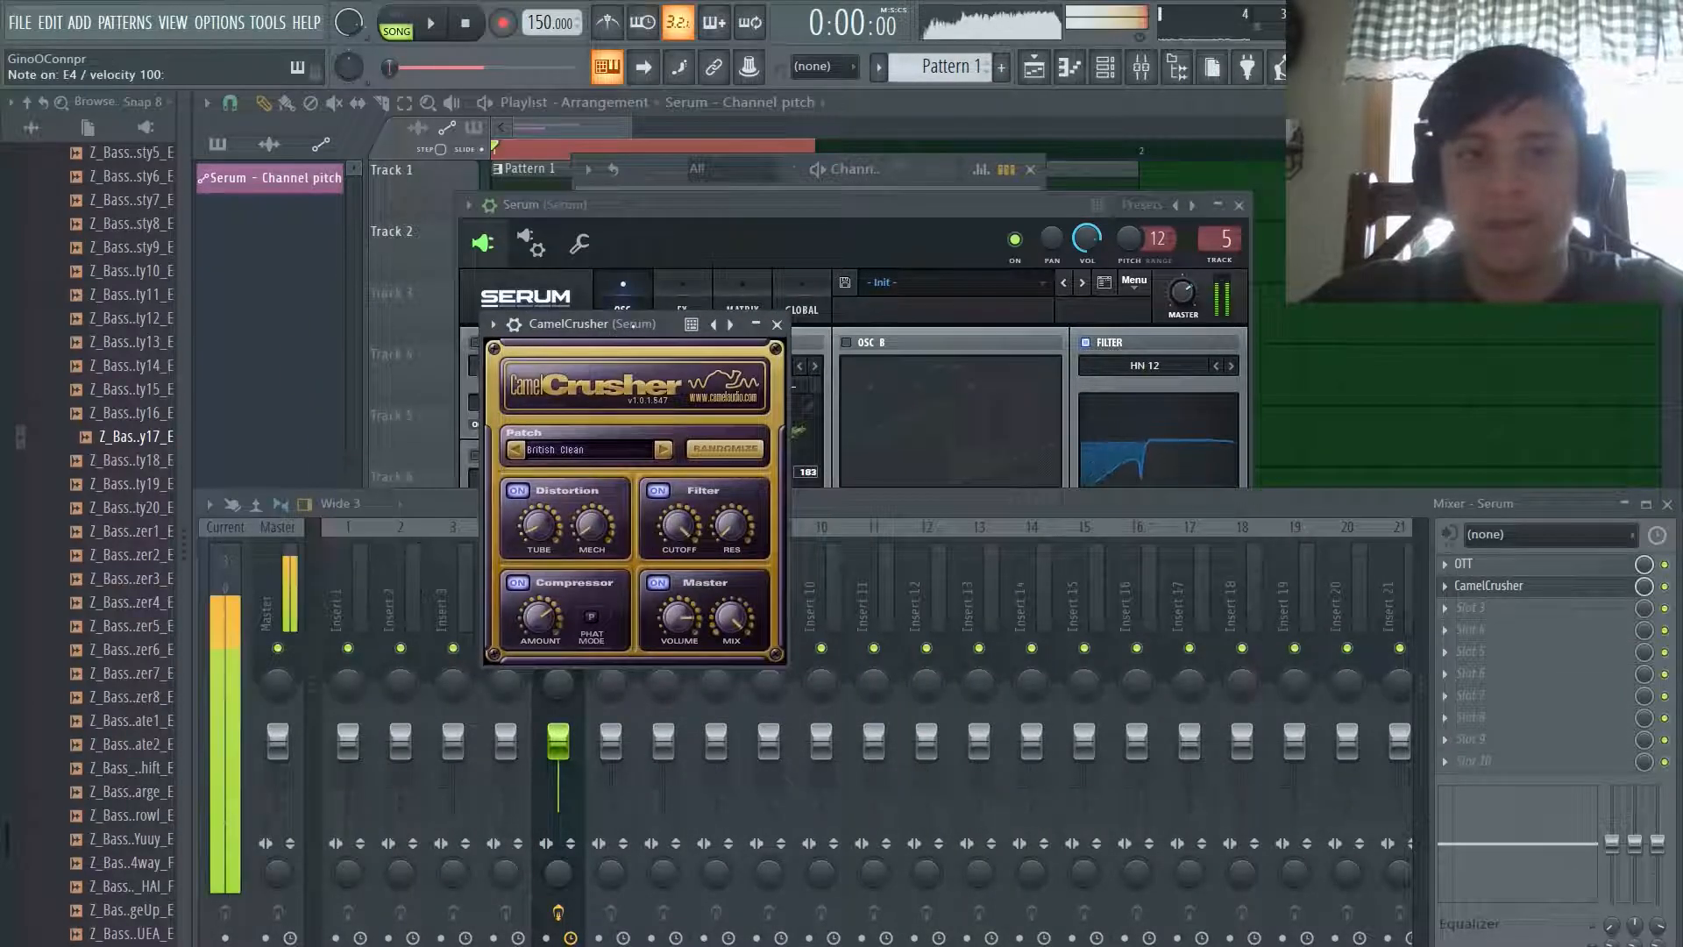
pyautogui.click(802, 547)
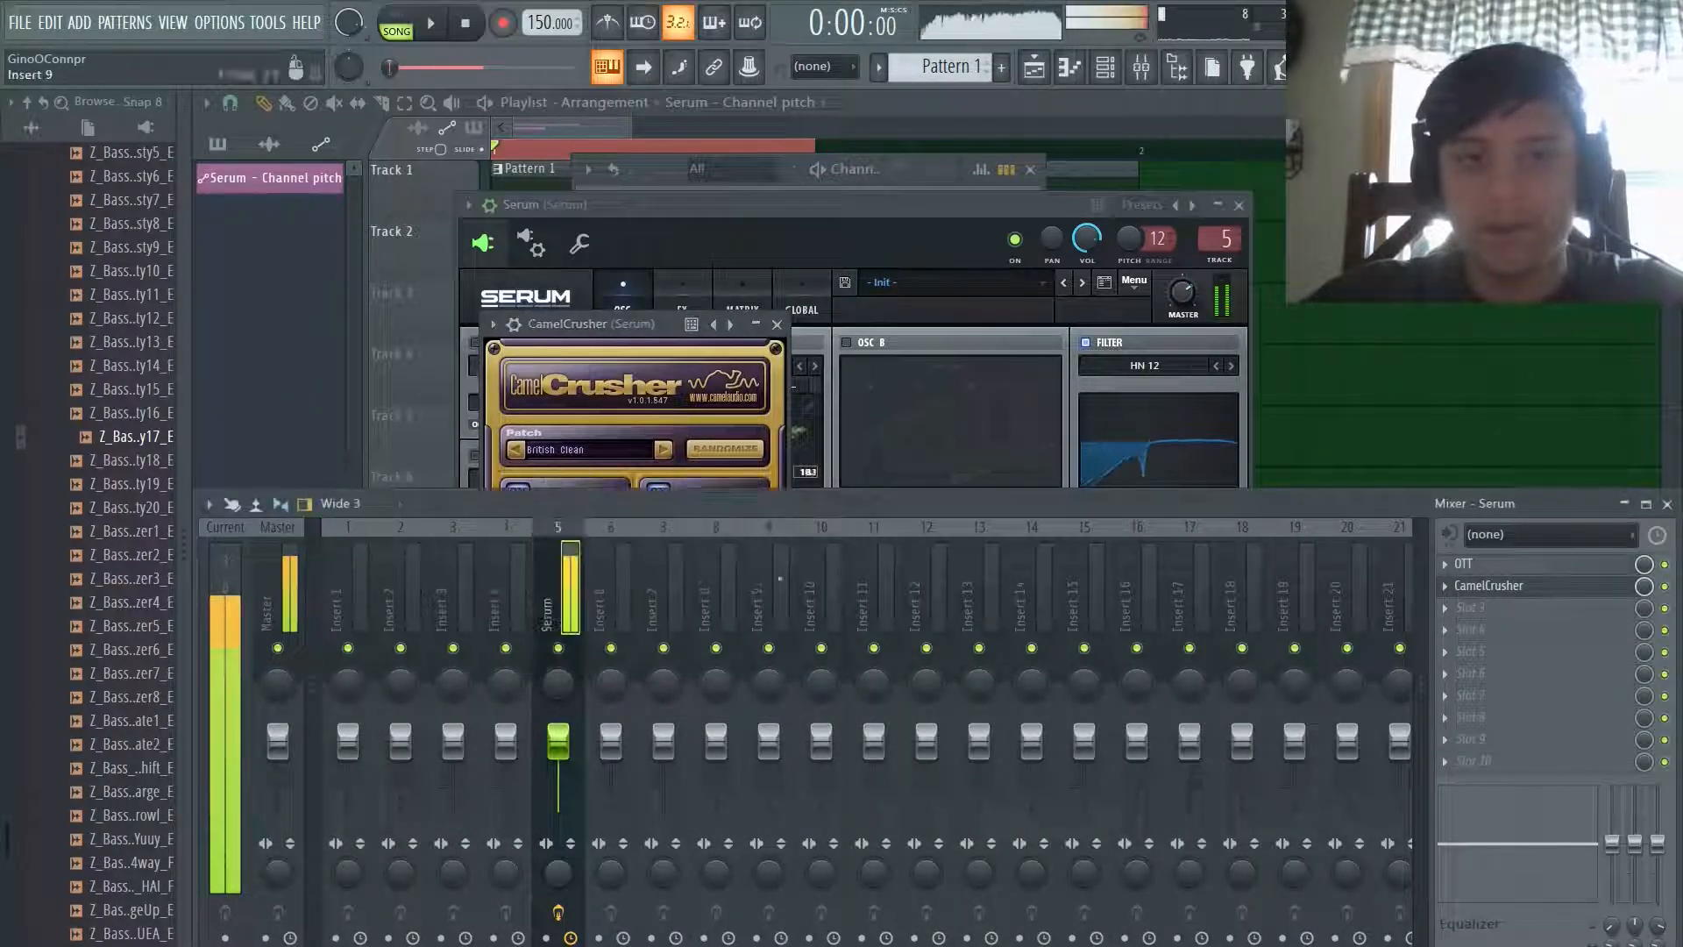
# Step: Load Dimension Expander in effect slot 3 of the Serum mixer track and adjust its Dry/Wet amount
pyautogui.click(1523, 613)
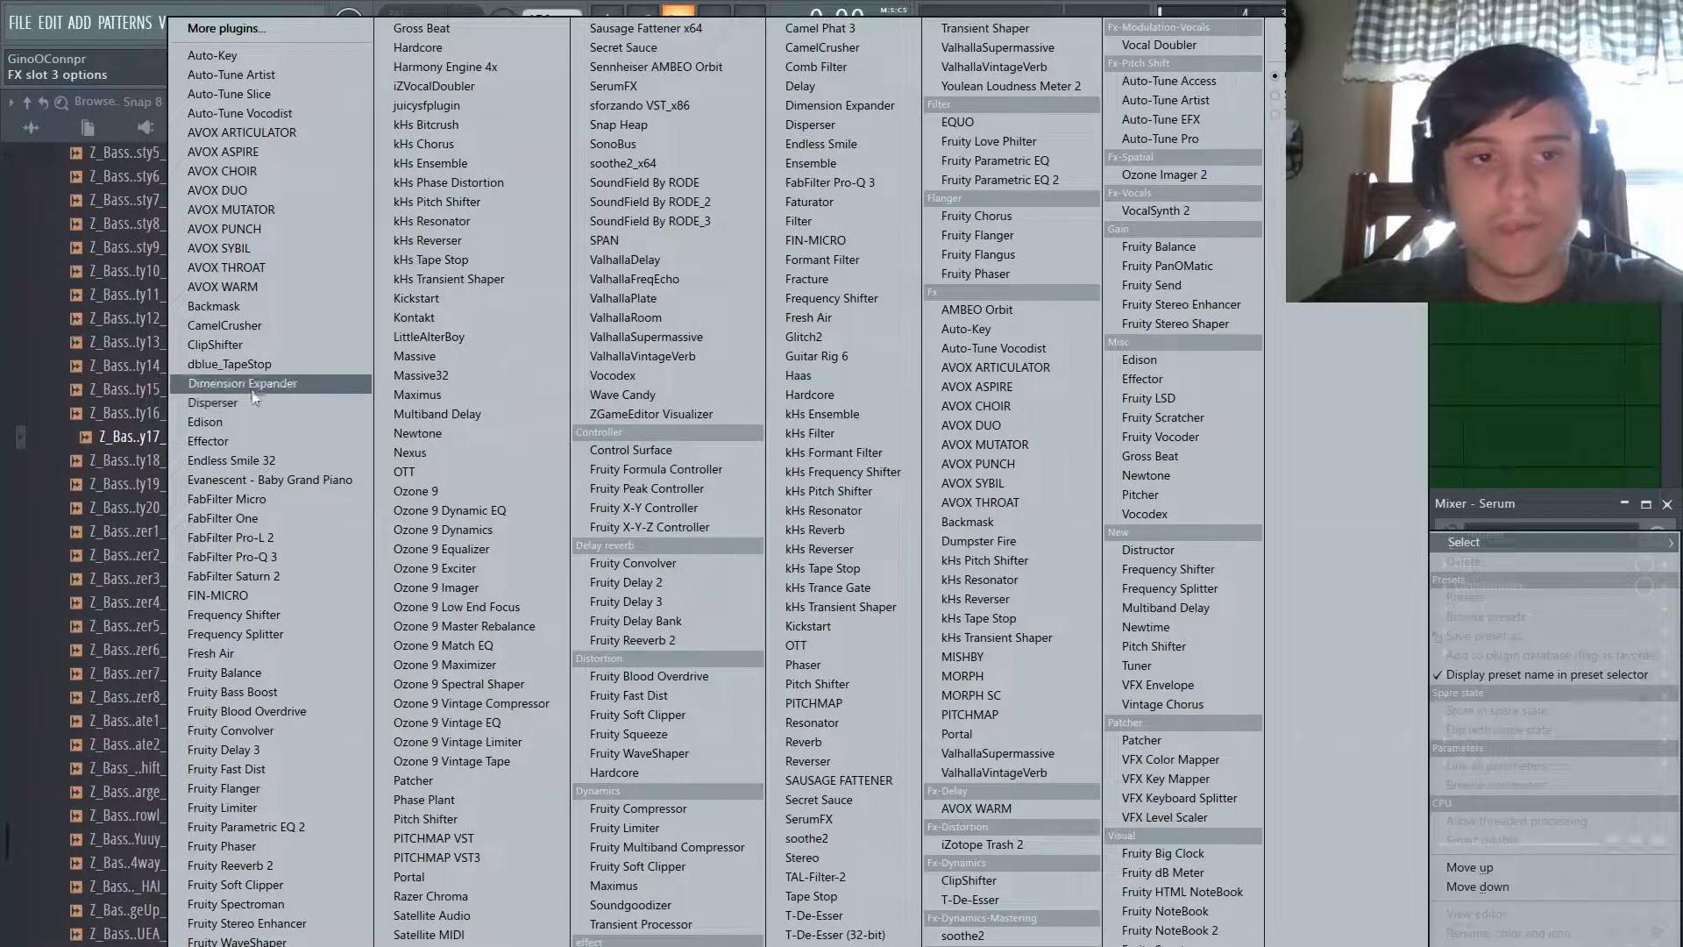
pyautogui.click(290, 383)
pyautogui.moveTo(465, 352); pyautogui.dragTo(705, 439)
pyautogui.moveTo(662, 492)
pyautogui.mouseDown()
pyautogui.moveTo(672, 461)
pyautogui.moveTo(680, 491)
pyautogui.mouseUp()
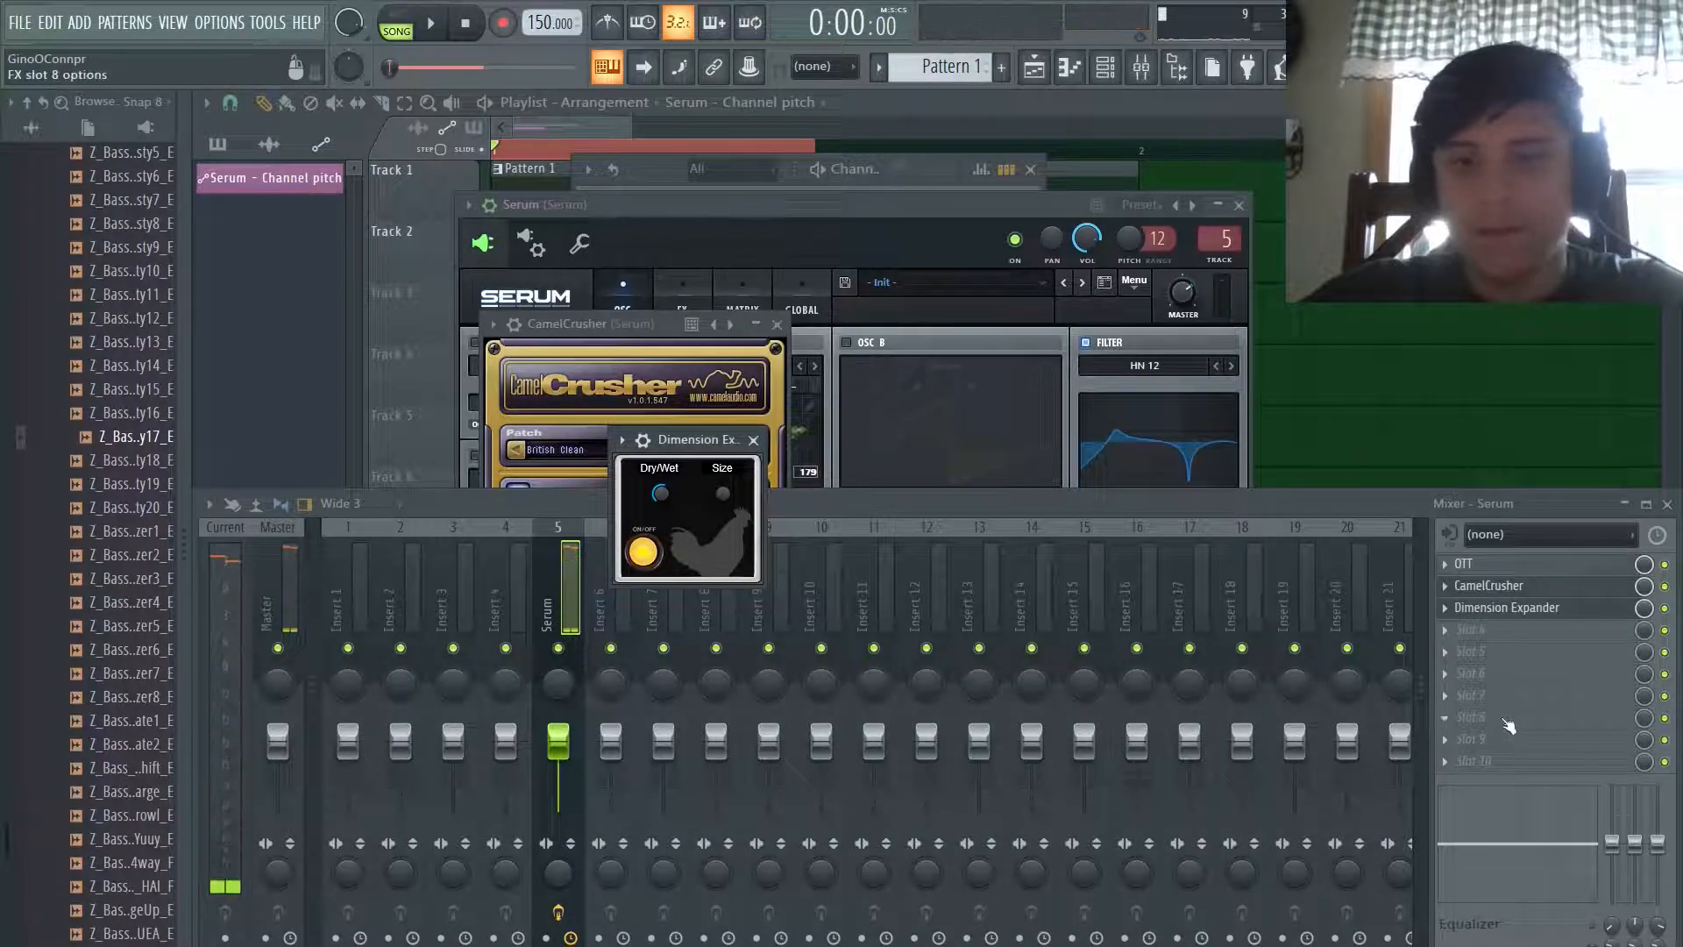
# Step: Enable Serum's sub oscillator at octave -2, turn its level down, and modulate that level with LFO 1 by 71
pyautogui.click(717, 232)
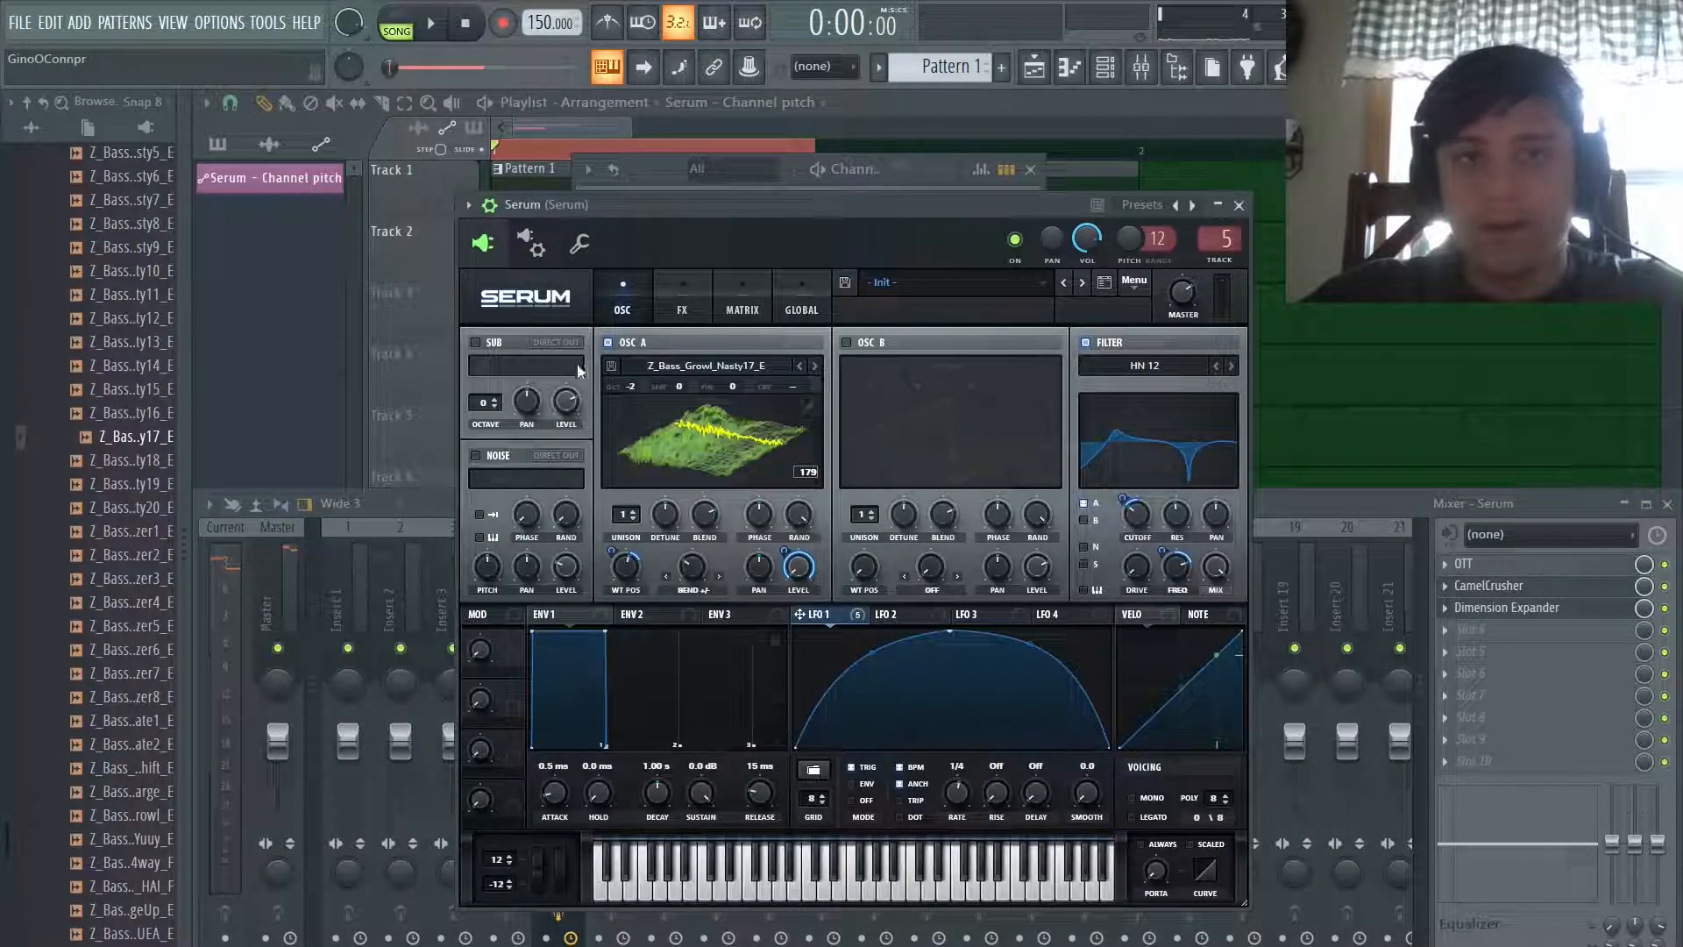
pyautogui.click(495, 406)
pyautogui.click(495, 406)
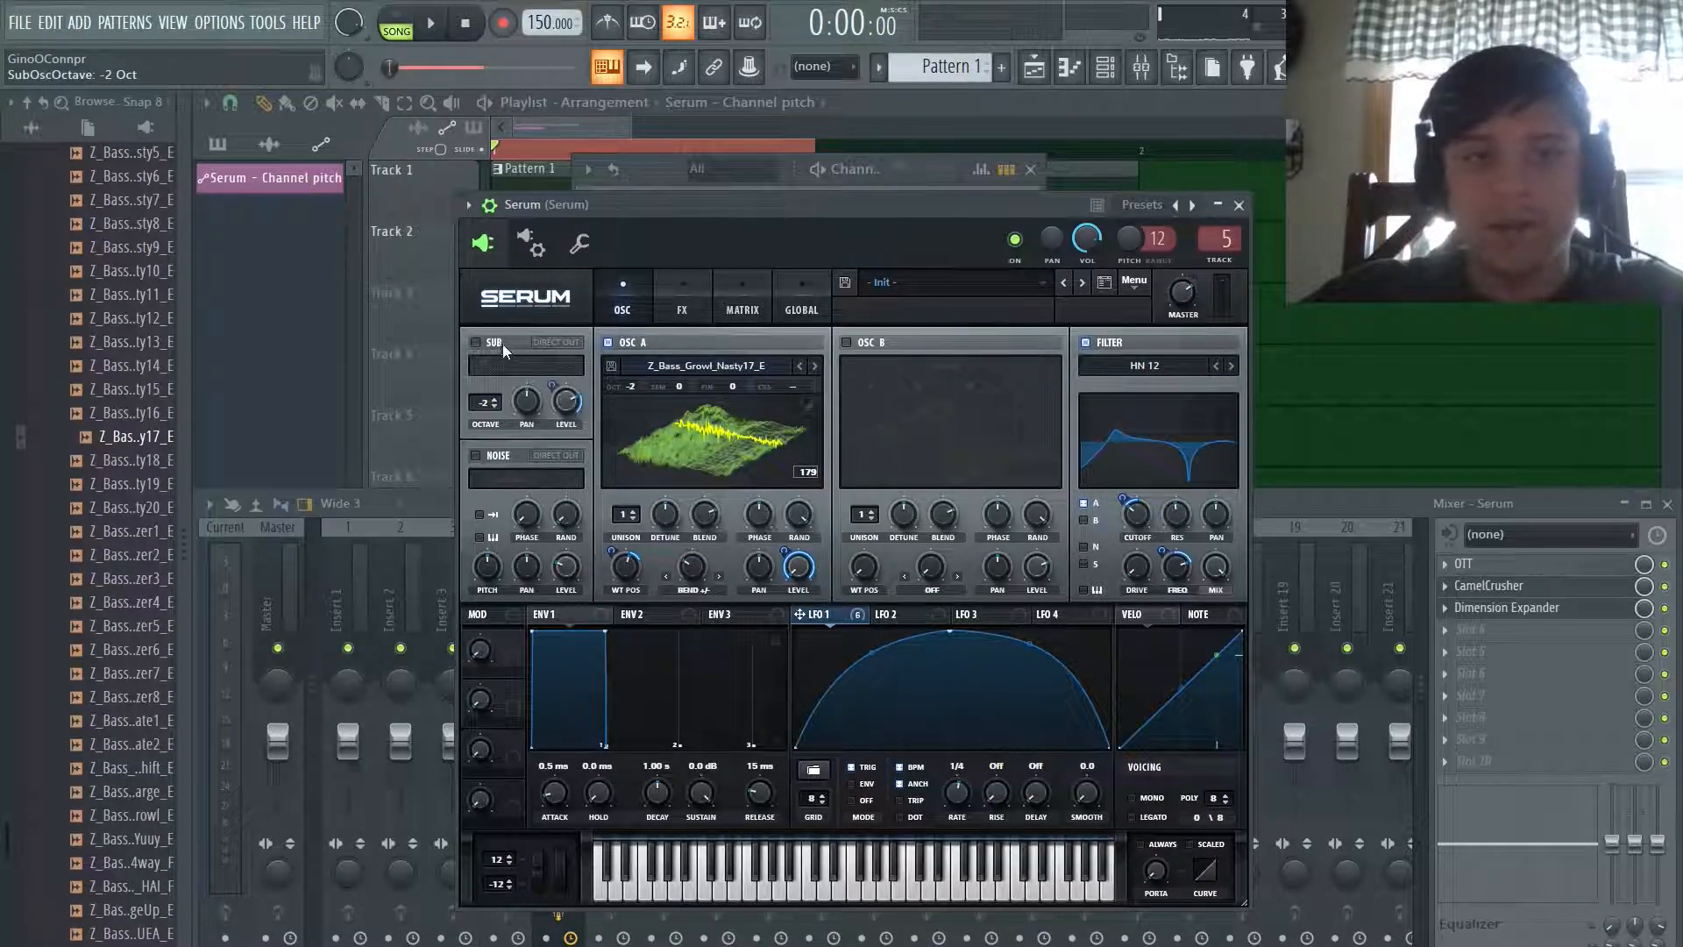
pyautogui.moveTo(566, 405); pyautogui.dragTo(588, 673)
pyautogui.moveTo(553, 386); pyautogui.dragTo(605, 226)
pyautogui.press('c')
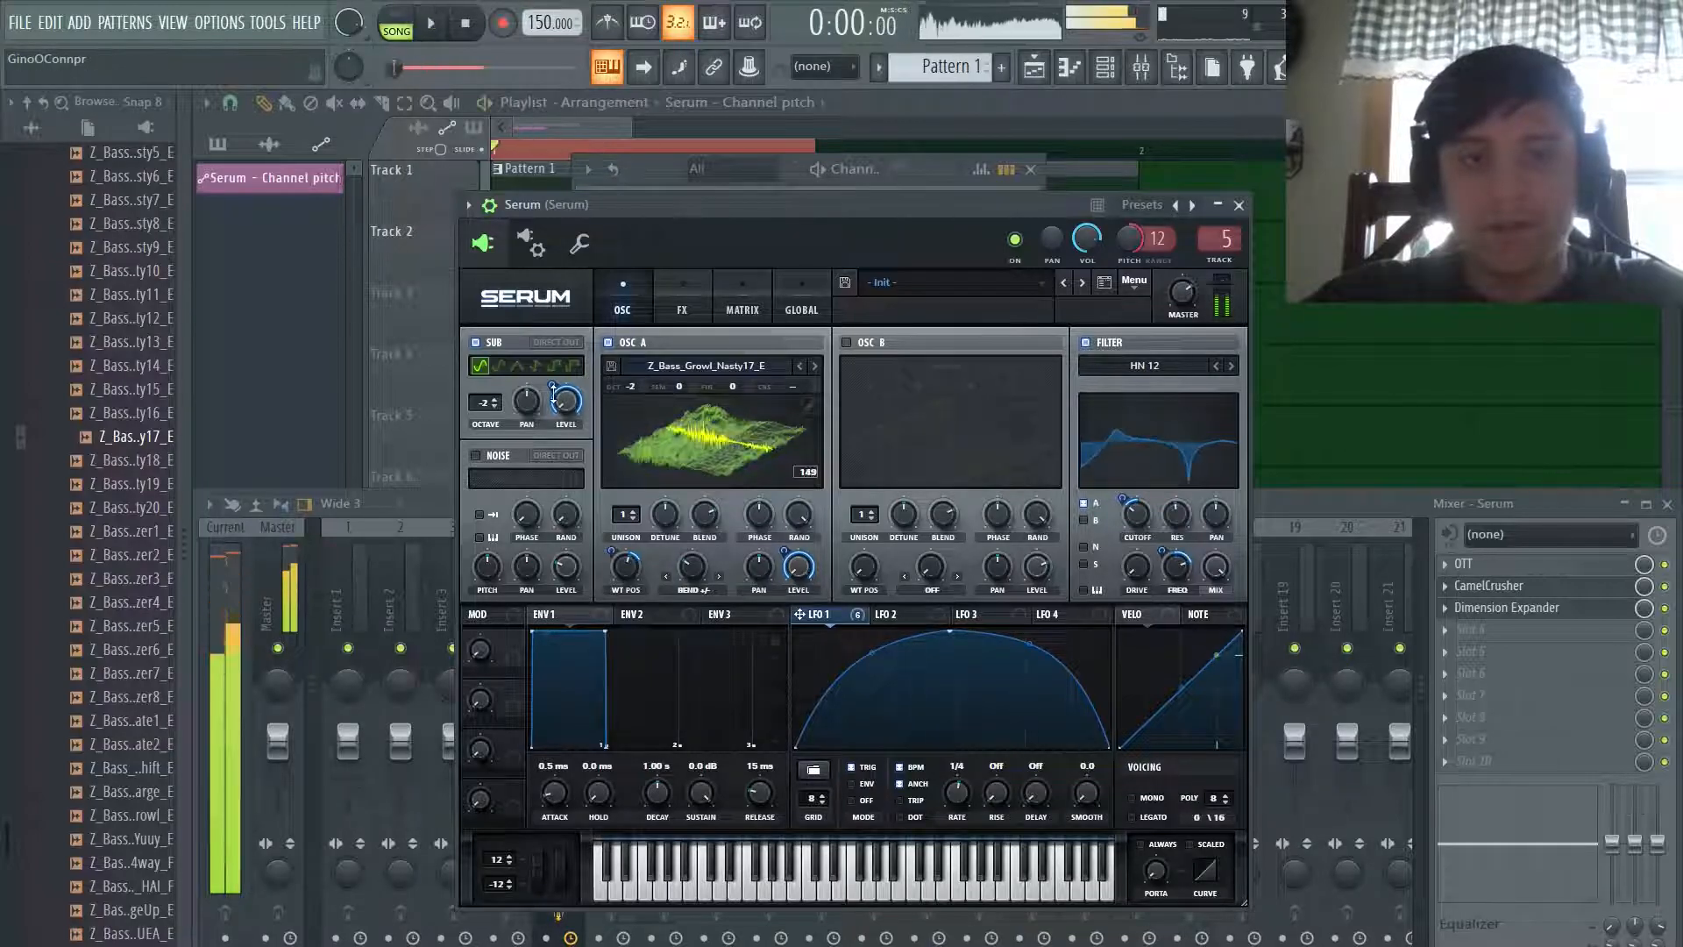
pyautogui.moveTo(553, 386); pyautogui.dragTo(553, 393)
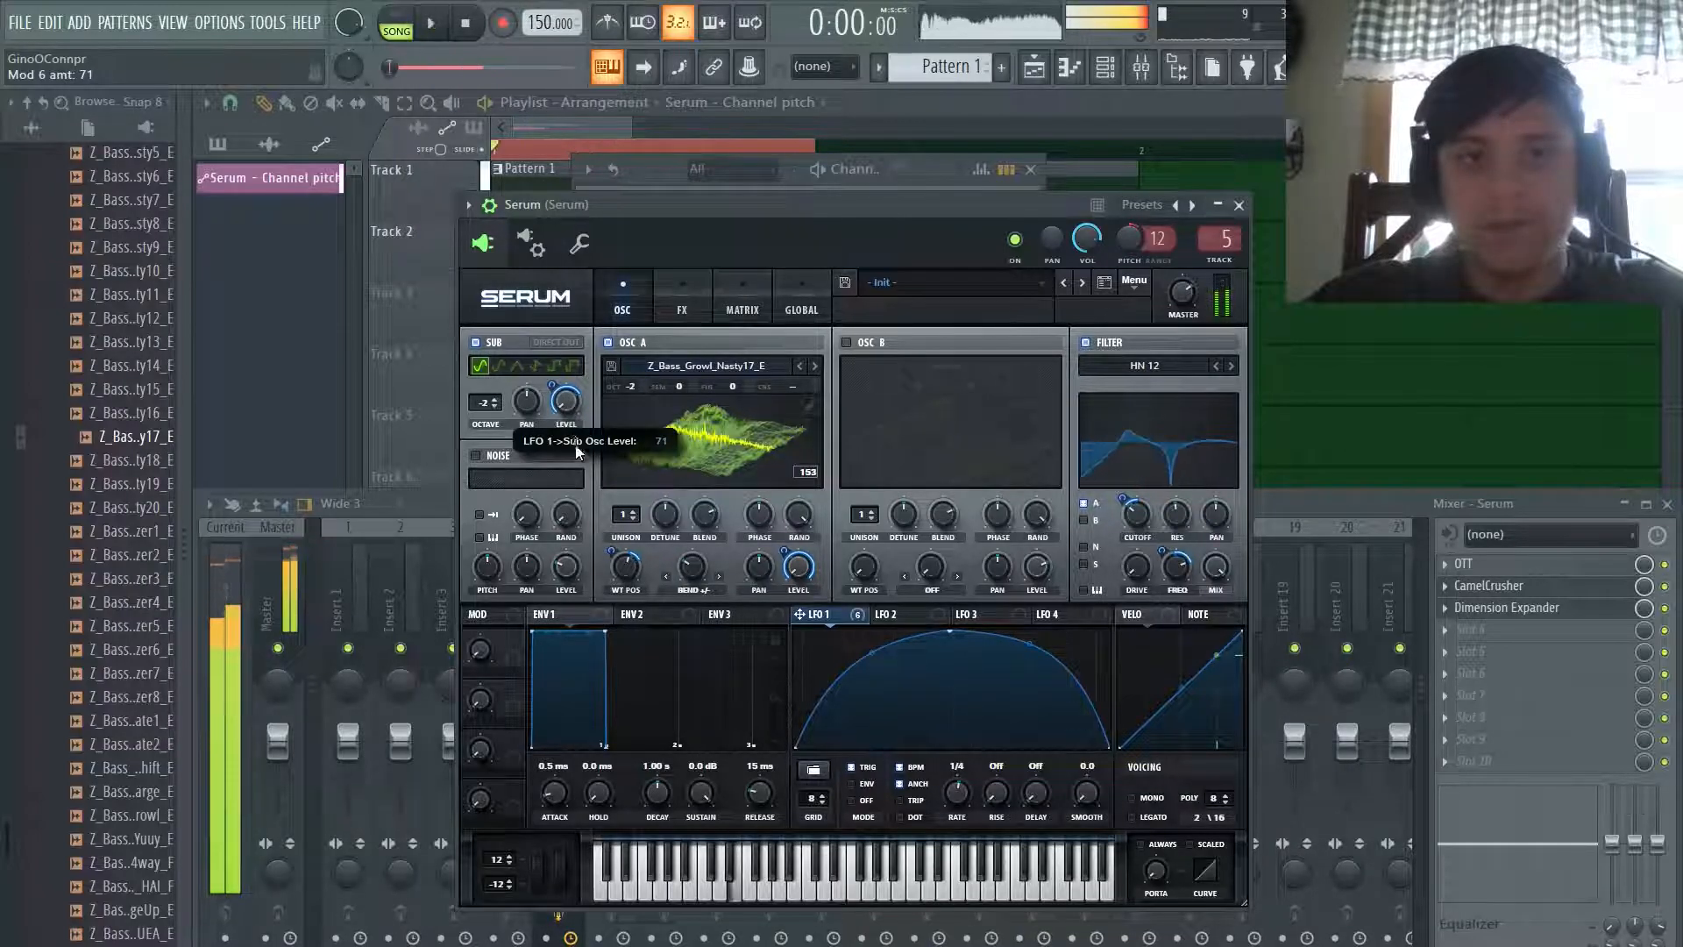
# Step: Reshape the tension of the channel pitch automation's segments in the playlist while auditioning the loop
pyautogui.press('F12')
pyautogui.press('space')
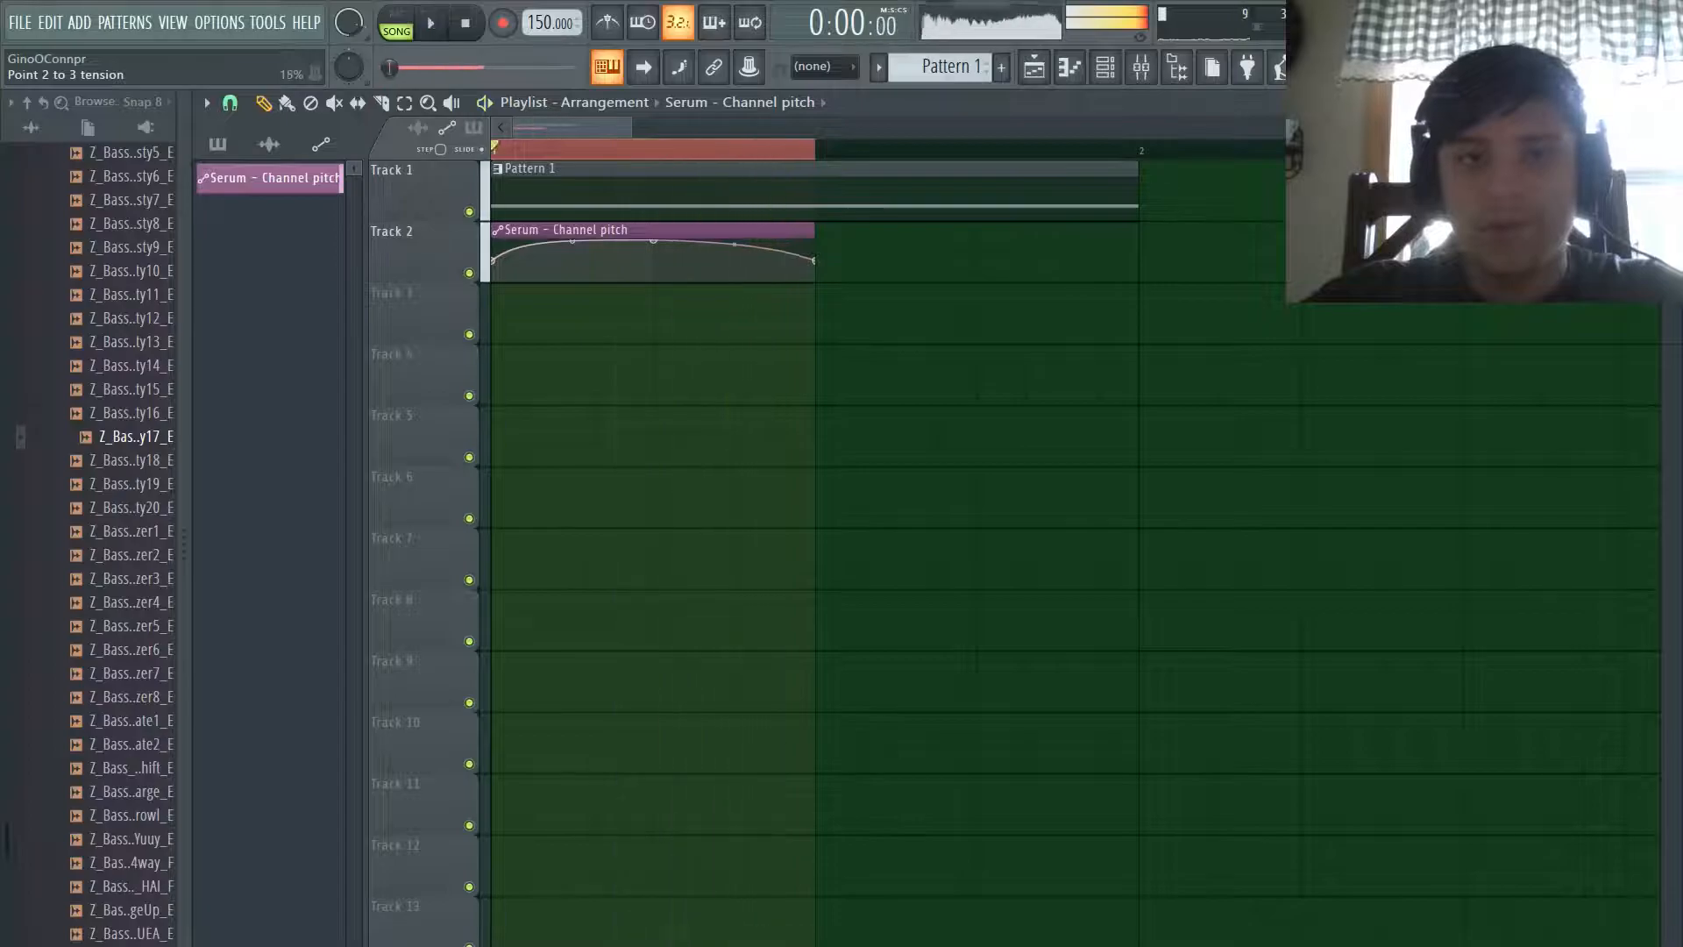
pyautogui.moveTo(588, 249); pyautogui.dragTo(587, 256)
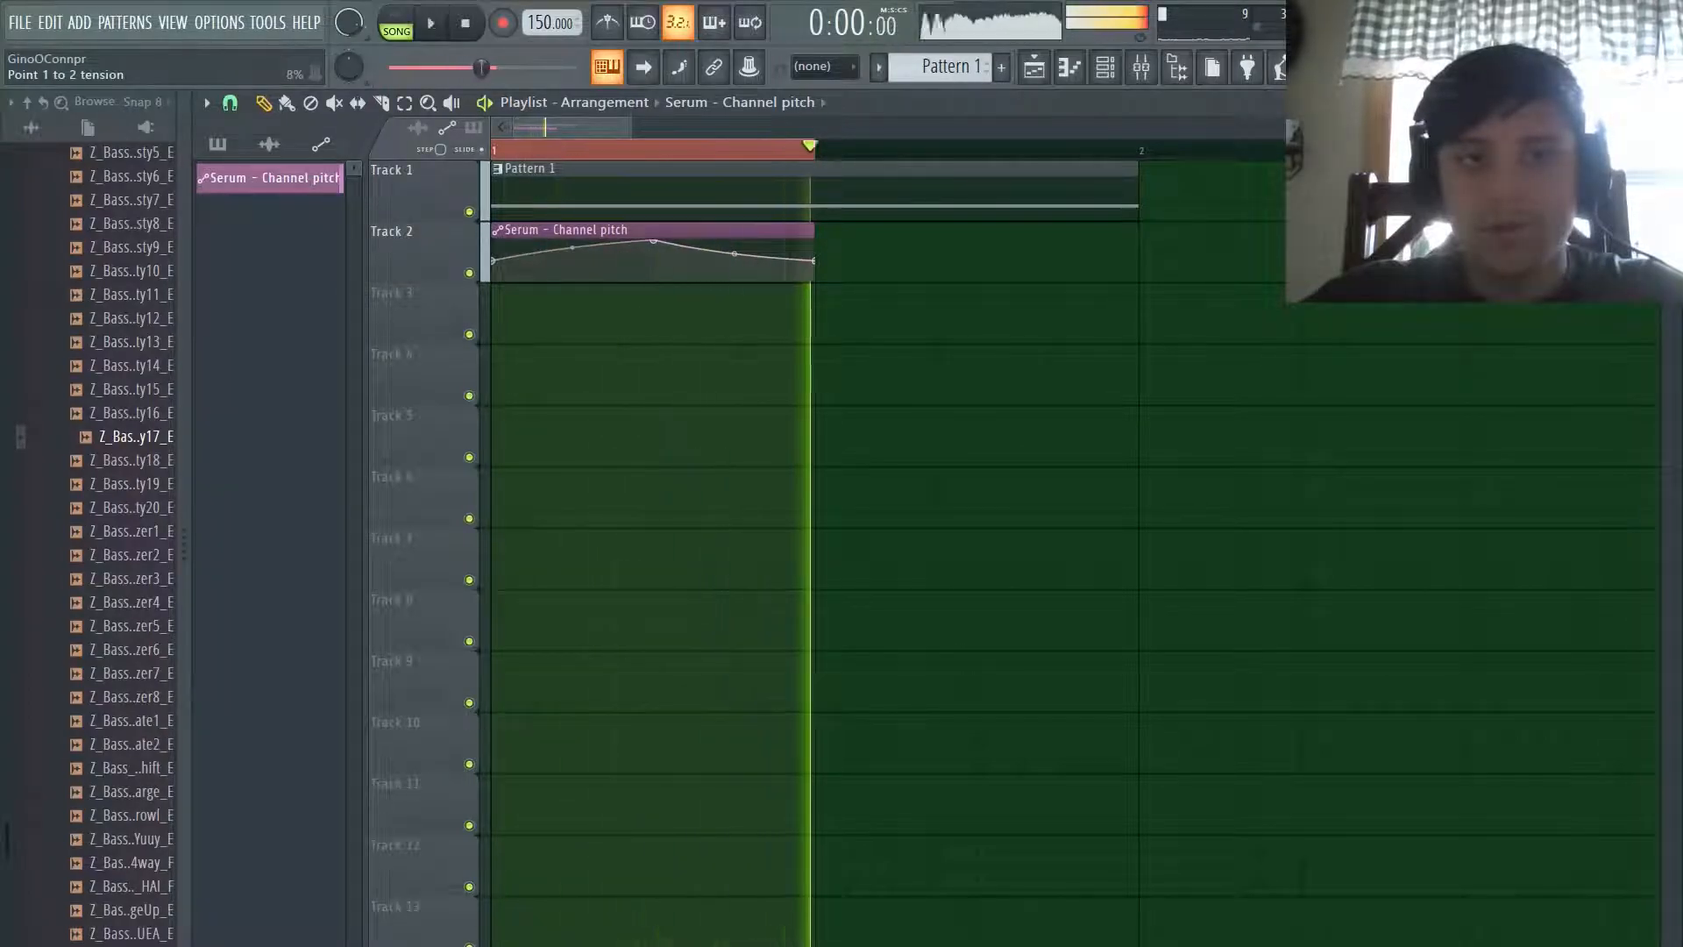
# Step: Set LFO 1's rate to 1/2 in Serum and lower its sub level modulation to about 56
pyautogui.press('F6')
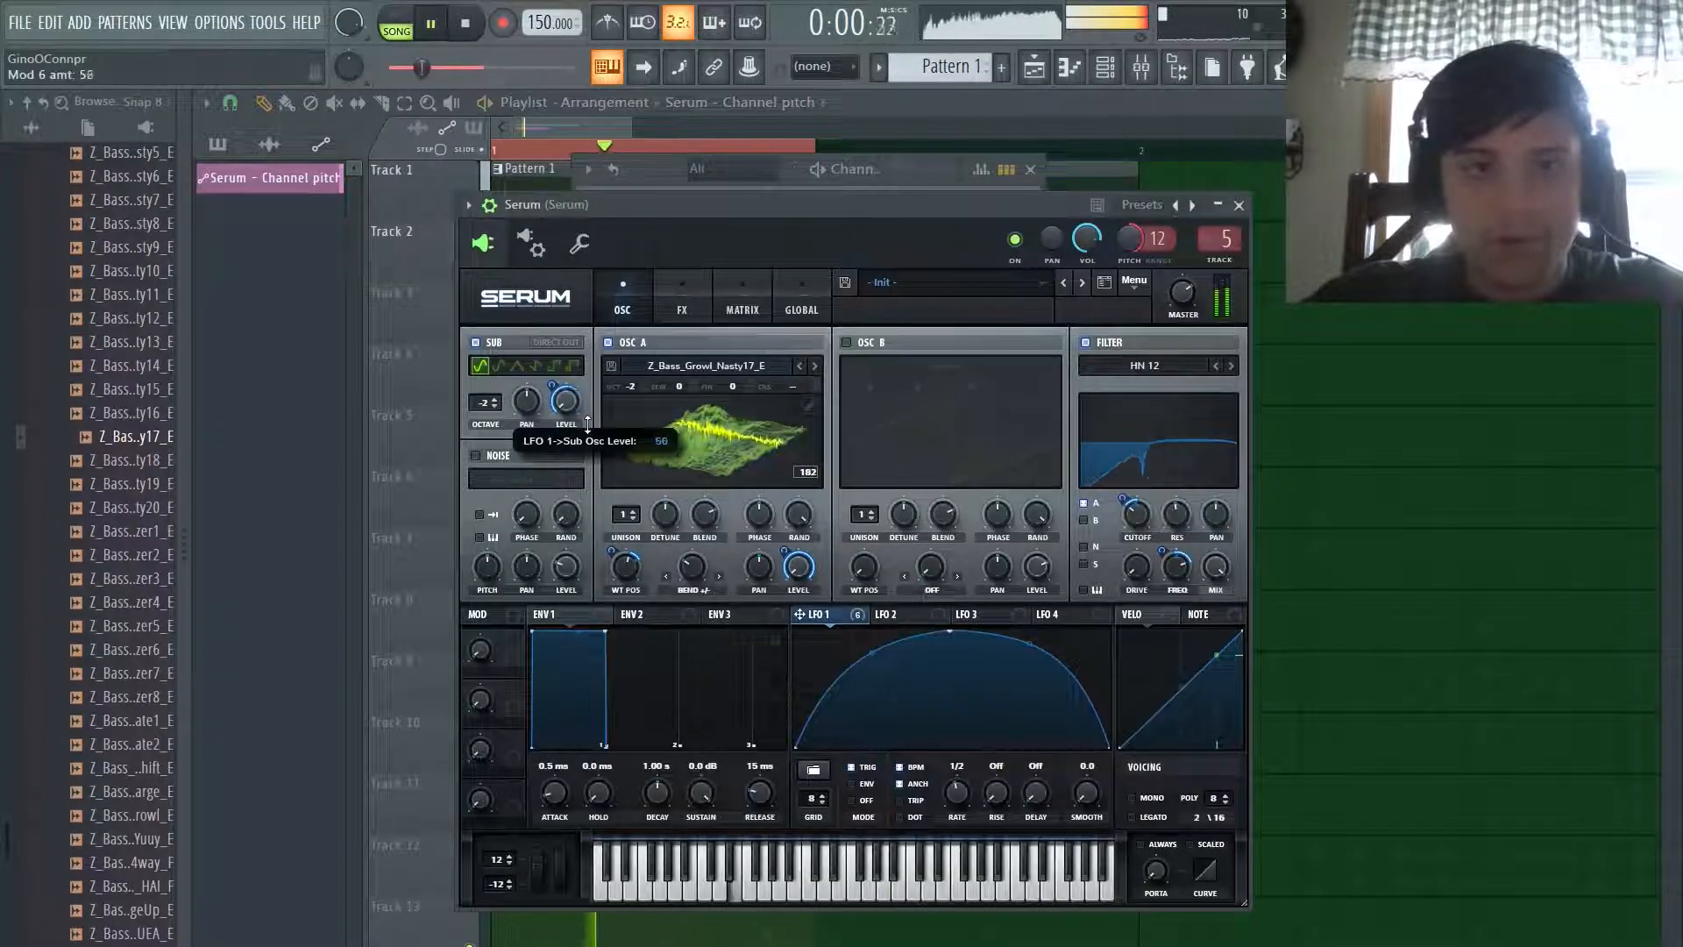
pyautogui.press('space')
pyautogui.press('F6')
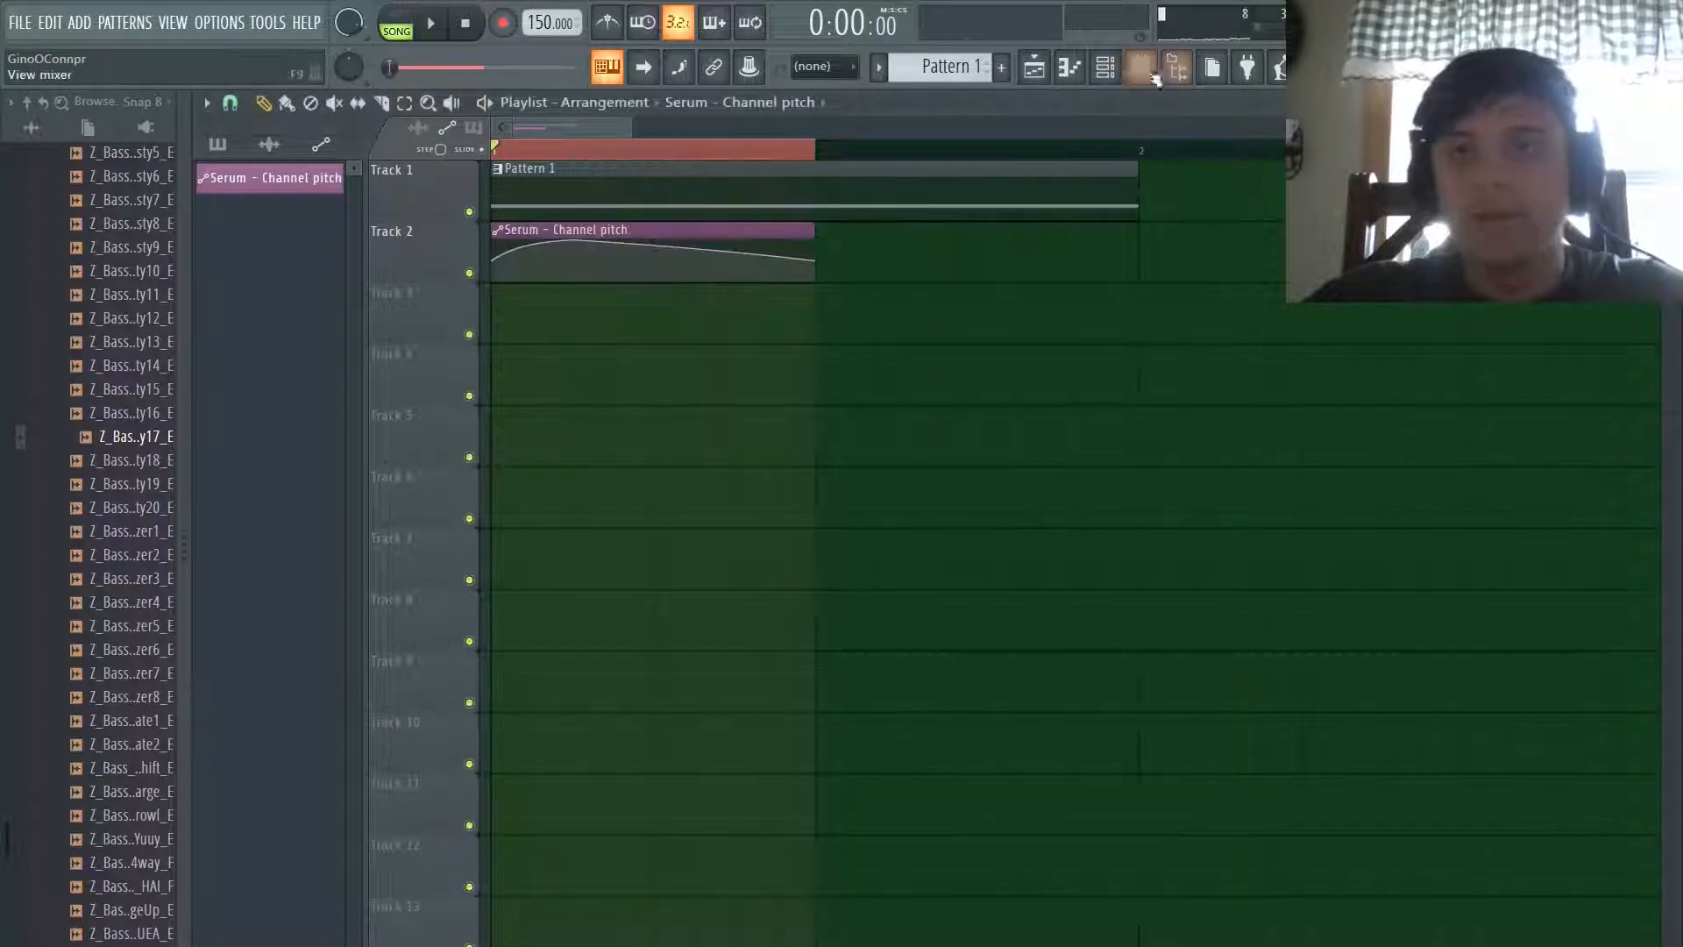
# Step: Load Fruity Parametric EQ 2 in effect slot 7 of the Serum mixer track
pyautogui.press('F9')
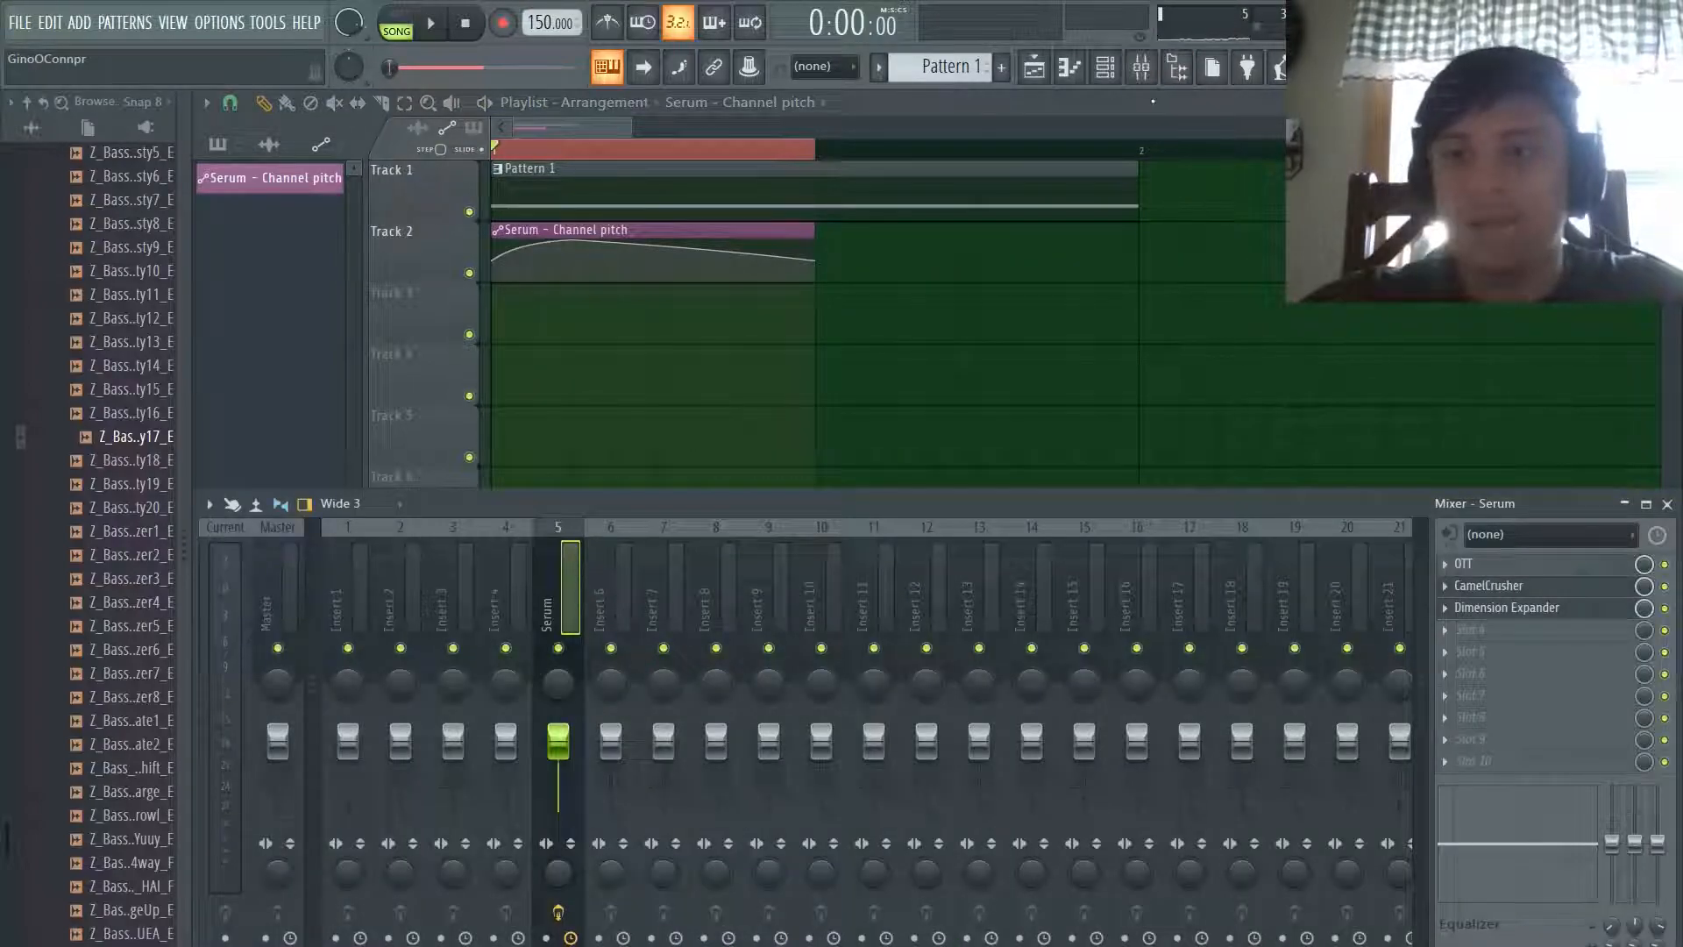
pyautogui.click(1507, 695)
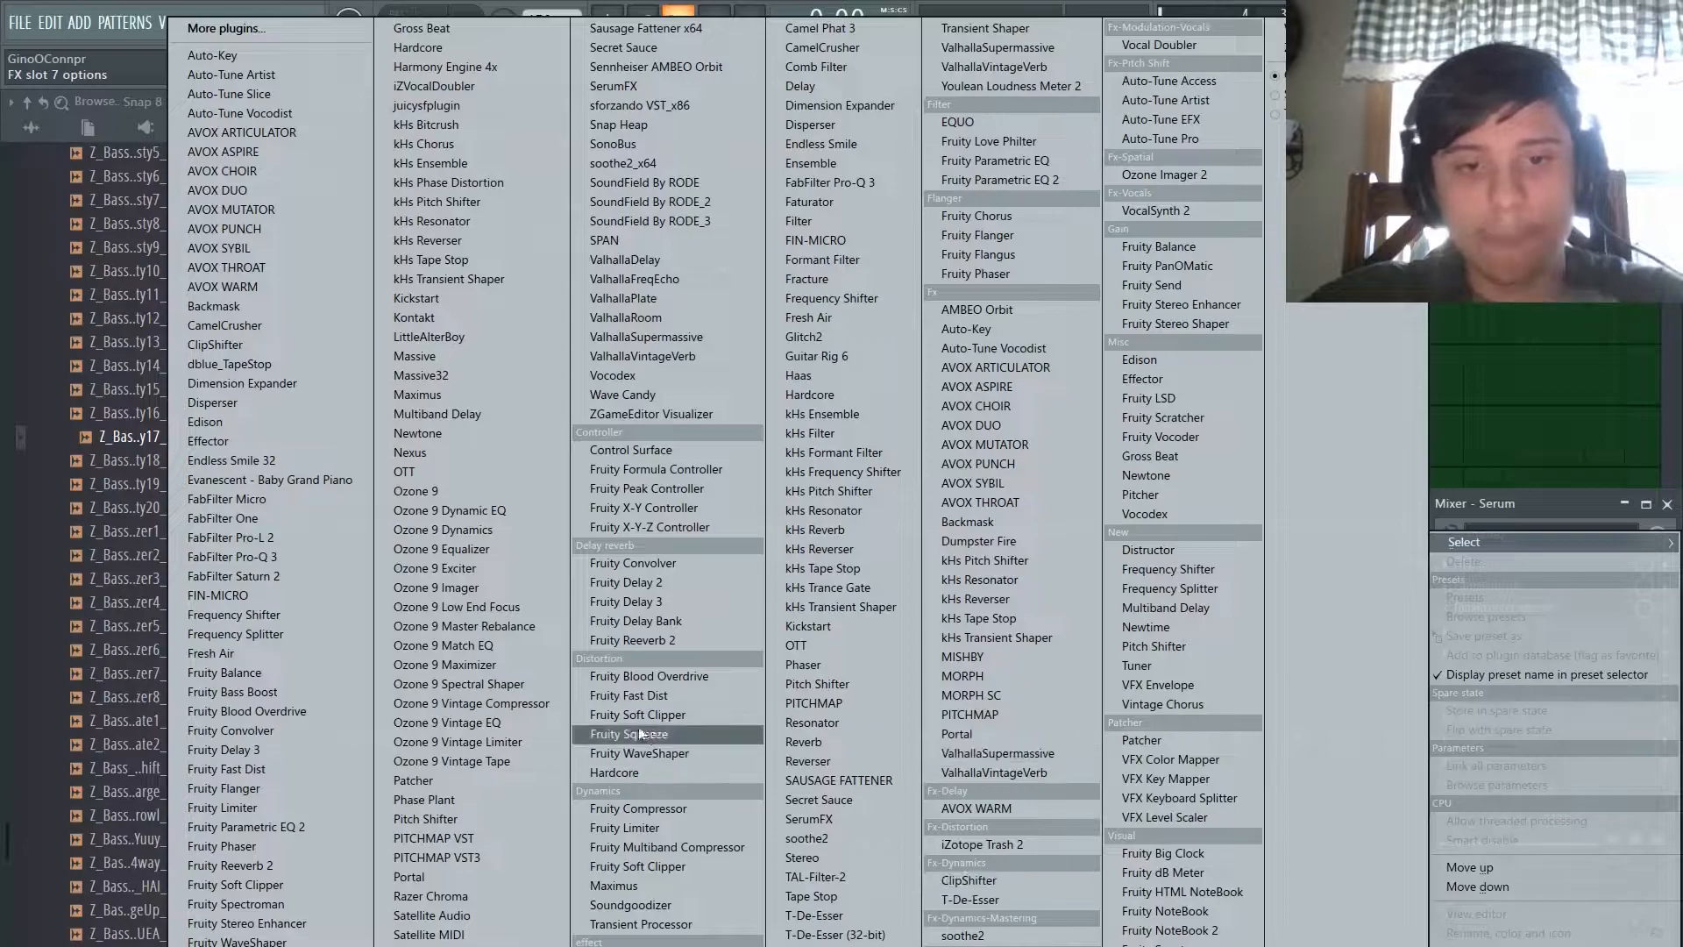
pyautogui.click(1000, 179)
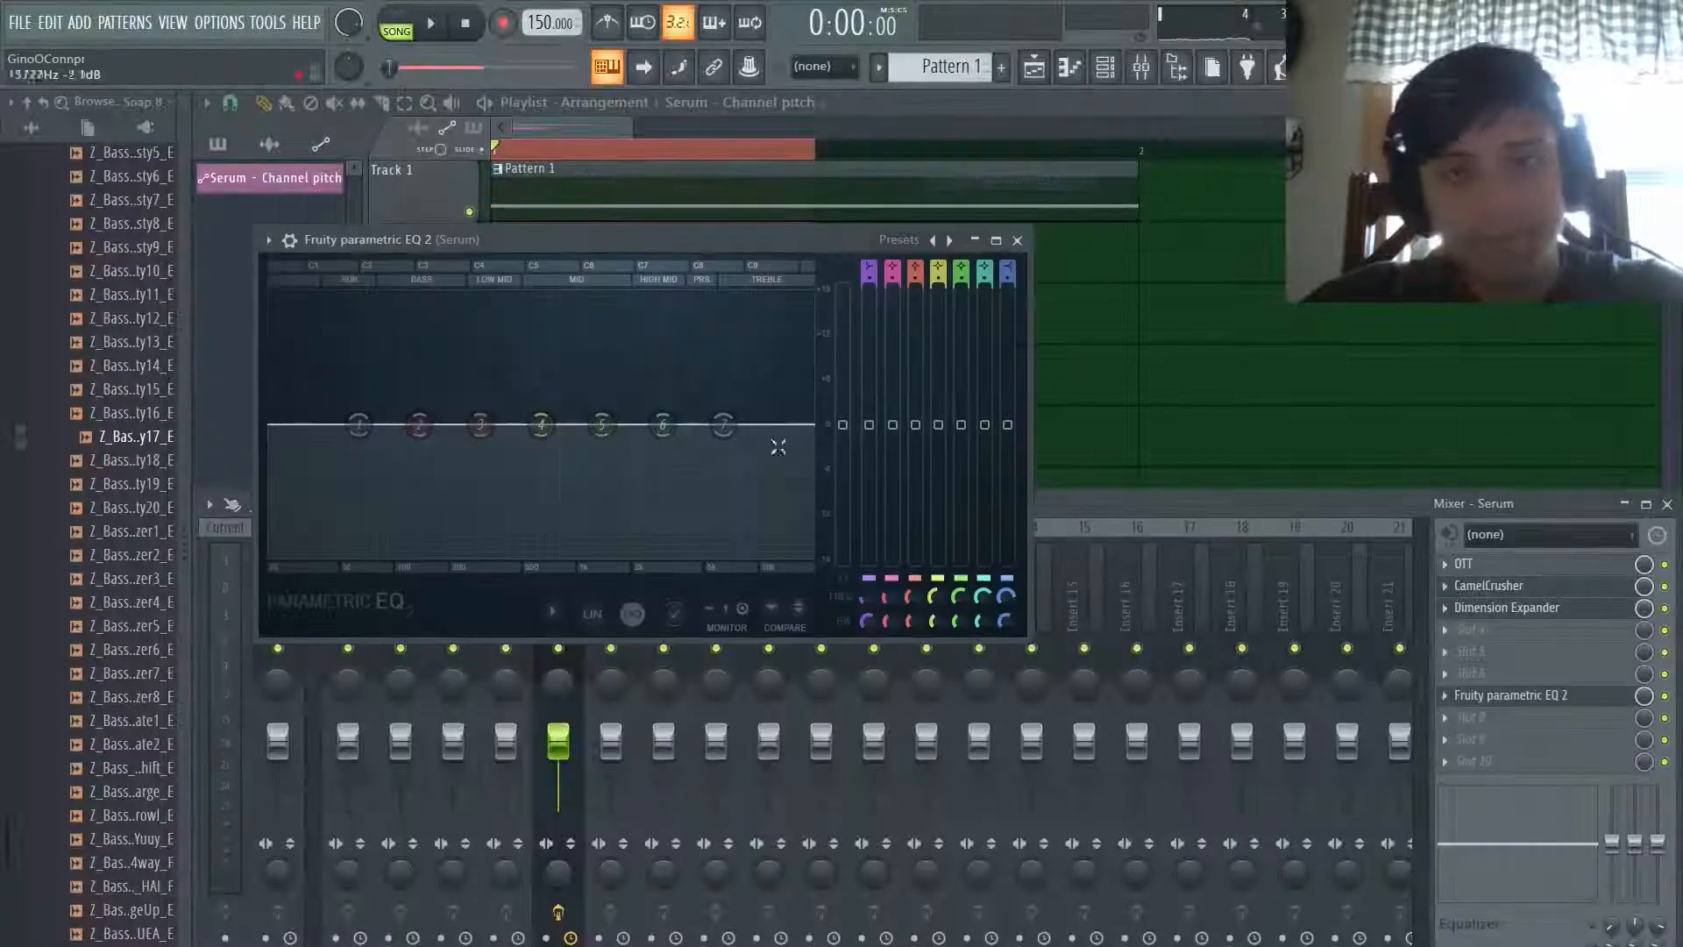
# Step: Make EQ band 1 a Steep 8 high-pass filter and raise its cutoff frequency slightly
pyautogui.rightClick(359, 425)
pyautogui.moveTo(391, 492)
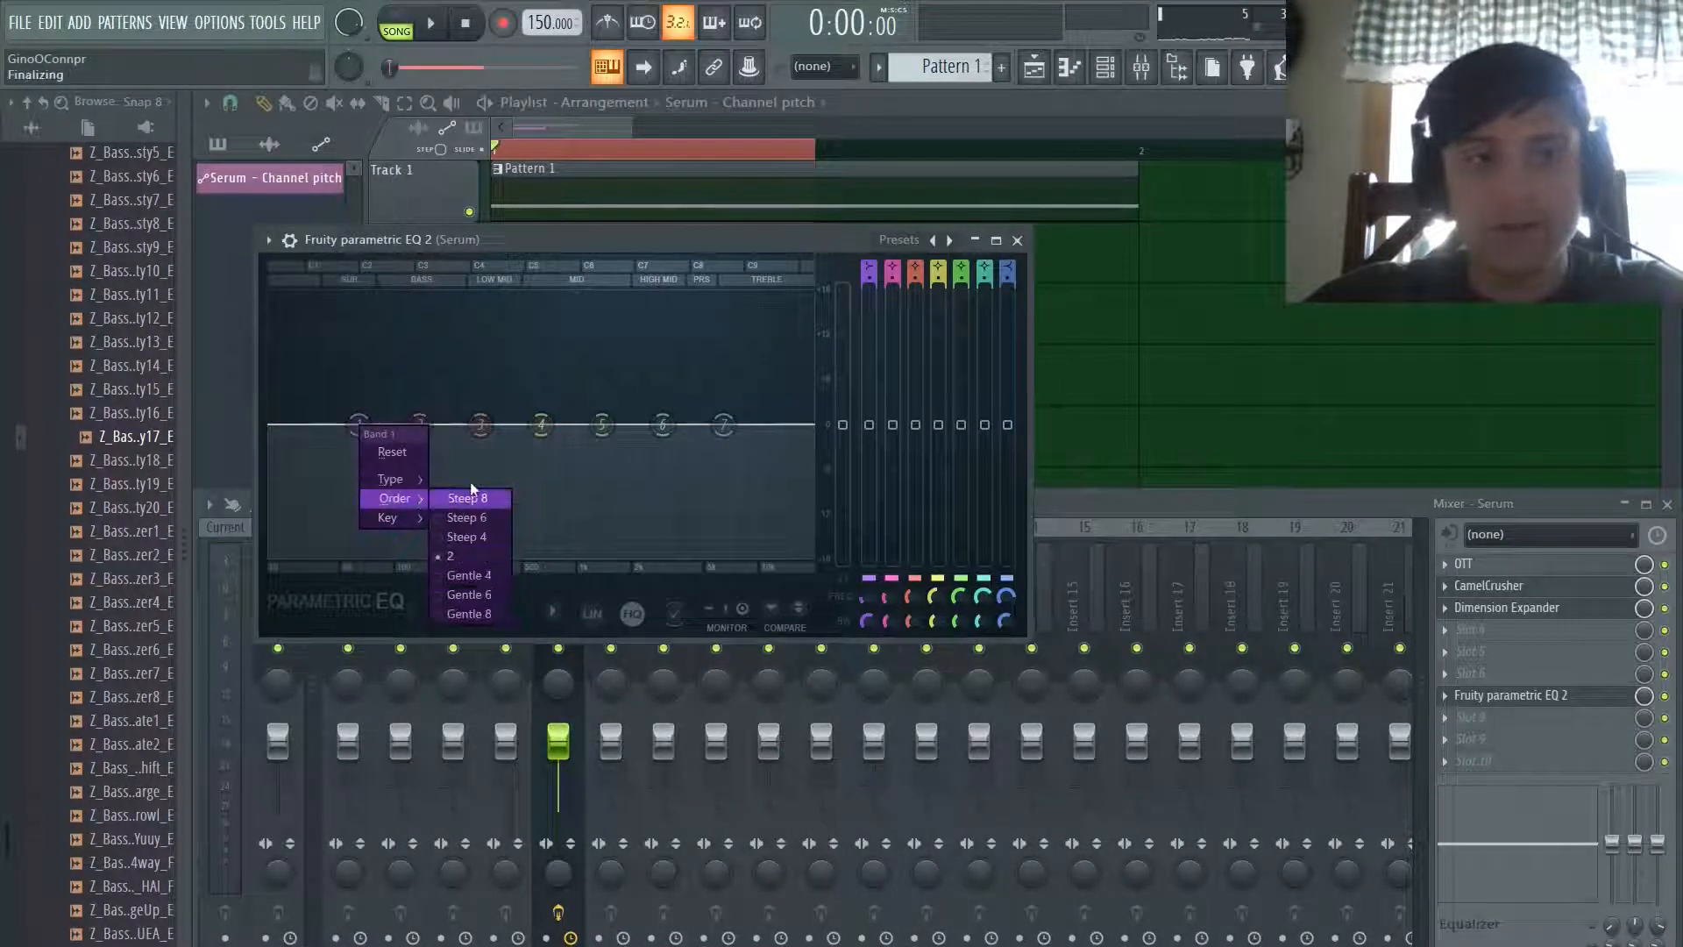
pyautogui.click(468, 498)
pyautogui.rightClick(359, 425)
pyautogui.click(465, 540)
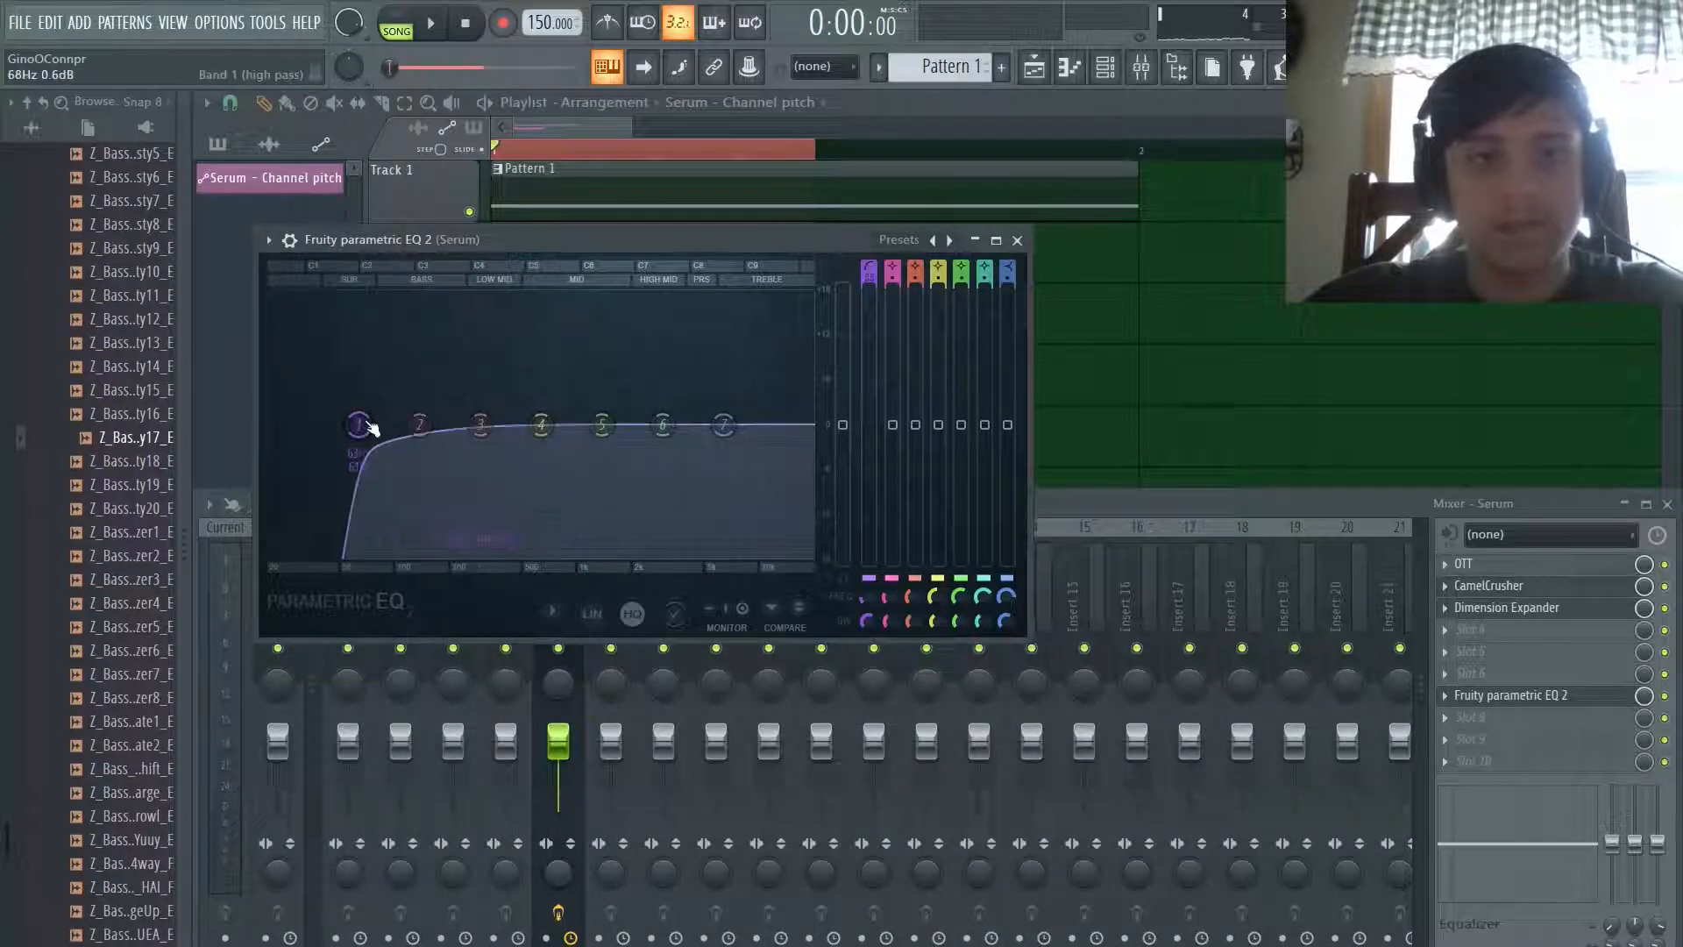
pyautogui.moveTo(374, 425); pyautogui.dragTo(381, 425)
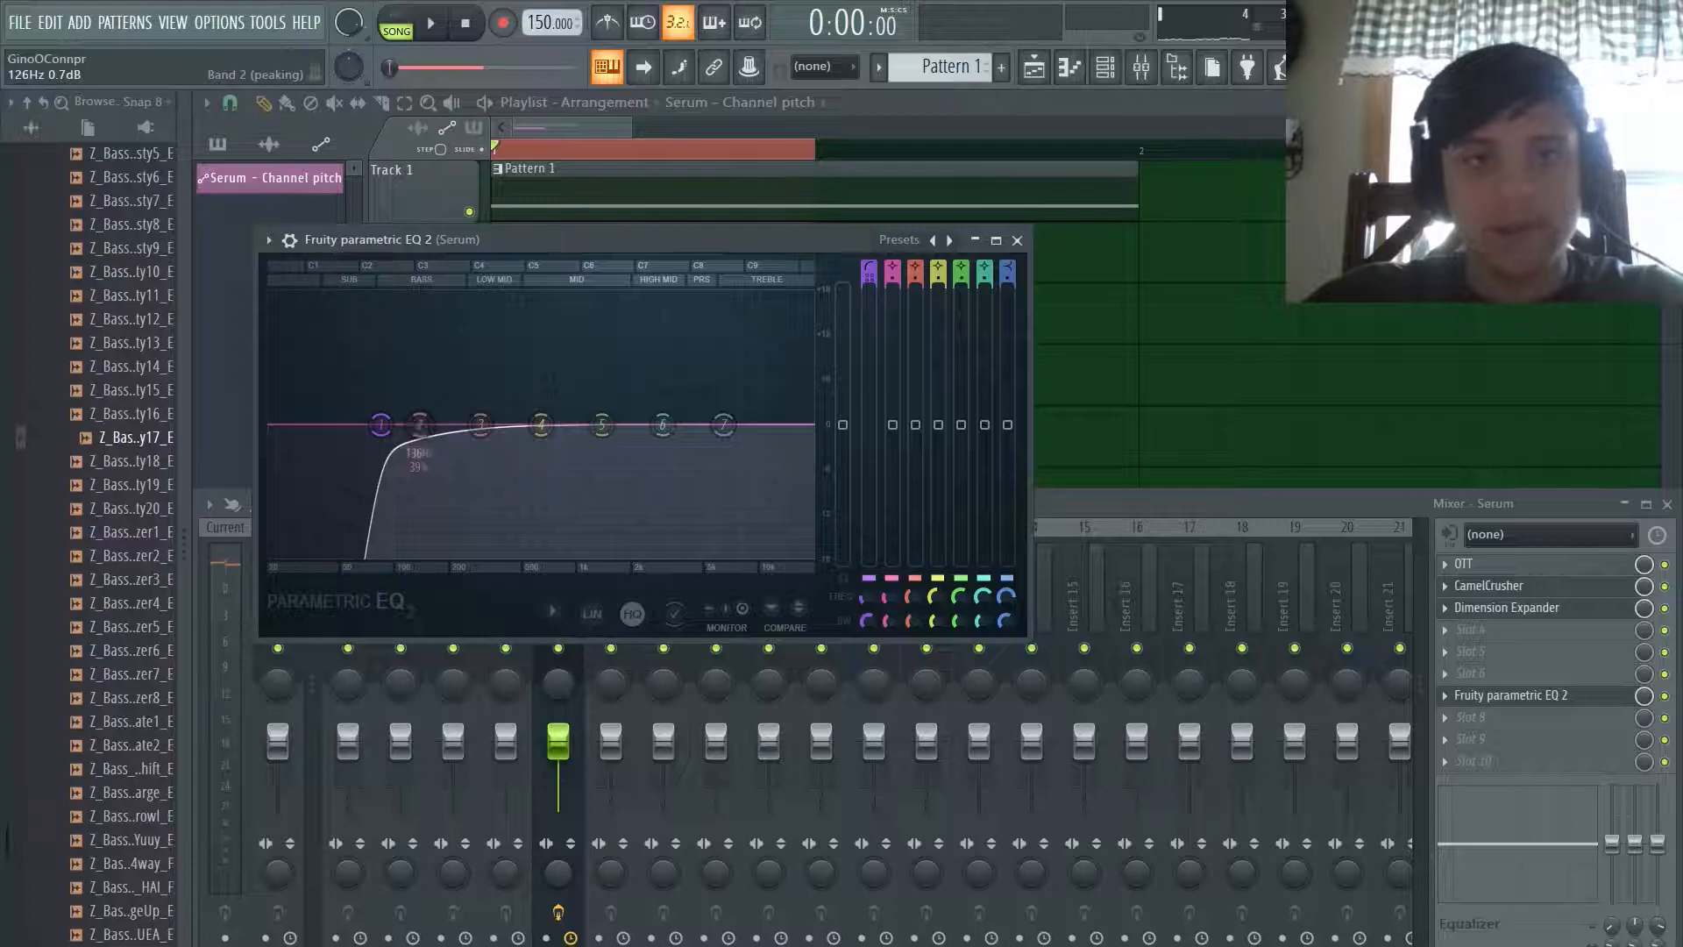
# Step: Boost EQ band 2 in the bass, raise band 6 slightly and lower band 7 a little while auditioning the growl
pyautogui.press('c')
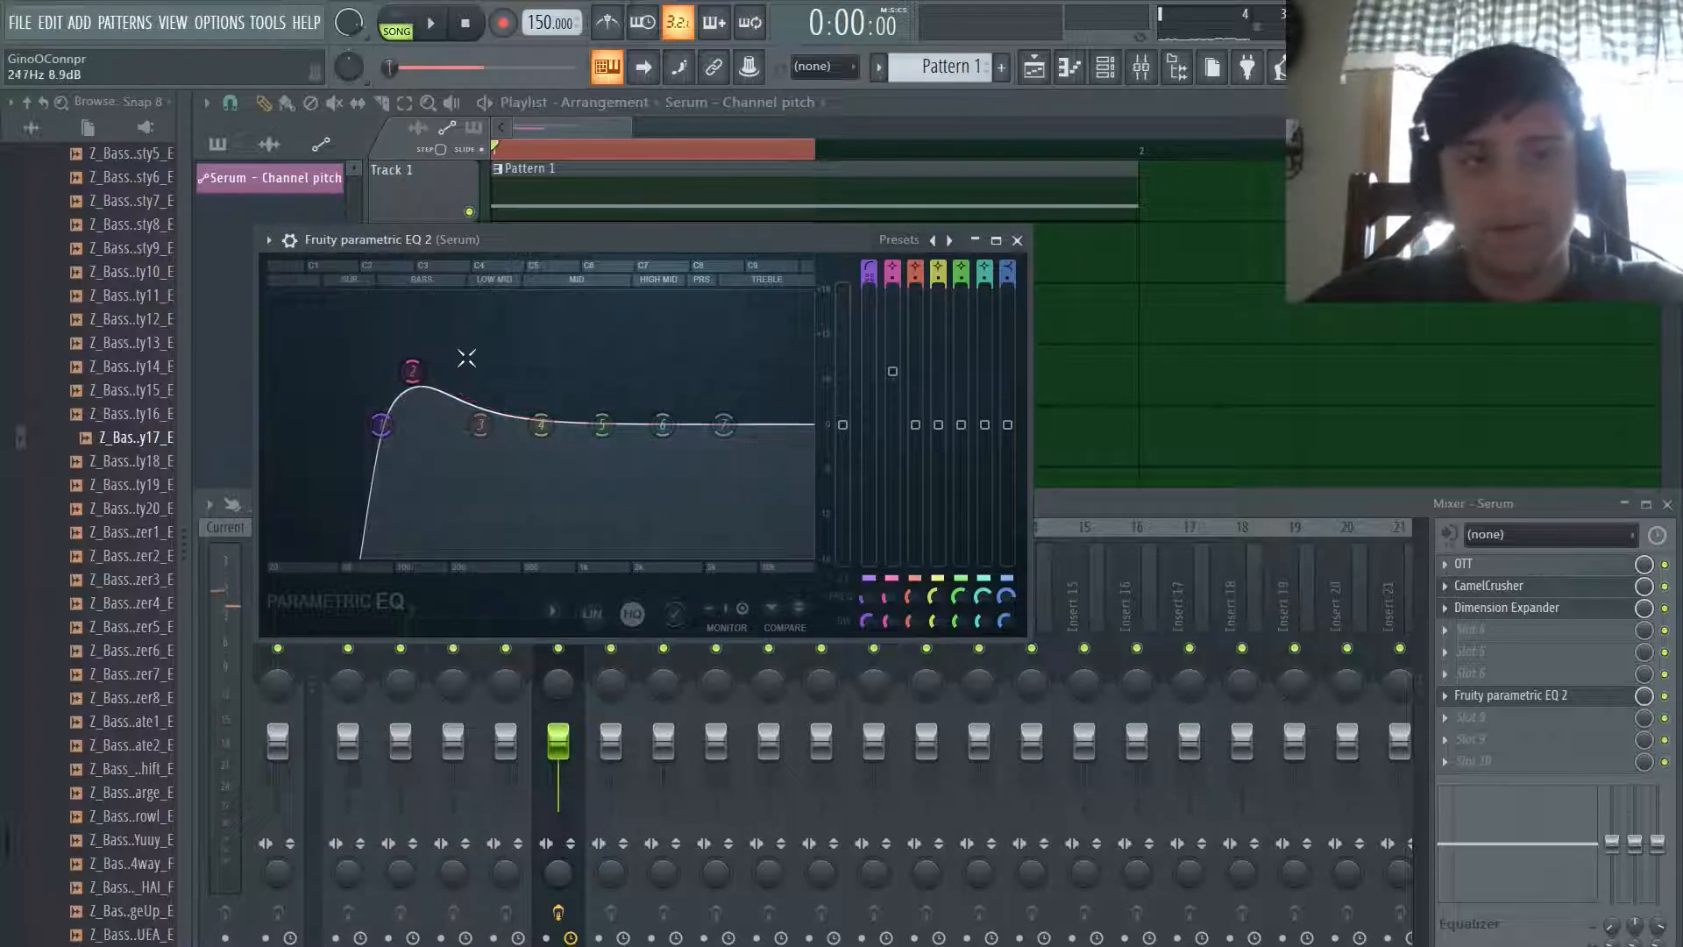
pyautogui.press('c')
pyautogui.moveTo(415, 354)
pyautogui.mouseDown()
pyautogui.moveTo(410, 321)
pyautogui.moveTo(405, 348)
pyautogui.mouseUp()
pyautogui.moveTo(671, 428); pyautogui.dragTo(736, 442)
pyautogui.press('c')
pyautogui.press('c')
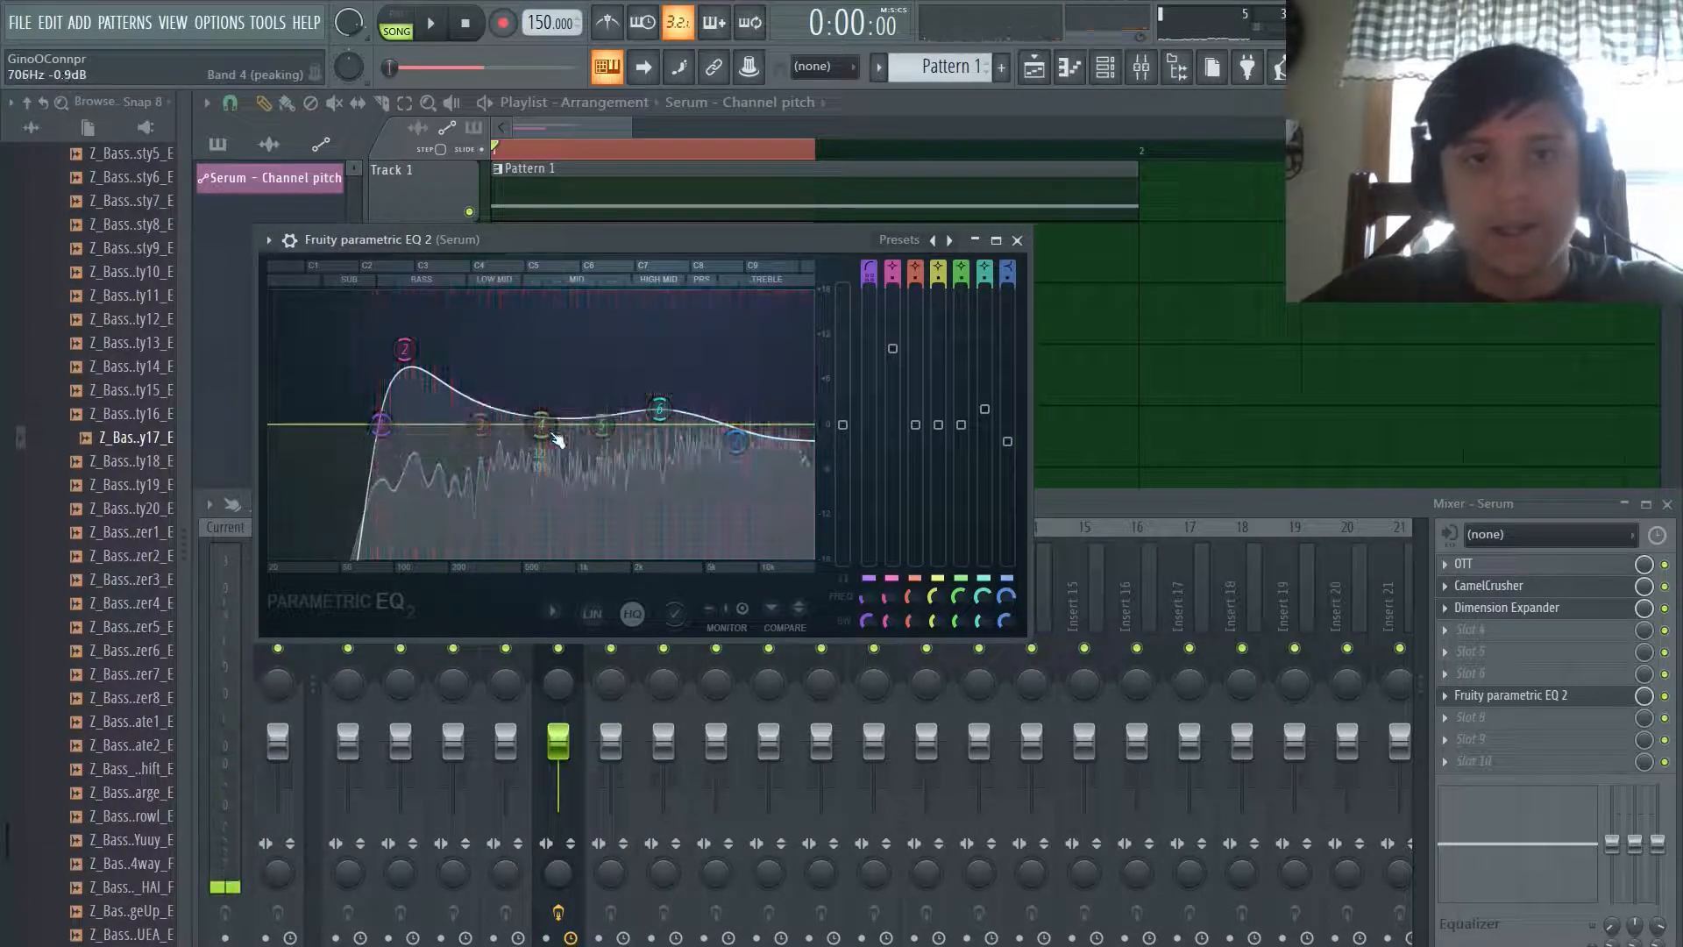
pyautogui.moveTo(543, 427); pyautogui.dragTo(600, 404)
pyautogui.press('c')
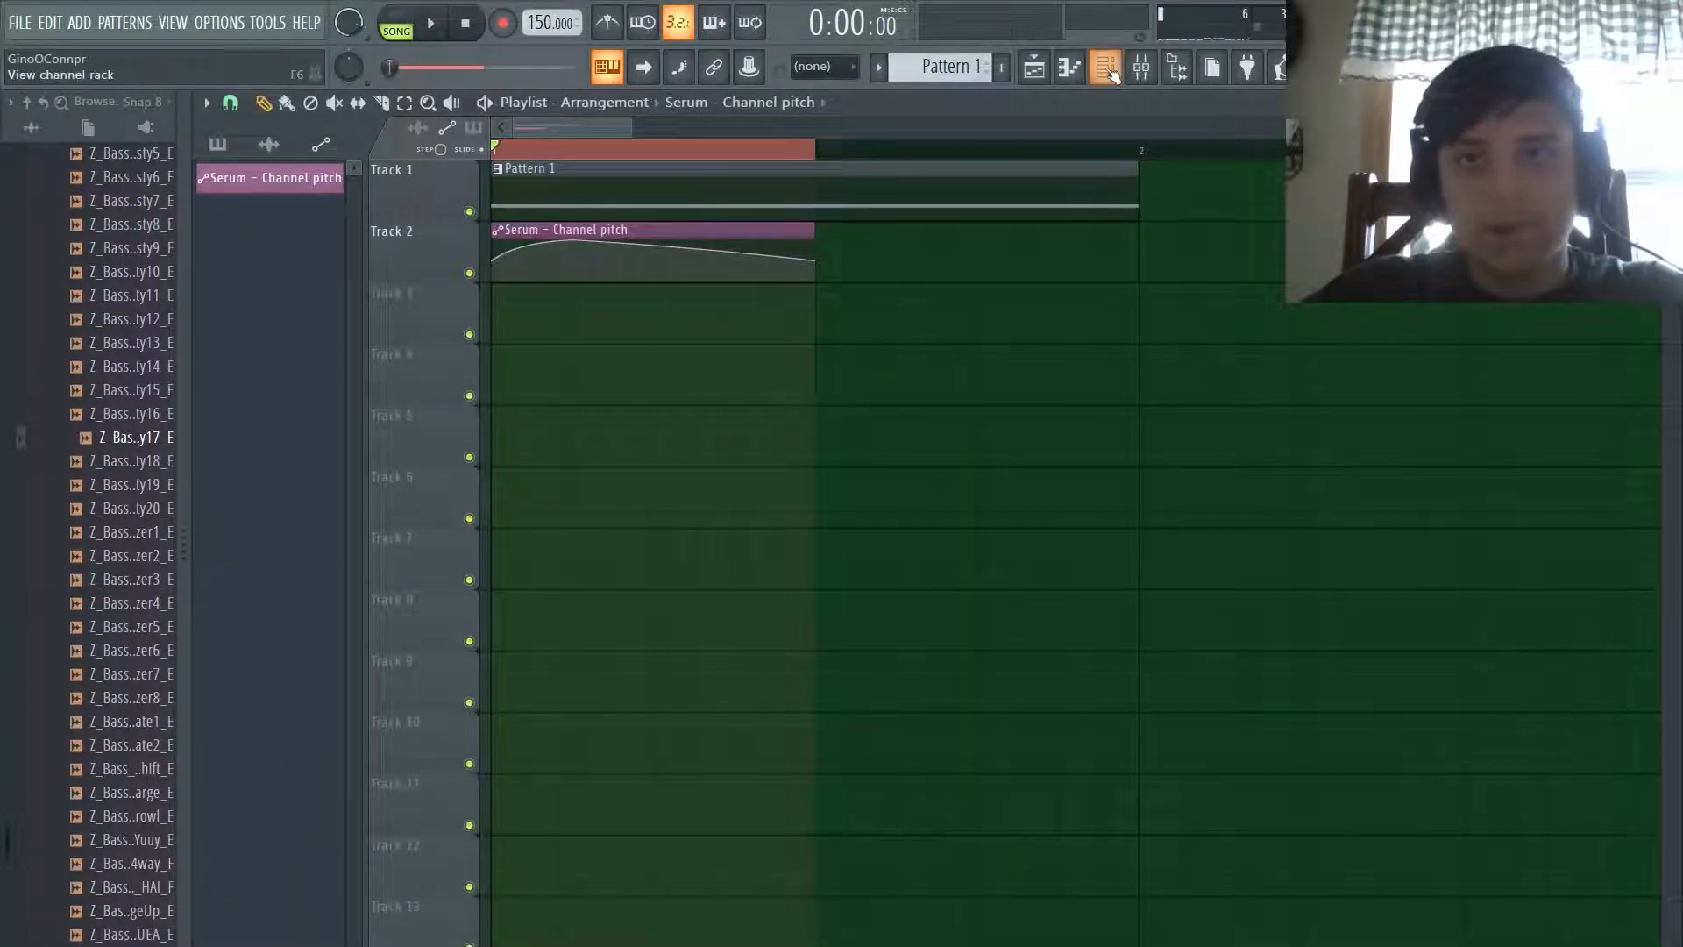
# Step: Vary oscillator A's wavetable position and warp and the filter's cutoff and resonance in Serum while playing the sound
pyautogui.click(1105, 68)
pyautogui.click(734, 319)
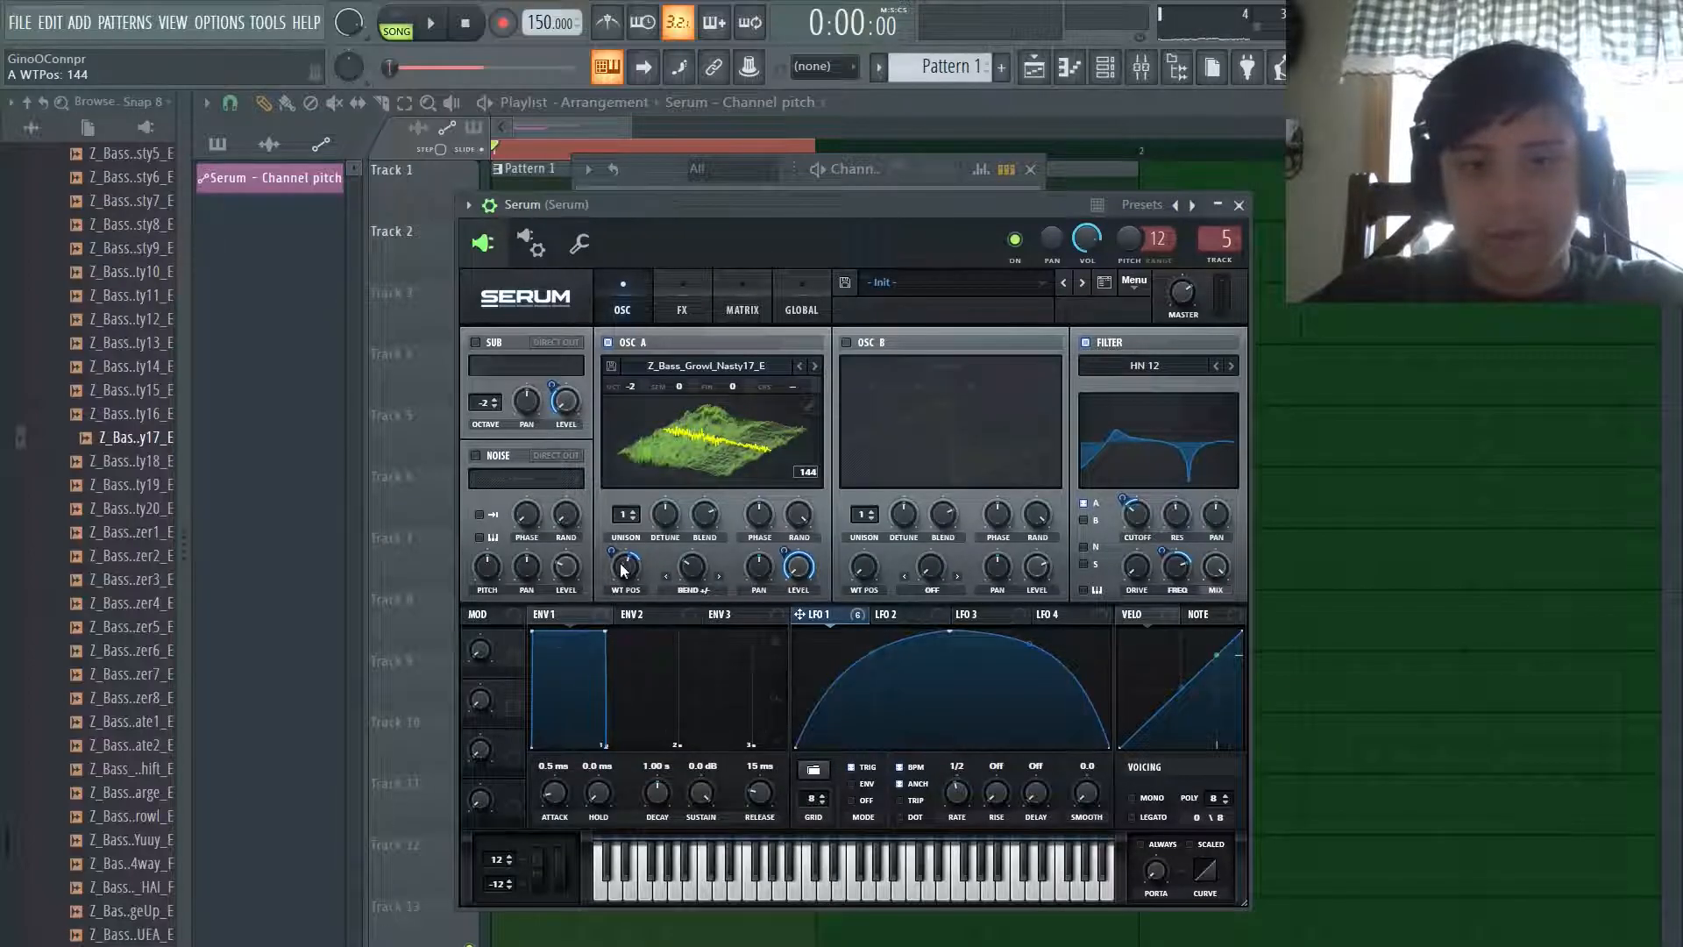
pyautogui.moveTo(635, 583)
pyautogui.mouseDown()
pyautogui.moveTo(634, 616)
pyautogui.moveTo(659, 563)
pyautogui.moveTo(664, 582)
pyautogui.mouseUp()
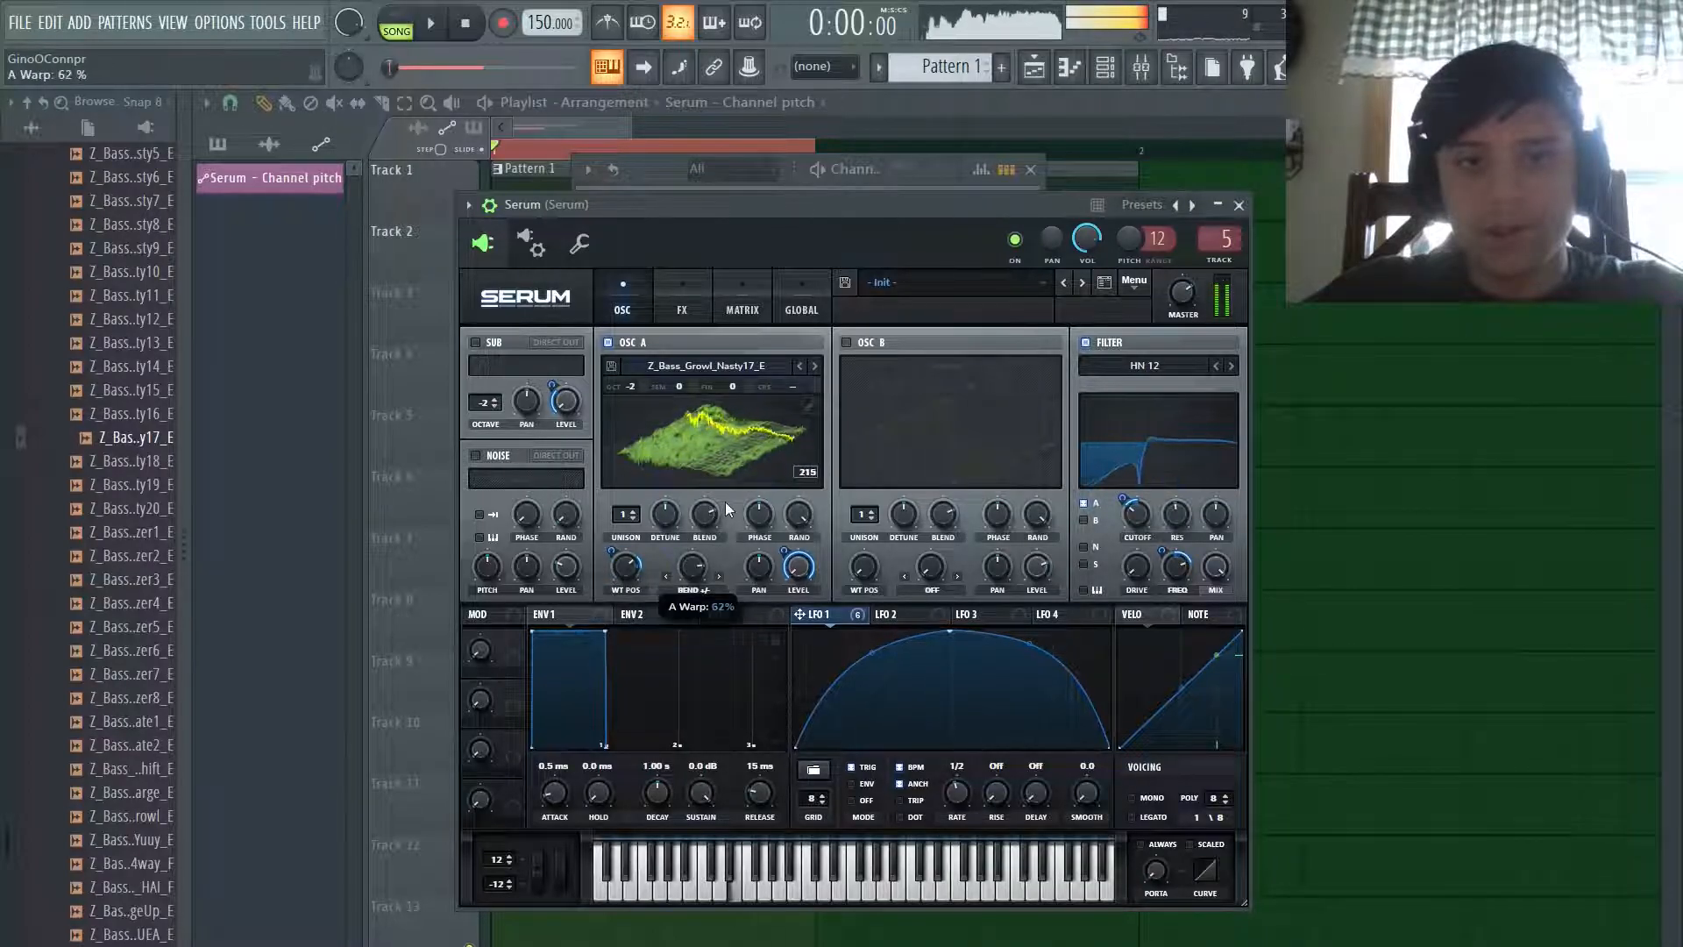
pyautogui.moveTo(1131, 528); pyautogui.dragTo(1131, 524)
pyautogui.press('space')
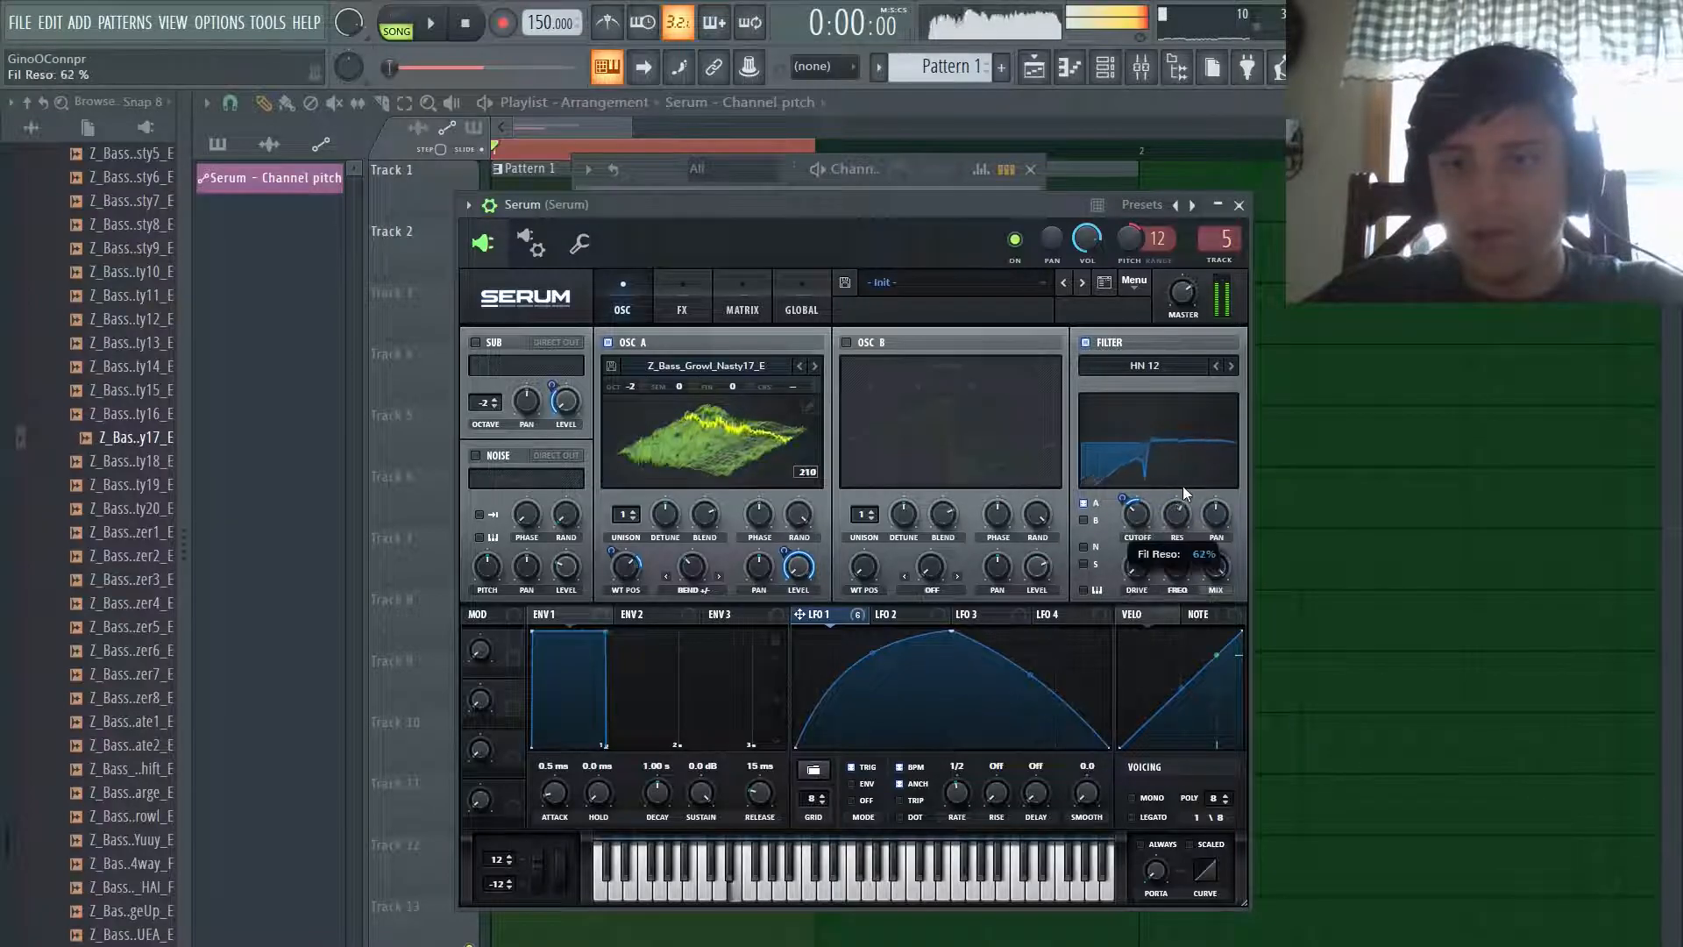
# Step: Move the Serum channel pitch automation clip from track 2 down to track 10 in the playlist
pyautogui.press('F5')
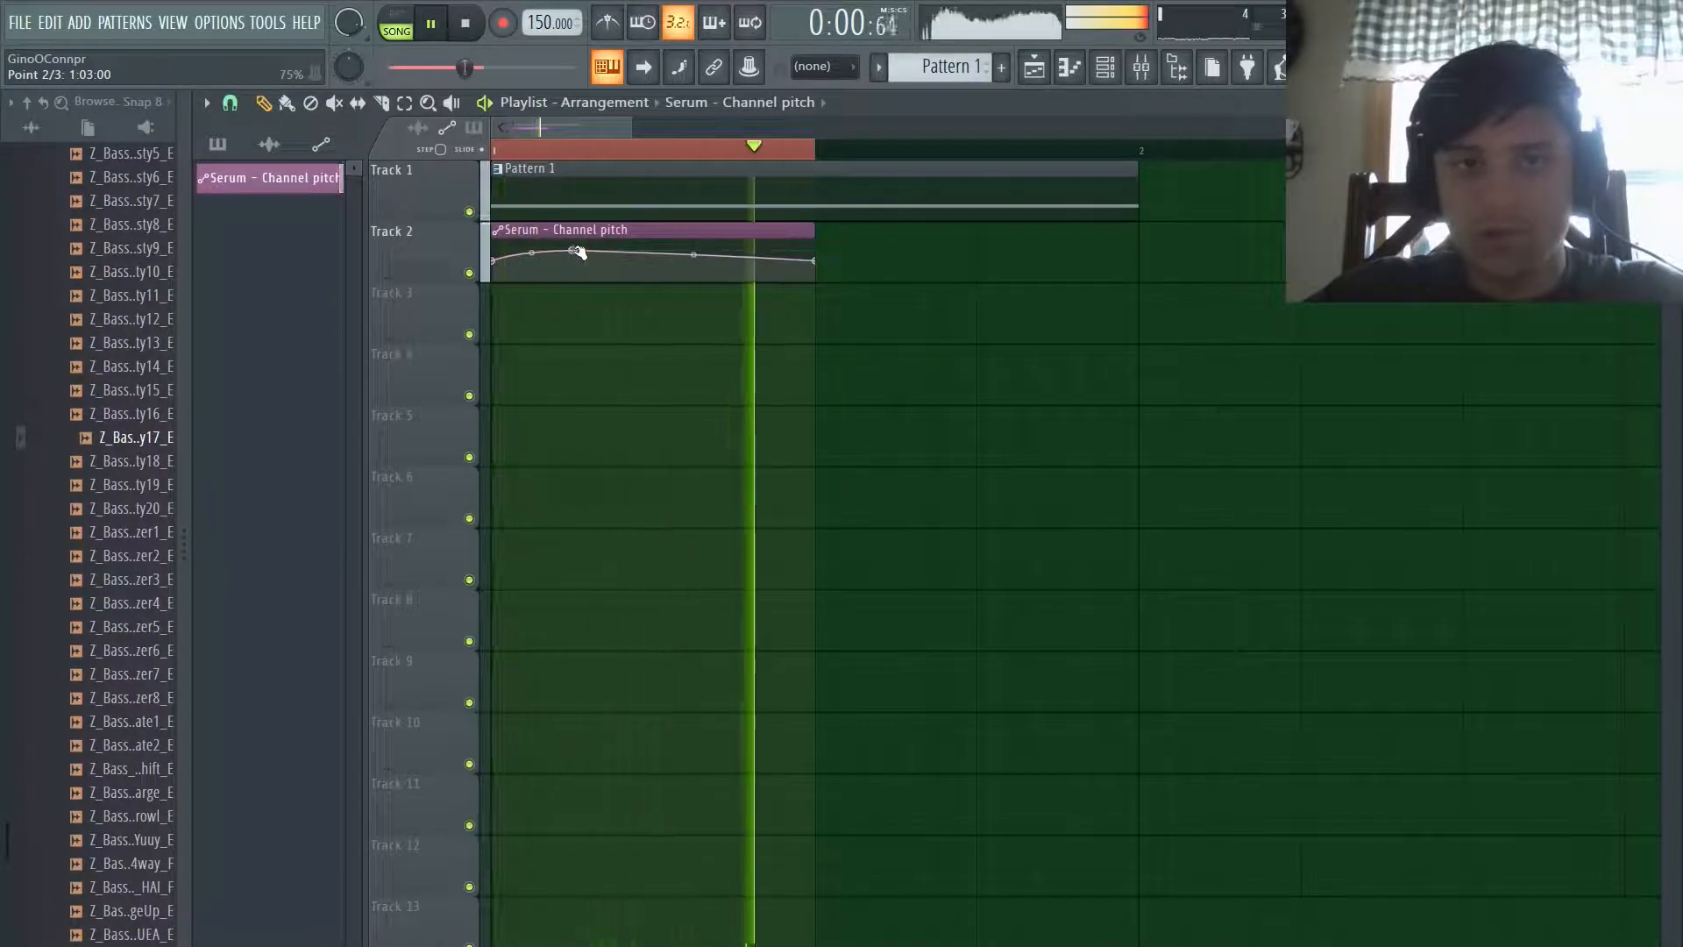
pyautogui.press('space')
pyautogui.scroll(-2, 733, 221)
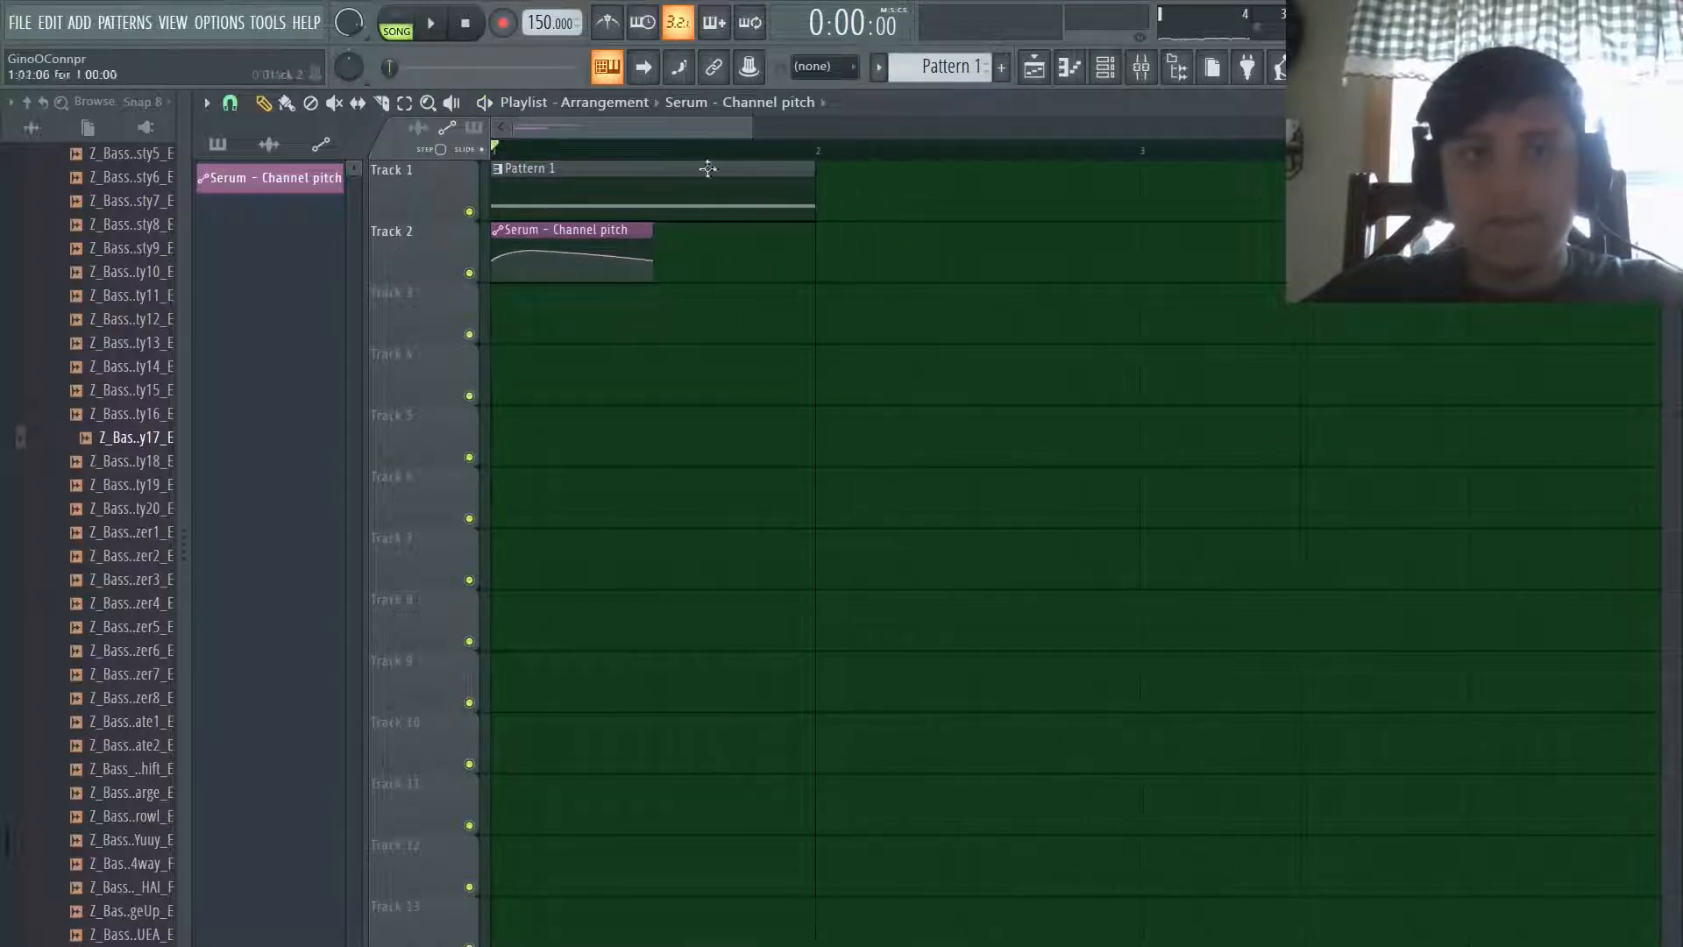
pyautogui.moveTo(588, 242); pyautogui.dragTo(579, 733)
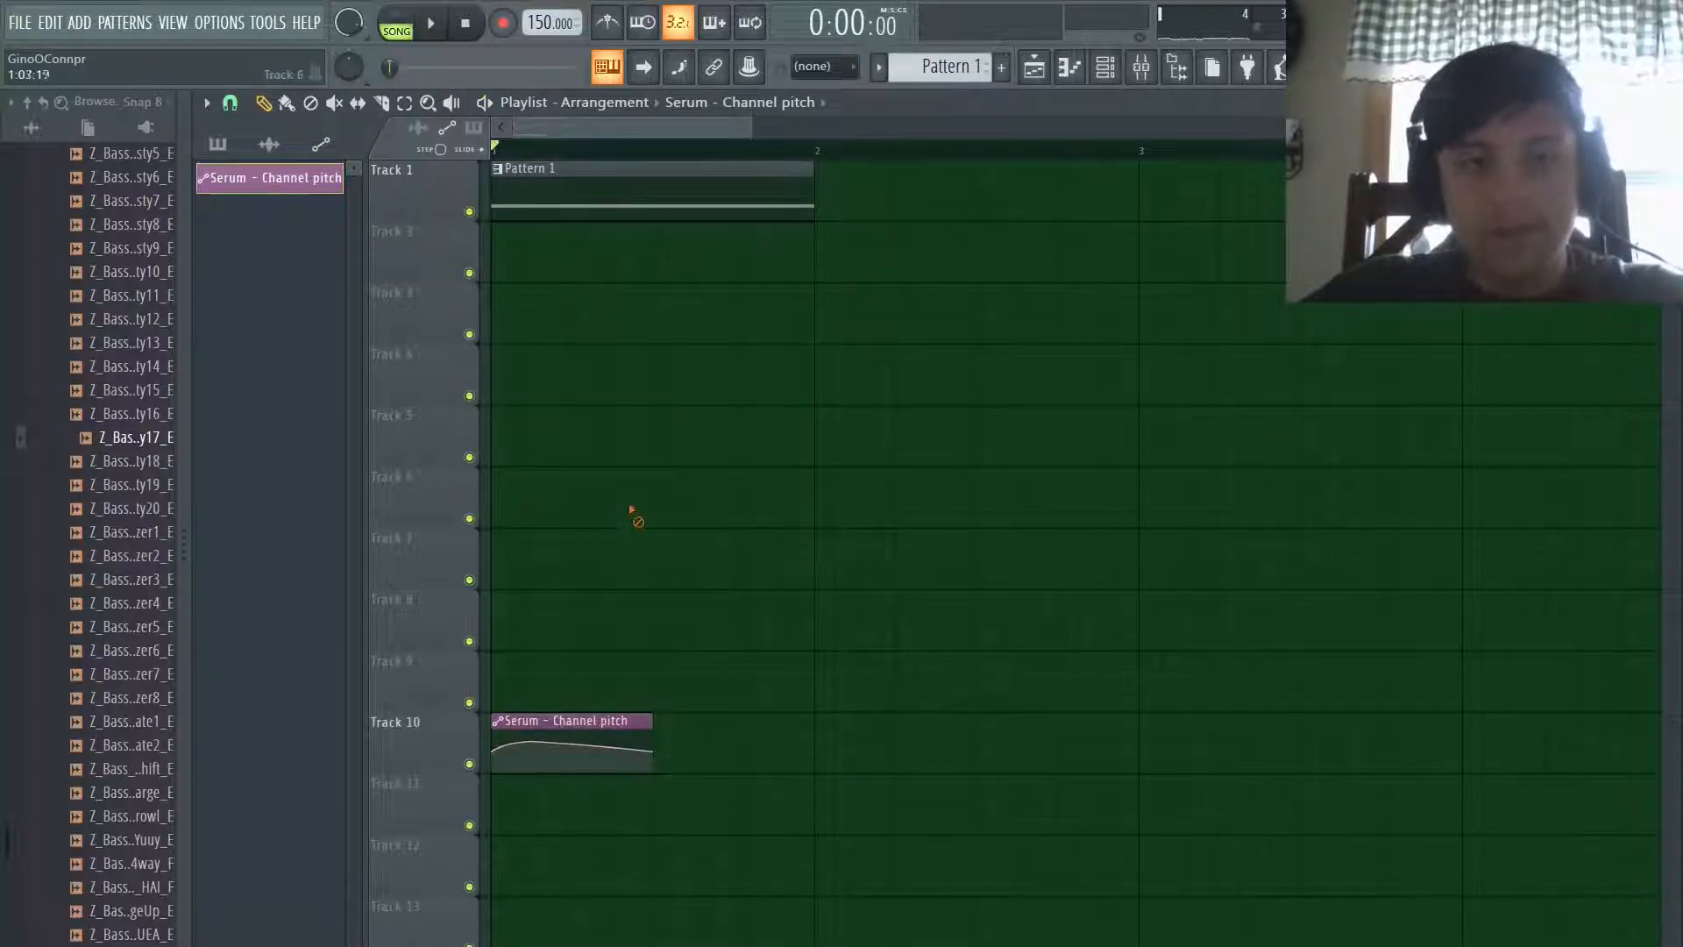
# Step: Clone the Serum channel twice in the channel rack
pyautogui.click(1104, 68)
pyautogui.rightClick(753, 354)
pyautogui.click(787, 450)
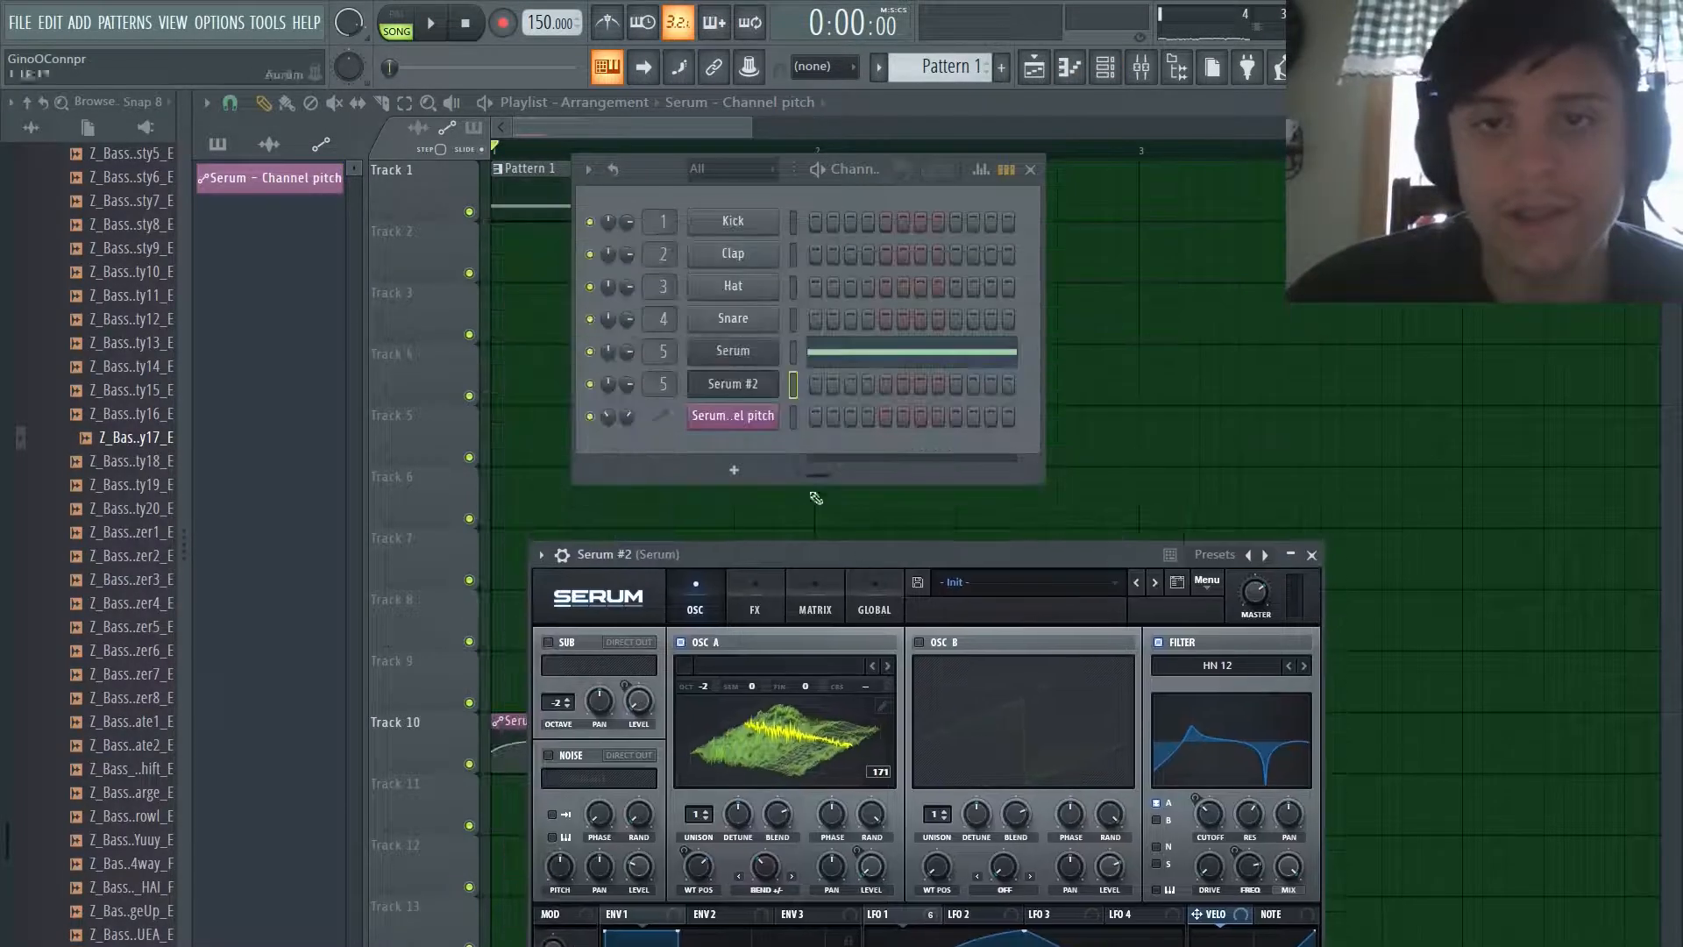
pyautogui.rightClick(733, 383)
pyautogui.click(871, 561)
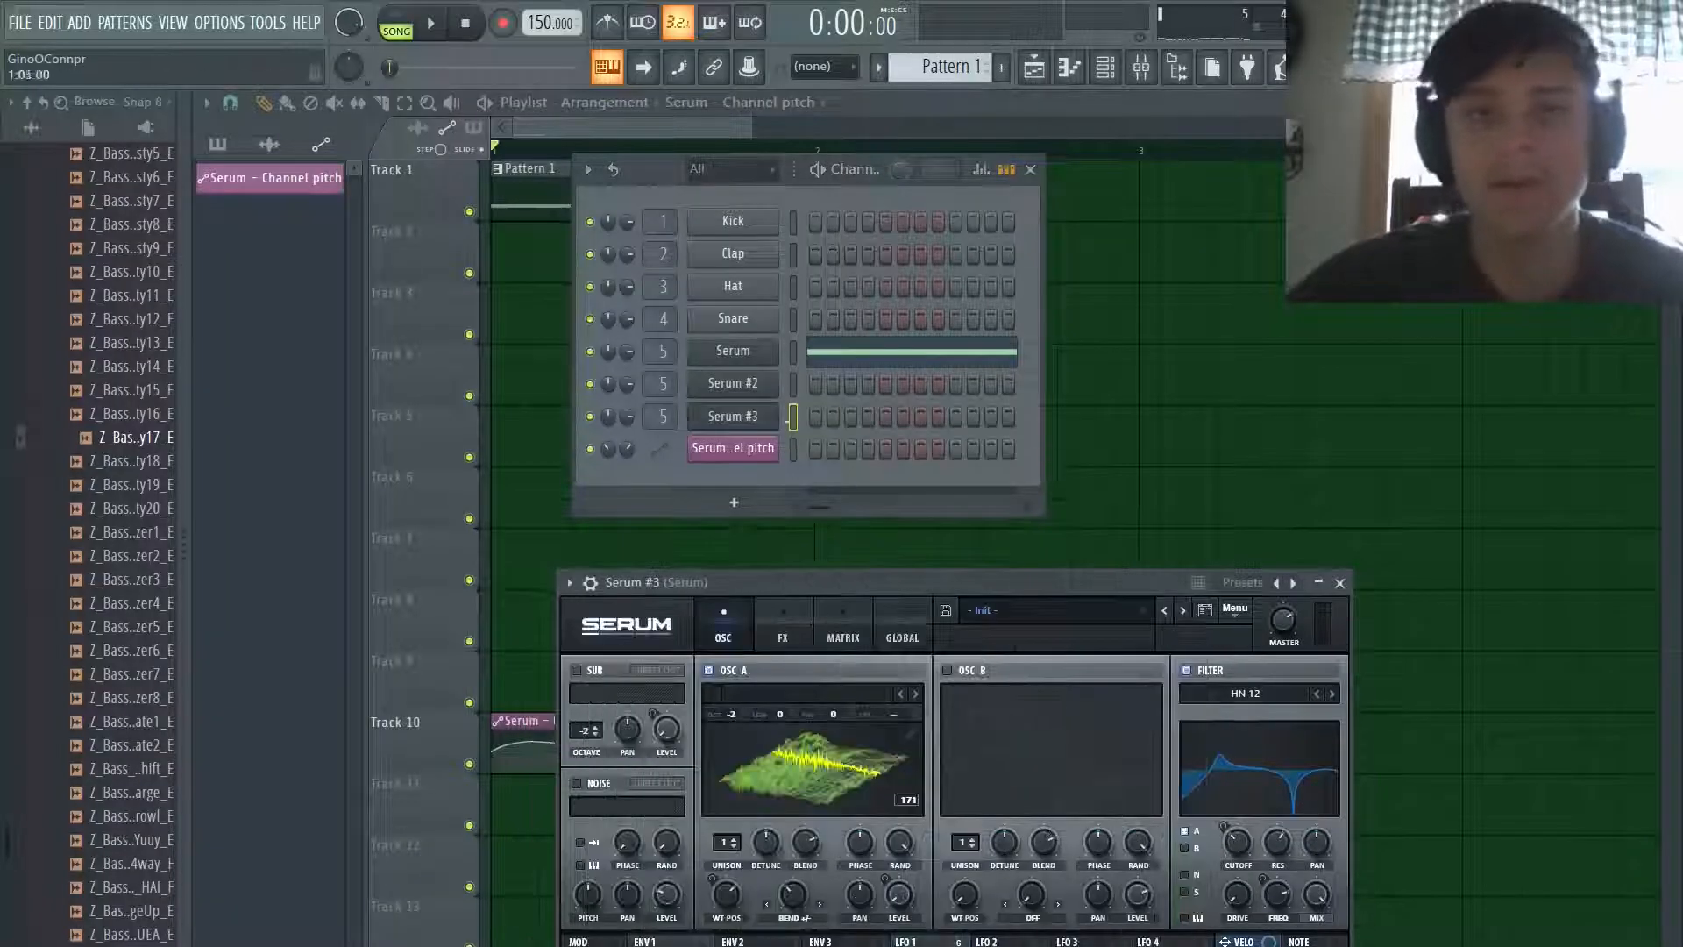
# Step: Delete the two cloned Serum channels from the channel rack
pyautogui.rightClick(763, 416)
pyautogui.click(850, 611)
pyautogui.click(913, 579)
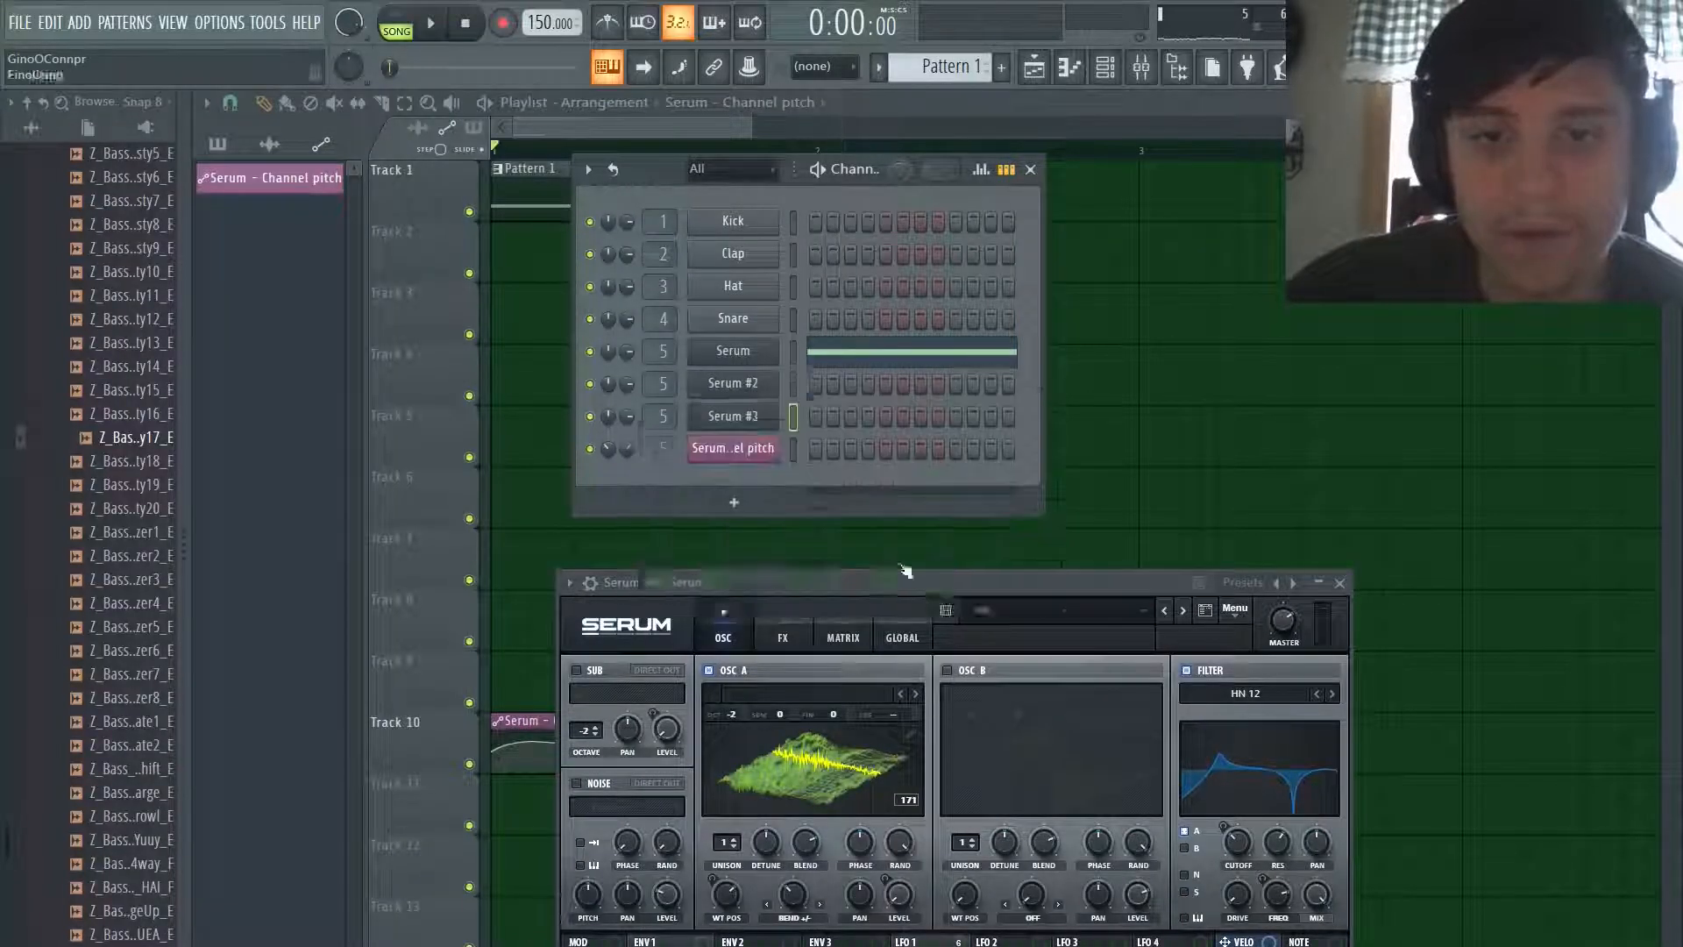
pyautogui.rightClick(753, 383)
pyautogui.click(871, 581)
pyautogui.click(913, 579)
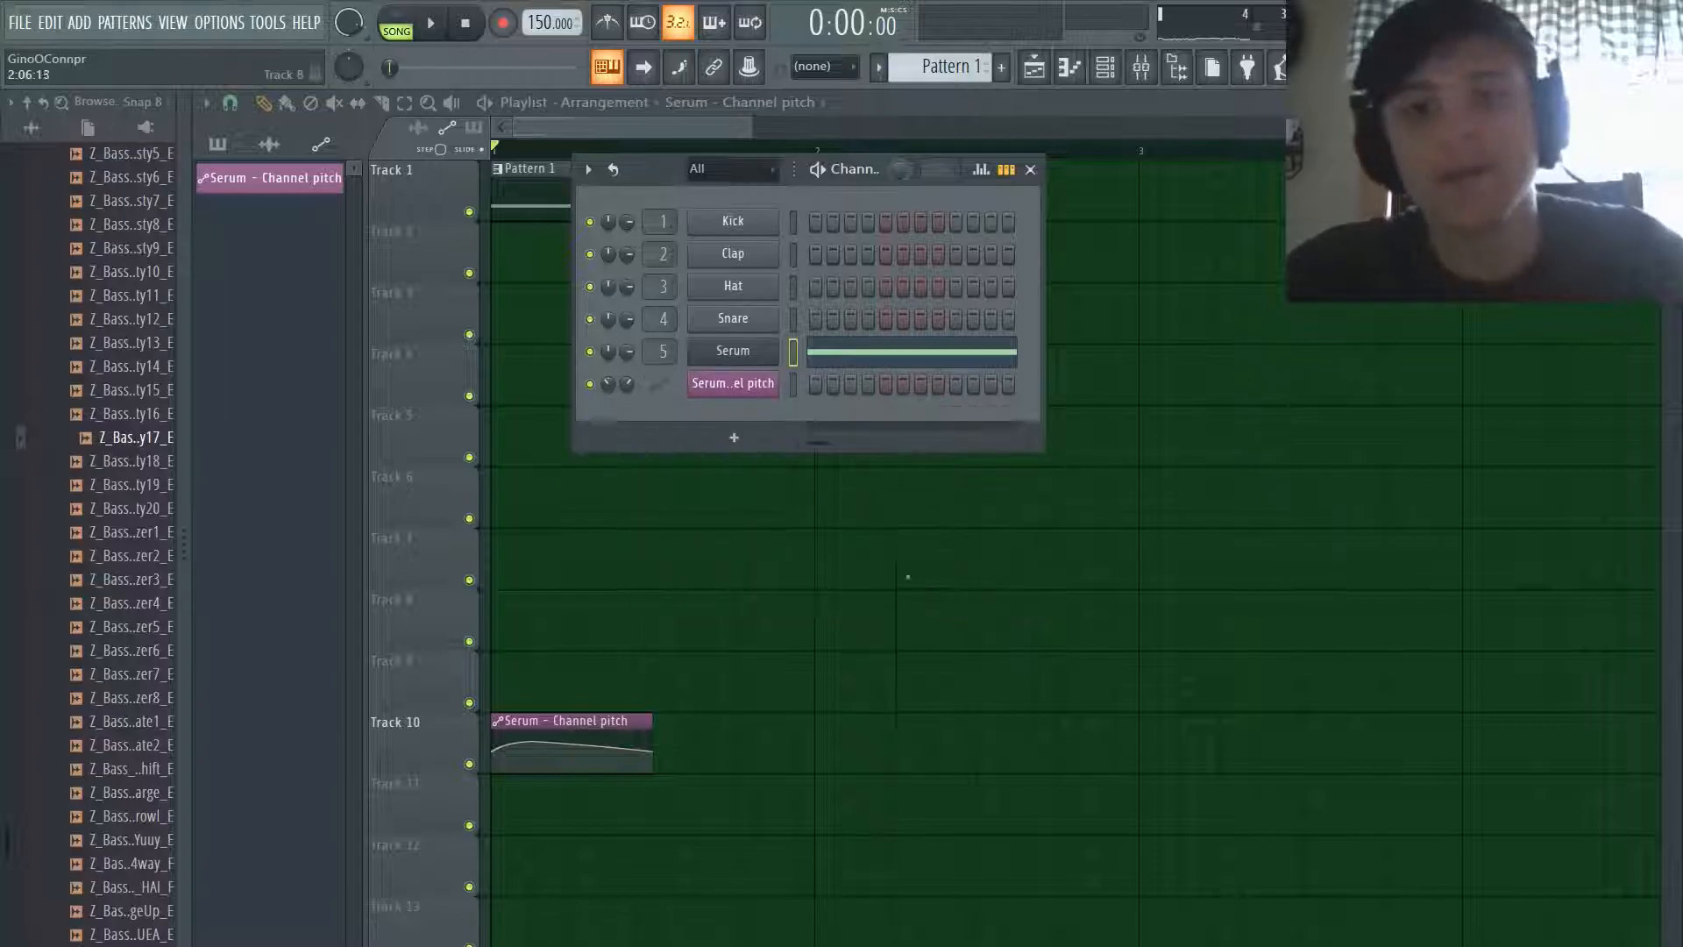
# Step: Modulate LFO 1's rate with Macro 2 in Serum and set the LFO's base rate to 2 bar
pyautogui.click(750, 356)
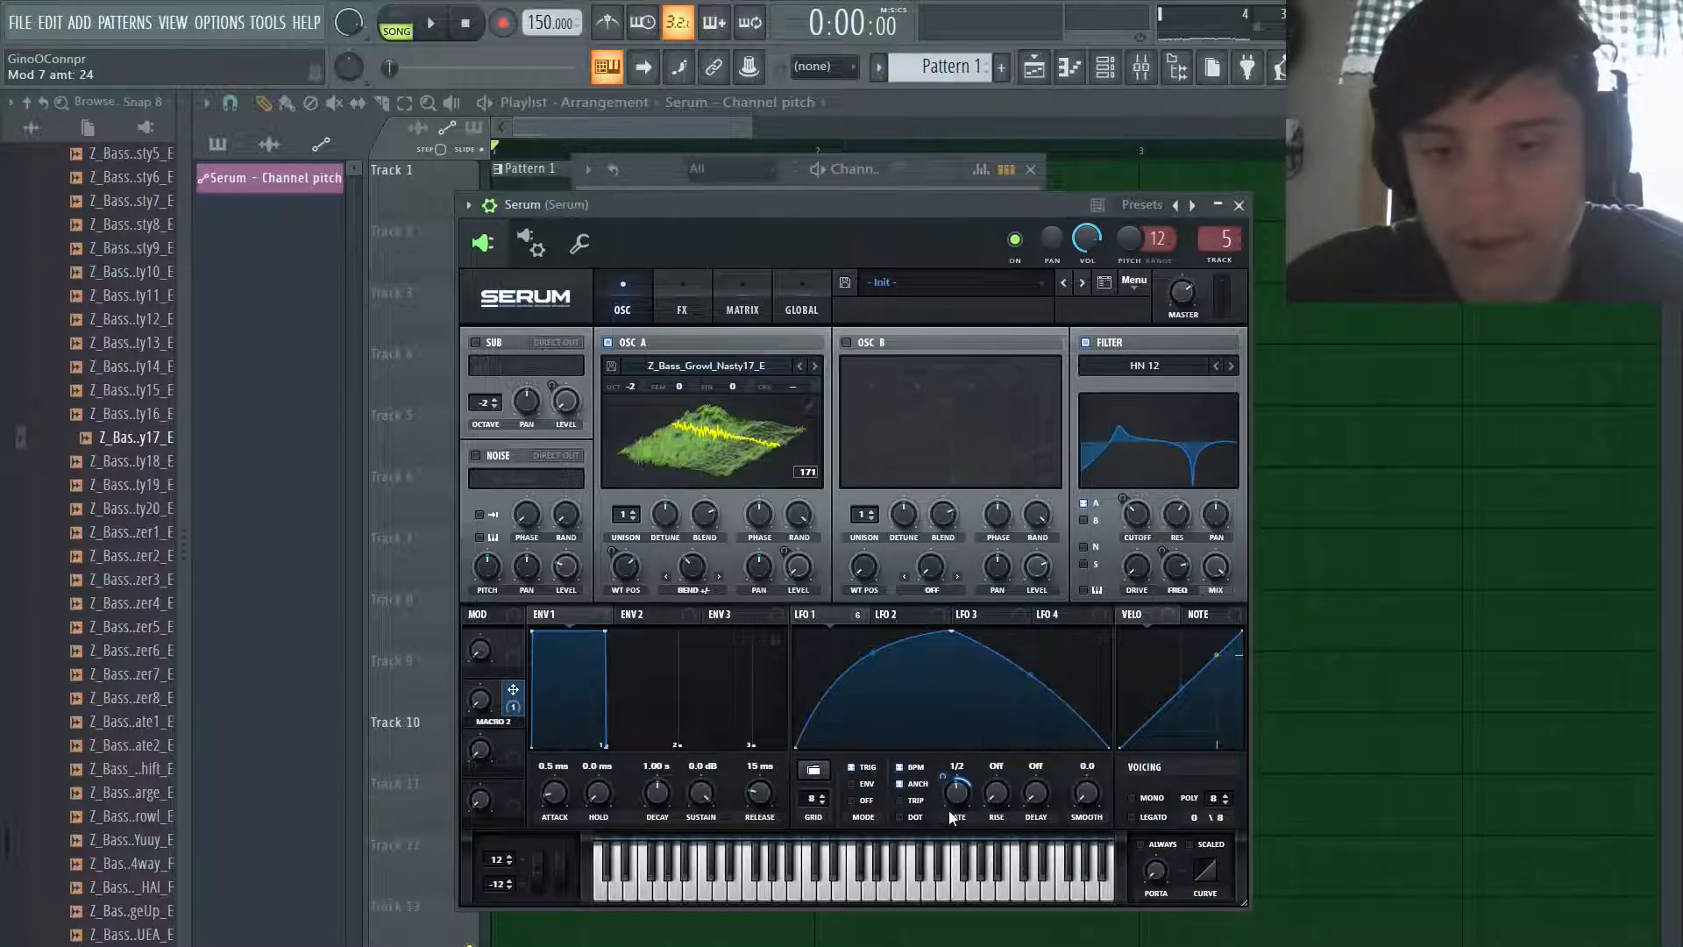
pyautogui.click(956, 847)
pyautogui.moveTo(949, 780); pyautogui.dragTo(931, 736)
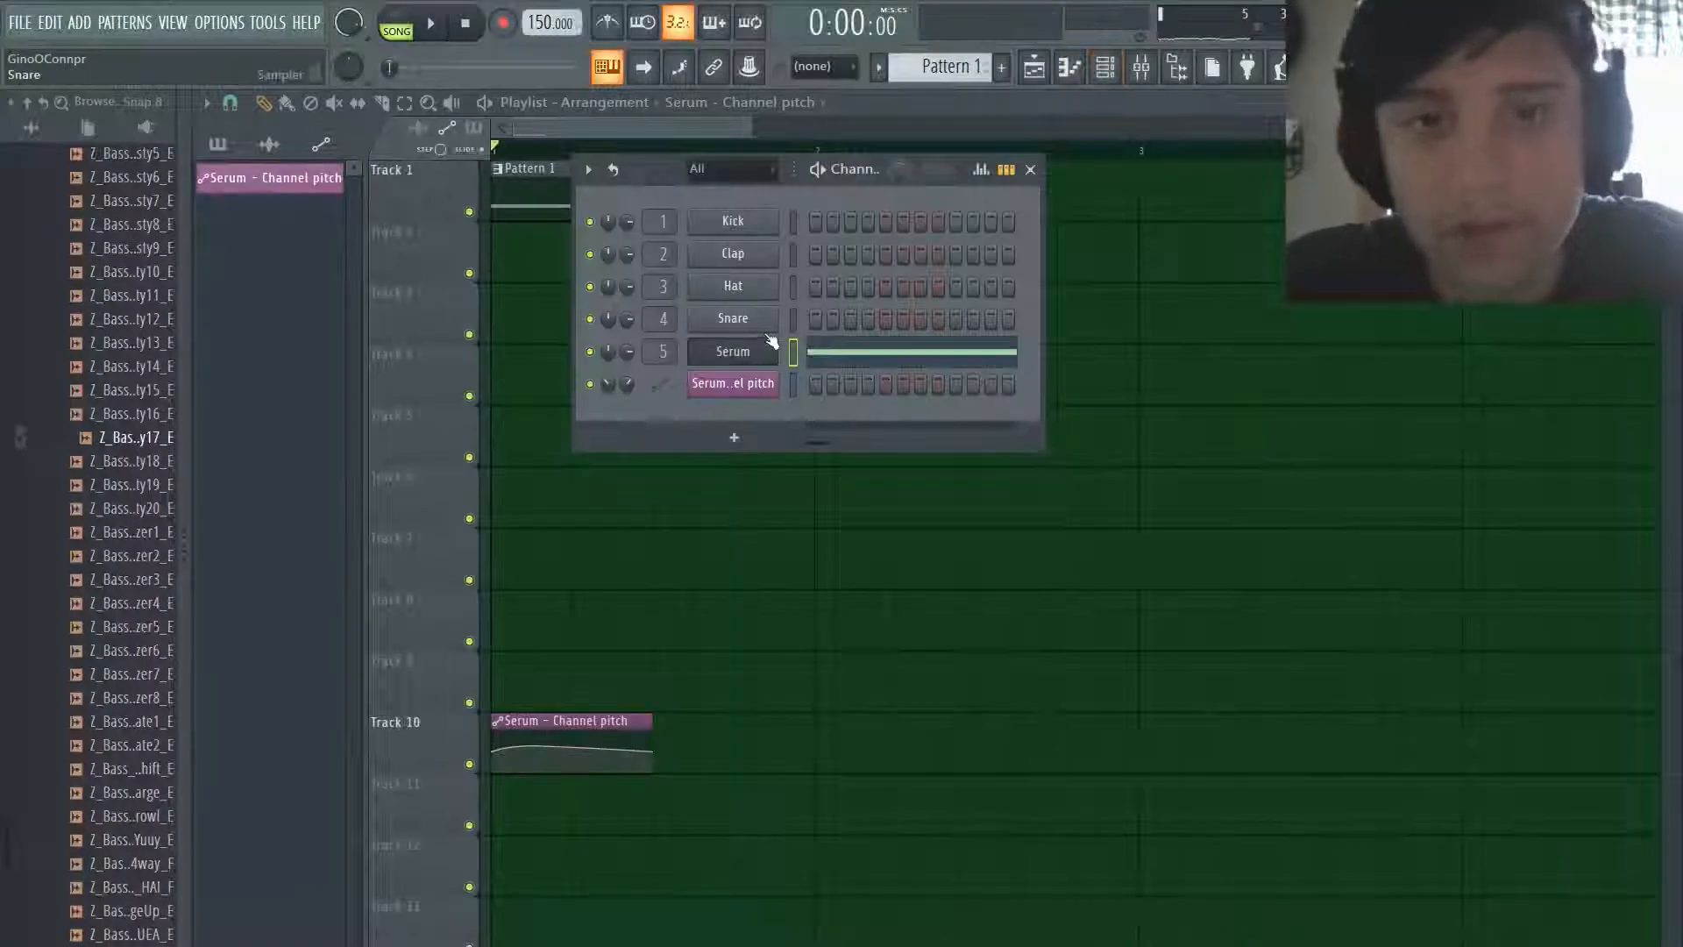
# Step: Select the first two bars of the playlist timeline as the range for Serum's Macro 2 automation
pyautogui.click(769, 349)
pyautogui.rightClick(1329, 398)
pyautogui.scroll(1, 665, 150)
pyautogui.scroll(-2, 642, 281)
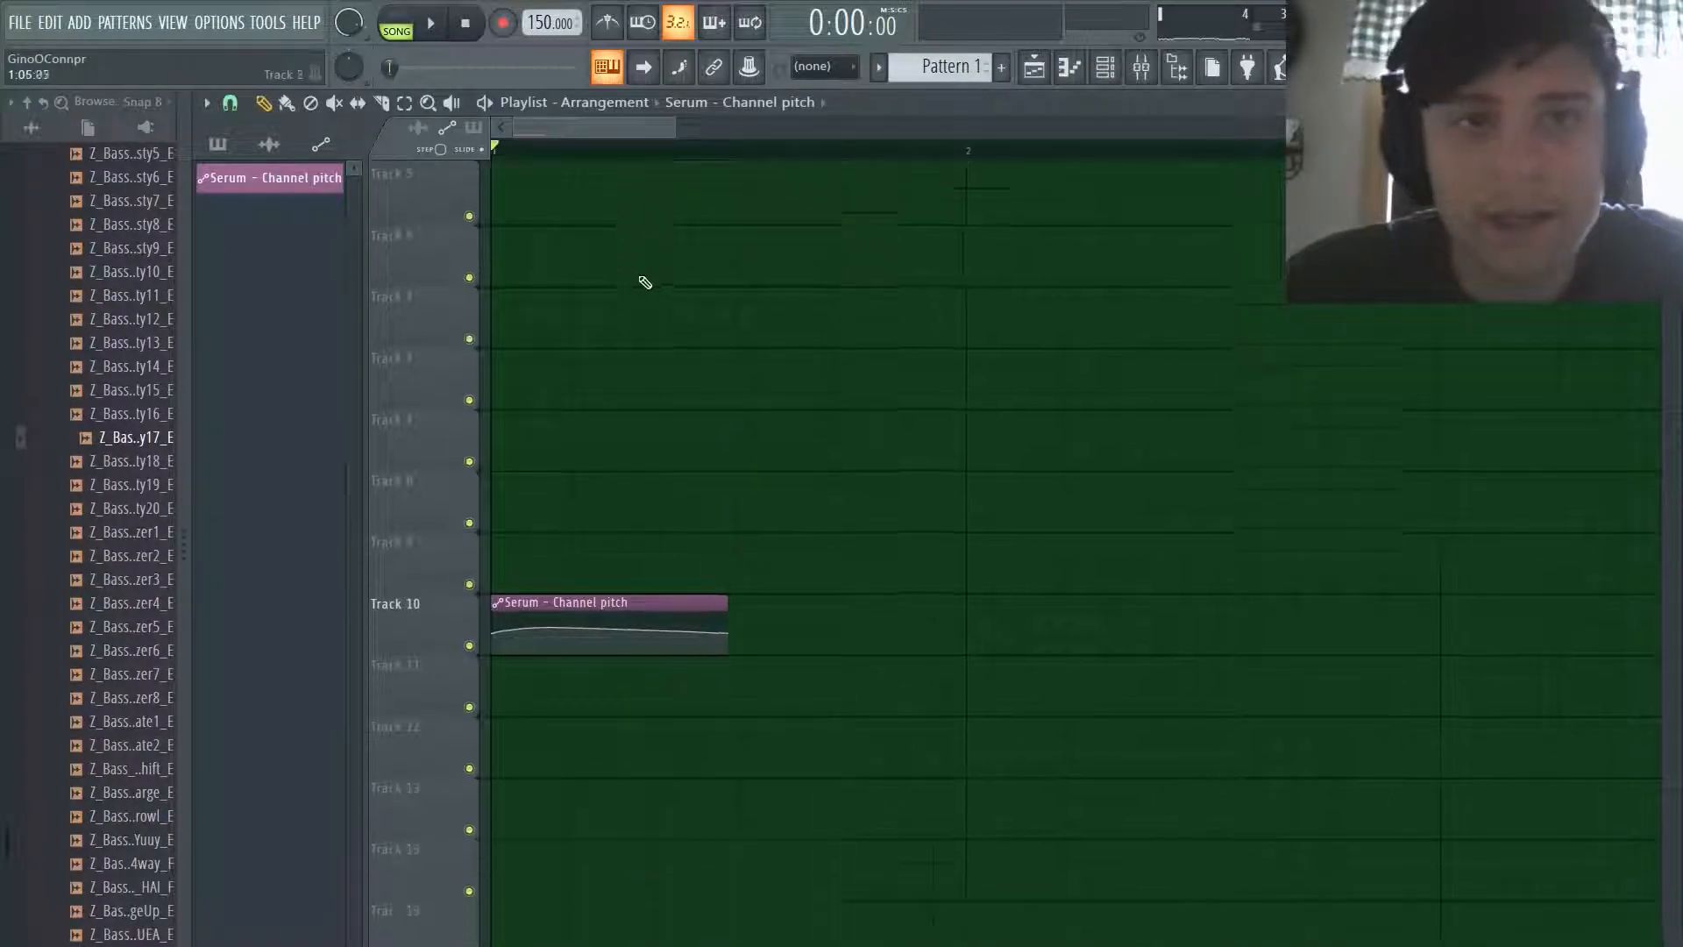
pyautogui.scroll(2, 701, 267)
pyautogui.doubleClick(913, 195)
pyautogui.moveTo(613, 571); pyautogui.dragTo(1399, 669)
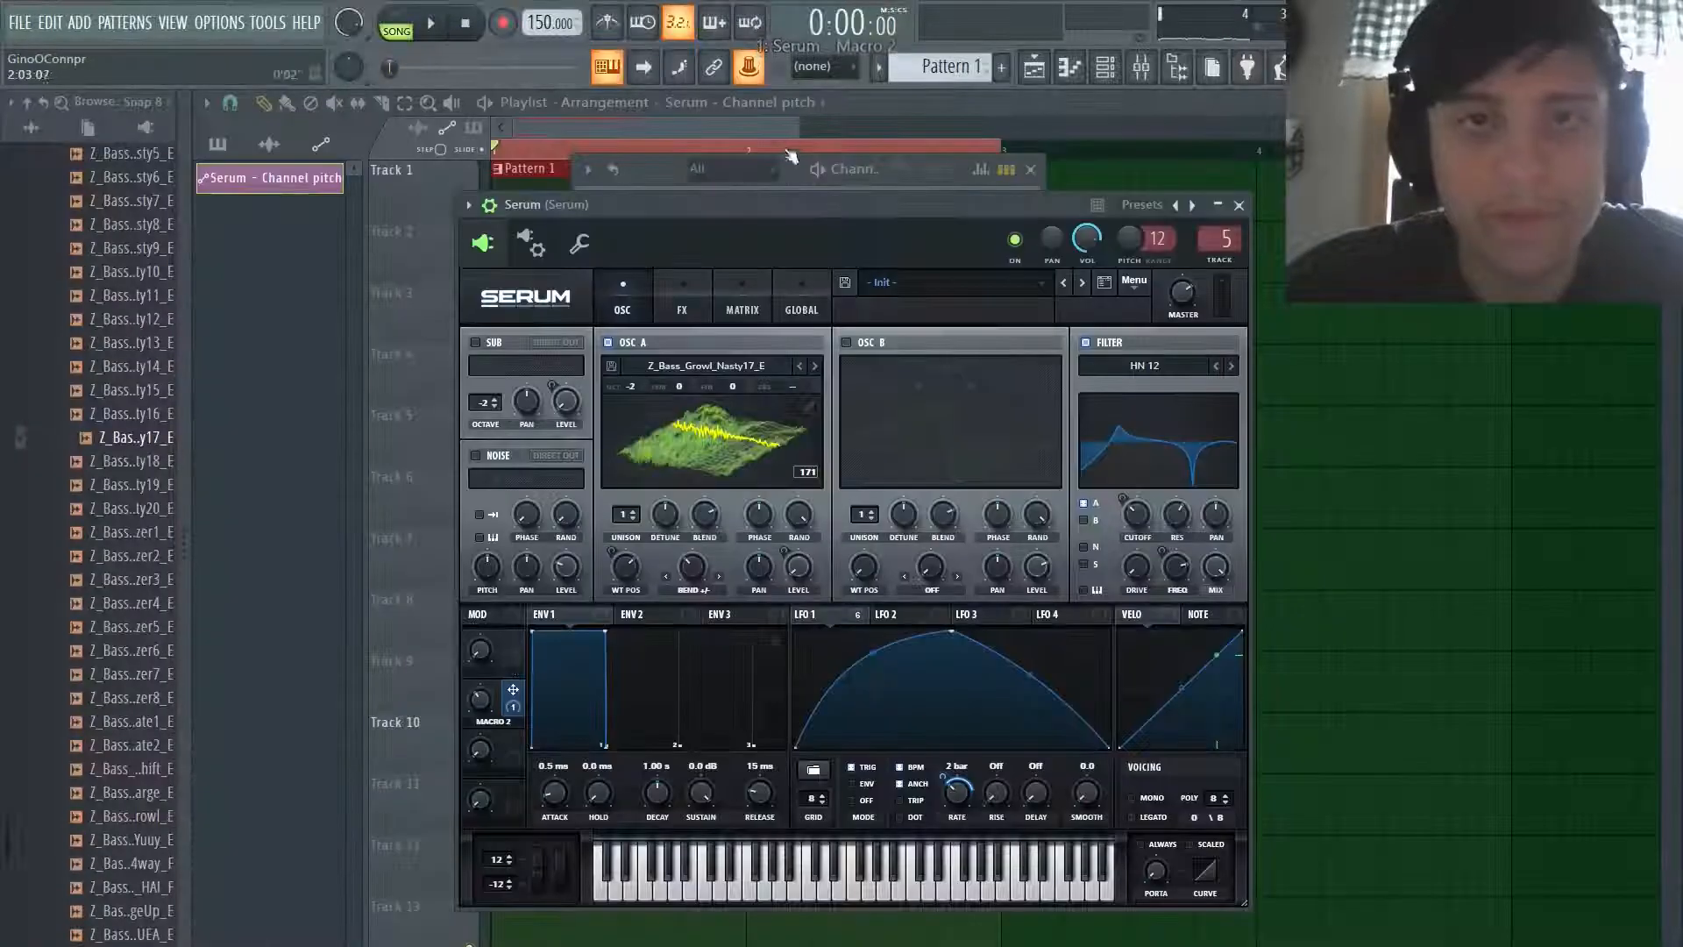
# Step: Create an automation clip for the last tweaked parameter, Serum's Macro 2, and place it on track 9
pyautogui.rightClick(751, 69)
pyautogui.click(842, 185)
pyautogui.moveTo(496, 237); pyautogui.dragTo(497, 665)
# Step: Lower the starting point of the Macro 2 automation slightly while auditioning the loop, and copy its value
pyautogui.press('space')
pyautogui.scroll(-2, 701, 649)
pyautogui.press('space')
pyautogui.press('space')
pyautogui.scroll(1, 592, 377)
pyautogui.press('space')
pyautogui.scroll(2, 698, 511)
pyautogui.scroll(3, 489, 586)
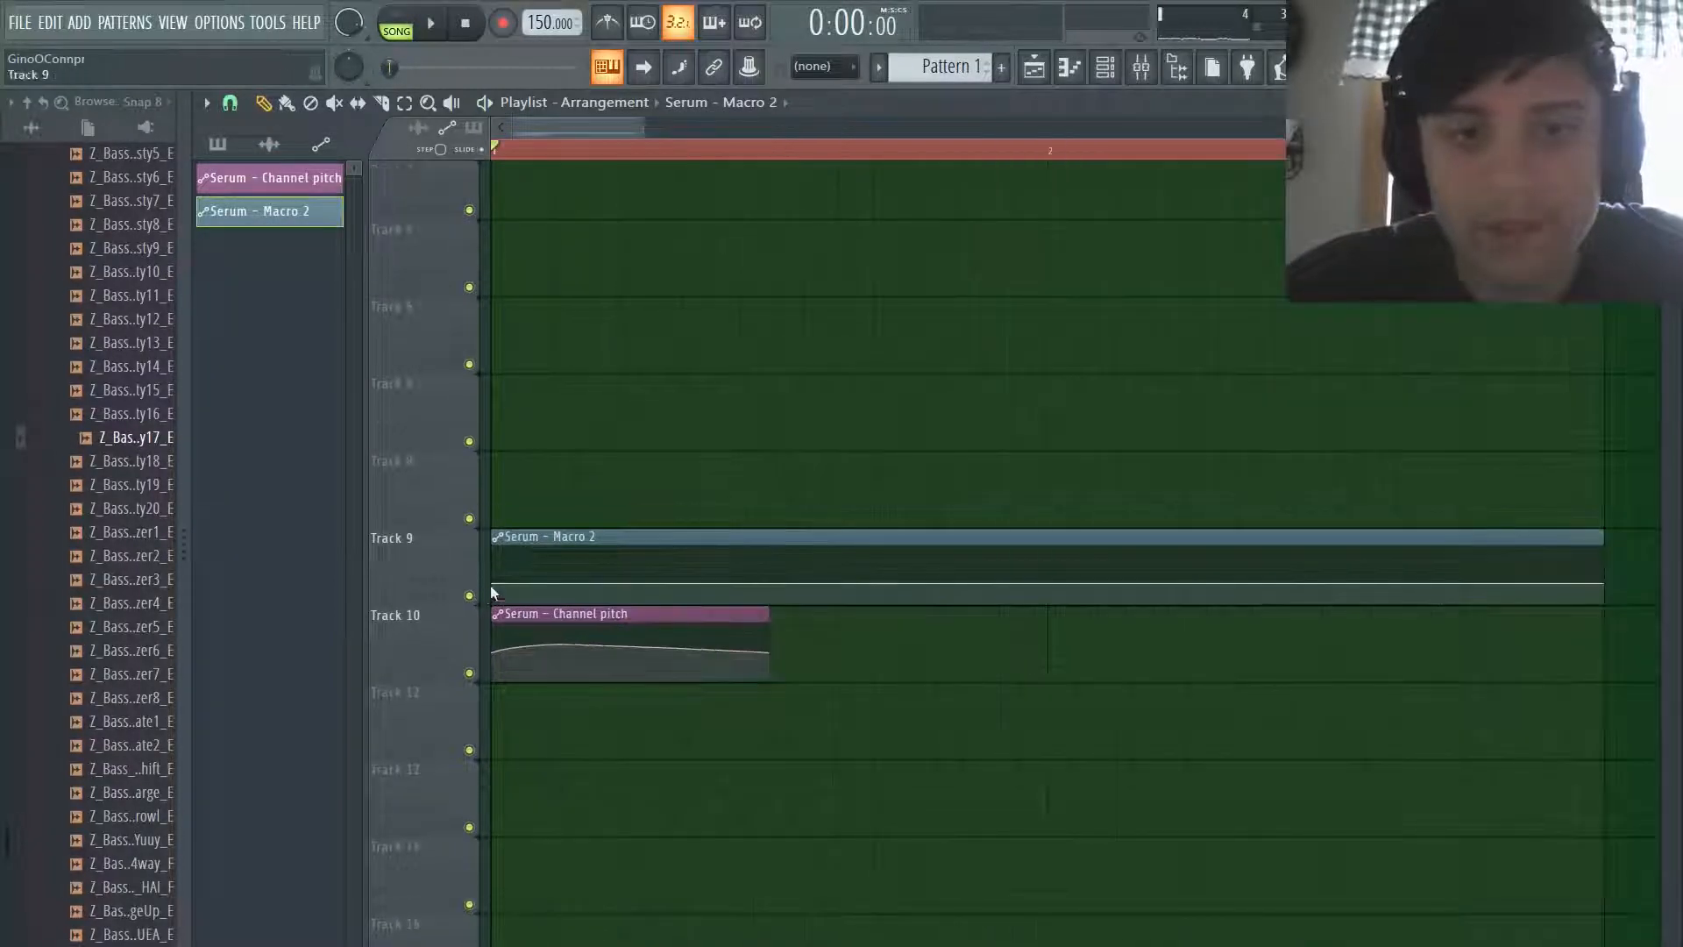
pyautogui.press('space')
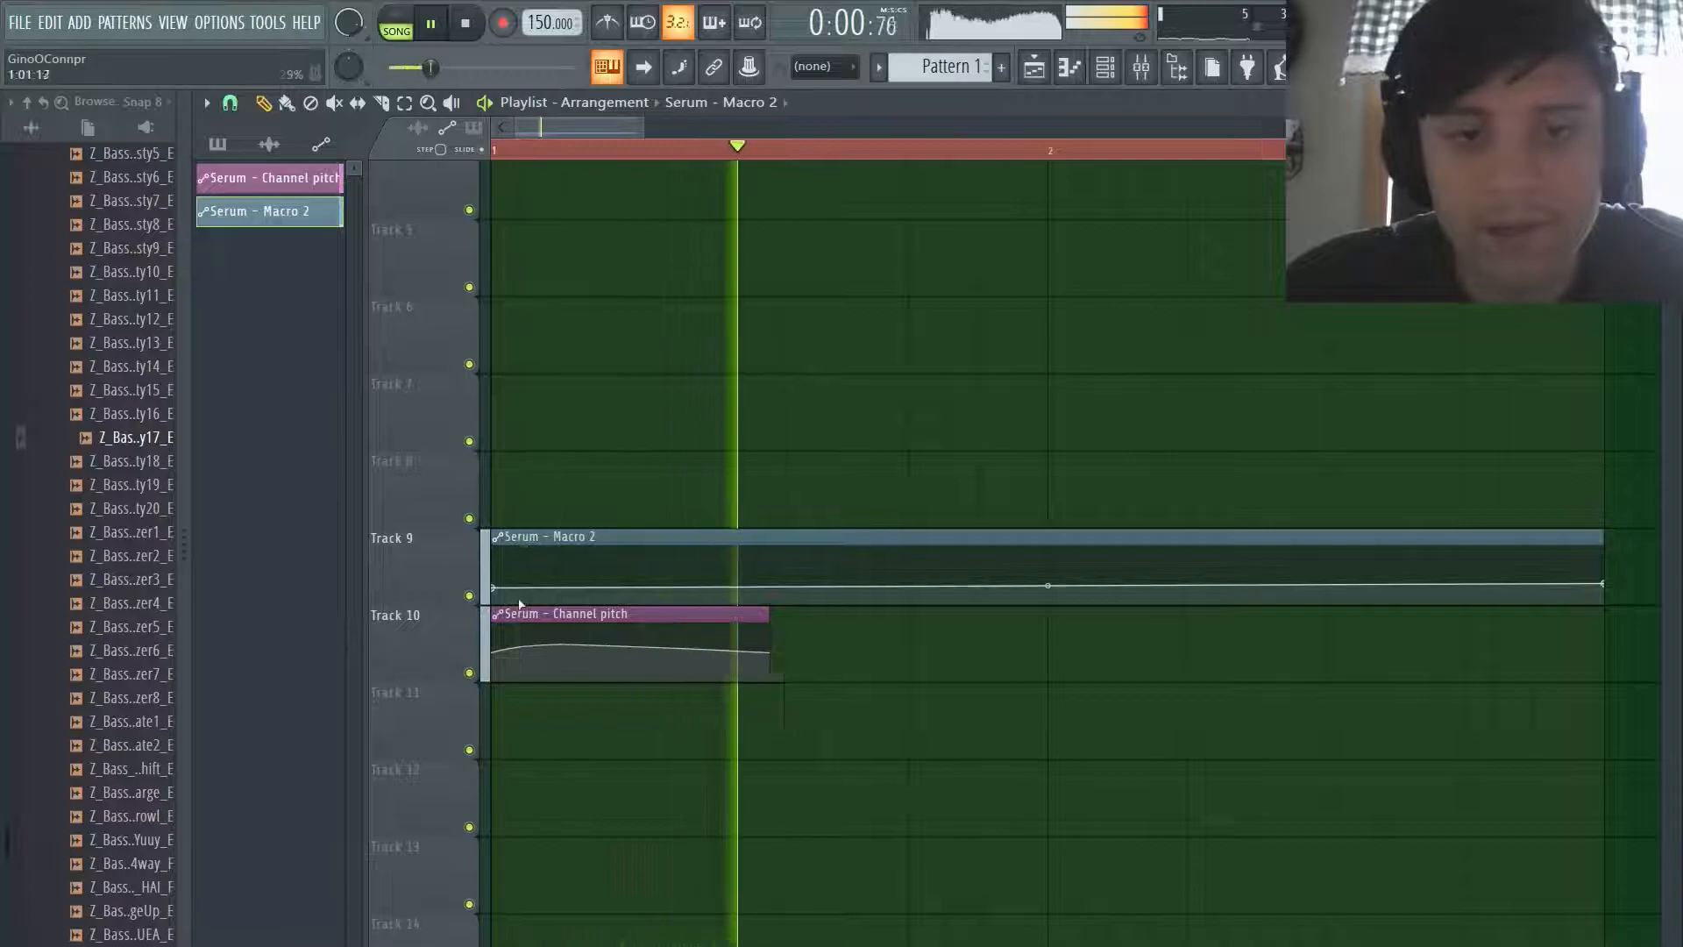
pyautogui.press('space')
pyautogui.rightClick(491, 589)
pyautogui.click(582, 913)
# Step: Hold the Macro 2 automation at its starting value until 1:09:00, then step it up there
pyautogui.rightClick(770, 586)
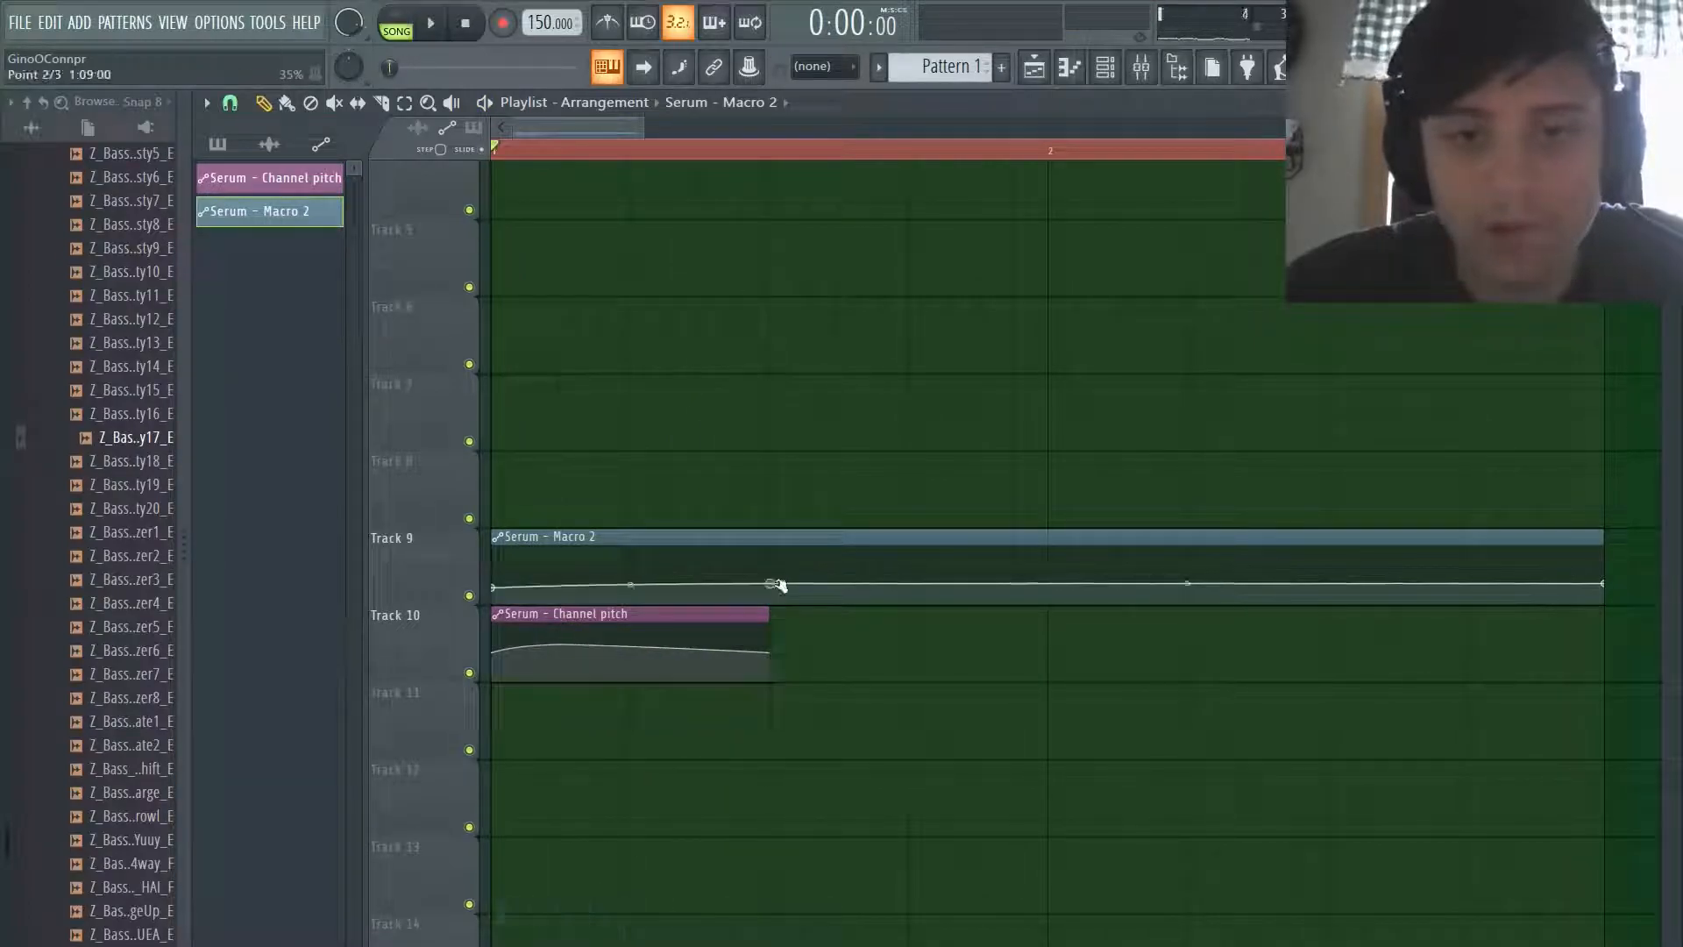
pyautogui.rightClick(770, 587)
pyautogui.click(839, 931)
pyautogui.press('space')
pyautogui.press('space')
pyautogui.rightClick(780, 575)
pyautogui.press('space')
pyautogui.press('space')
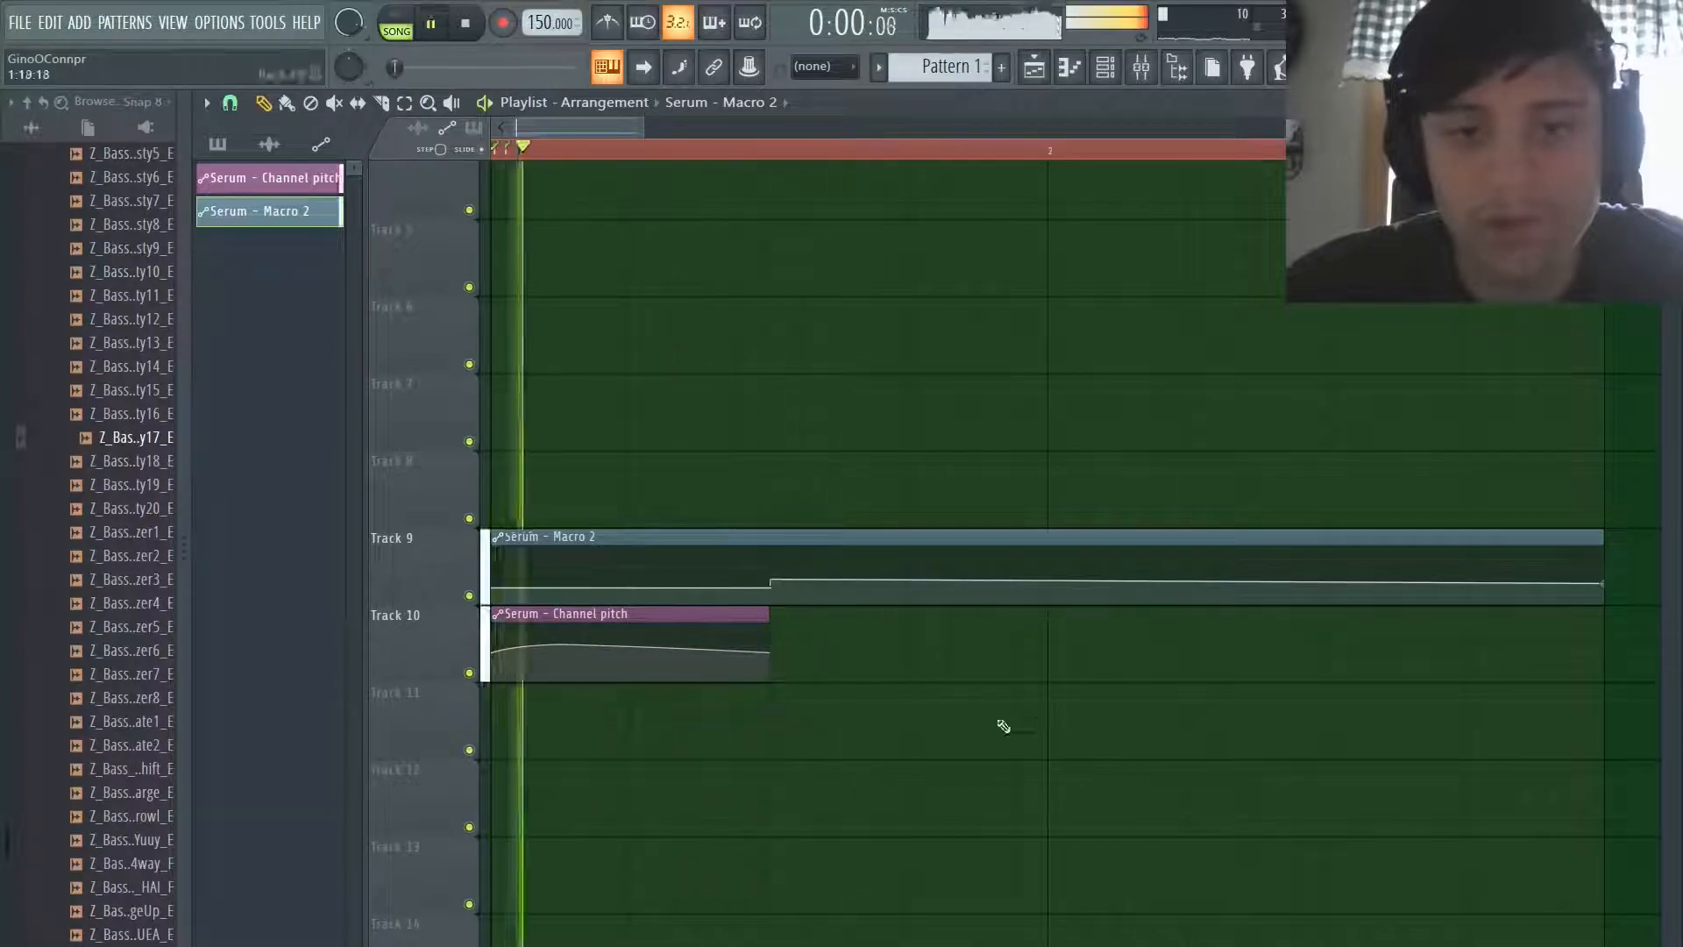
# Step: Add further rising steps to the Macro 2 automation at 1:13:00, 2:01:00 and 2:03:00, and level its final segment
pyautogui.rightClick(912, 576)
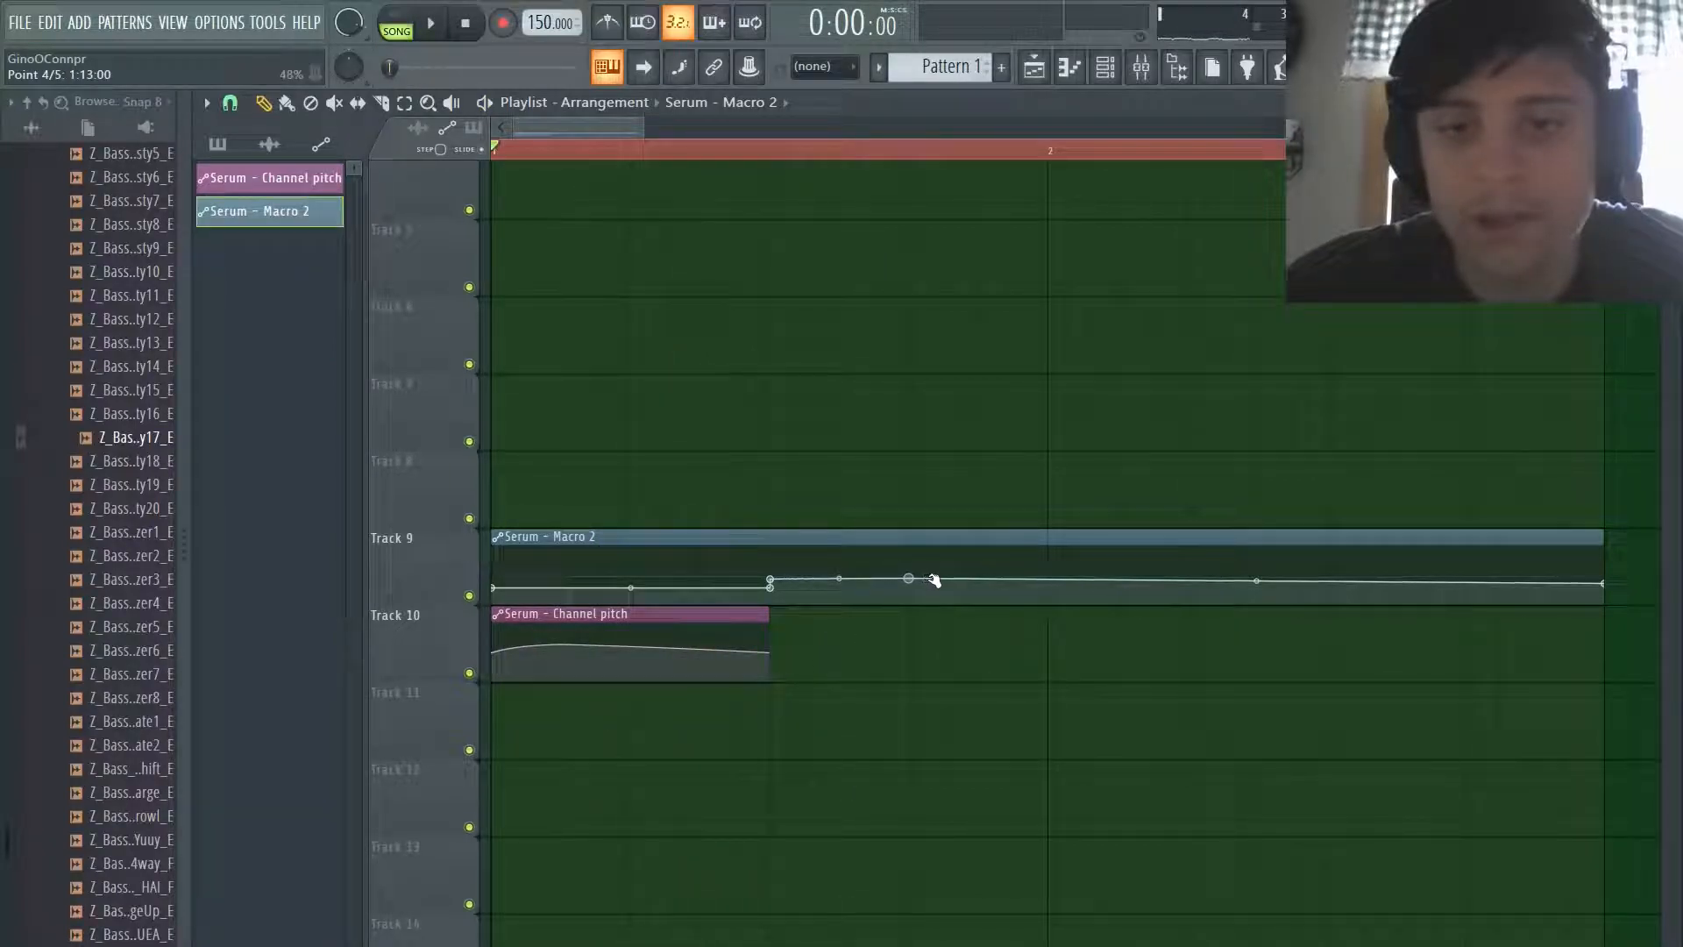
pyautogui.rightClick(933, 566)
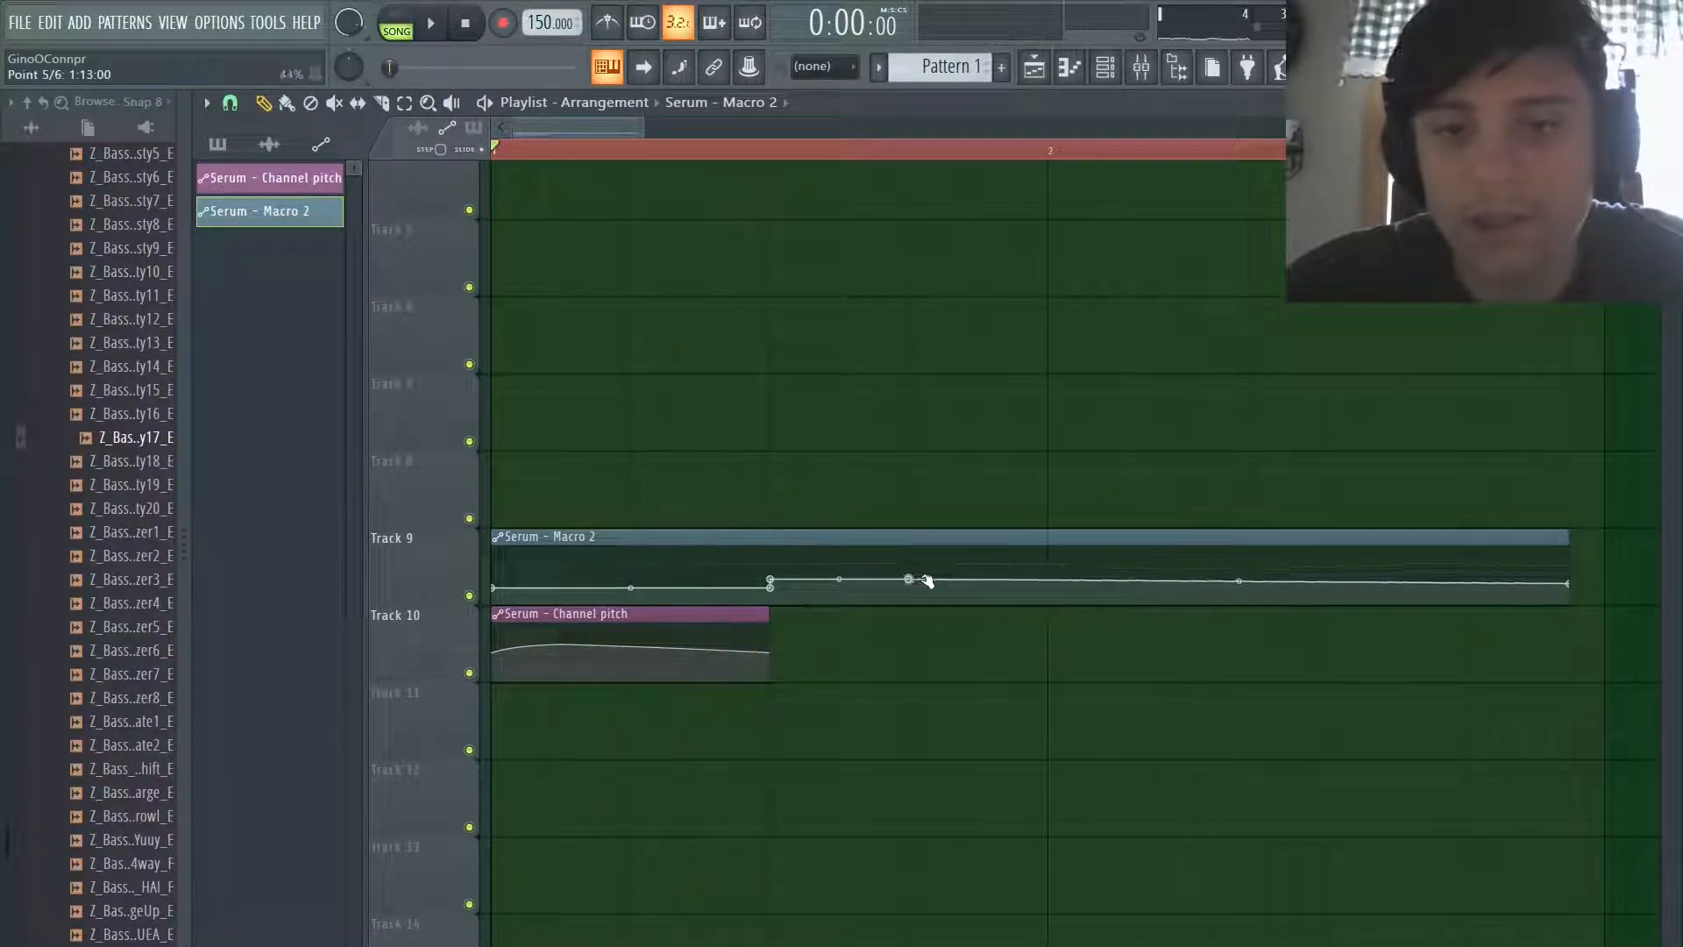
pyautogui.press('space')
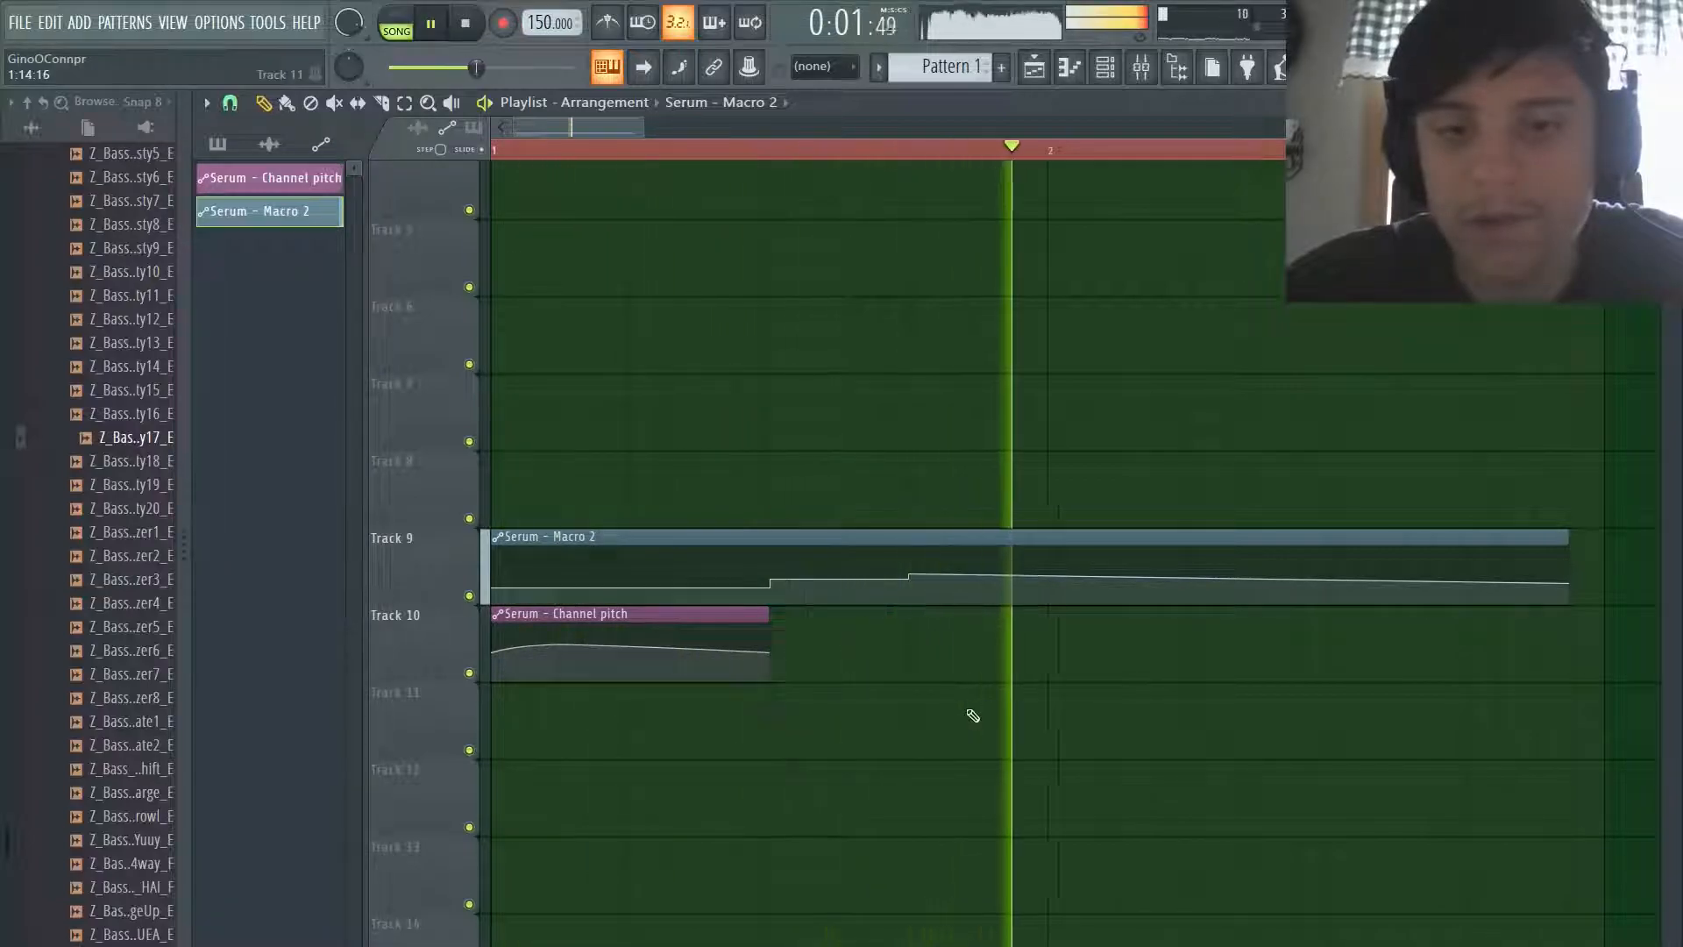
pyautogui.press('space')
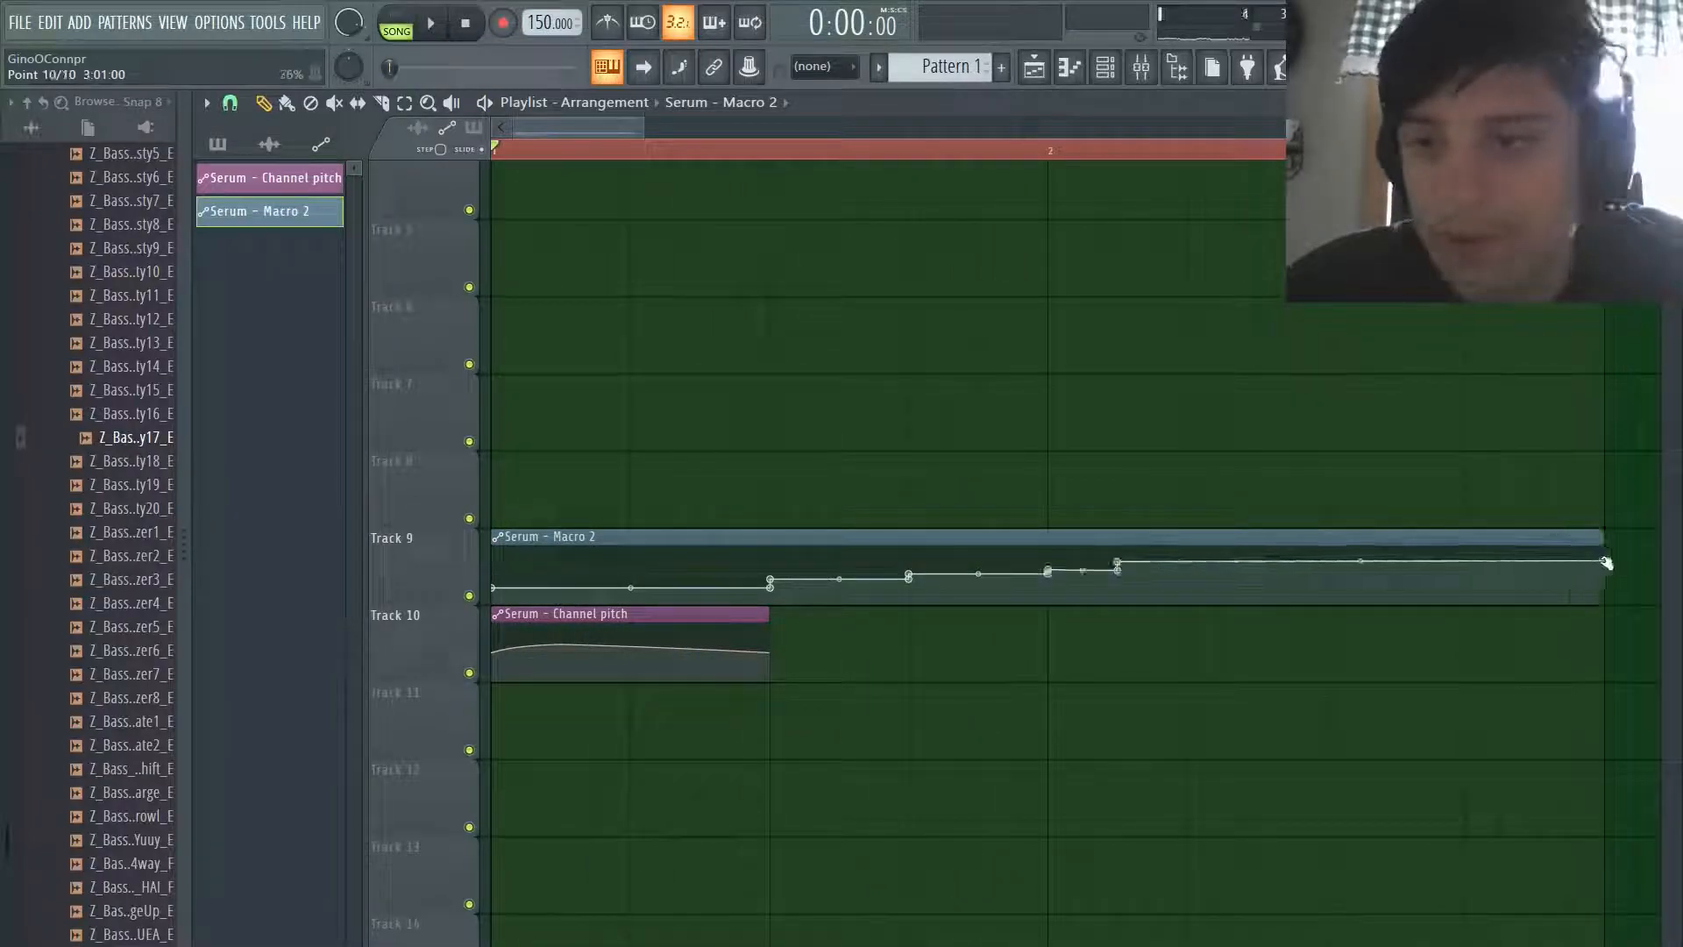
pyautogui.moveTo(1593, 540); pyautogui.dragTo(1032, 517)
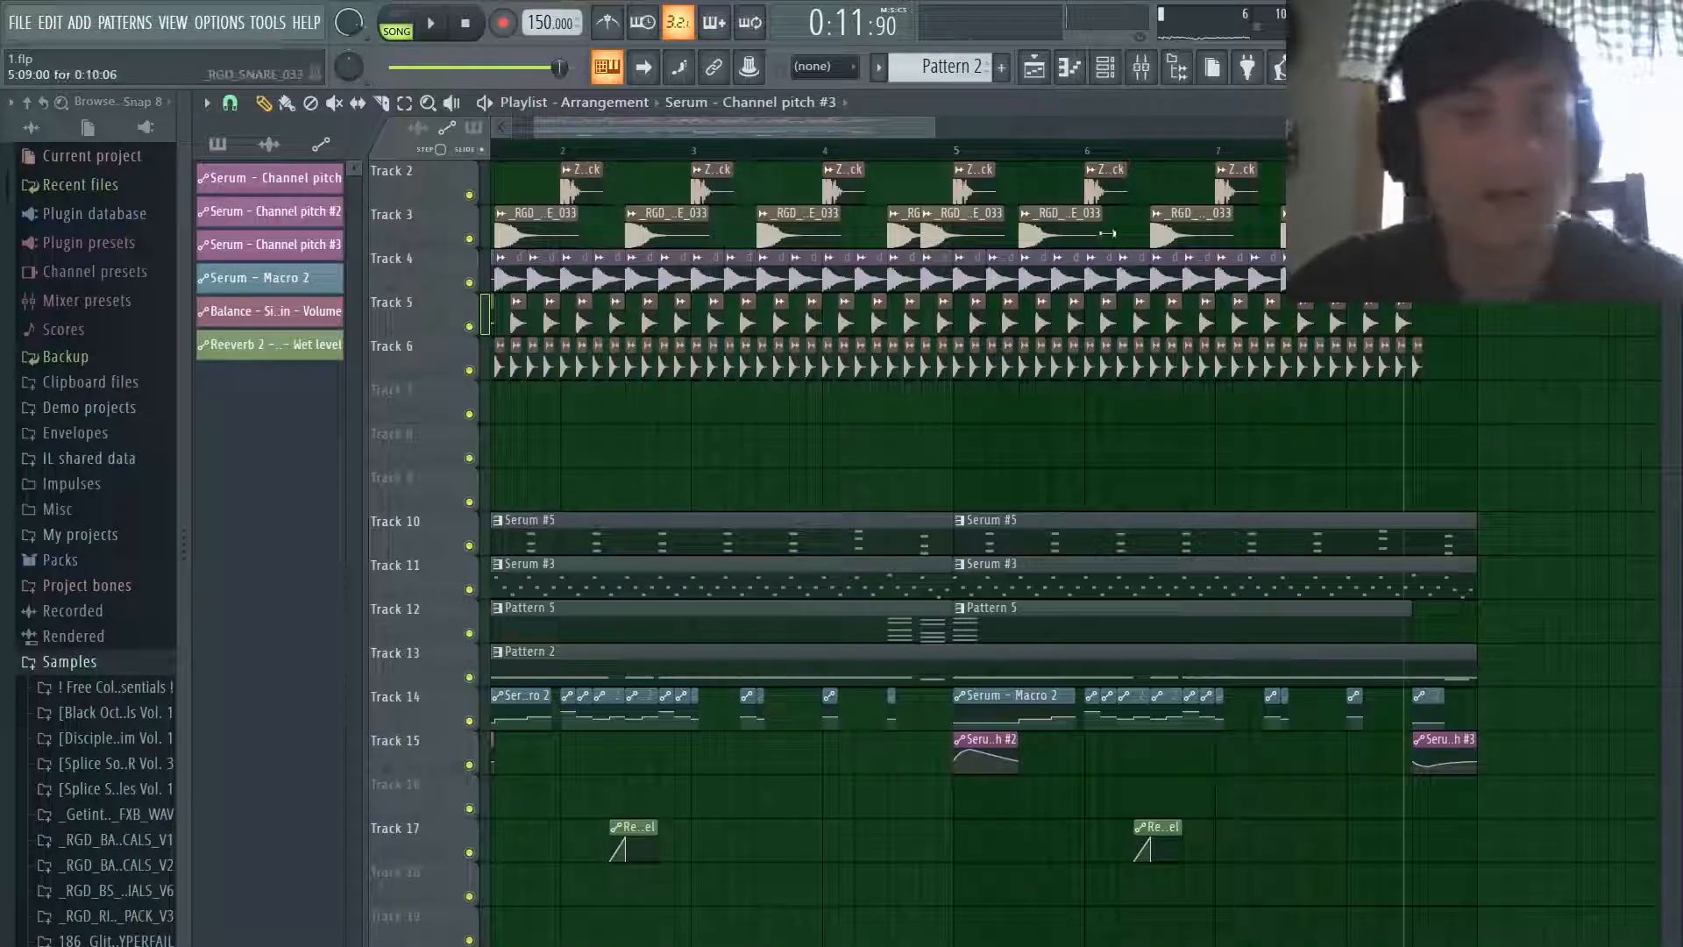
# Step: Play the full arrangement in 1.flp from the start to hear the growl bass with drums and chords
pyautogui.scroll(-3, 1083, 250)
pyautogui.scroll(1, 714, 377)
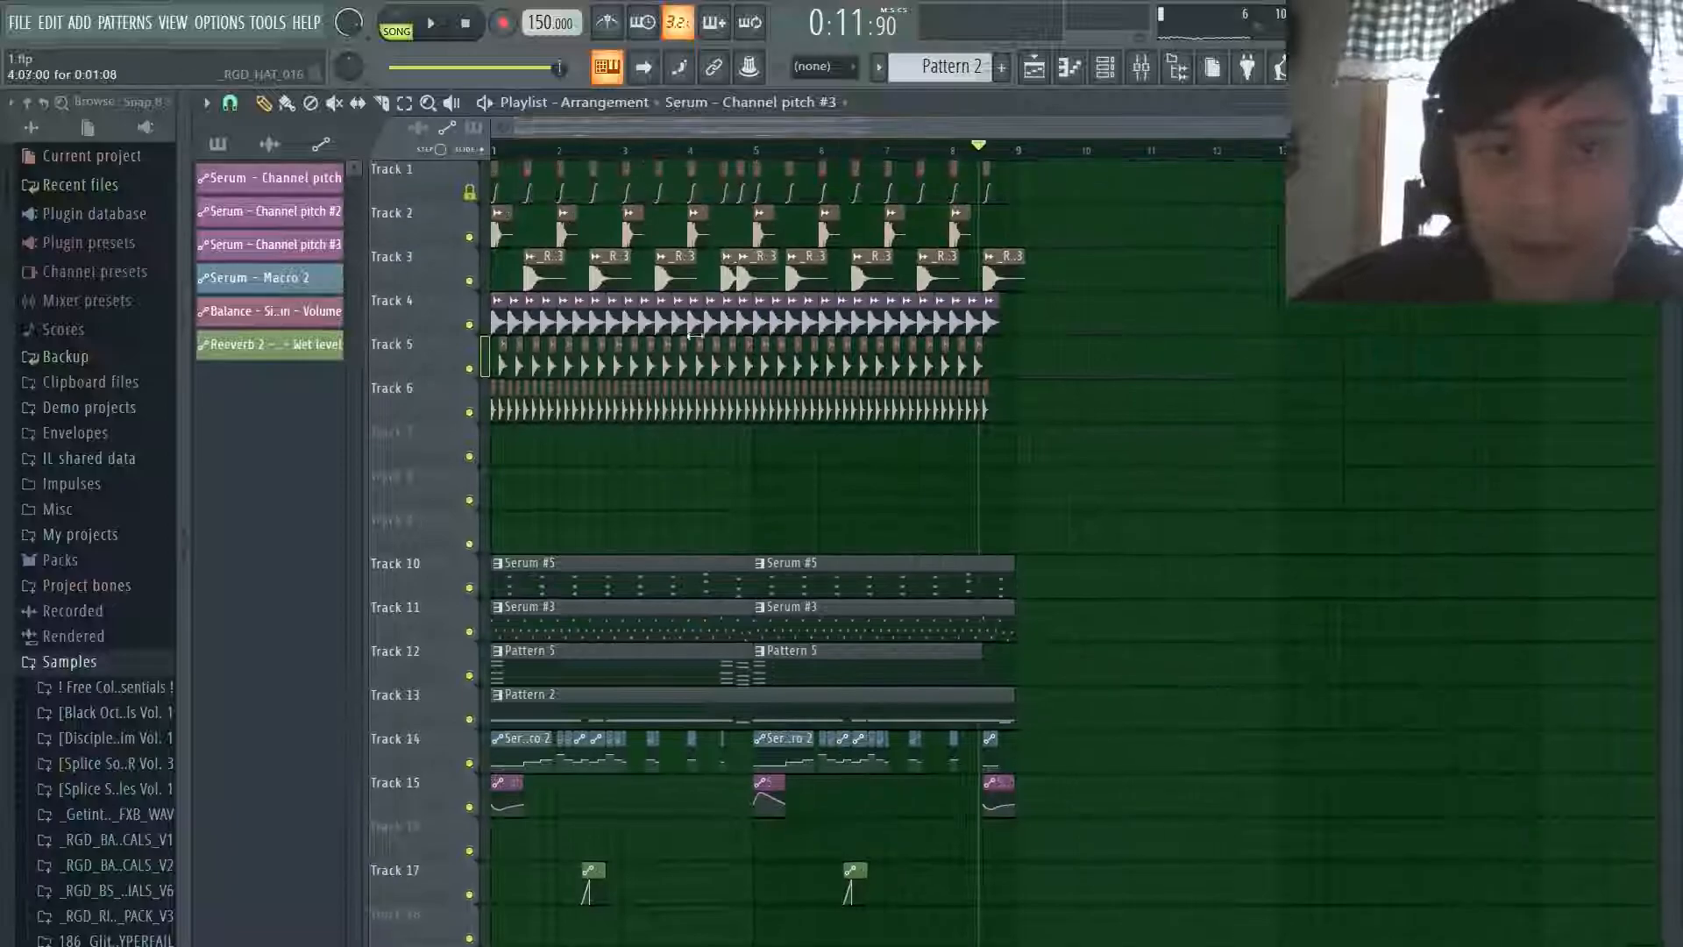
pyautogui.click(220, 22)
pyautogui.click(312, 180)
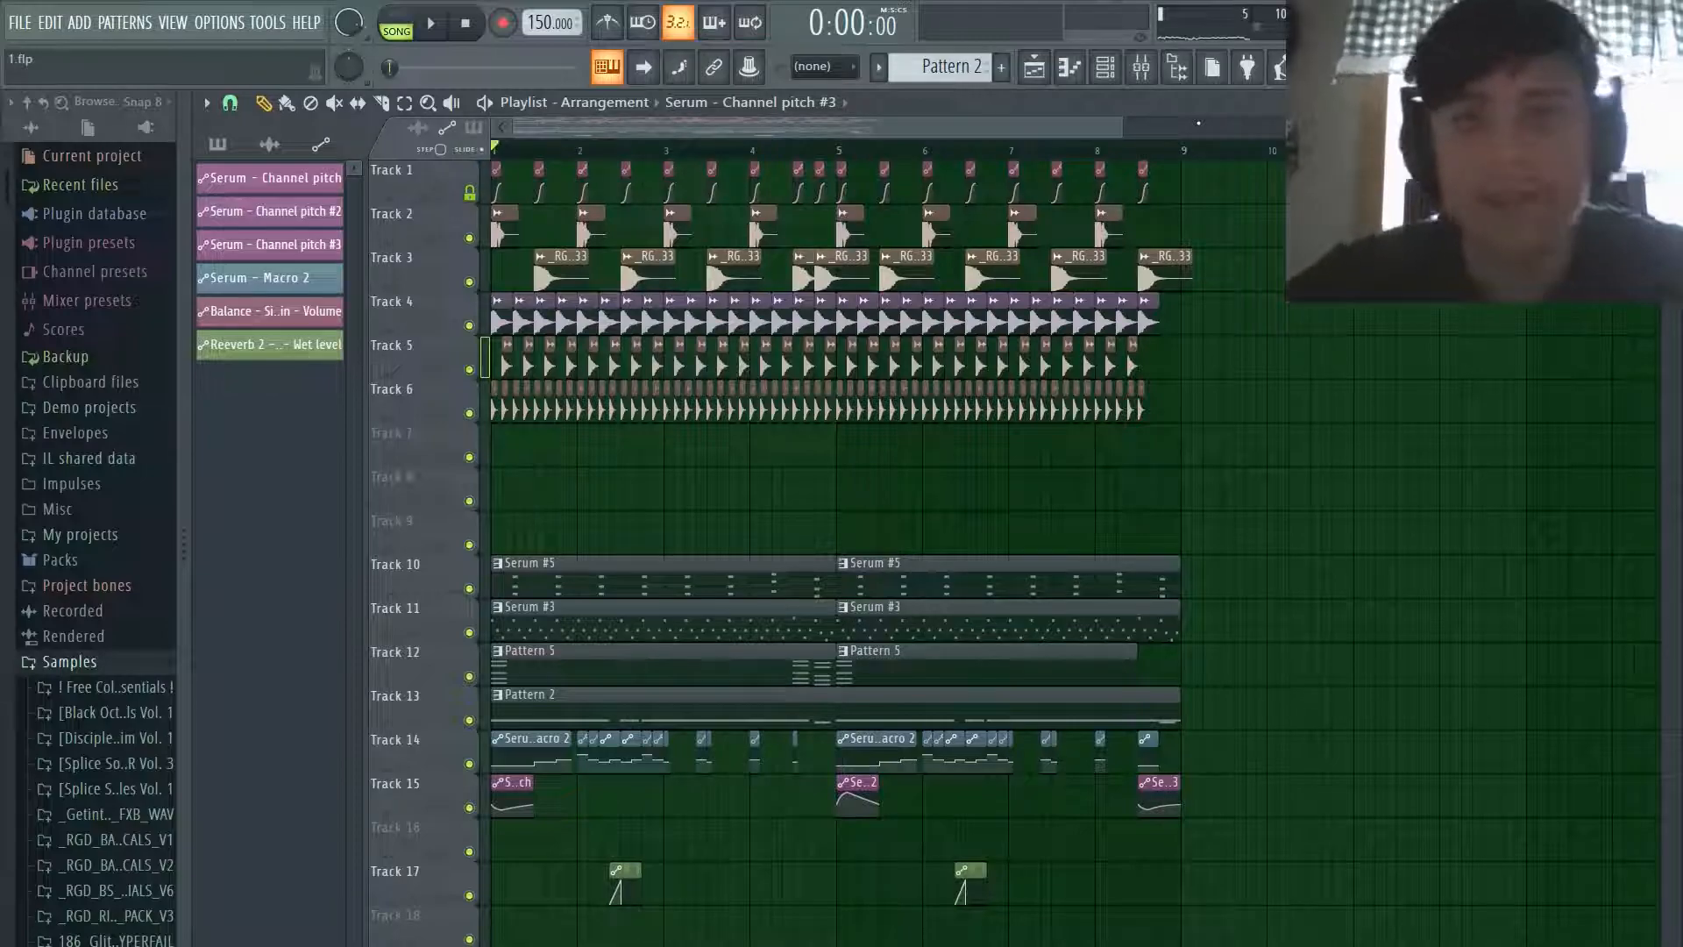
pyautogui.press('space')
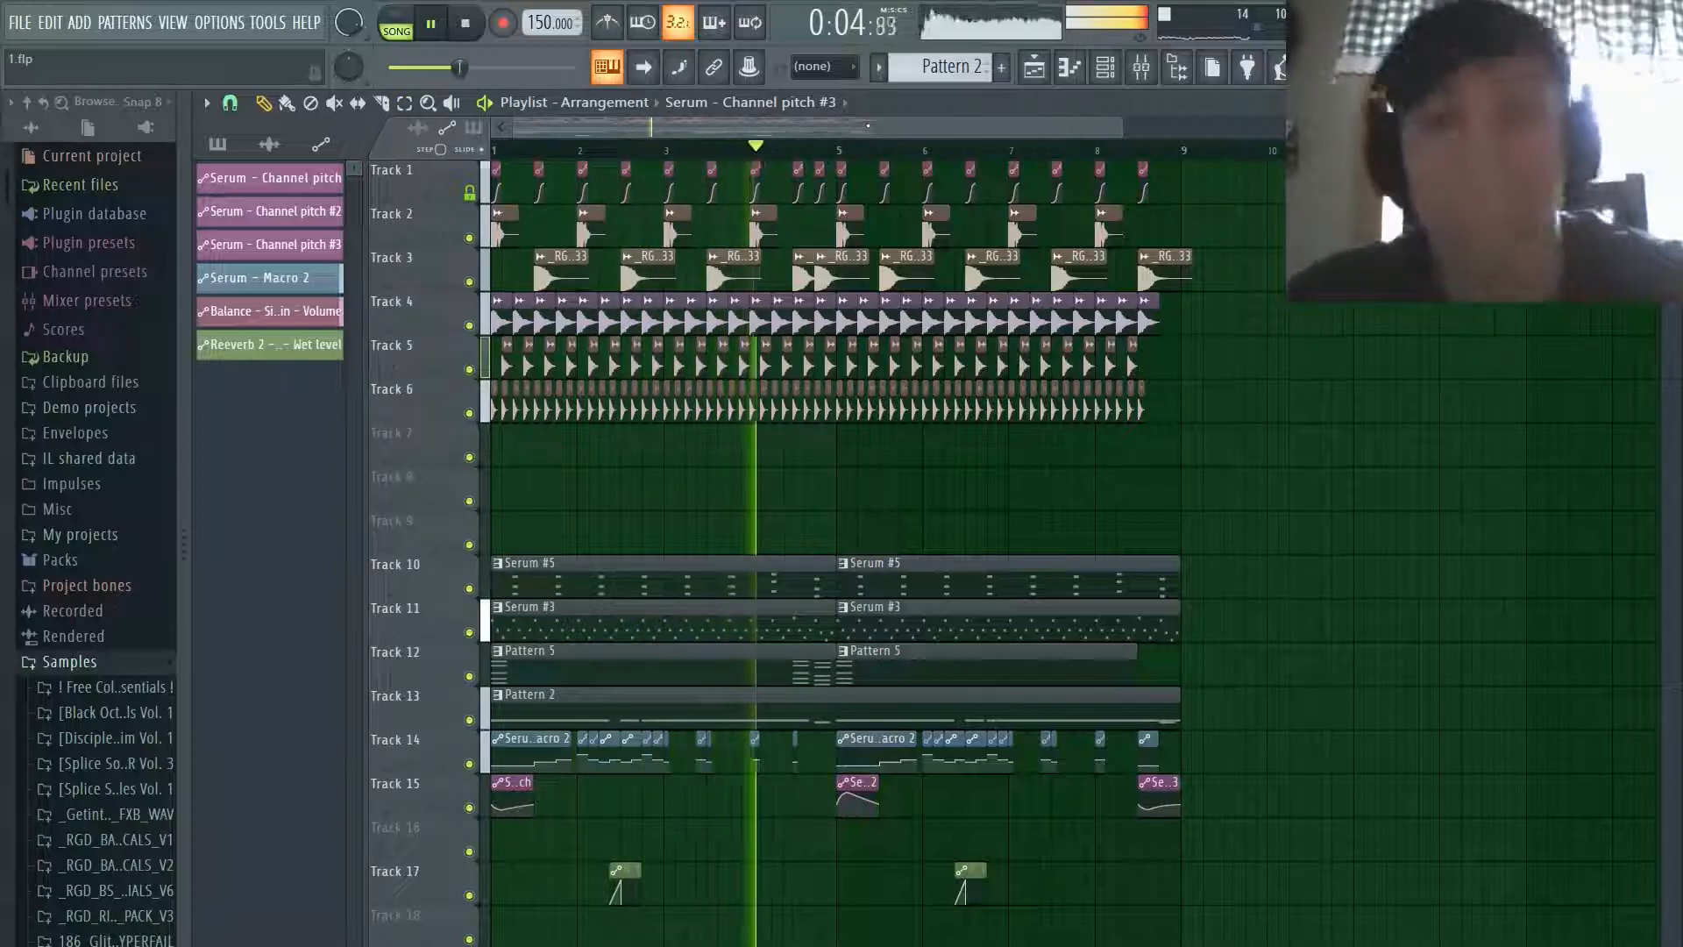
pyautogui.scroll(2, 823, 147)
pyautogui.scroll(-2, 822, 147)
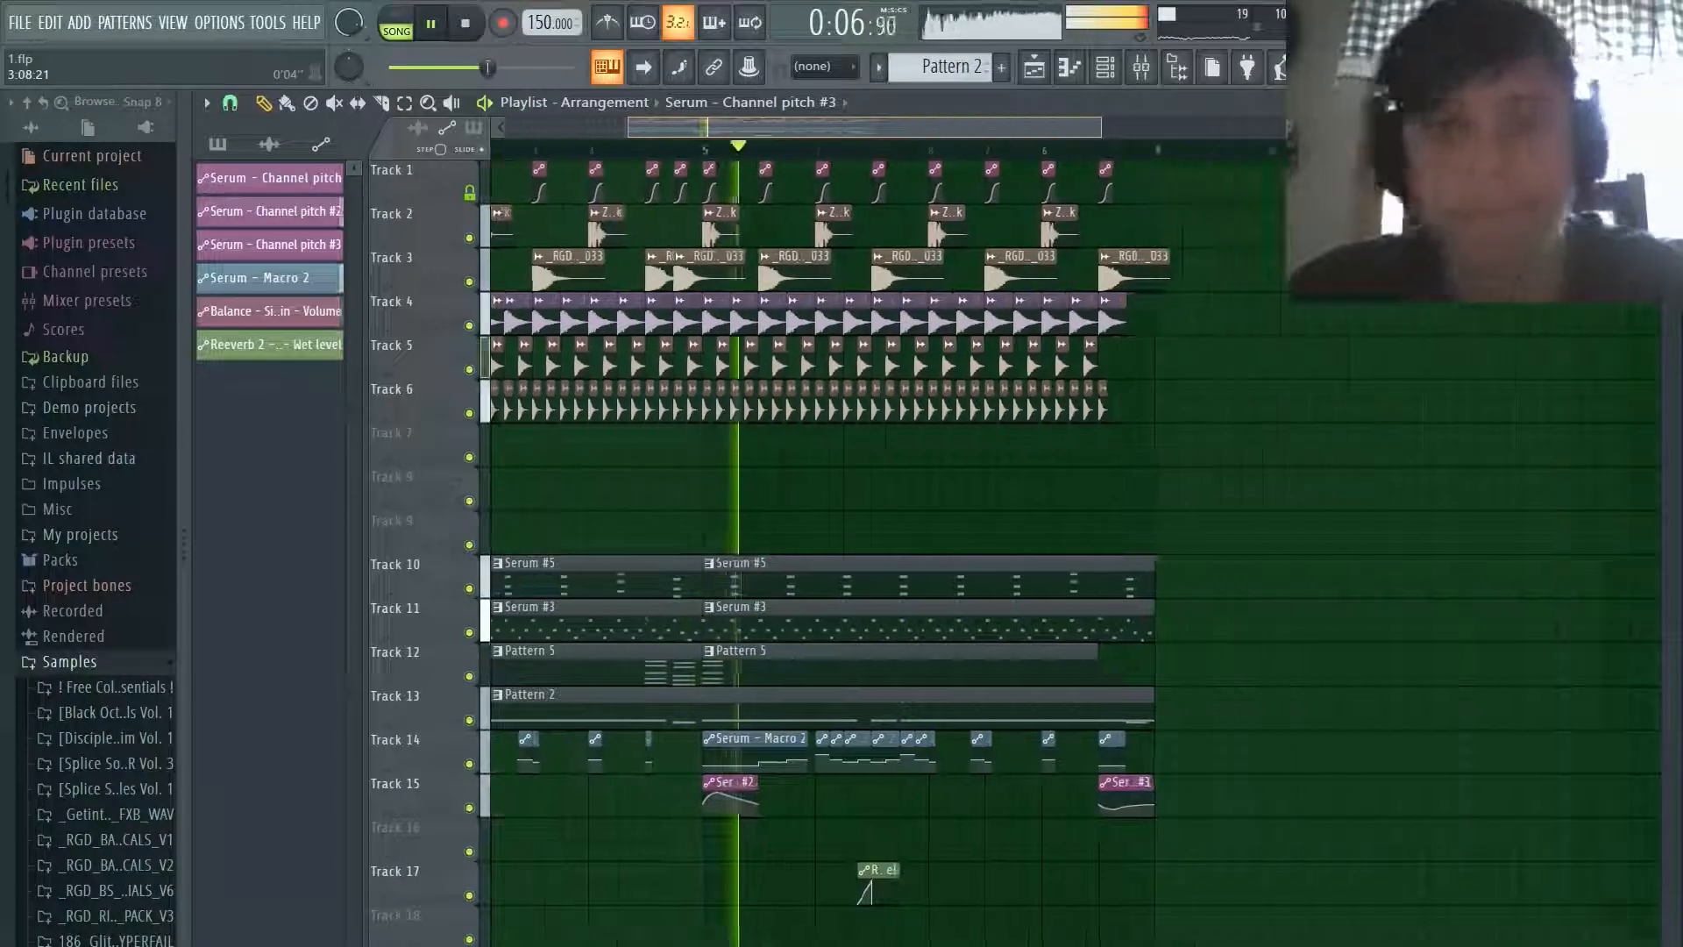
# Step: Place another Reeverb 2 wet level automation clip on track 17 at bar 9 and audition it
pyautogui.scroll(3, 822, 148)
pyautogui.scroll(-3, 823, 148)
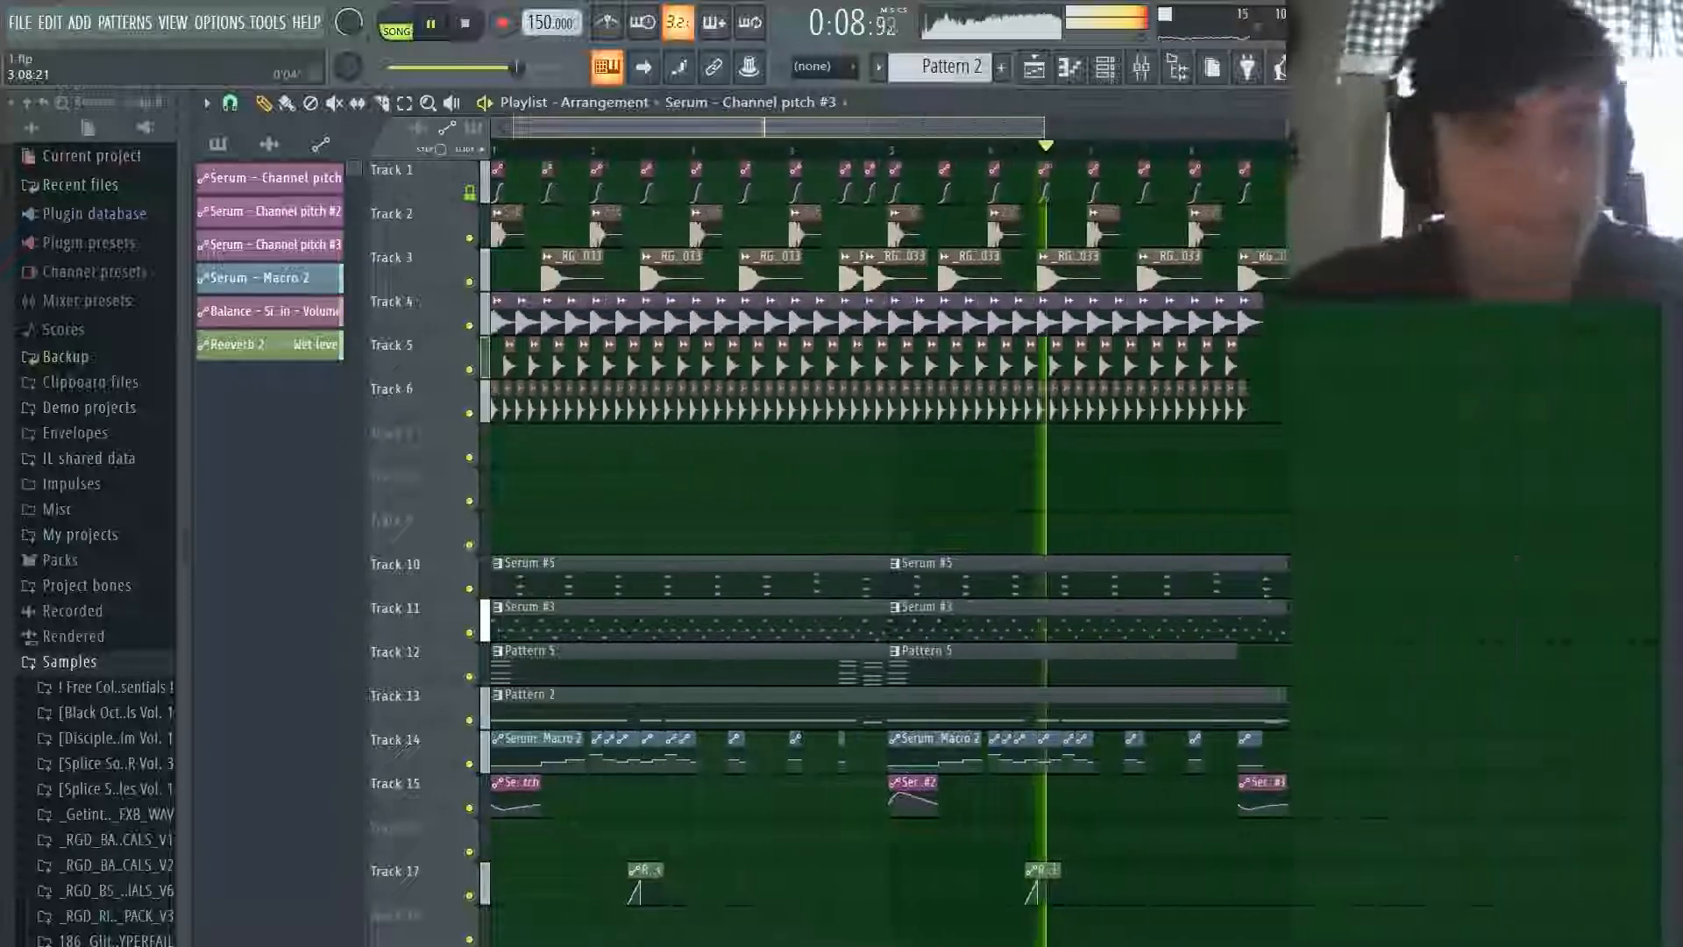
pyautogui.scroll(3, 822, 147)
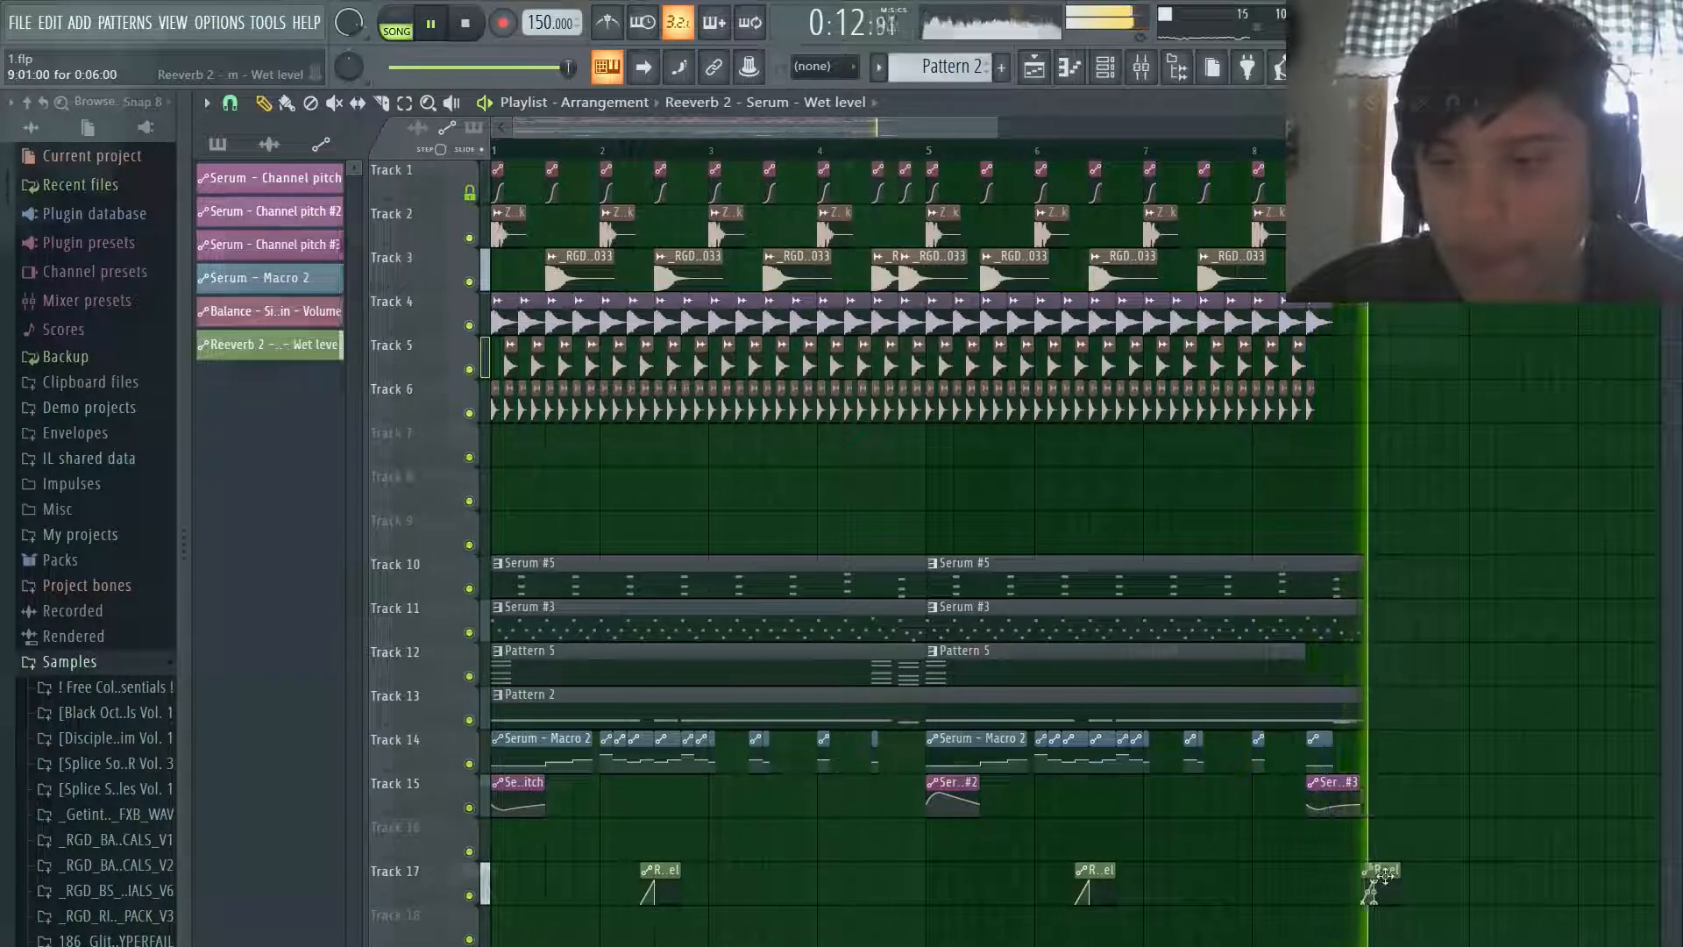
pyautogui.press('space')
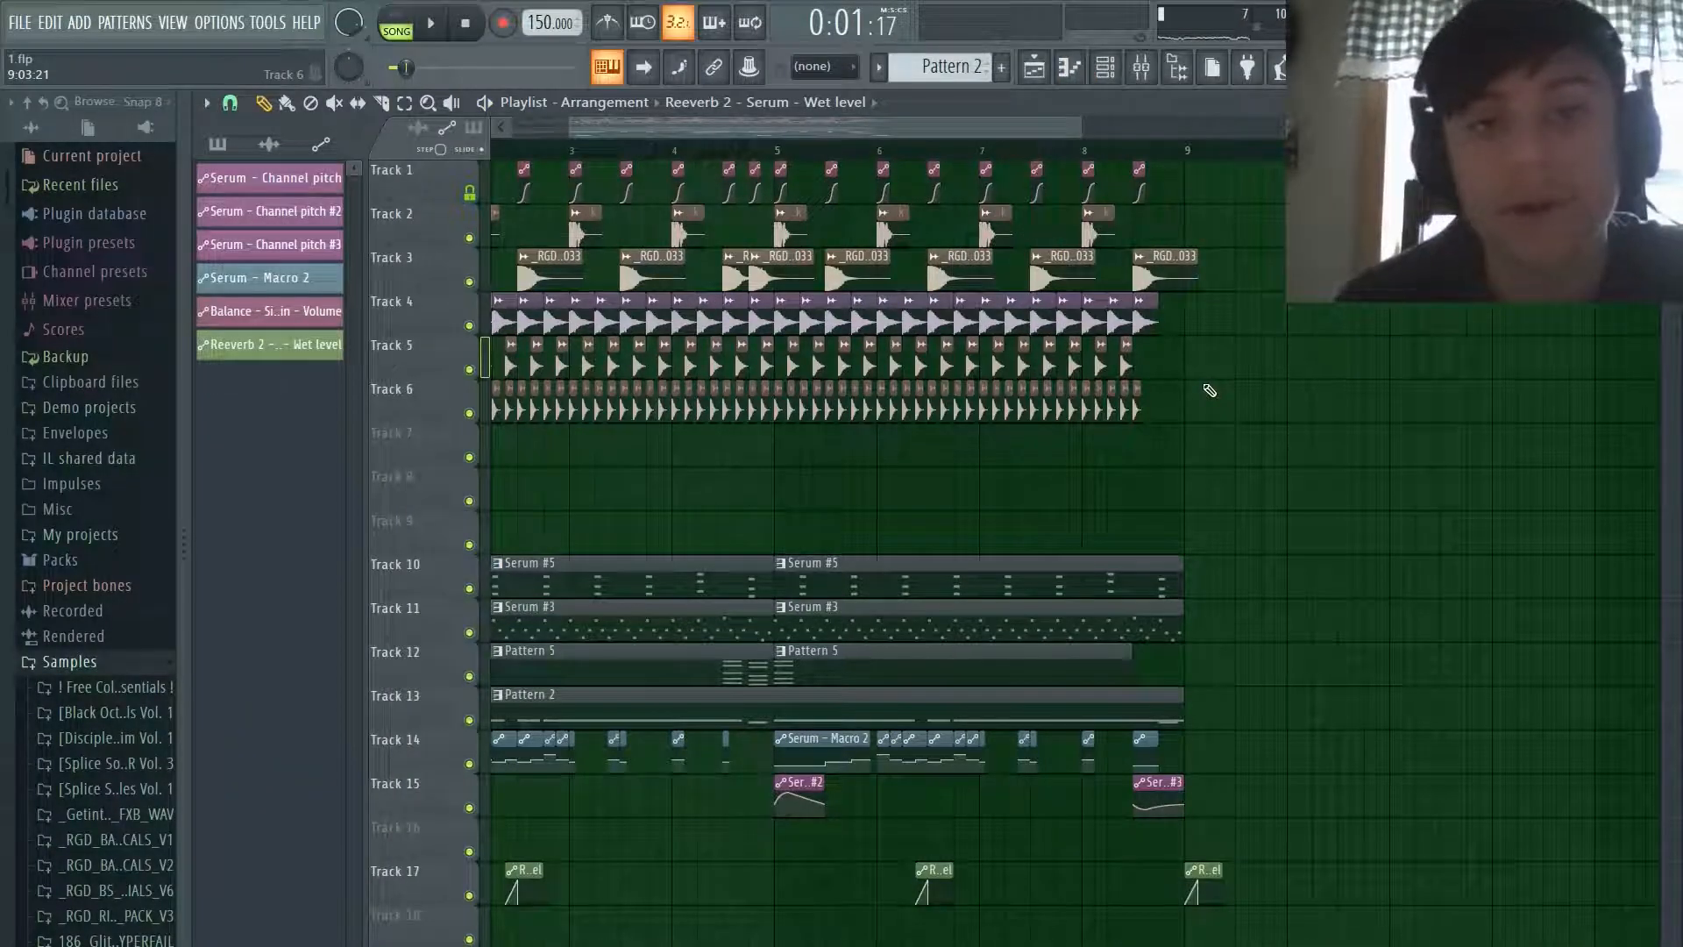